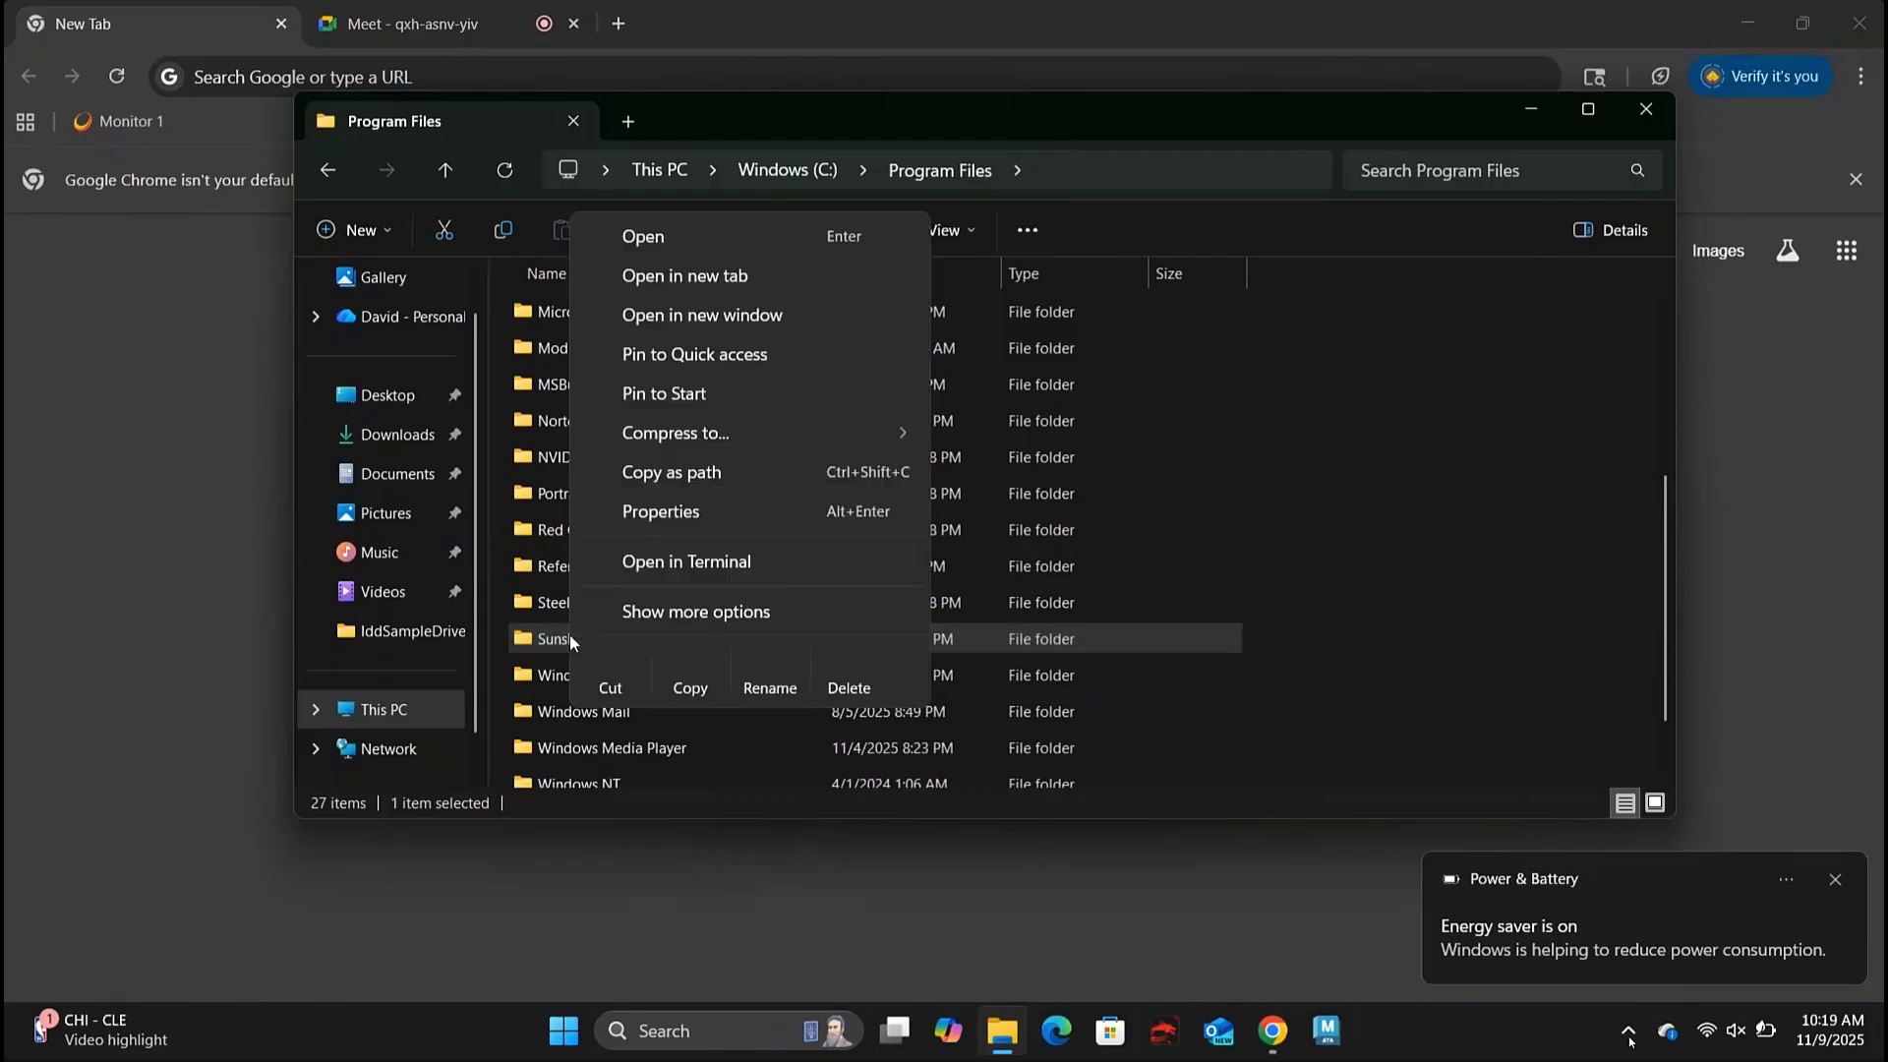
# - Copy the Sunshine folder and paste a duplicate into Program Files, granting administrator permission
pyautogui.click(692, 672)
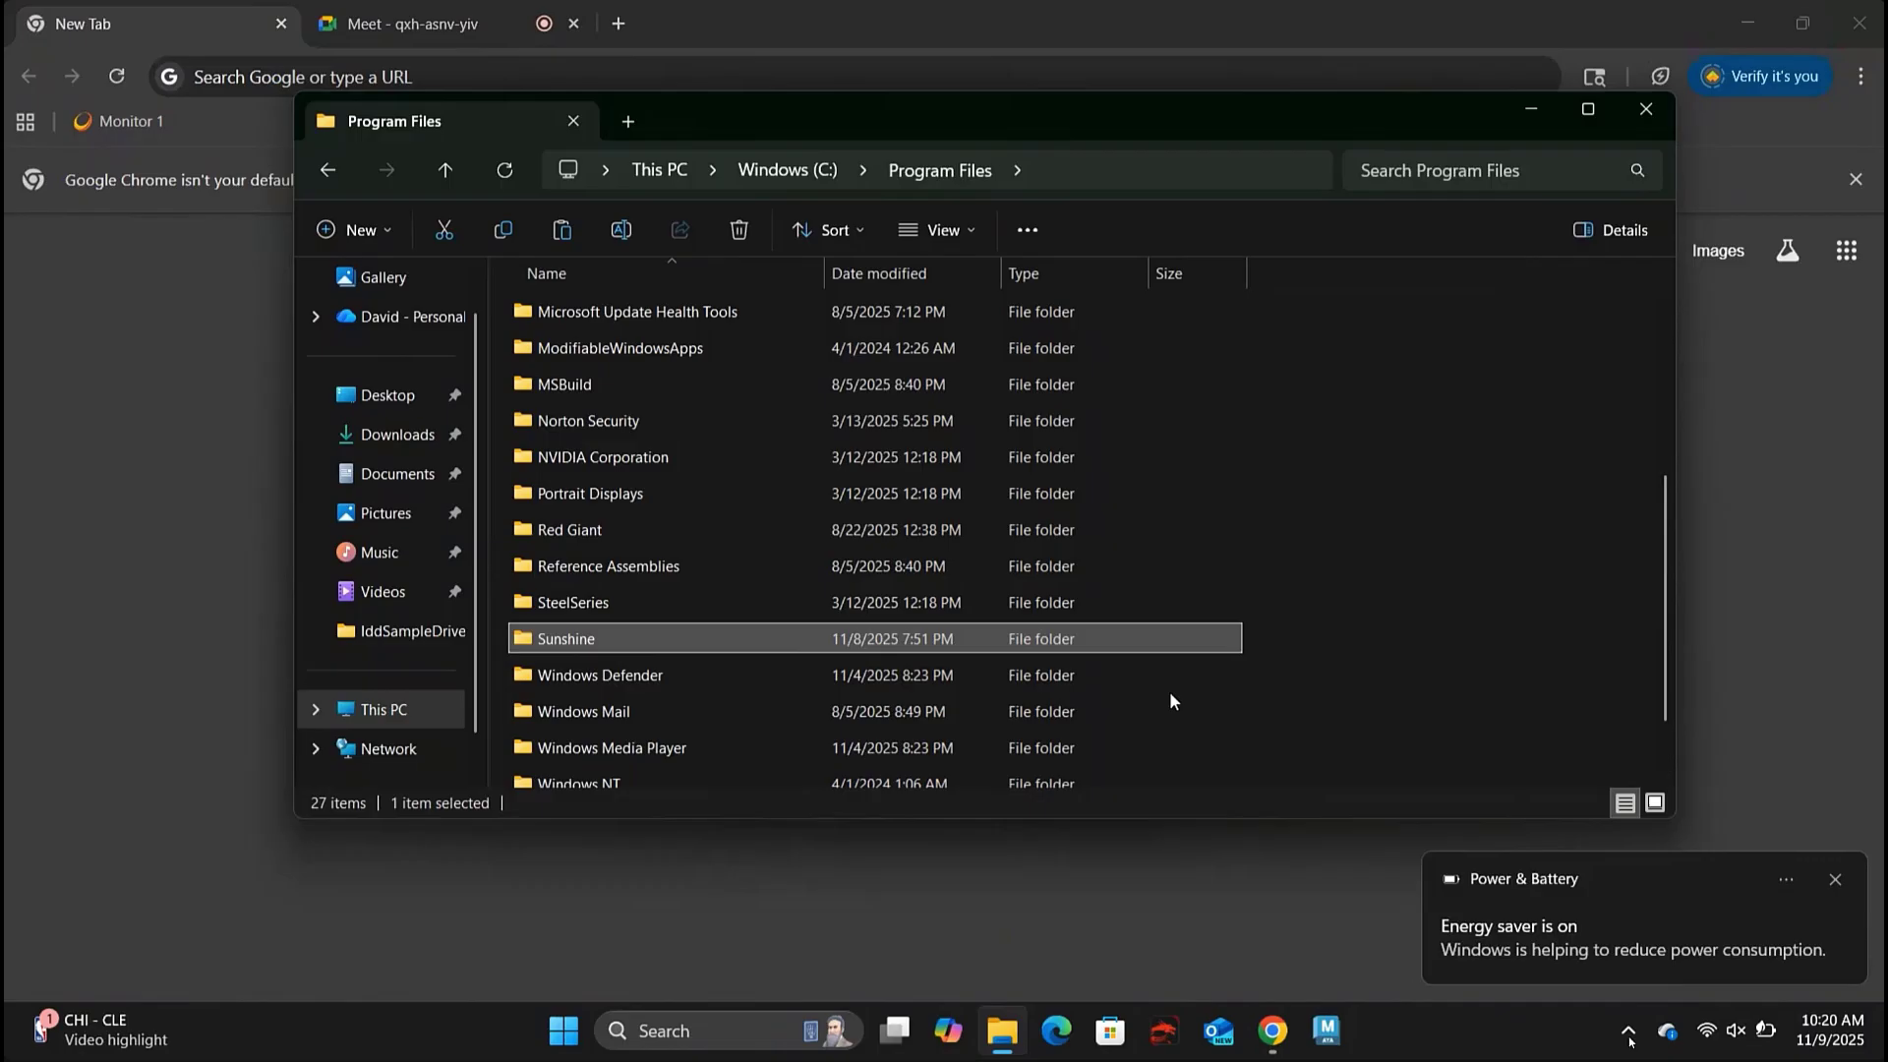
pyautogui.hotkey('ctrl', 'v')
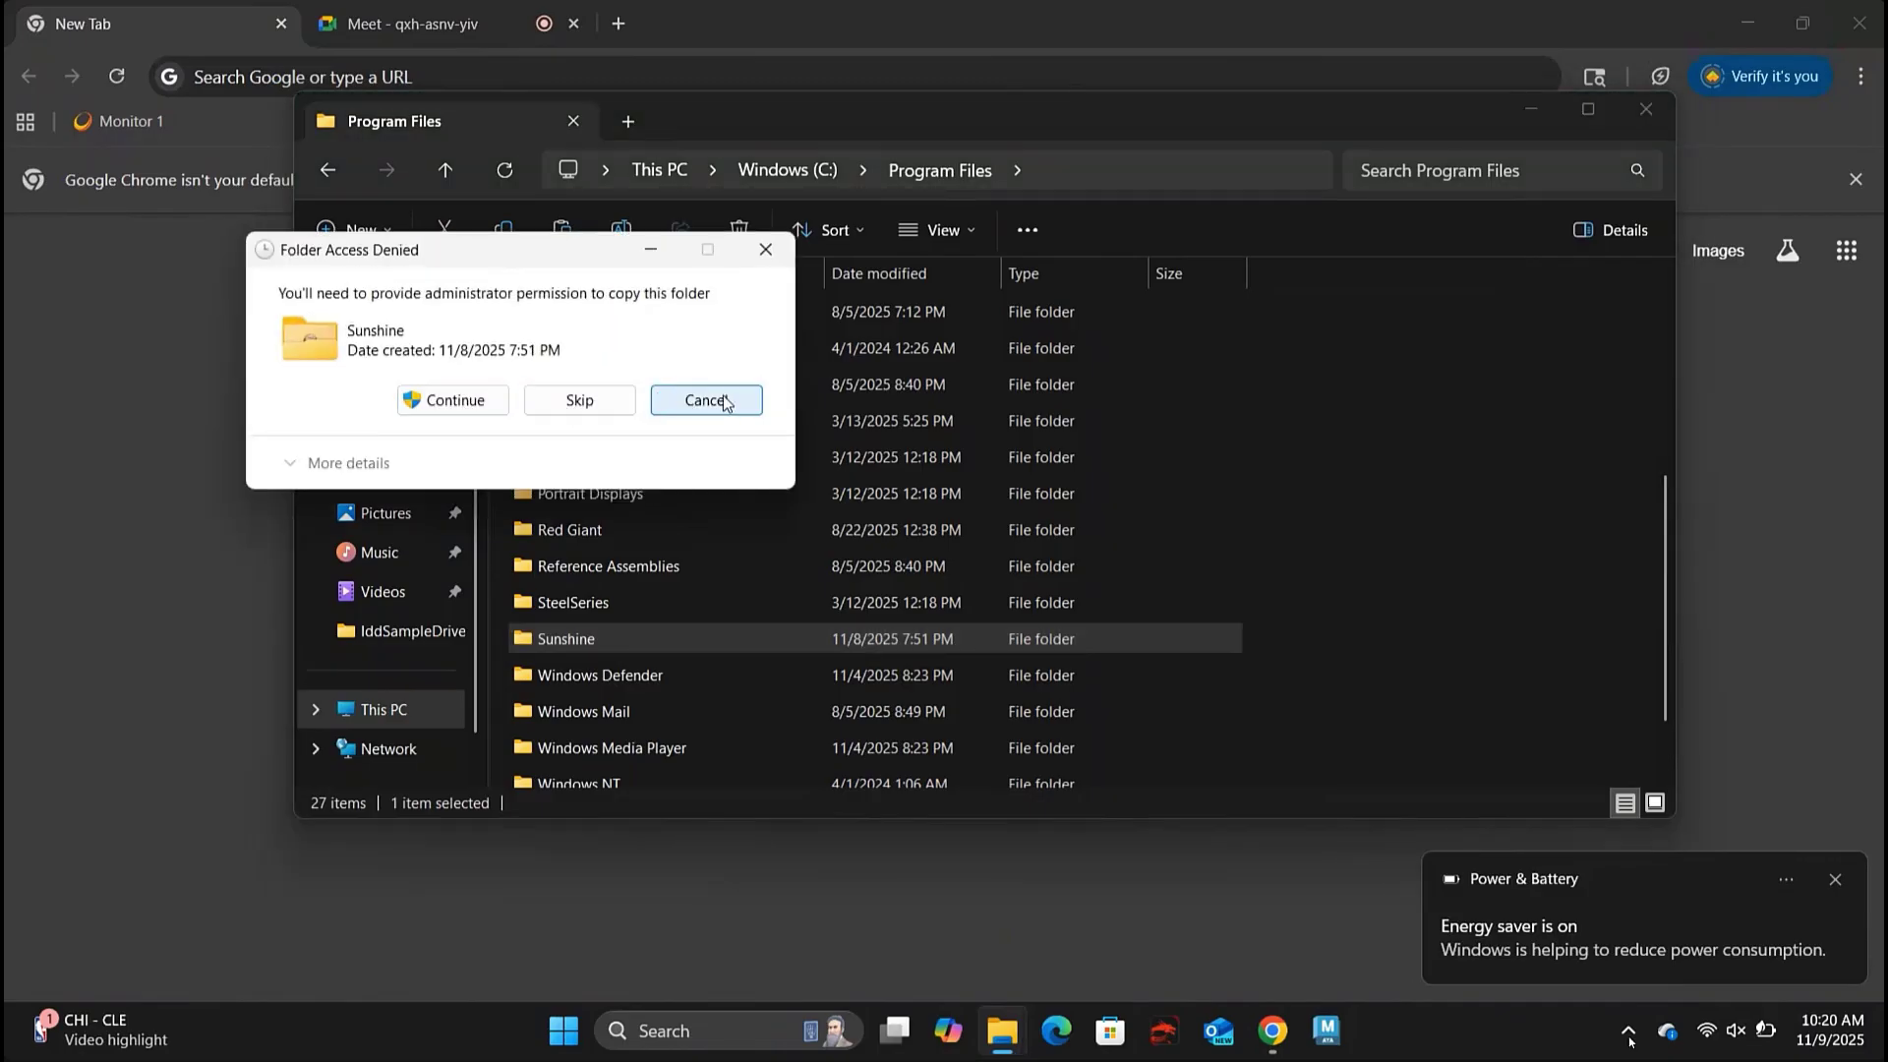
pyautogui.click(441, 403)
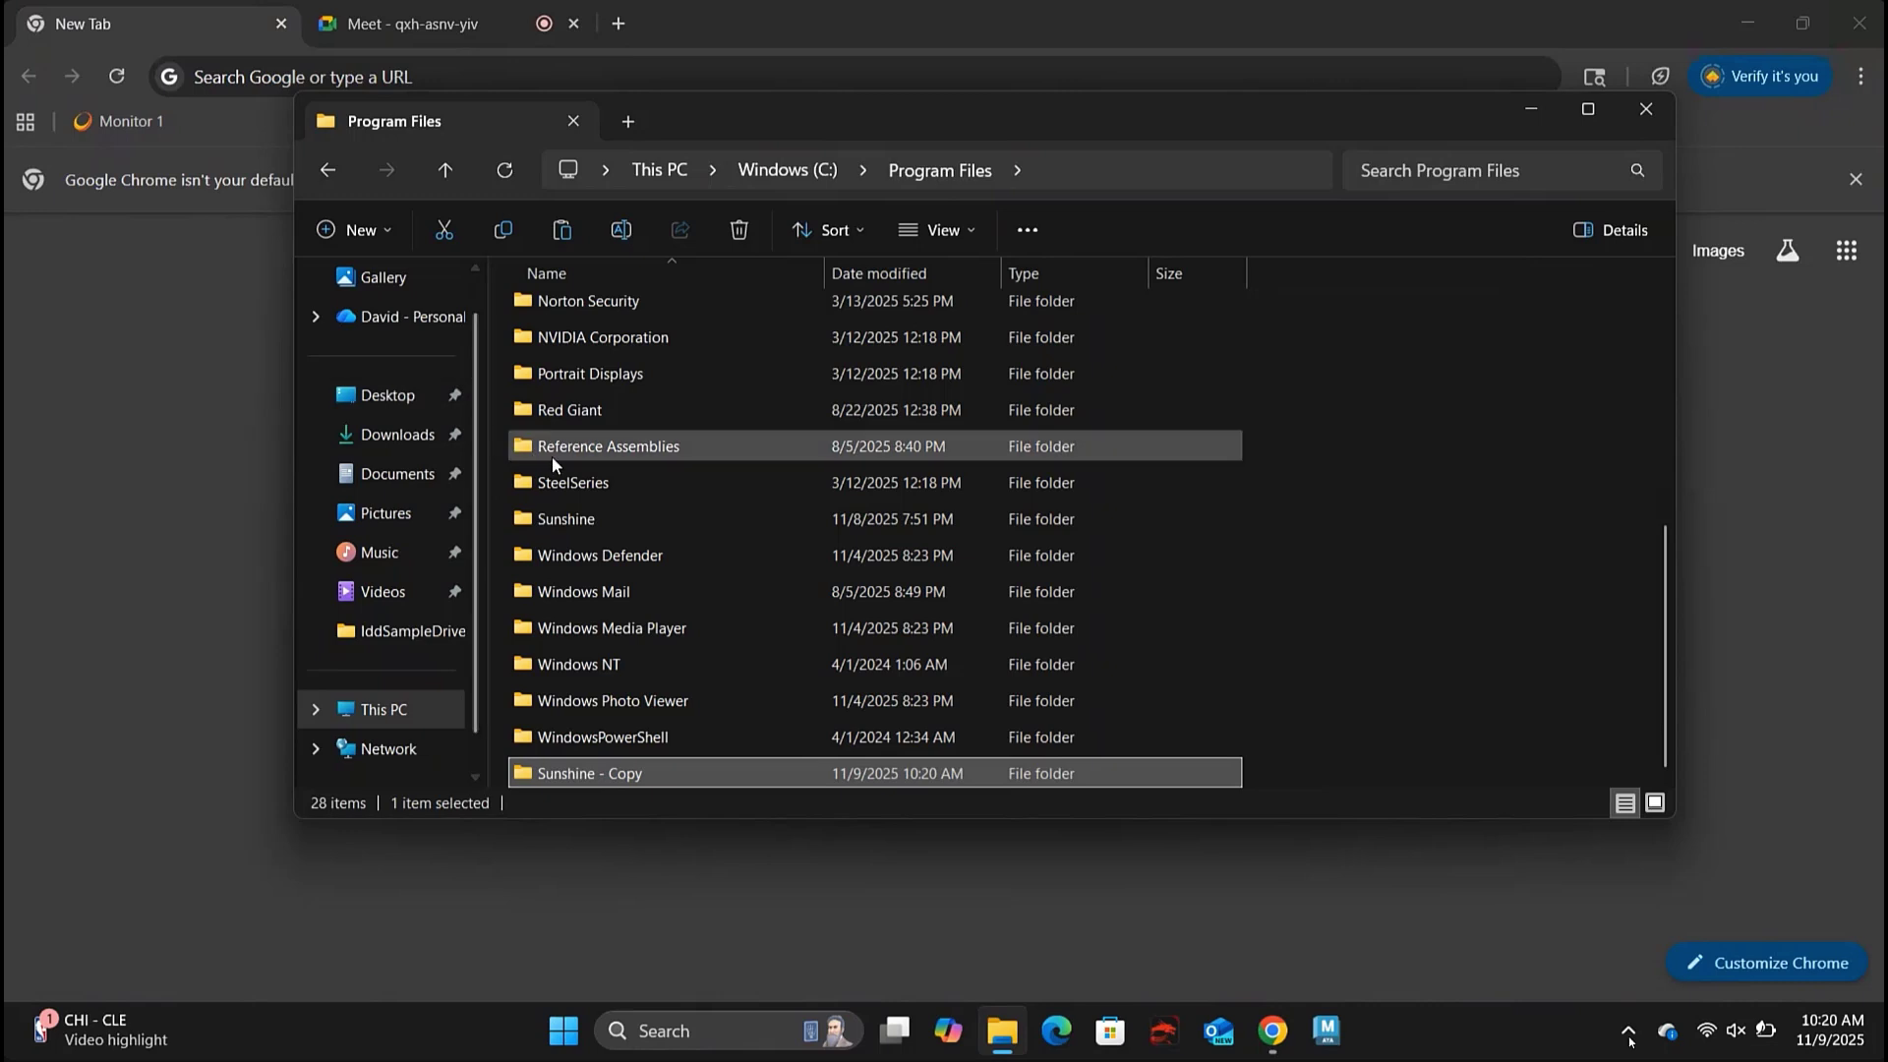
# - Rename the 'Sunshine - Copy' folder to Sunshine2
pyautogui.rightClick(629, 772)
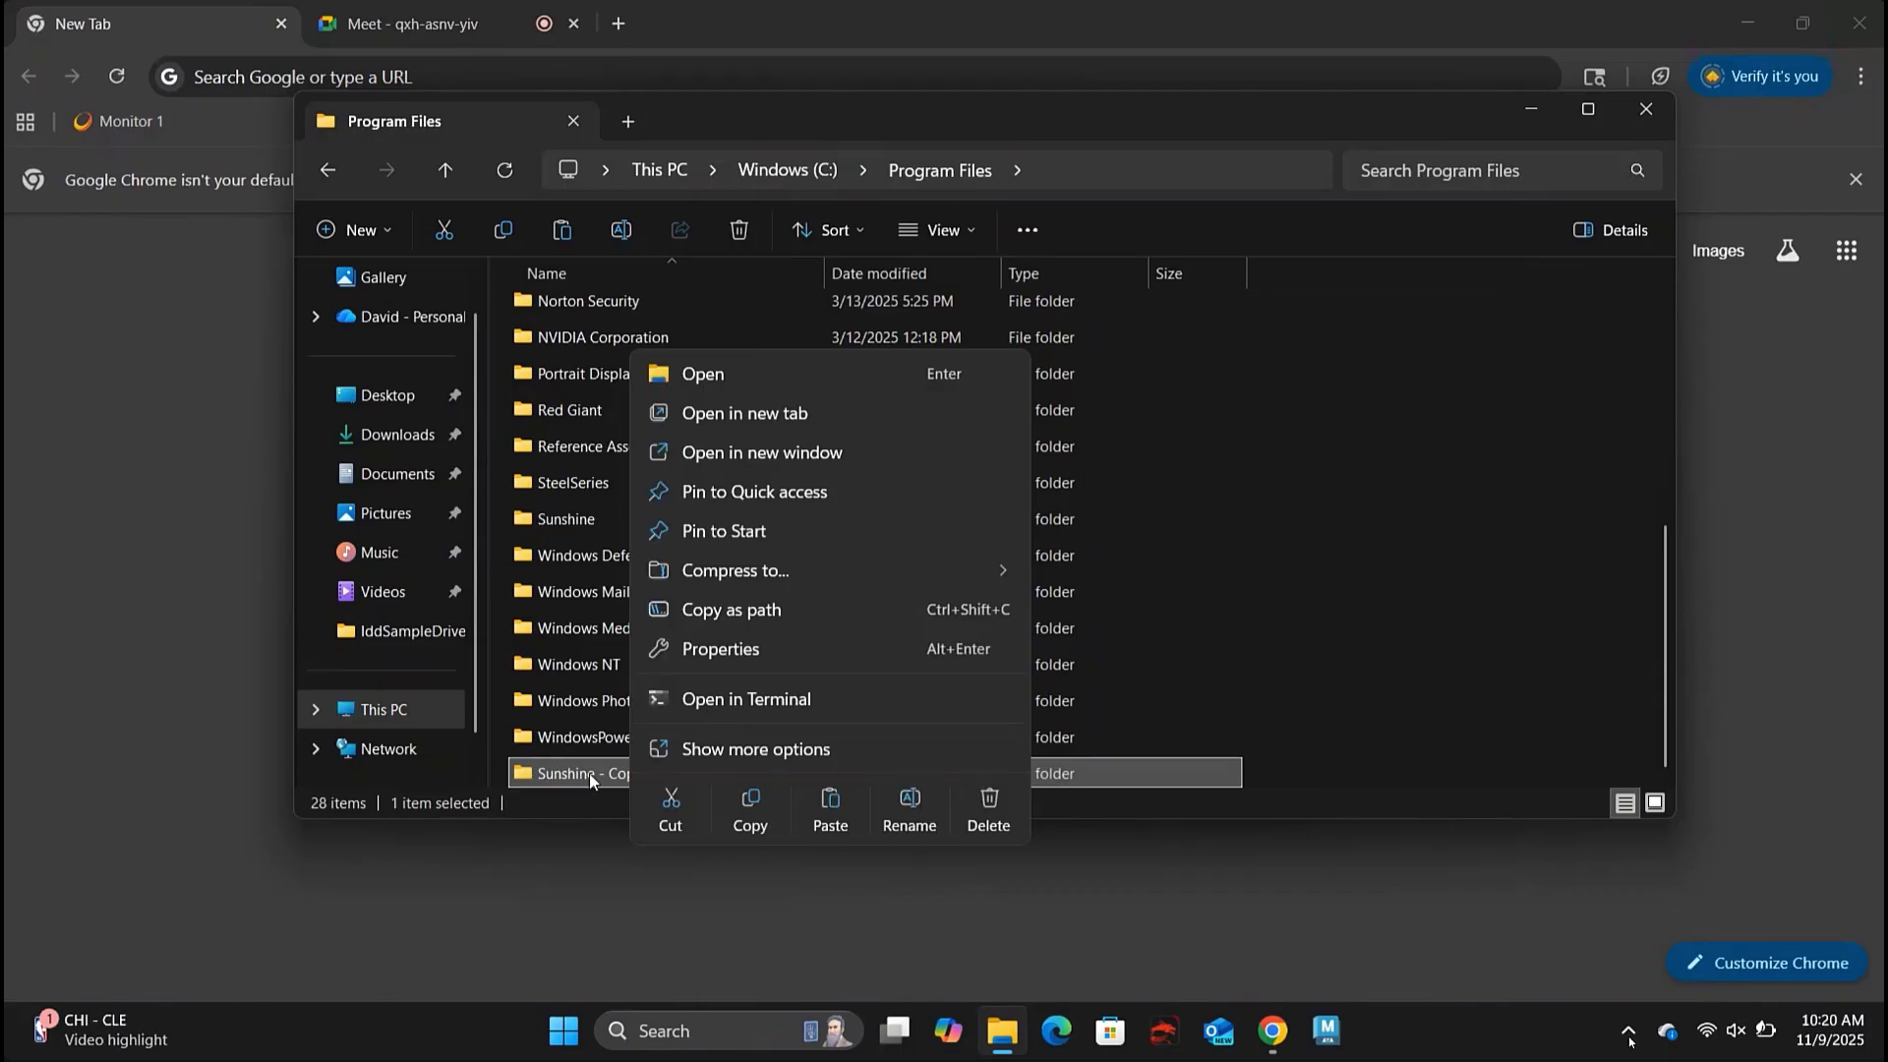
pyautogui.click(887, 818)
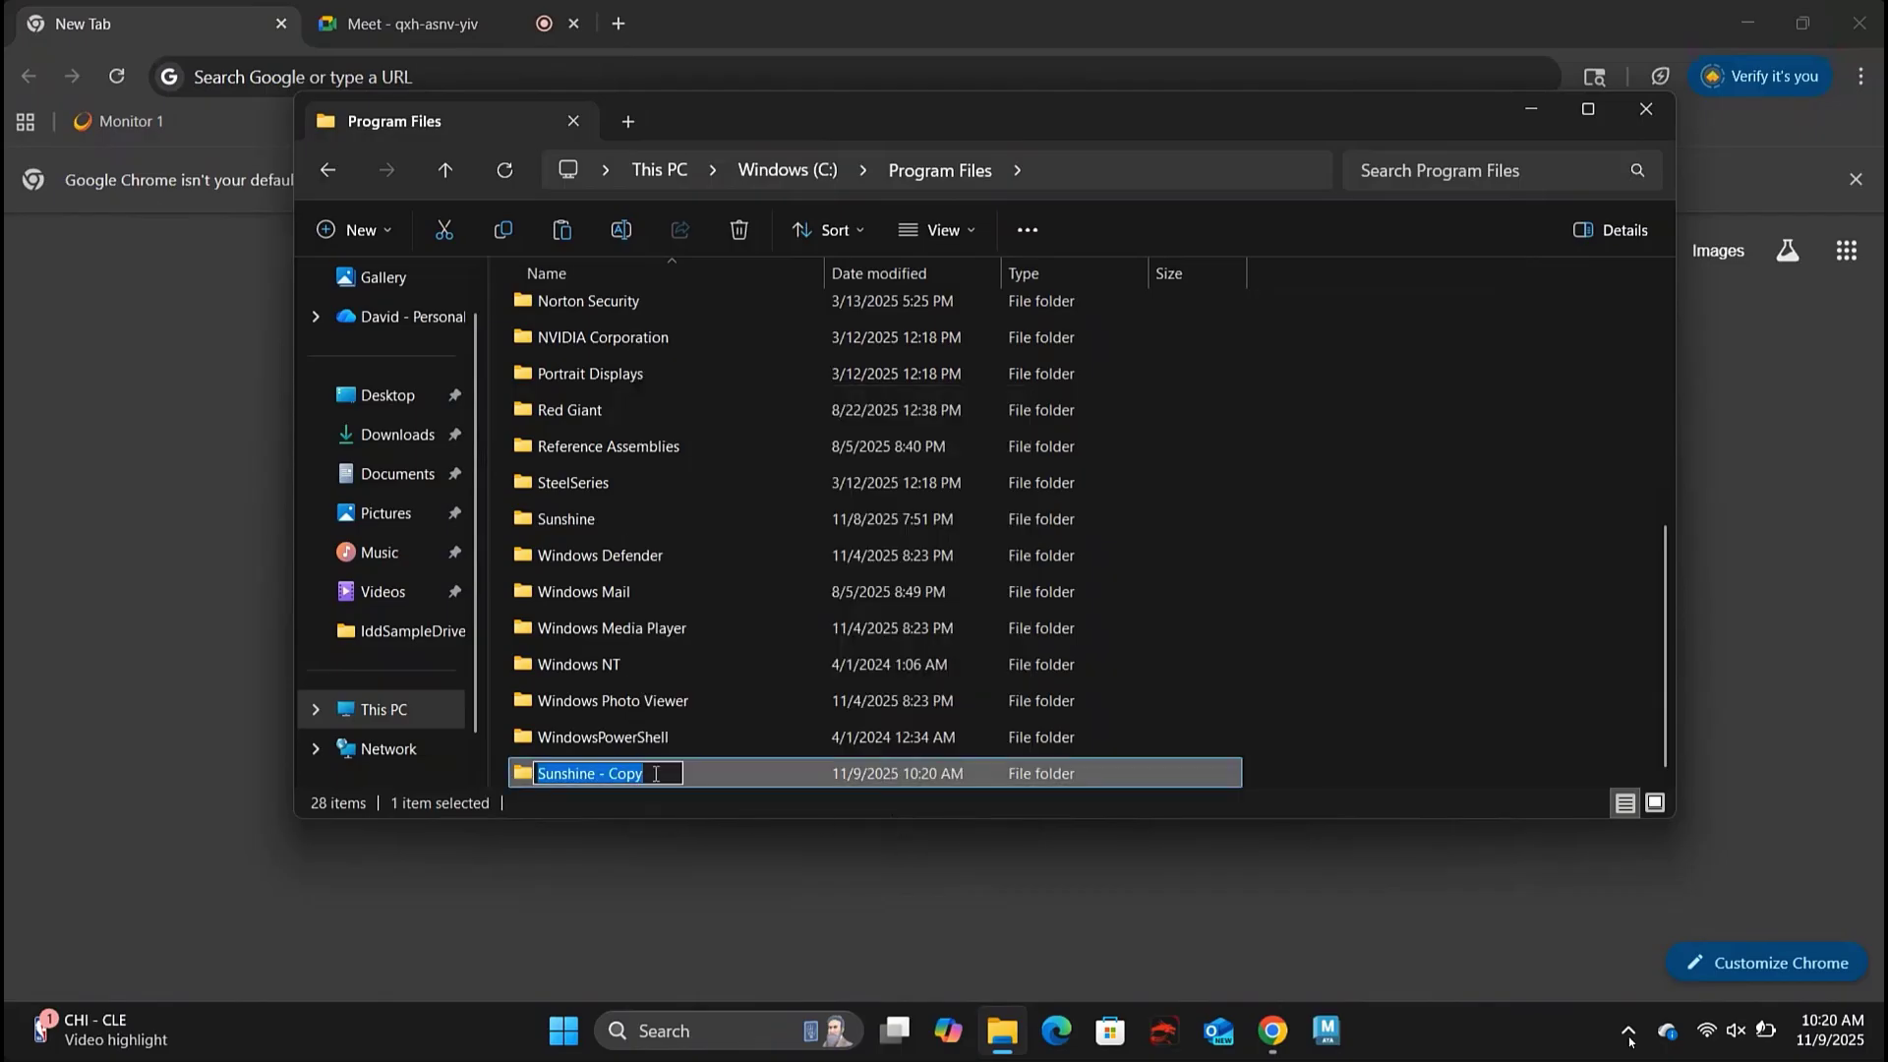
pyautogui.click(656, 774)
pyautogui.press('BackSpace')
pyautogui.press('BackSpace')
pyautogui.press('BackSpace')
pyautogui.press('BackSpace')
pyautogui.press('BackSpace')
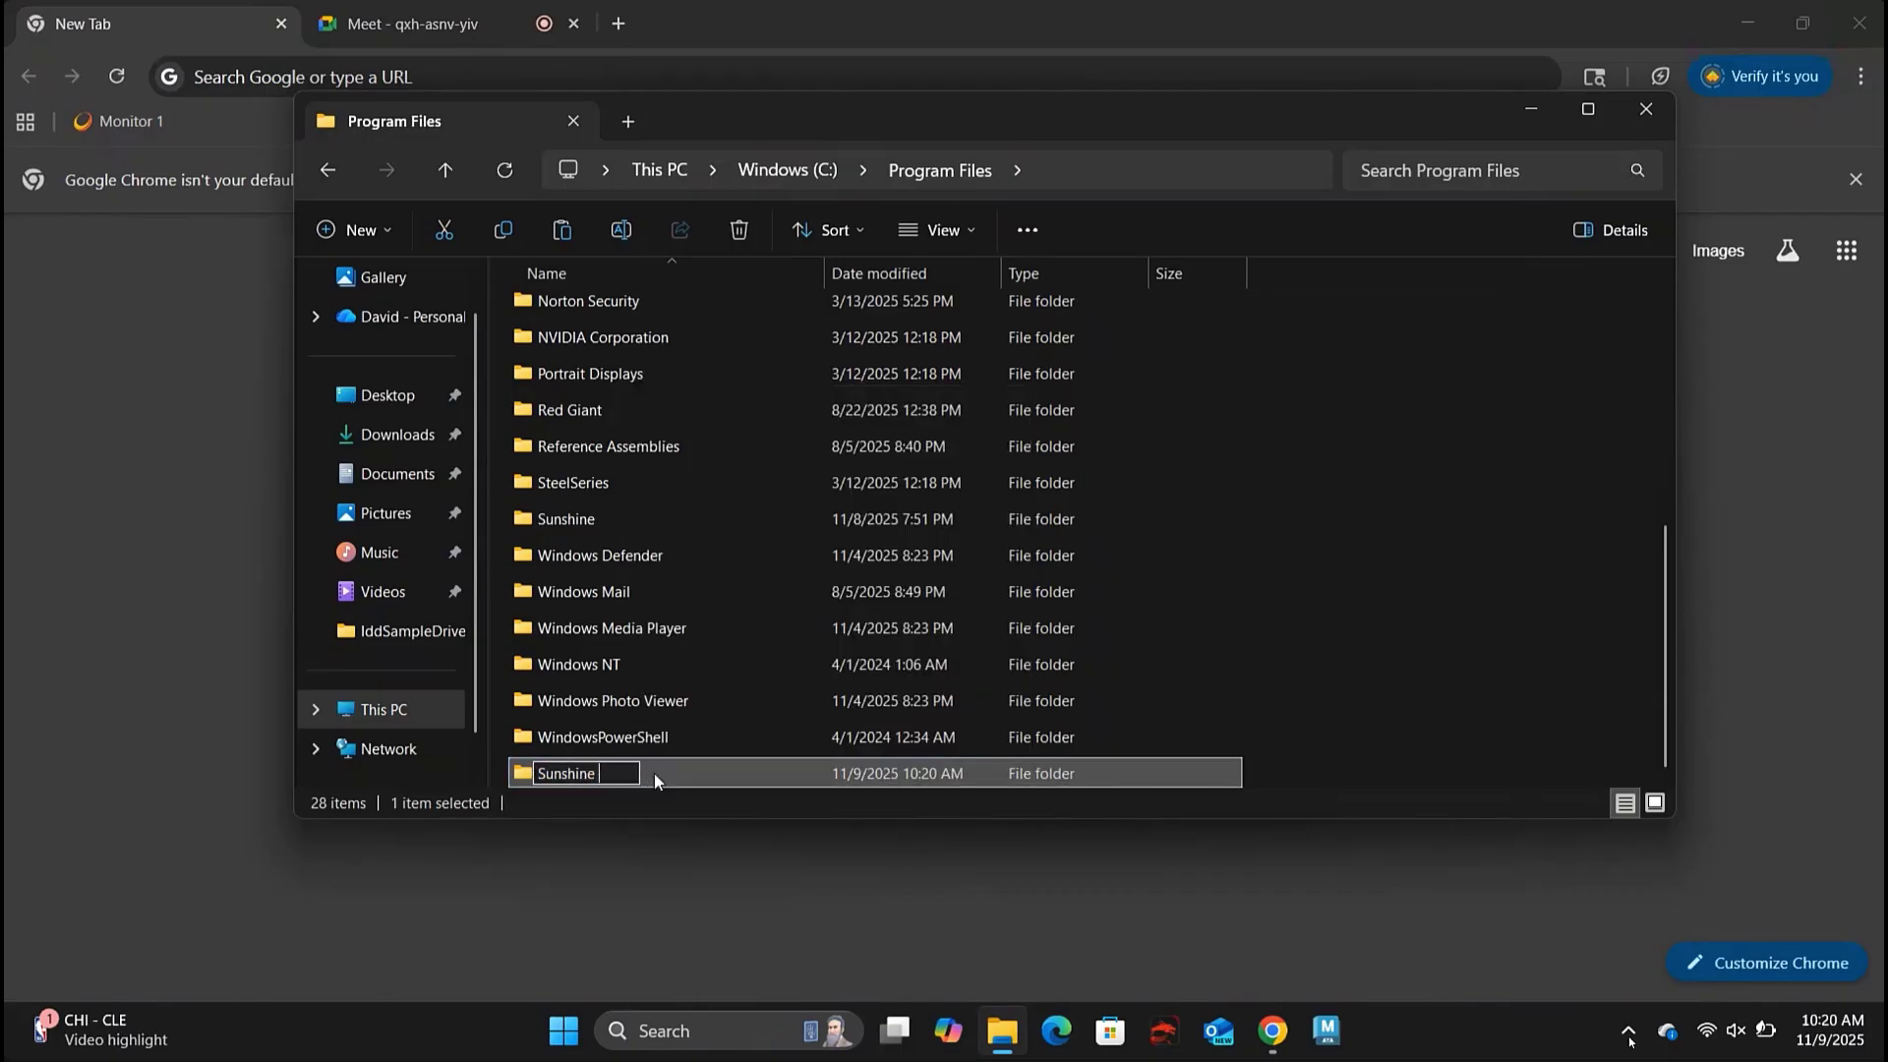
pyautogui.write('2')
pyautogui.press('Return')
pyautogui.press('Return')
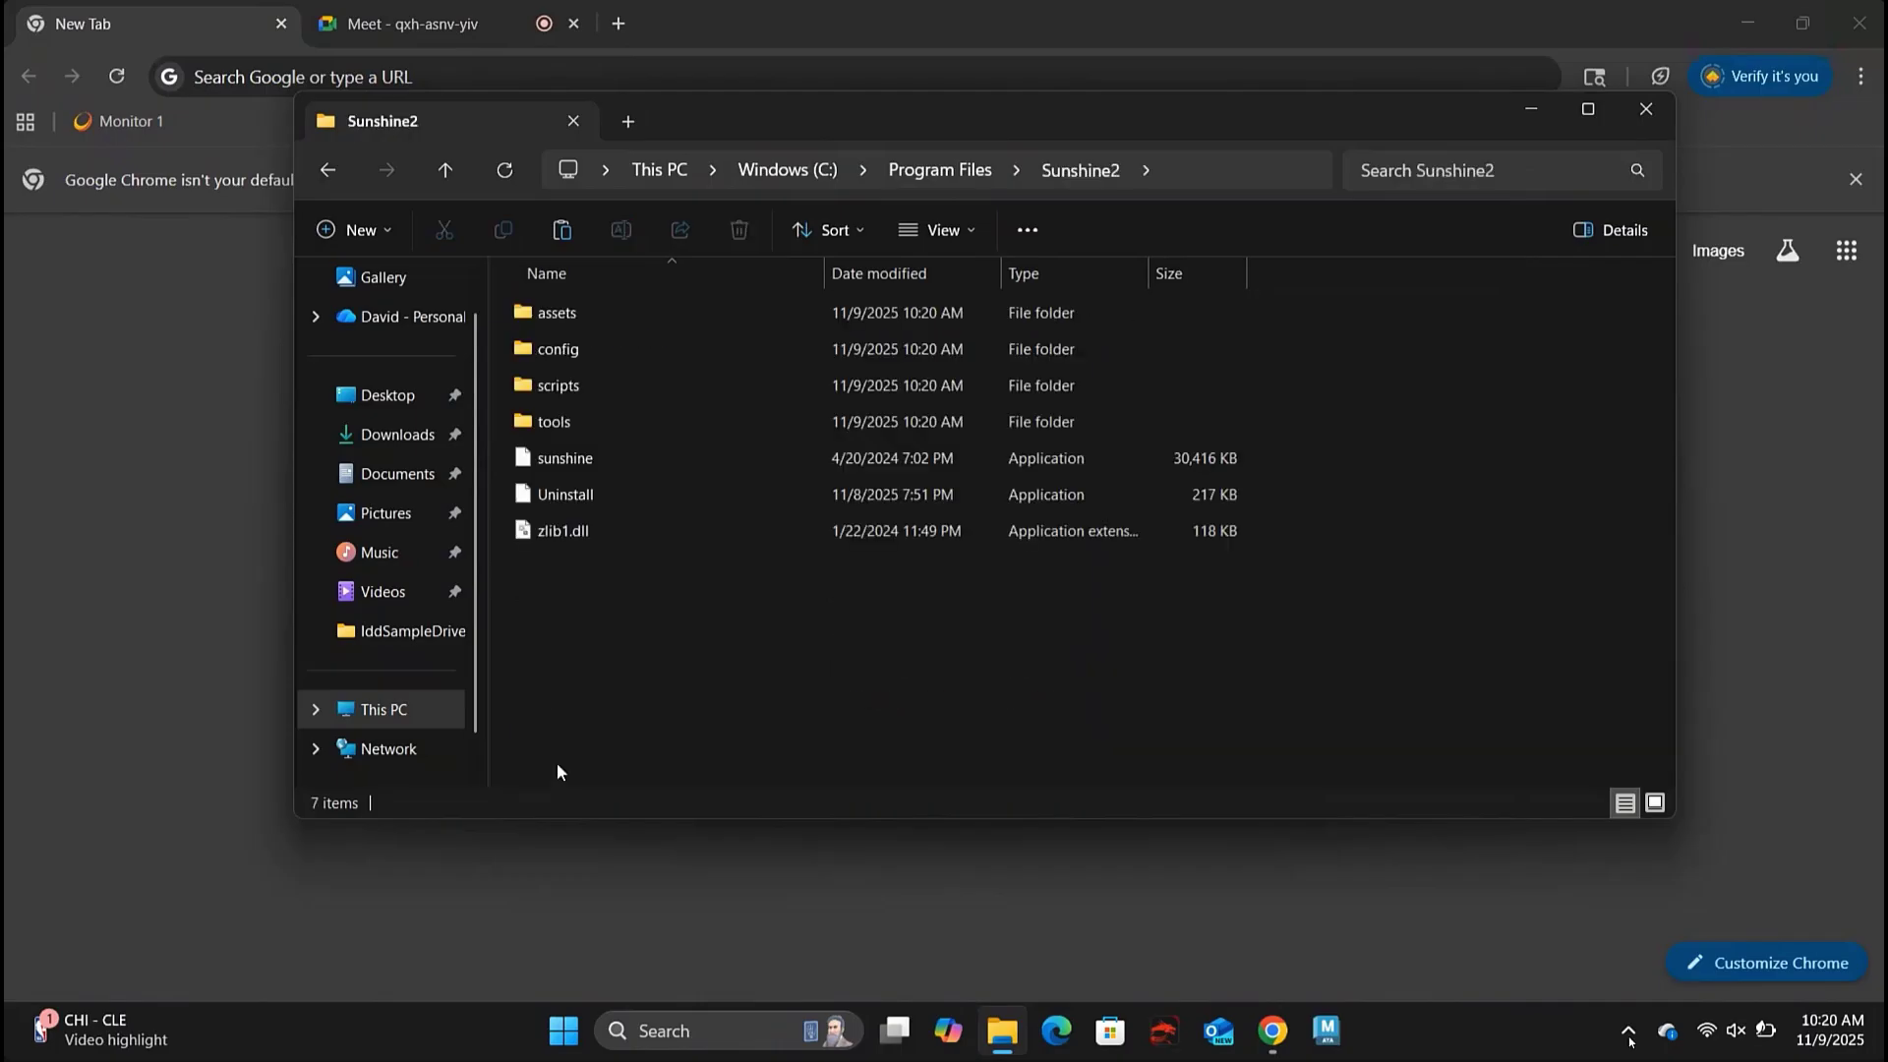
# - Rename the sunshine application inside Sunshine2 to sunshine2
pyautogui.click(552, 463)
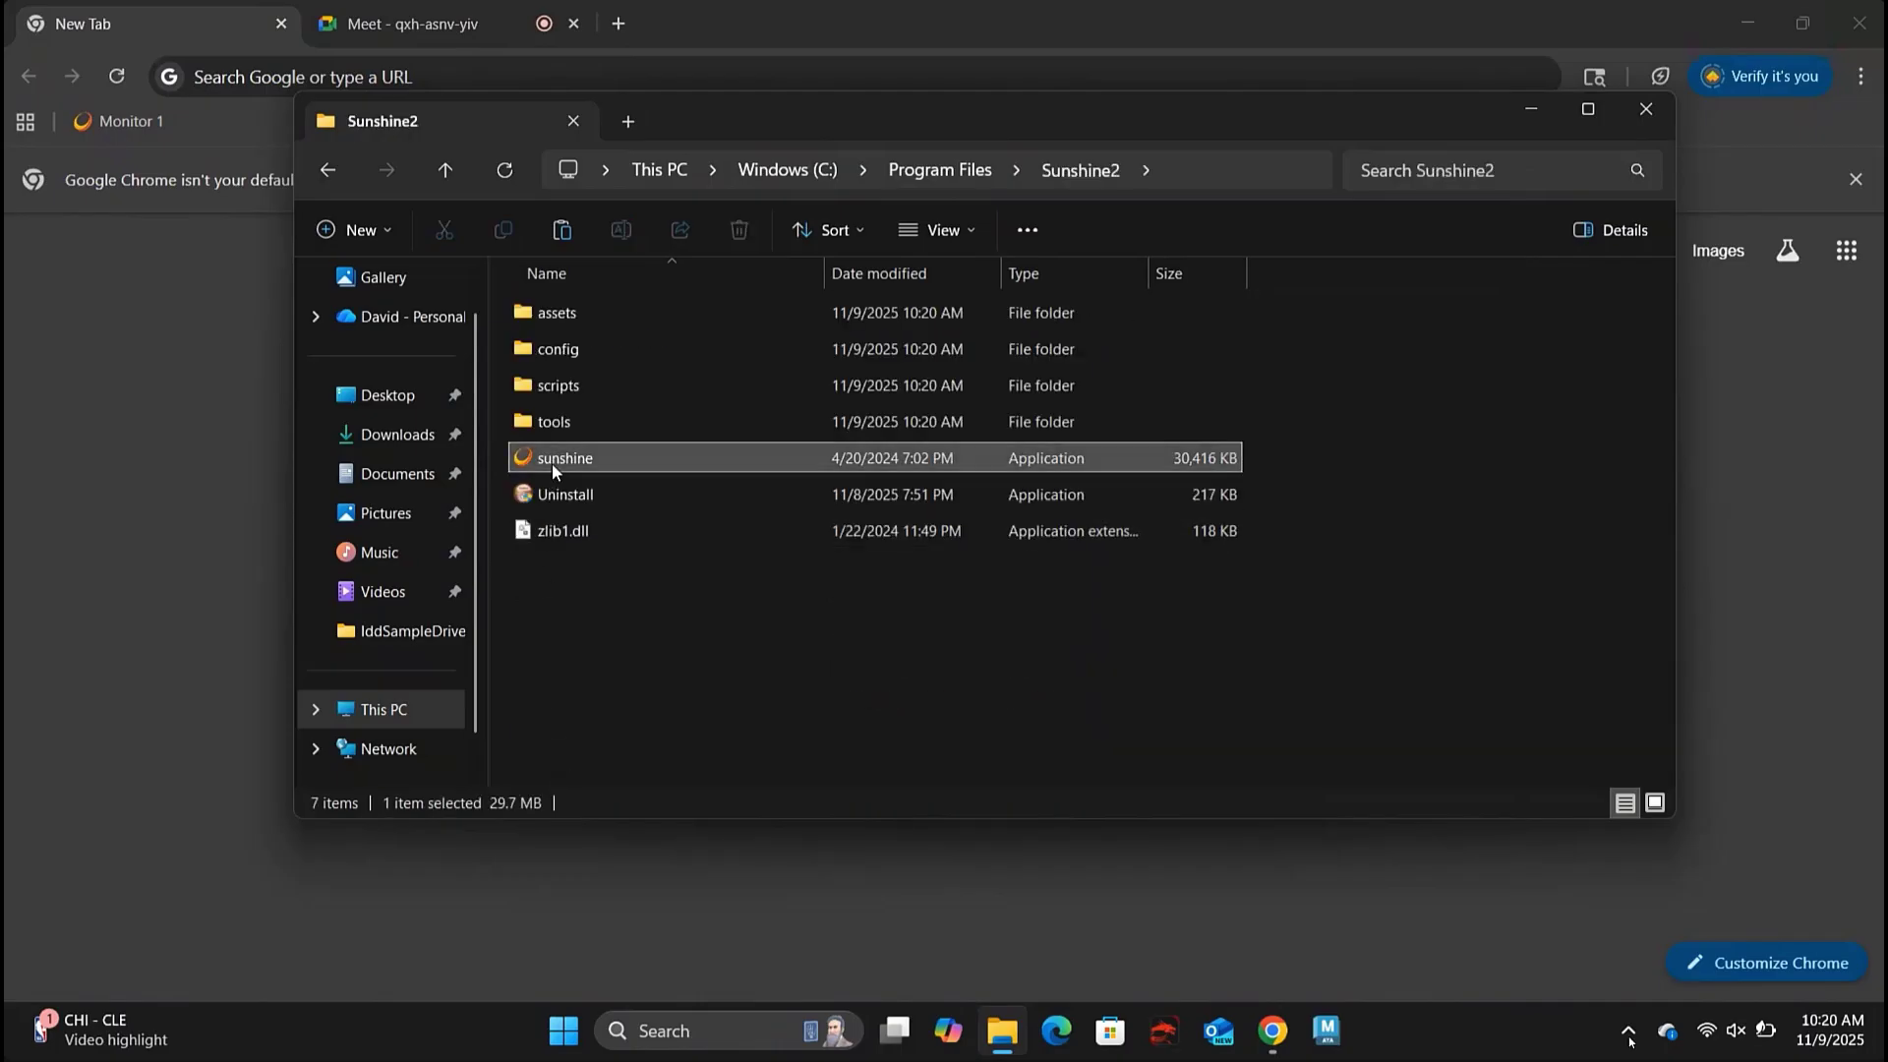
pyautogui.rightClick(552, 462)
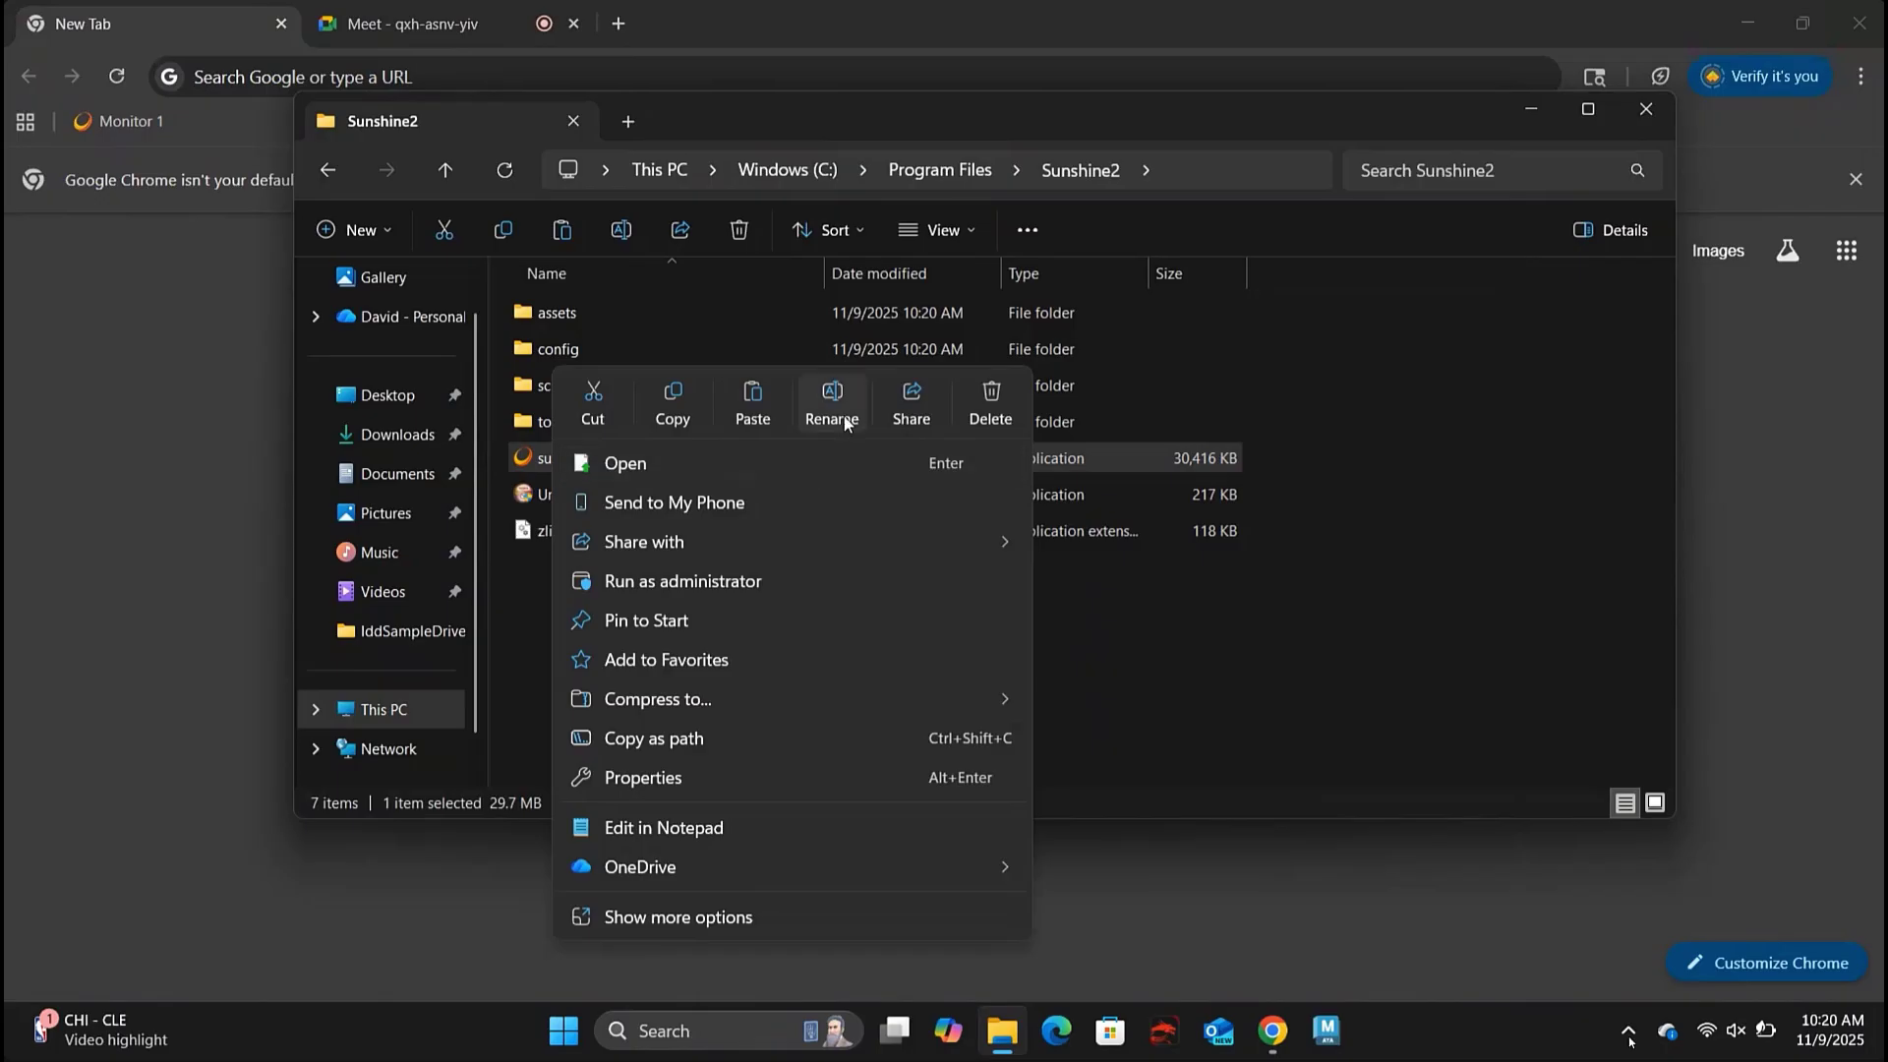
pyautogui.click(832, 403)
pyautogui.click(597, 459)
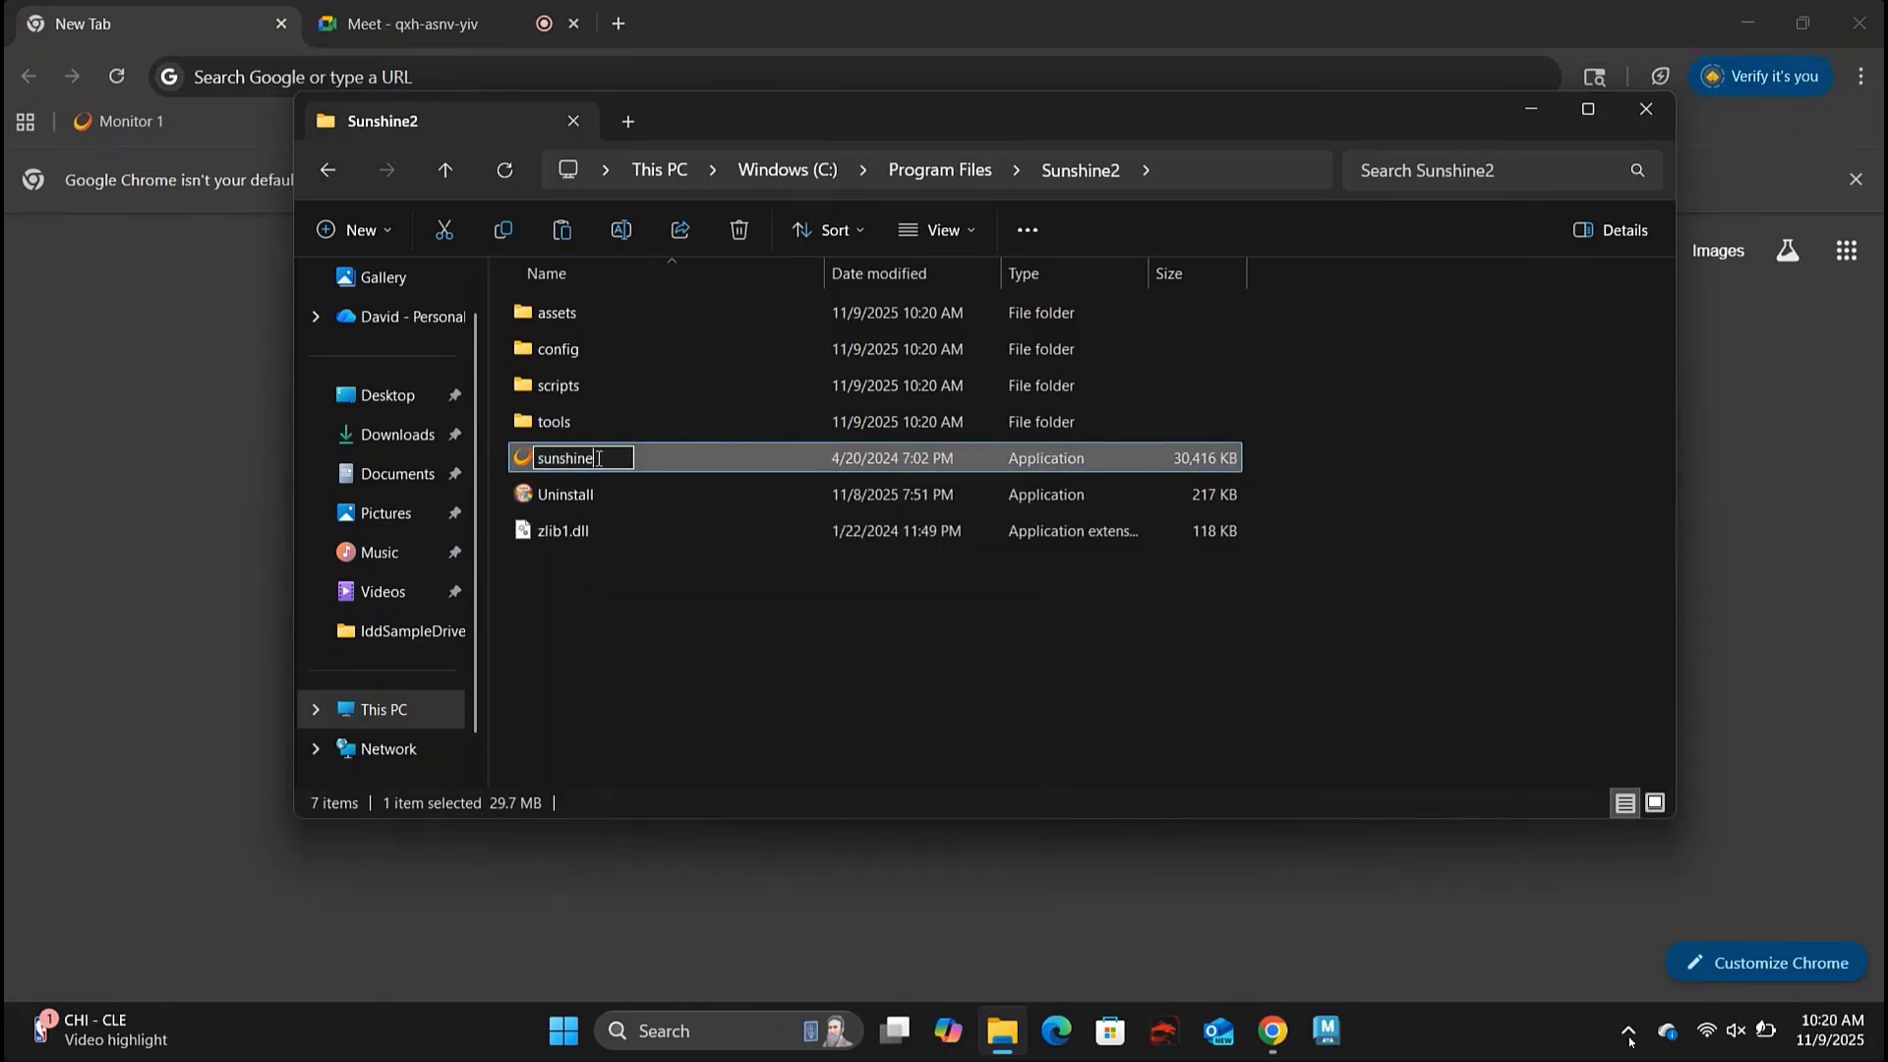
pyautogui.write('2')
pyautogui.press('Return')
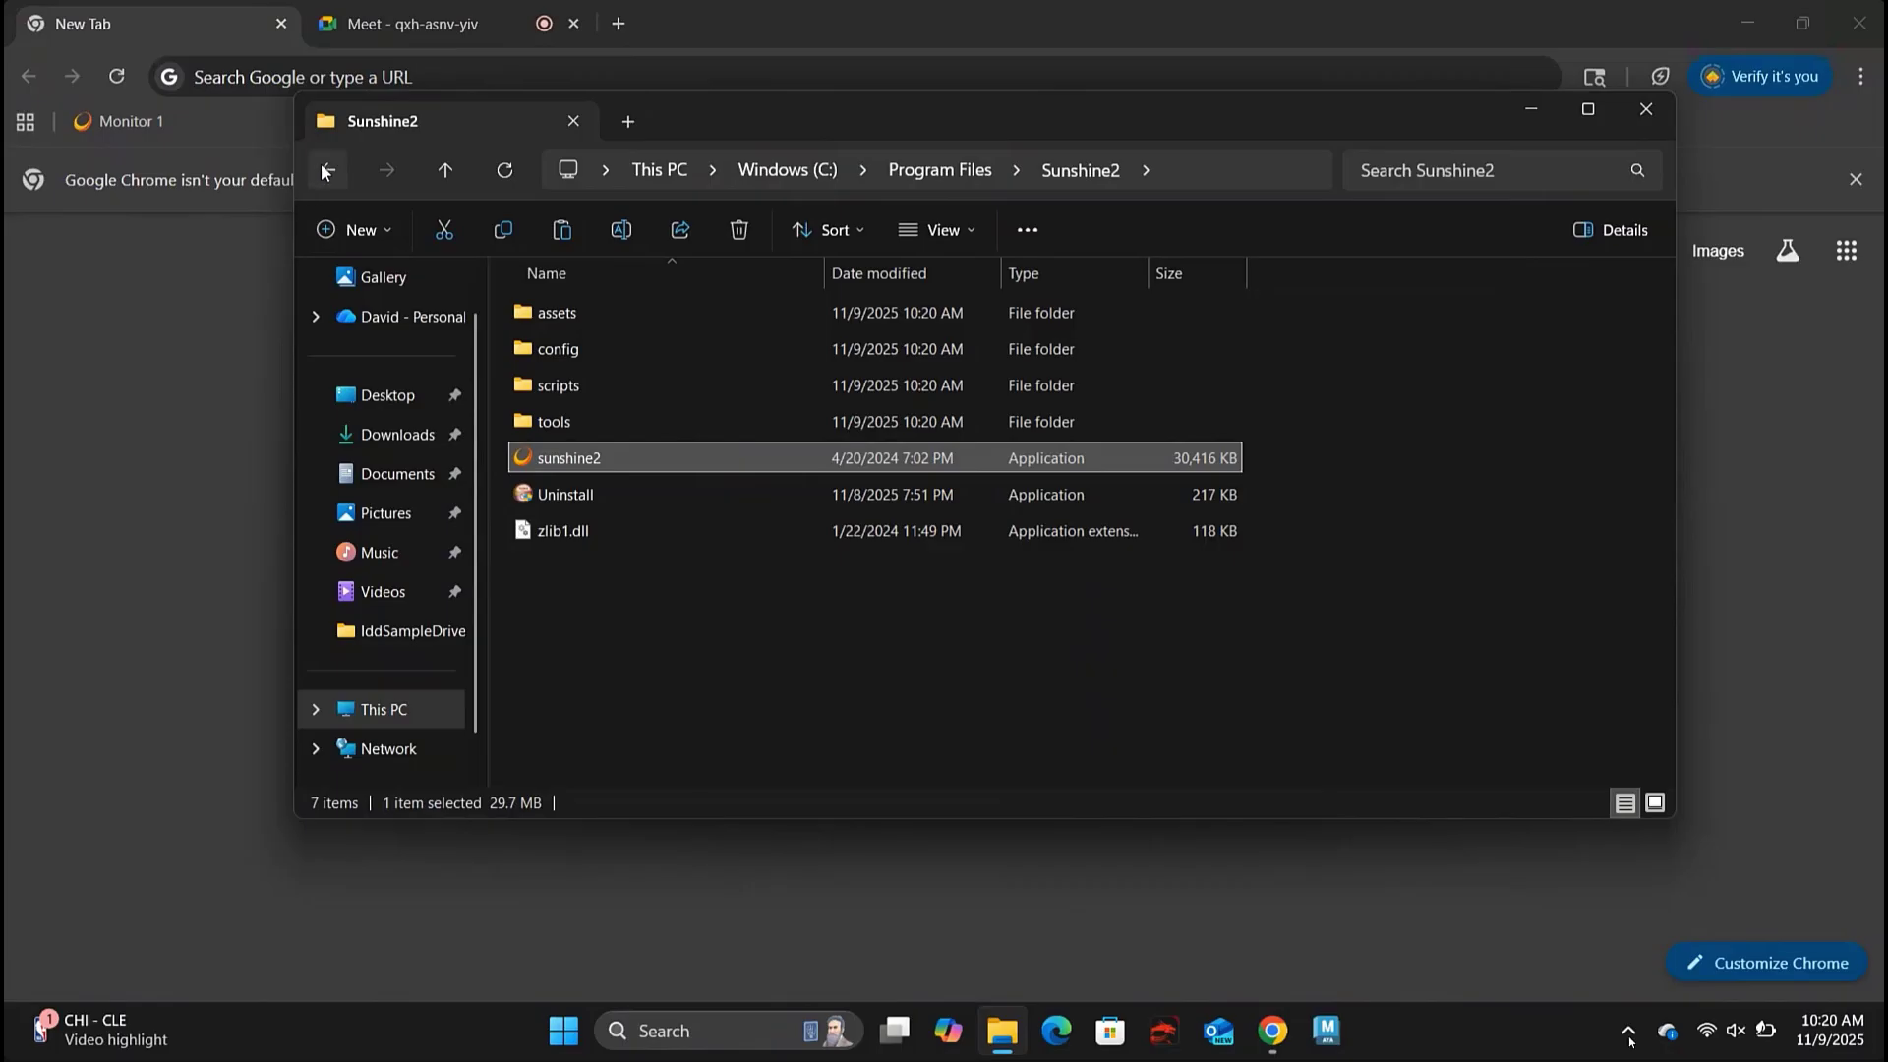
# - Return to Program Files and sort the folder list by name in ascending order
pyautogui.click(324, 170)
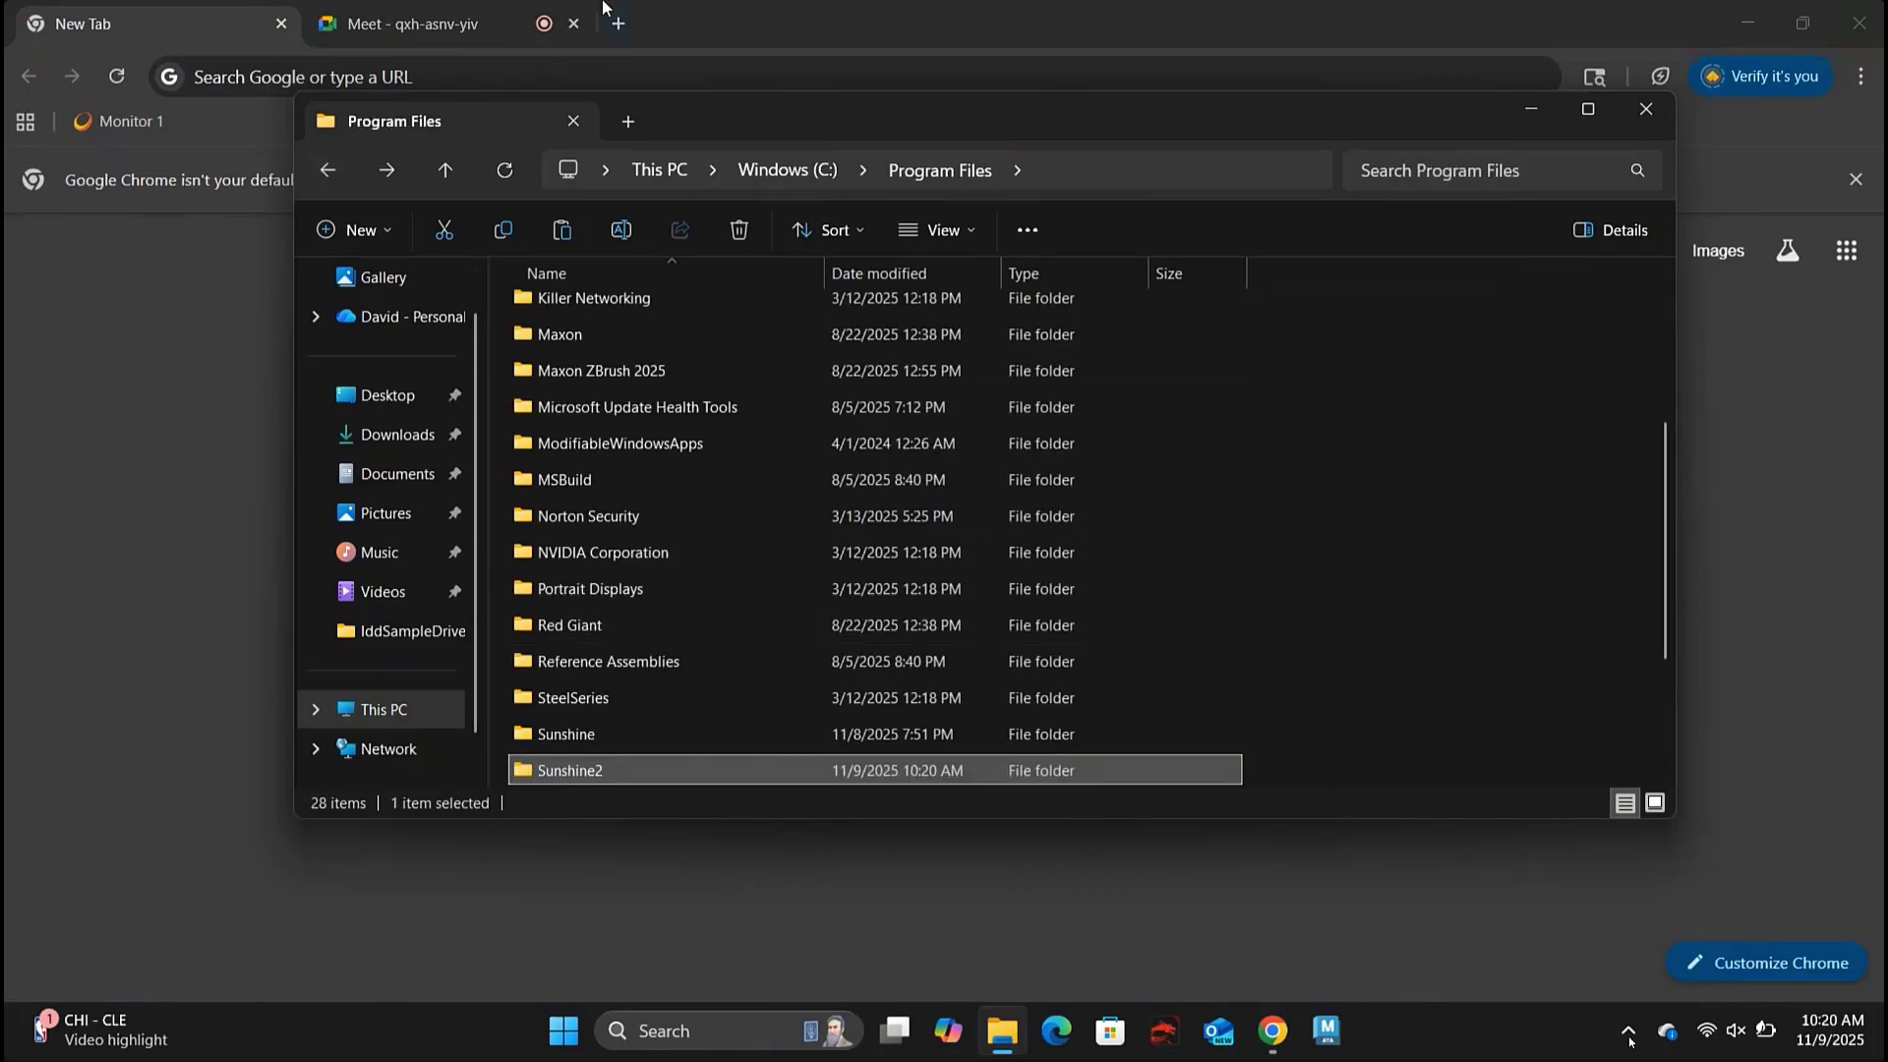
pyautogui.click(620, 269)
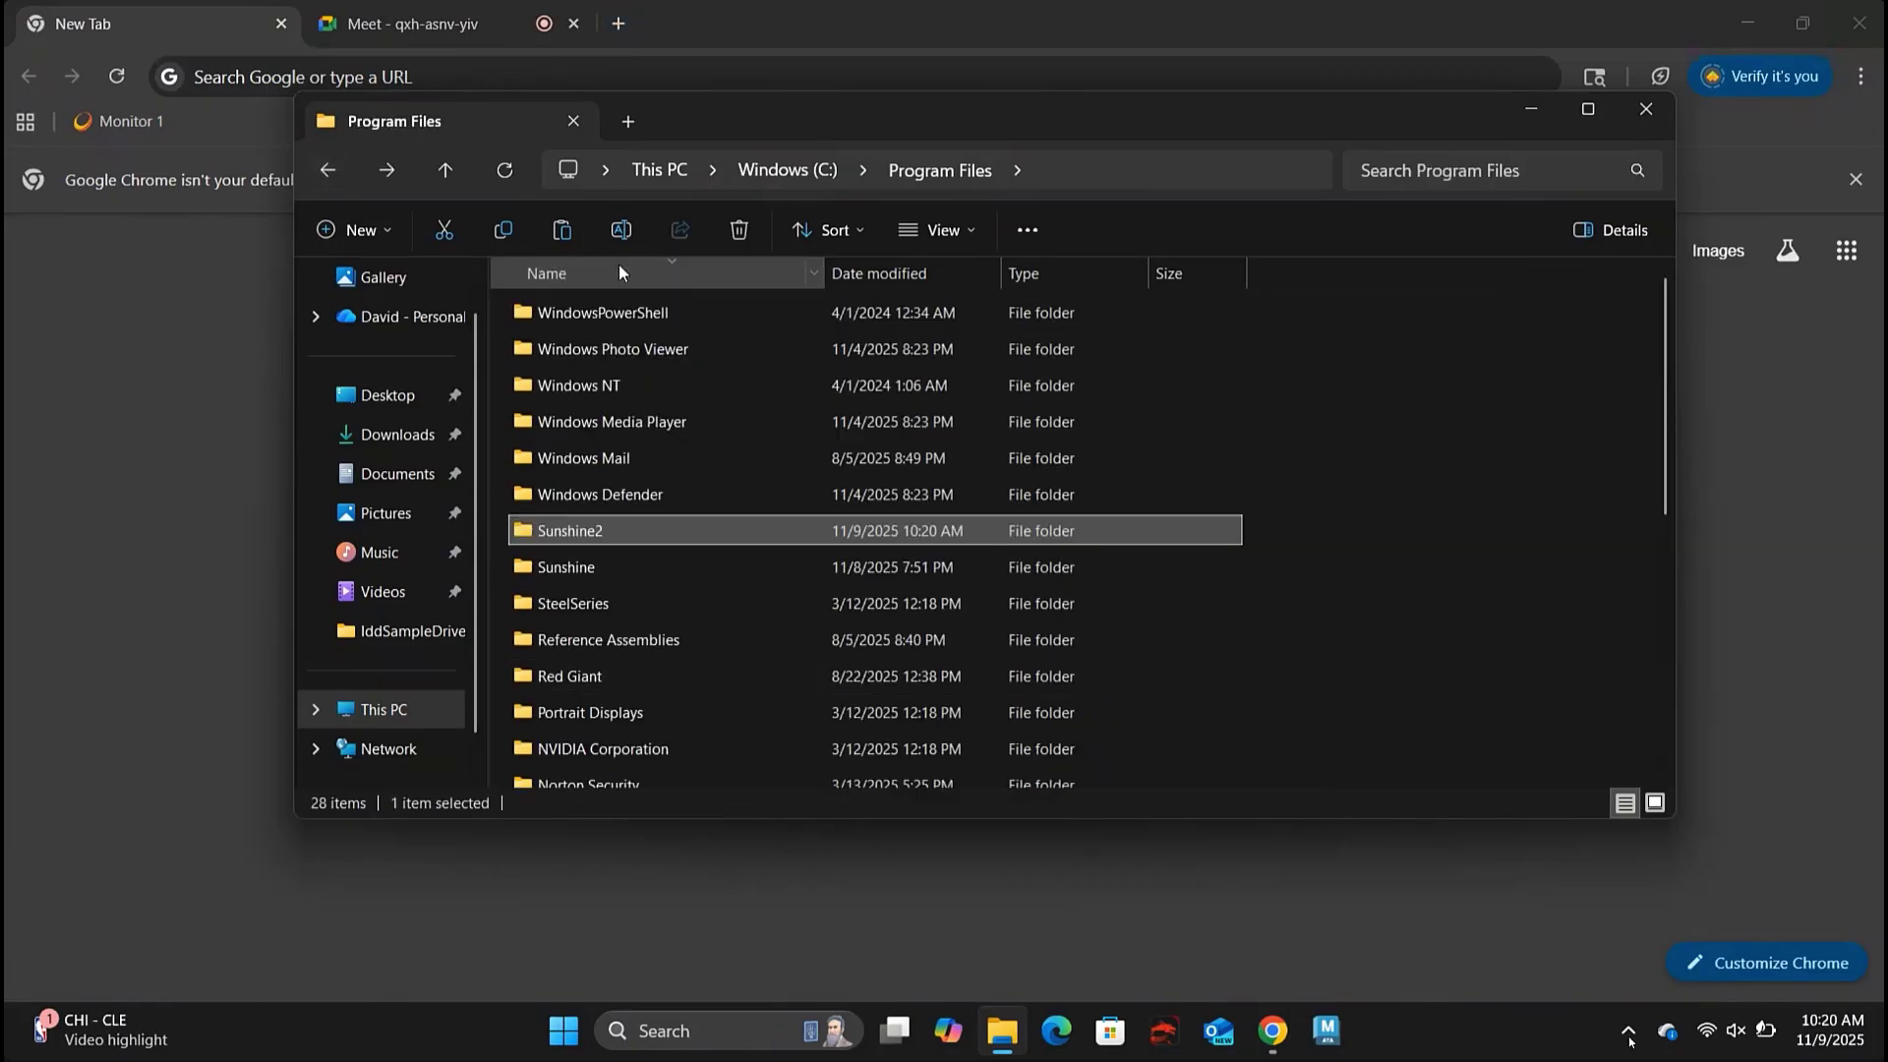
pyautogui.click(617, 265)
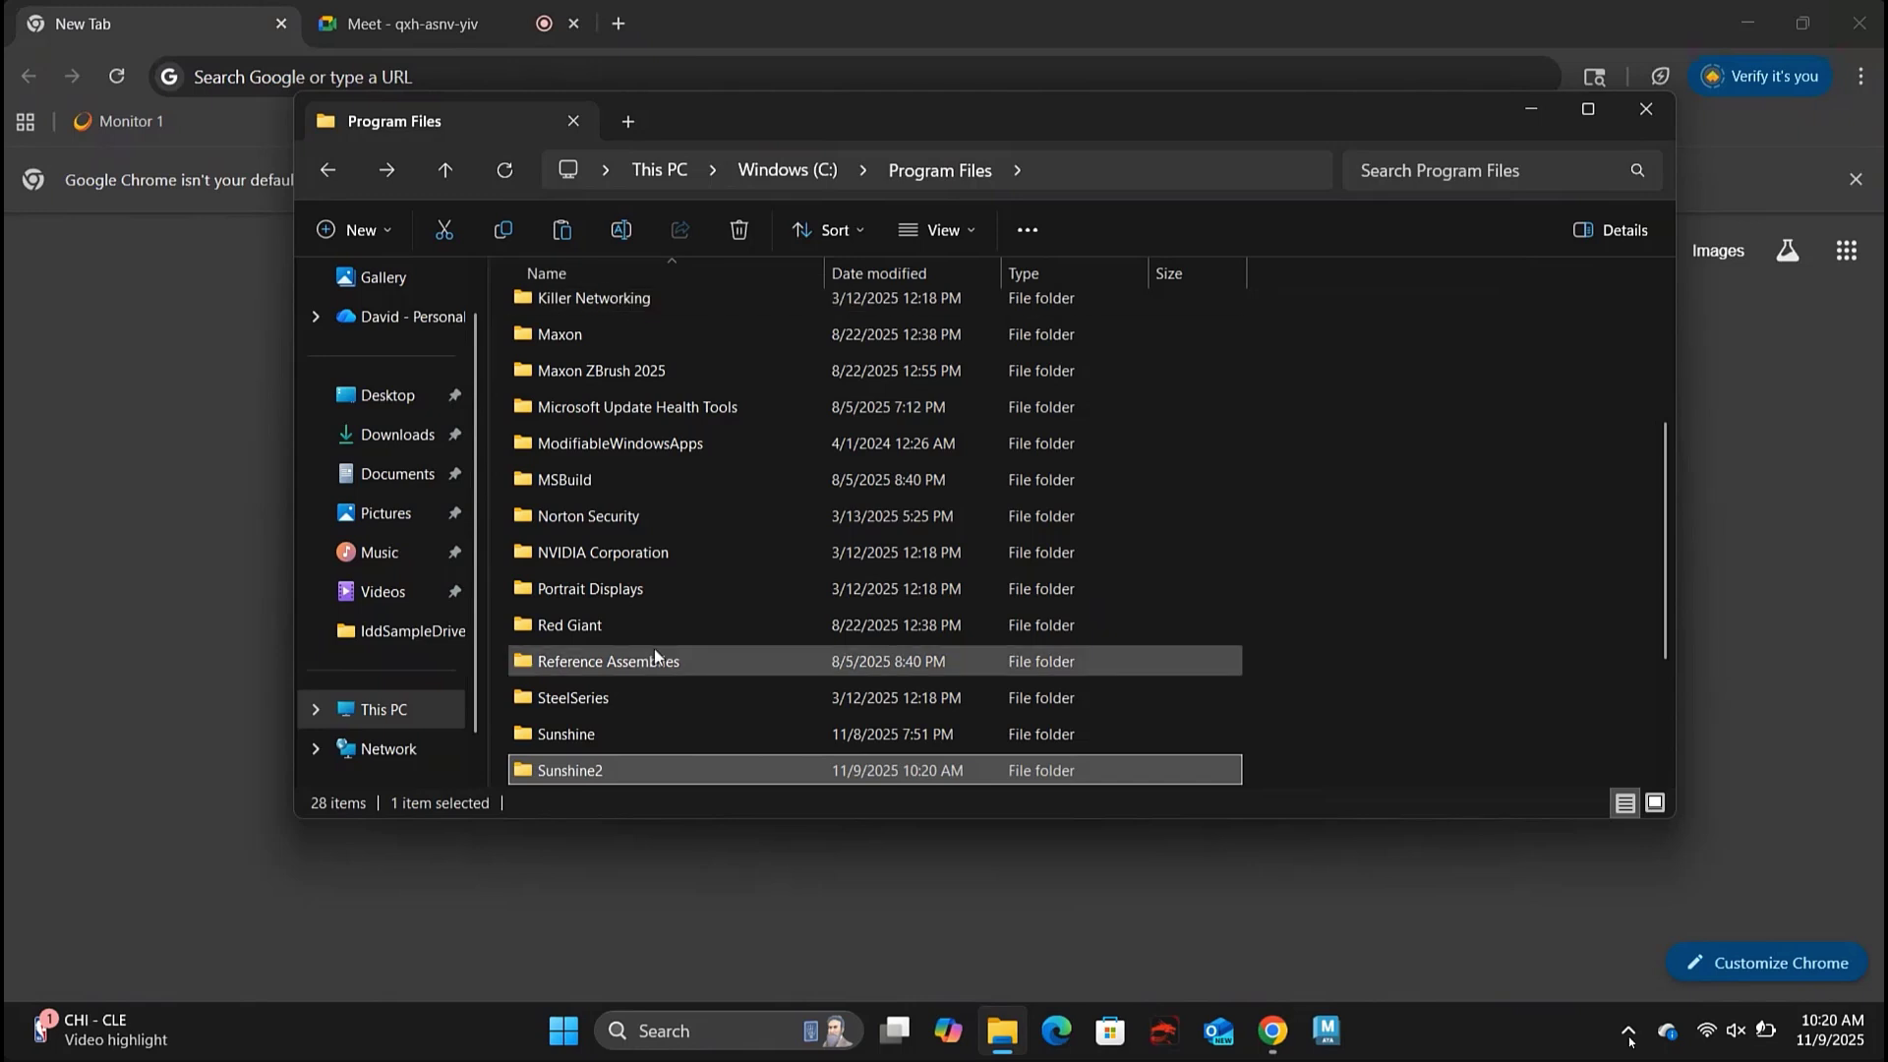
pyautogui.scroll(-1, 653, 647)
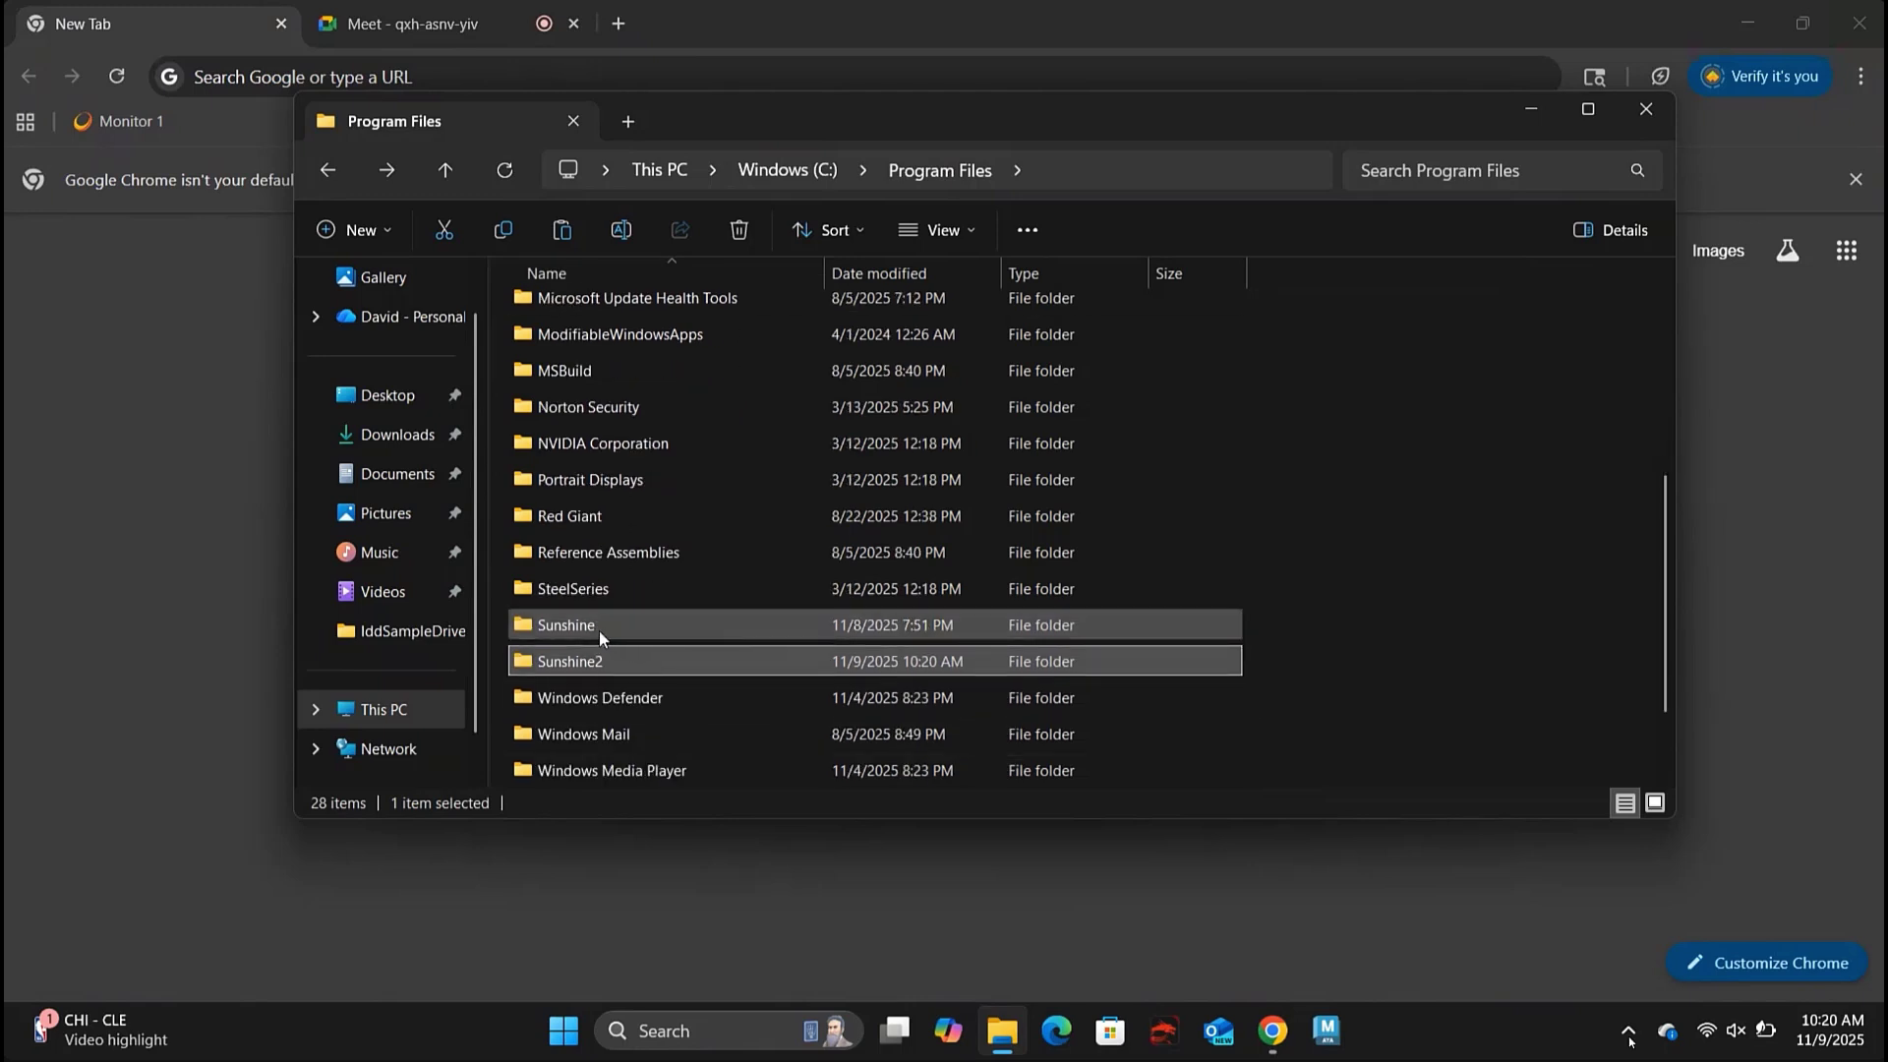
pyautogui.moveTo(588, 673)
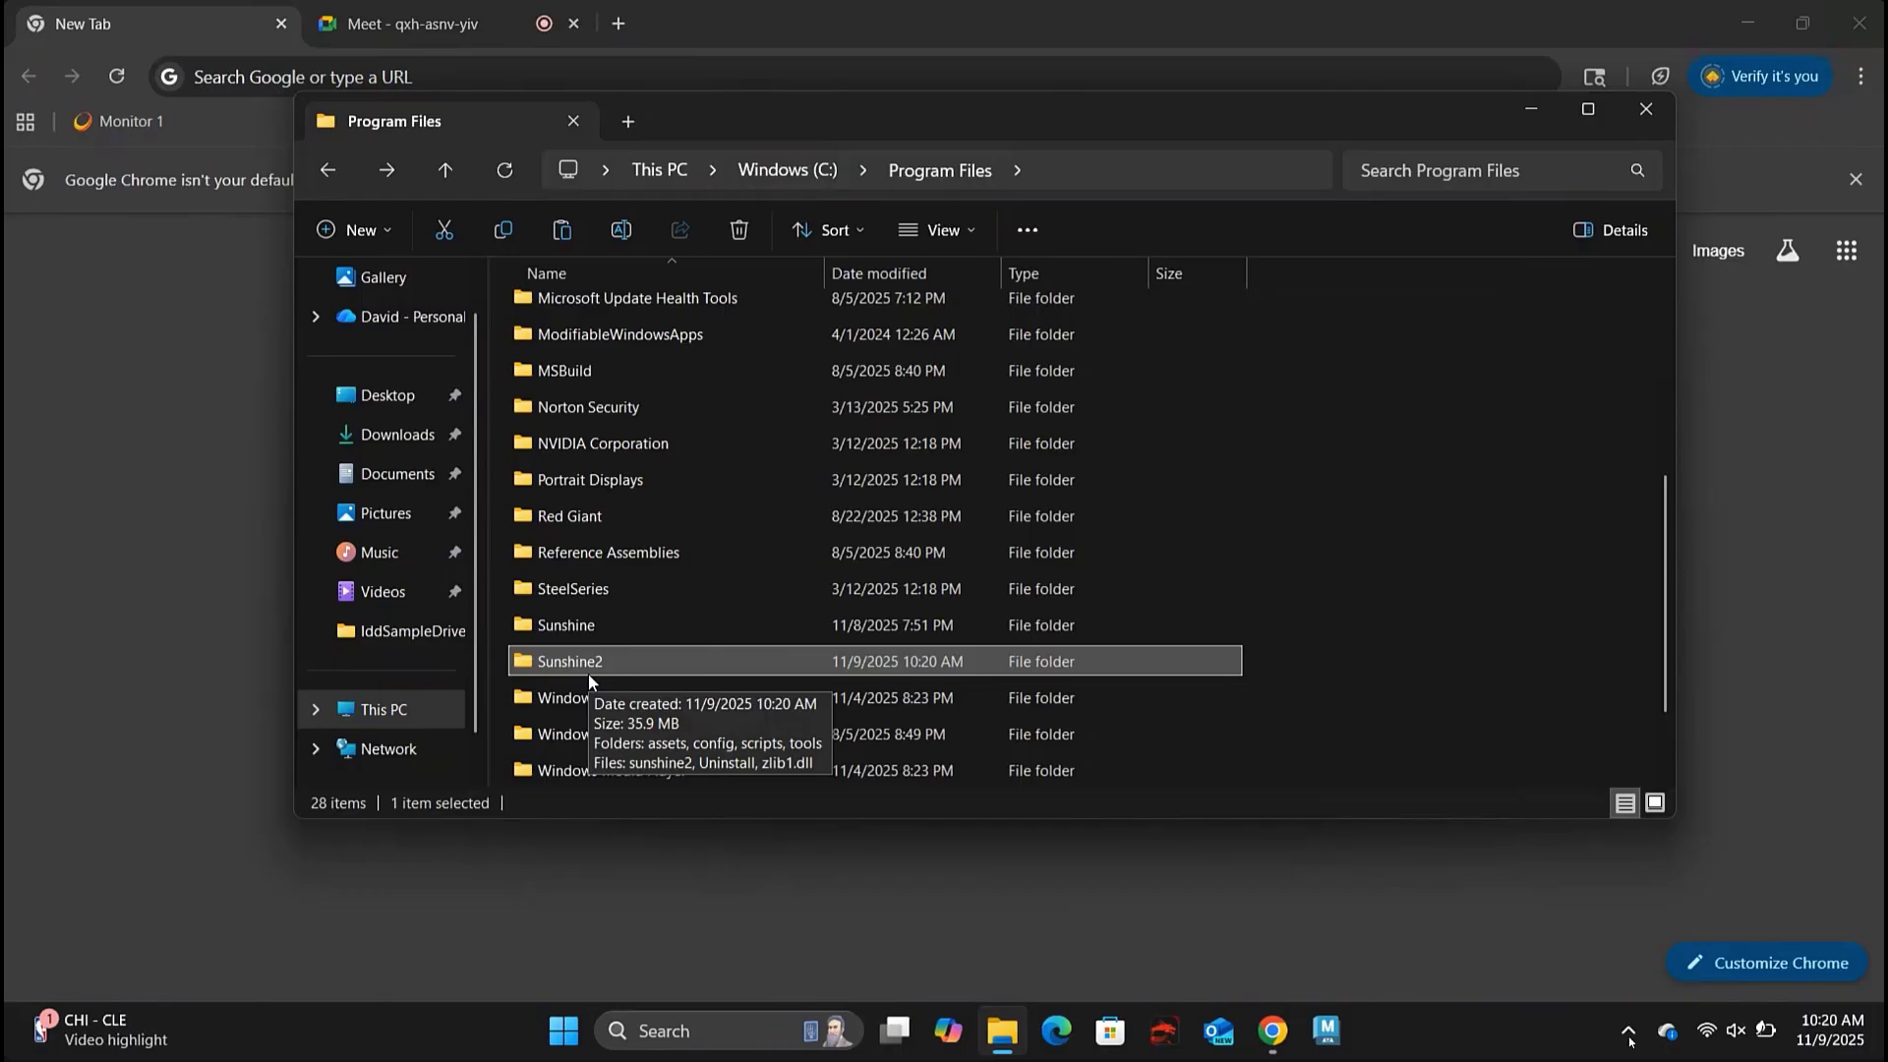
# - Open Sunshine2's config folder, which holds sunshine.conf and apps.json
pyautogui.doubleClick(588, 673)
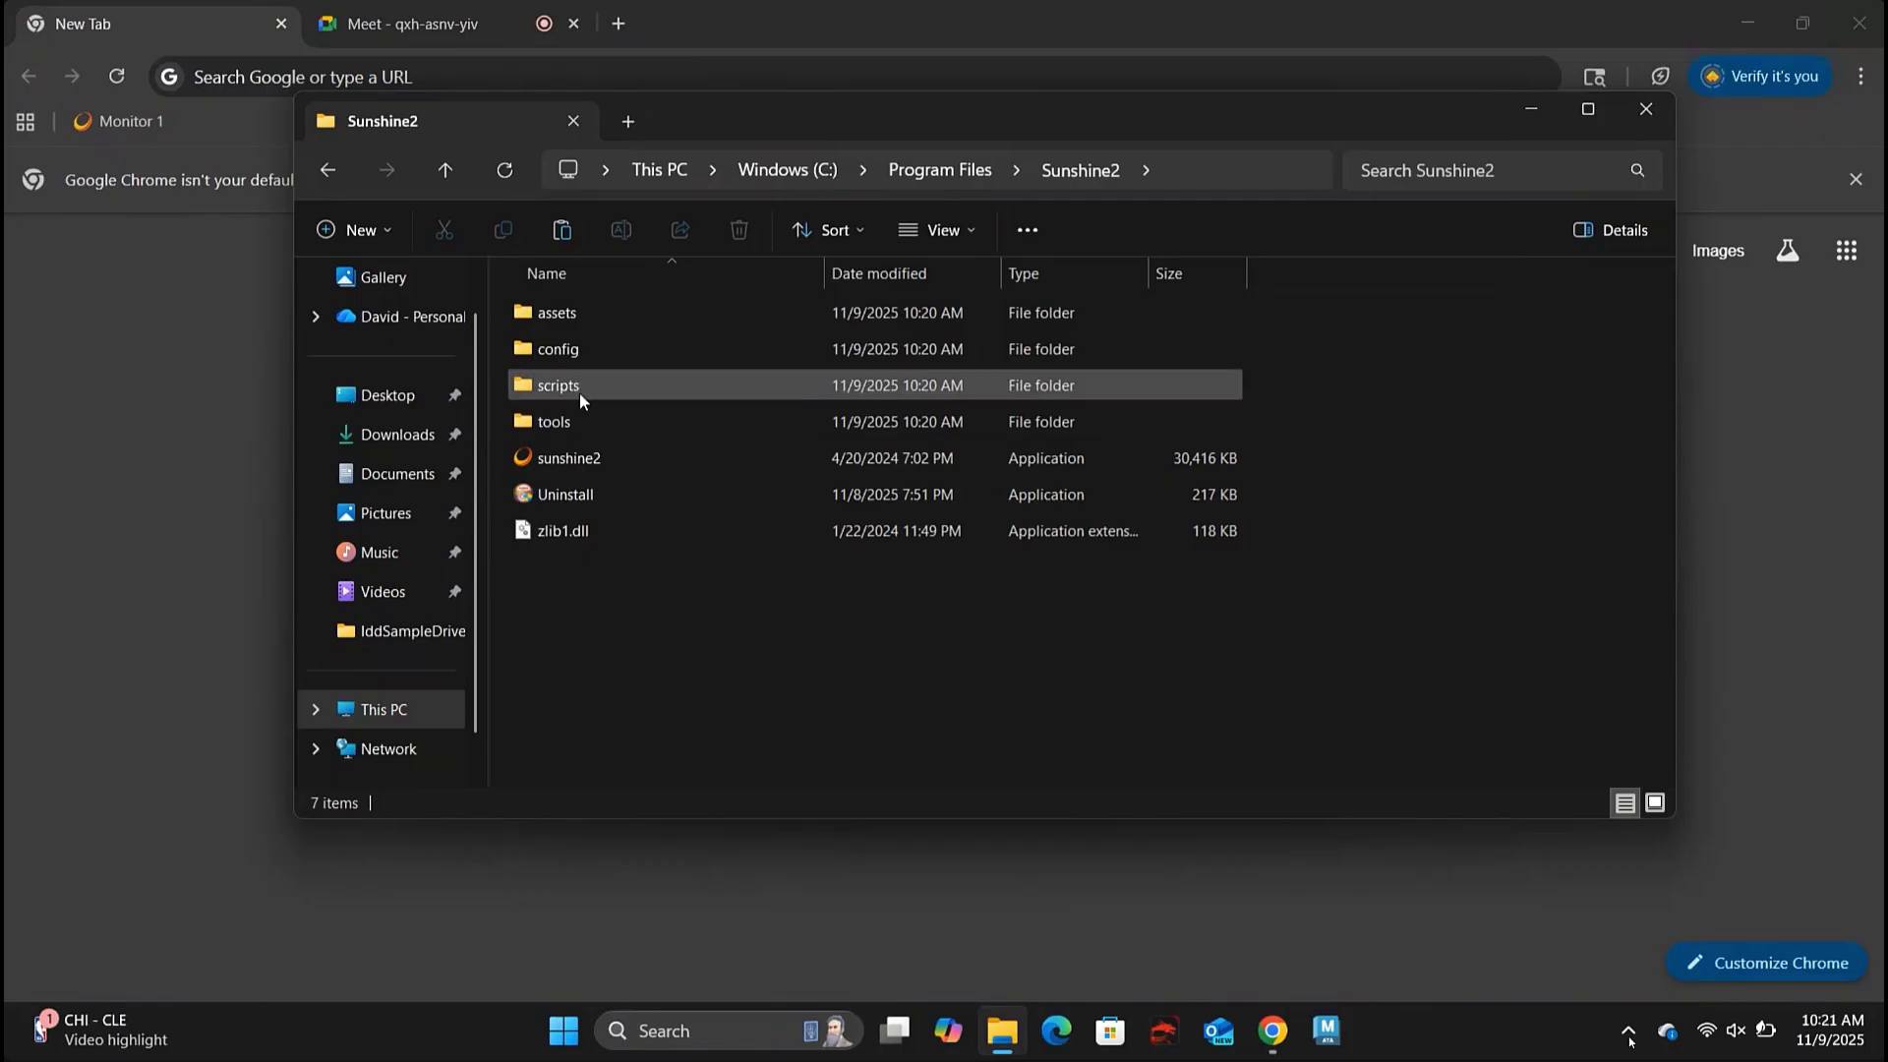
pyautogui.click(587, 354)
pyautogui.doubleClick(587, 354)
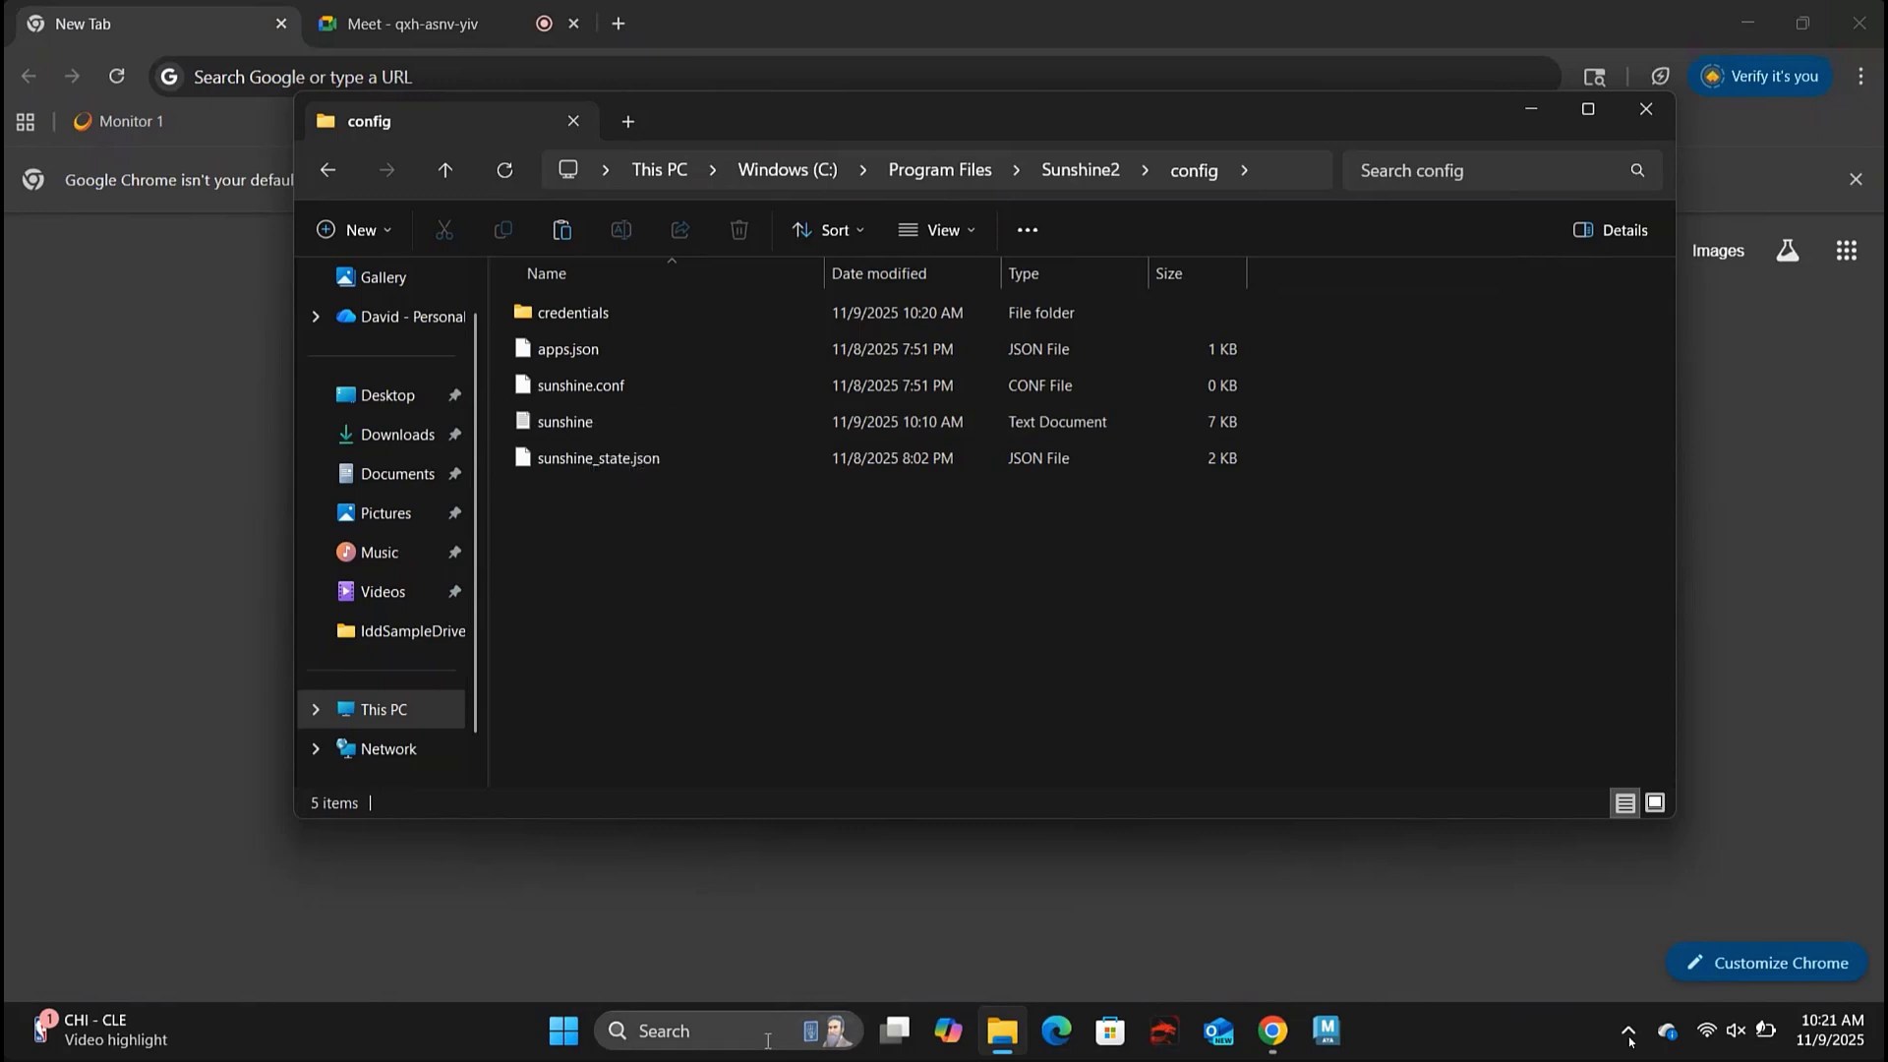
pyautogui.click(727, 1032)
# - Search for 'note' and run Notepad as administrator, bringing its window forward
pyautogui.write('note')
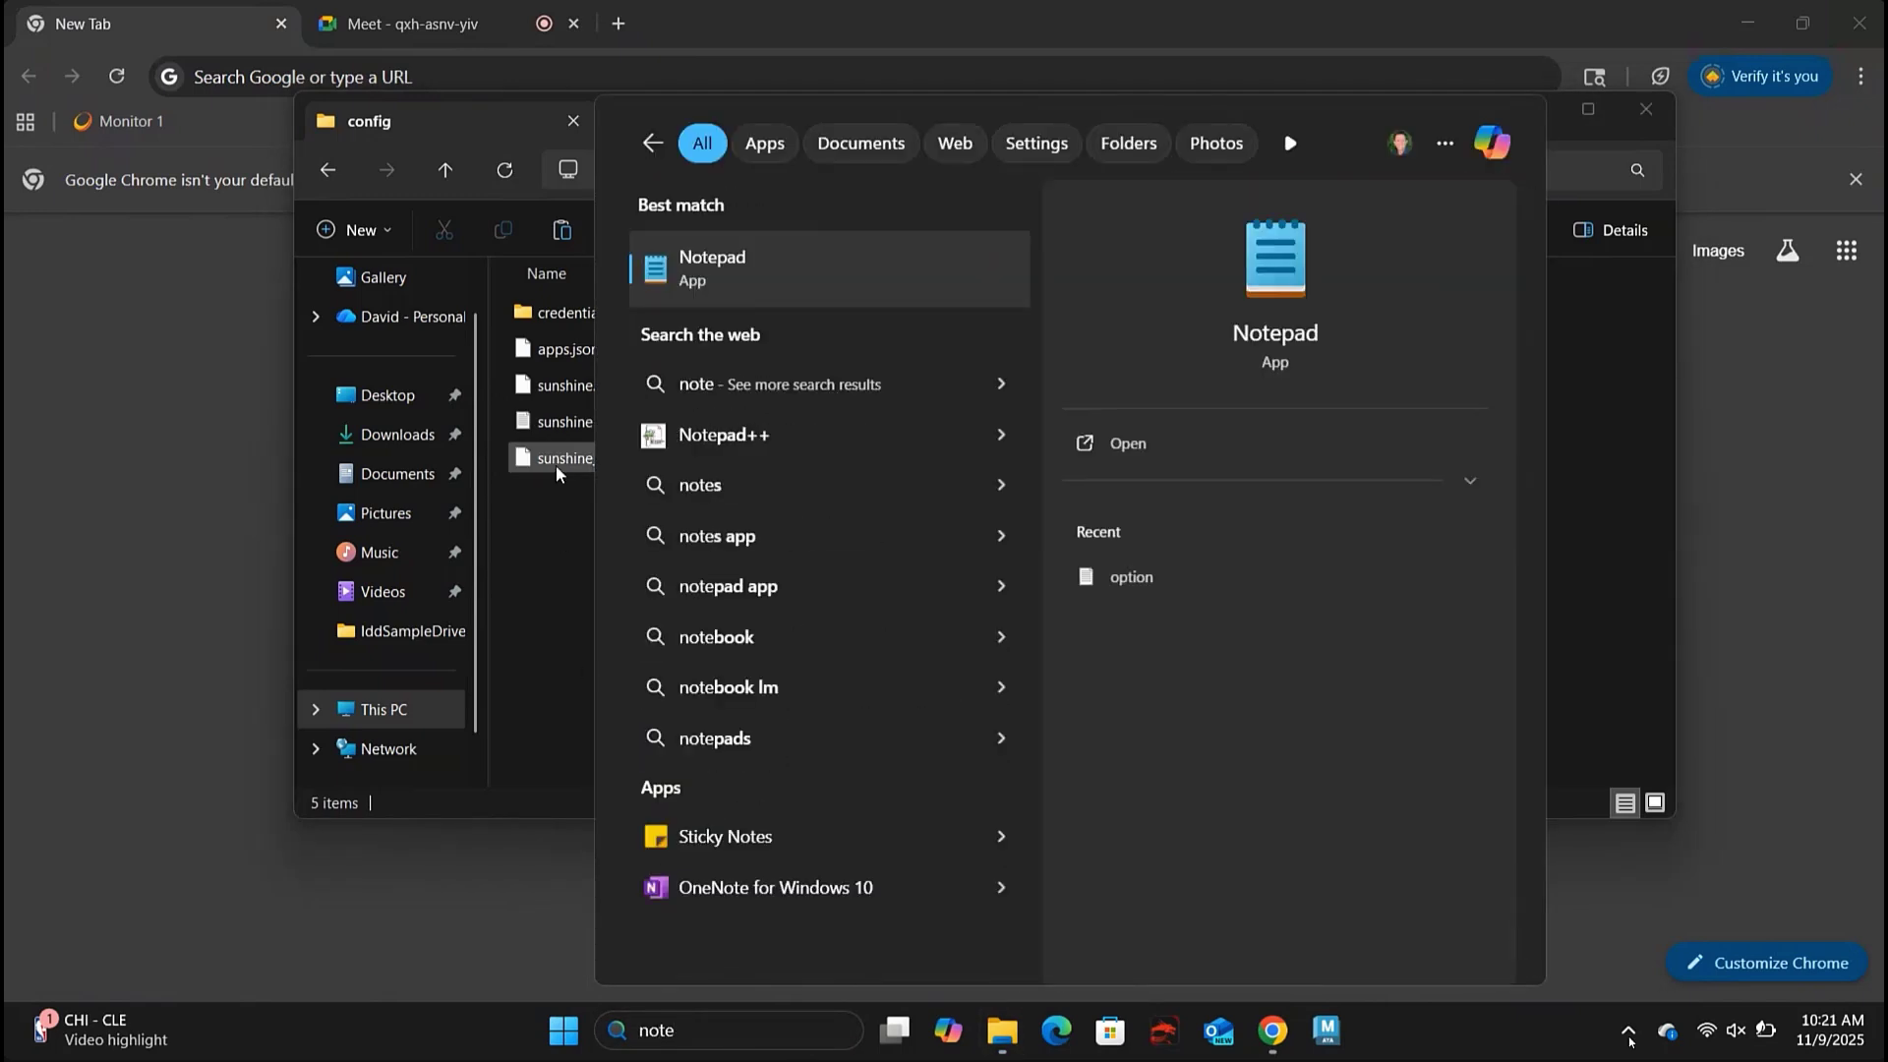
pyautogui.rightClick(704, 271)
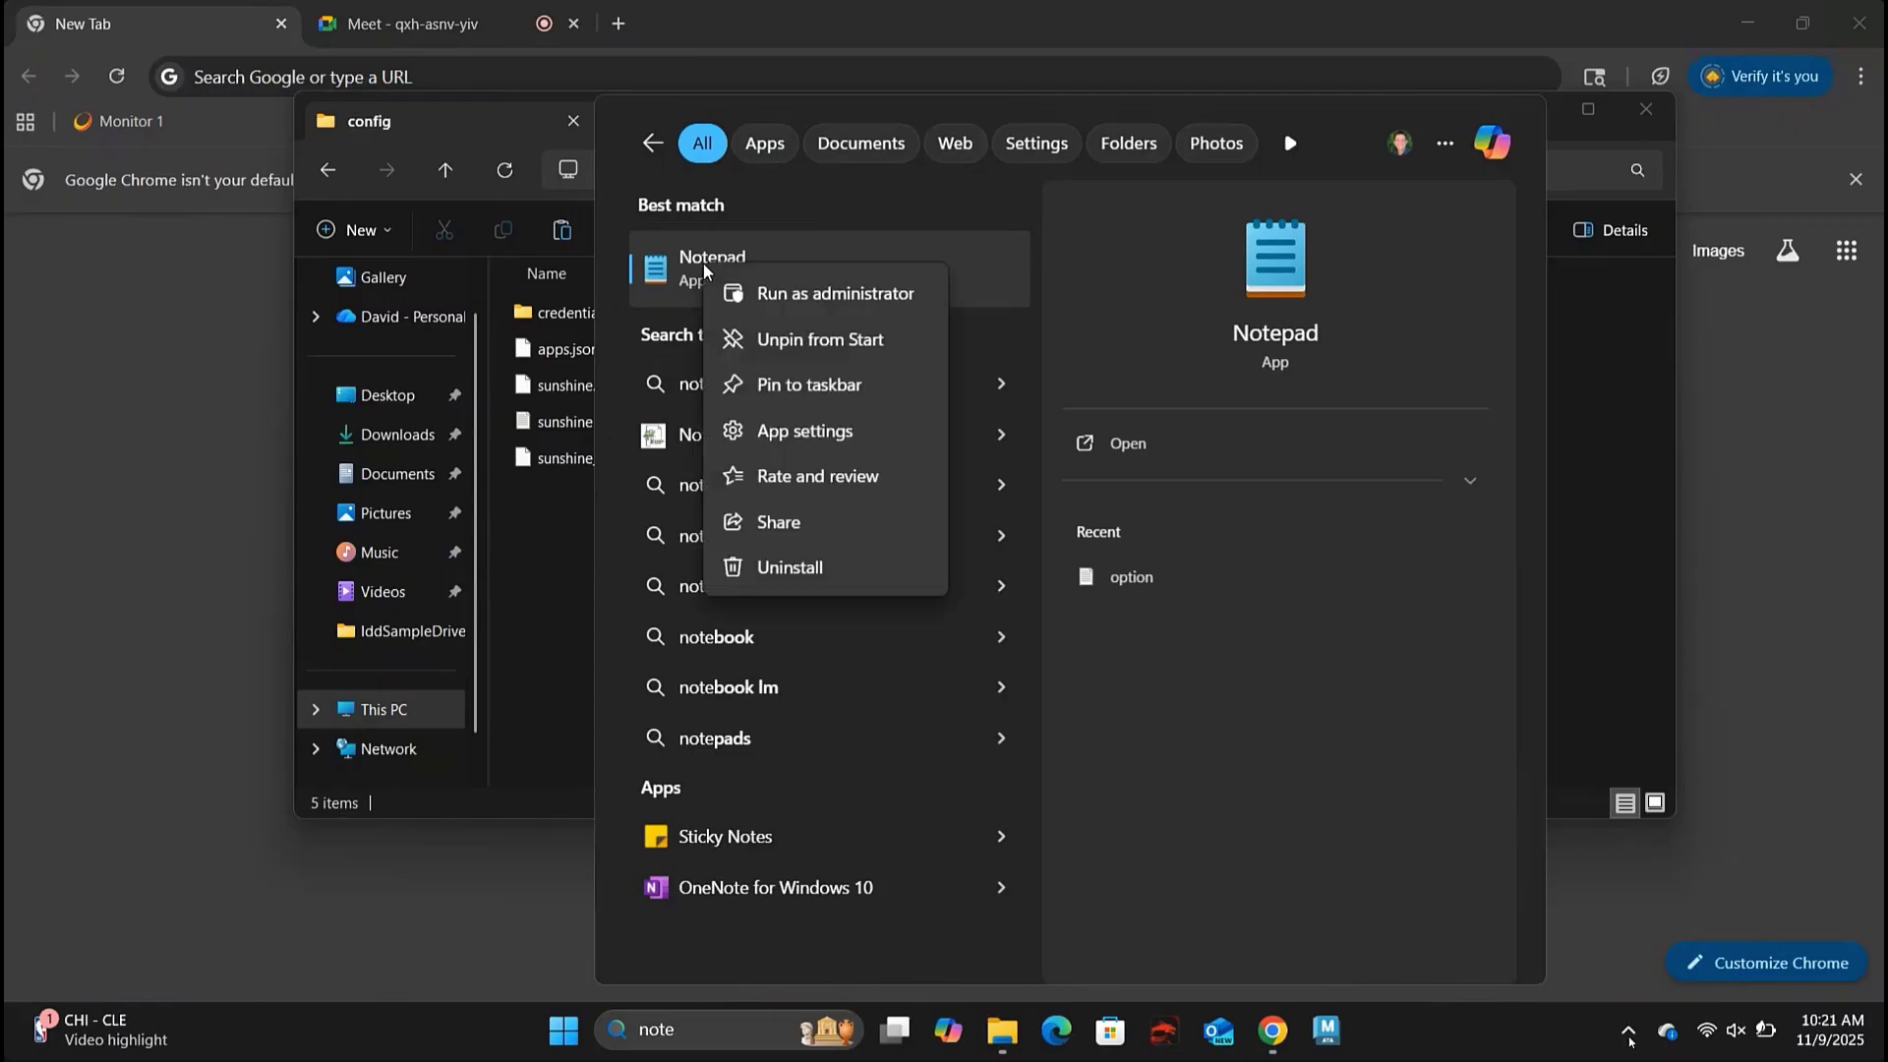
pyautogui.click(773, 295)
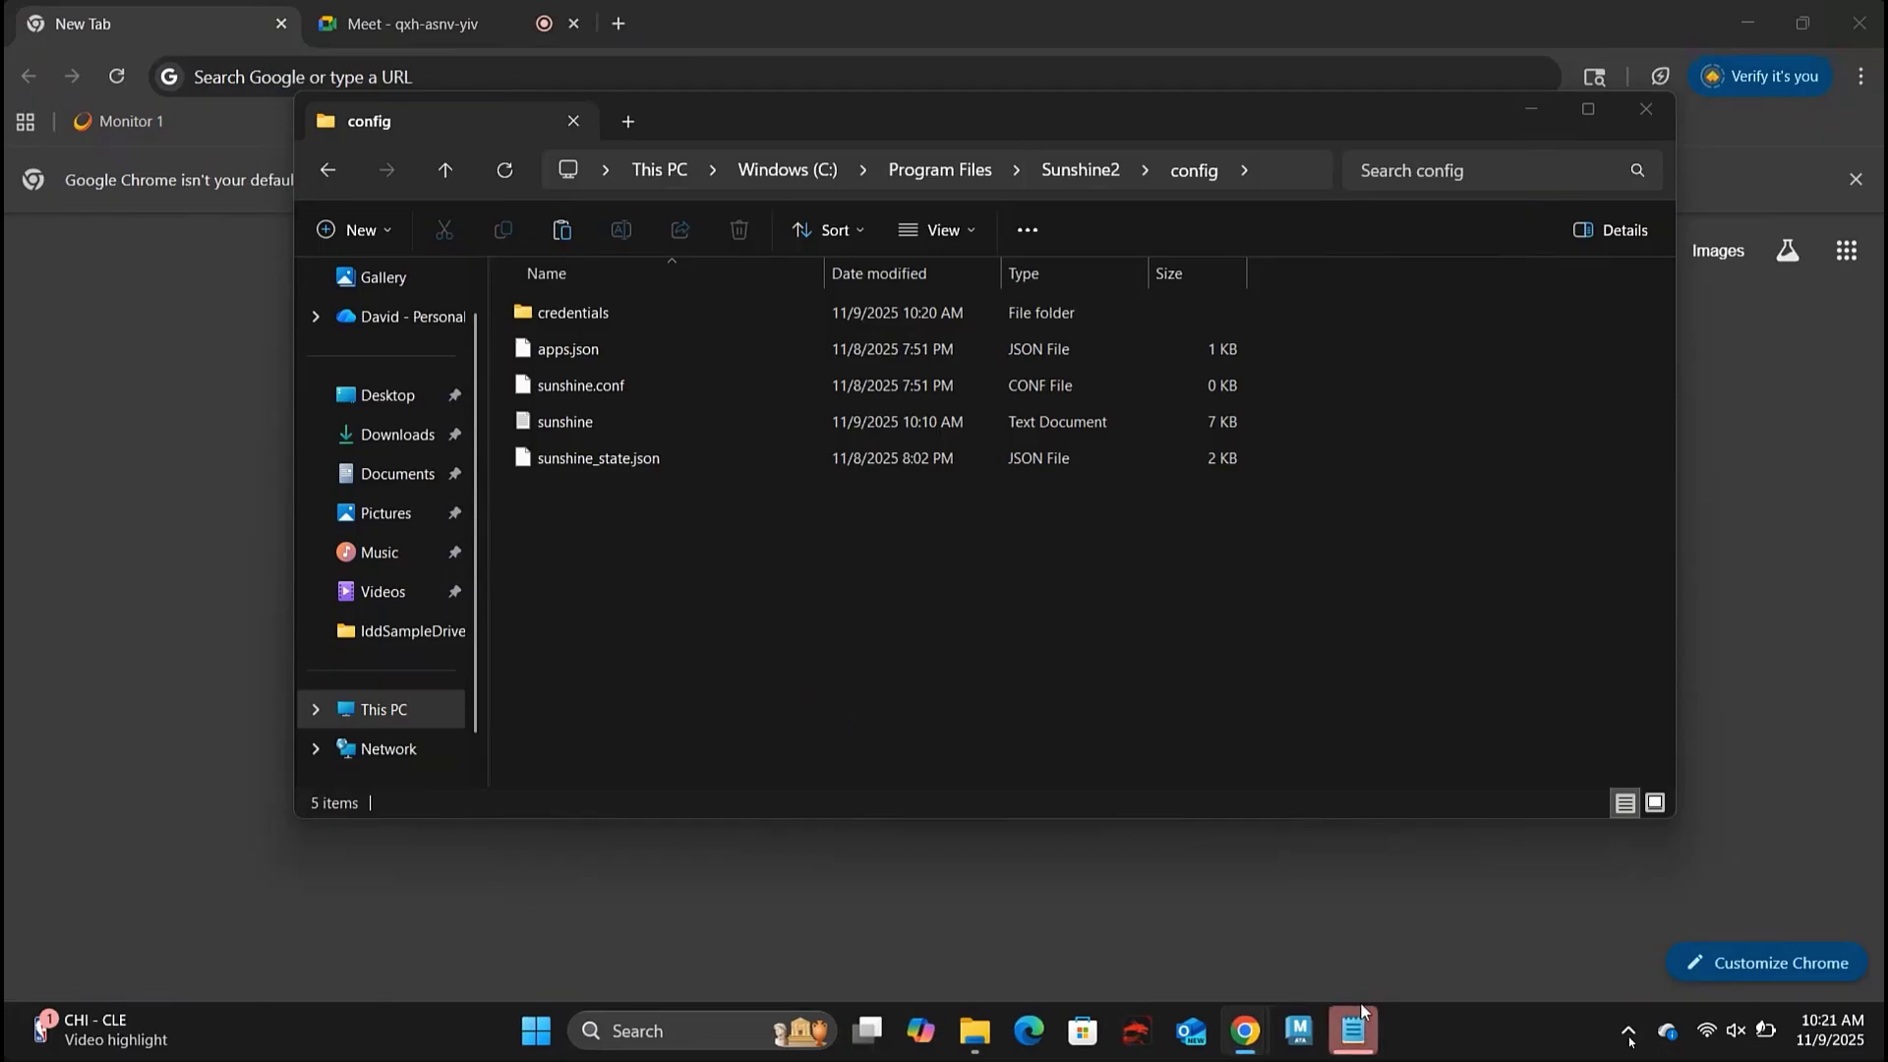
pyautogui.moveTo(1360, 999)
pyautogui.moveTo(1365, 920)
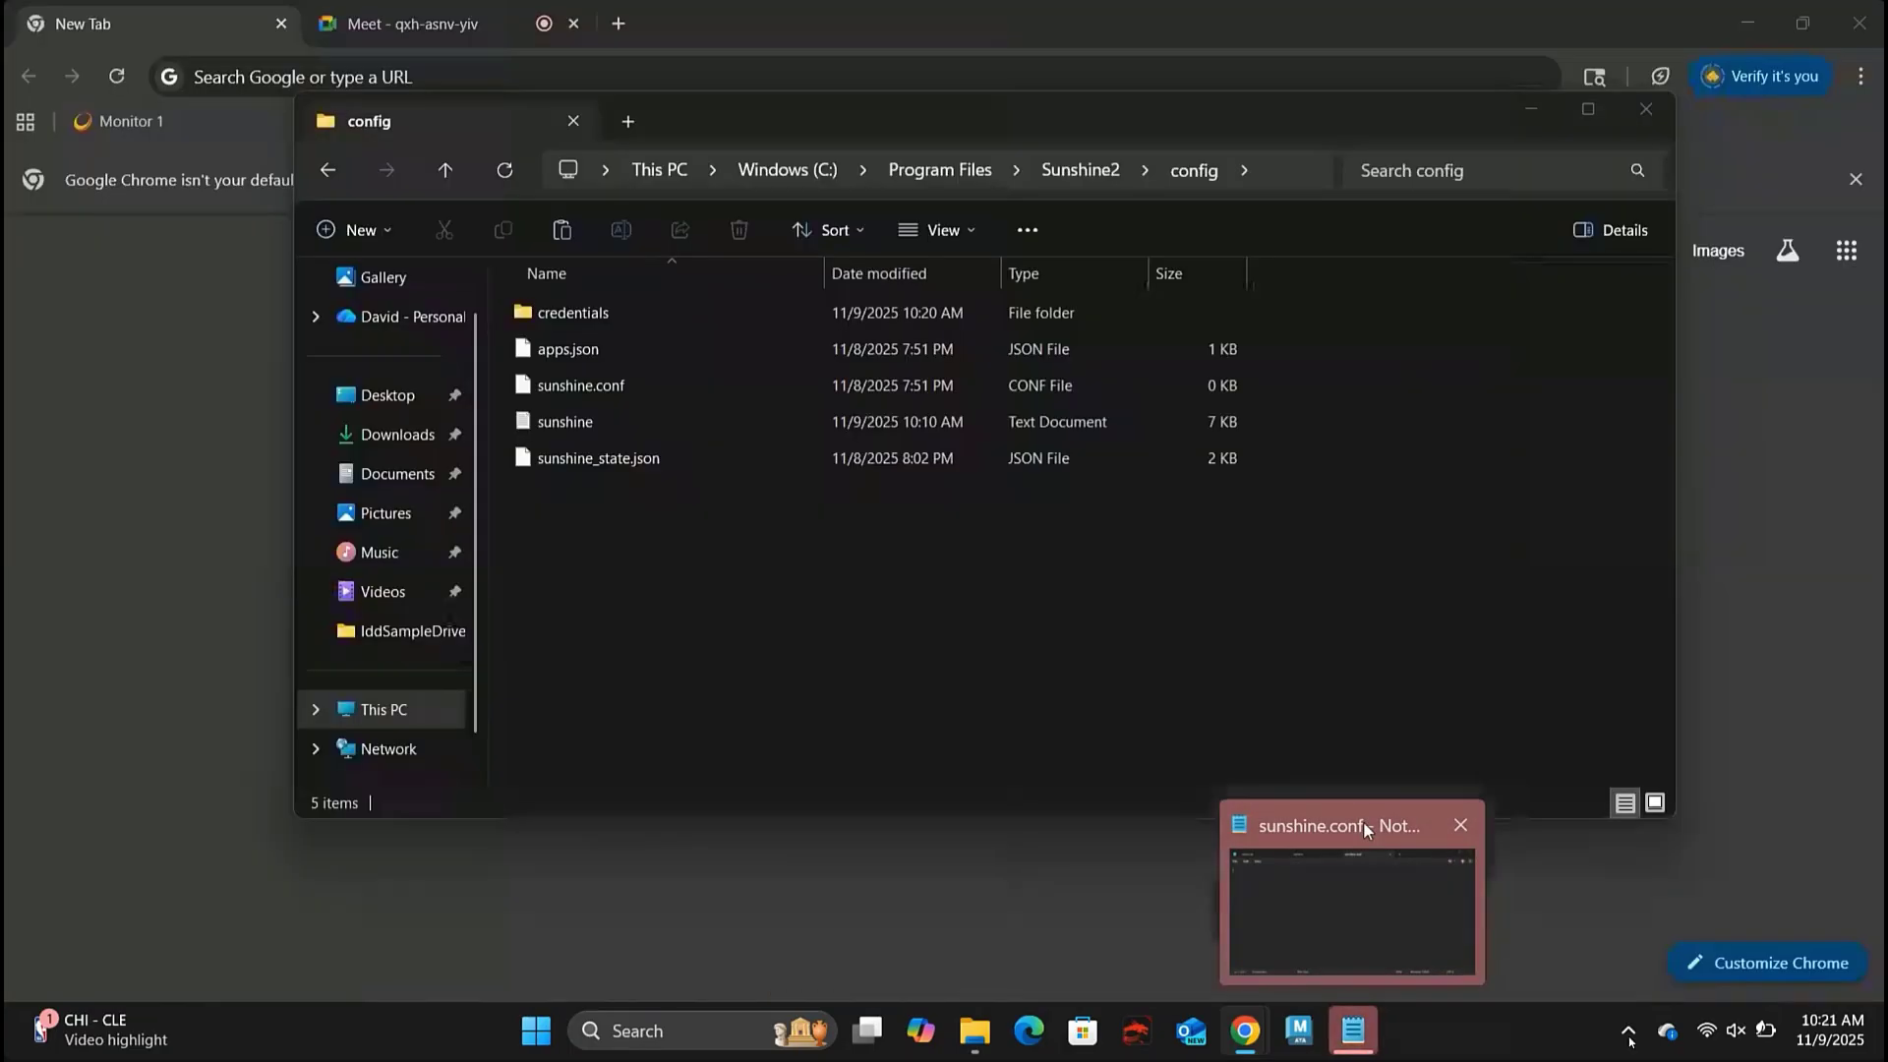
pyautogui.click(1362, 822)
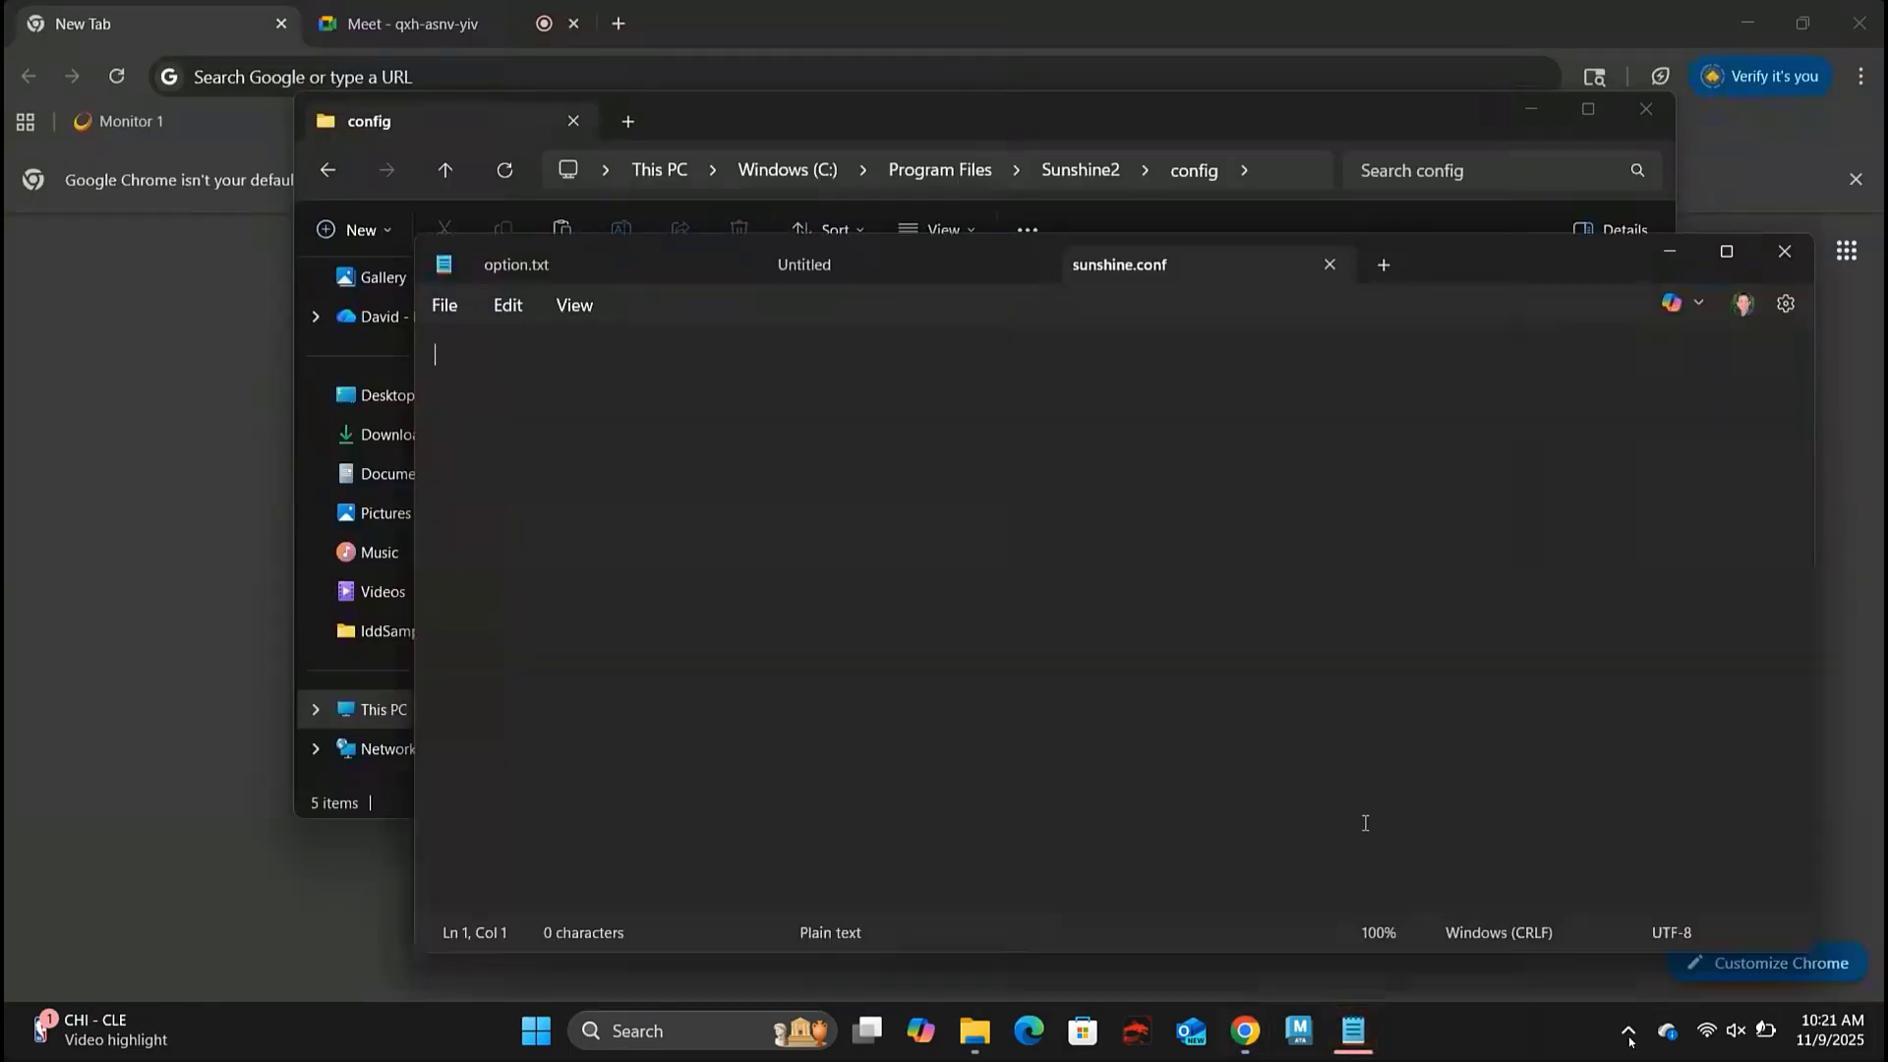
# - Open sunshine.conf from Sunshine2\config in Notepad, listing all file types
pyautogui.click(465, 308)
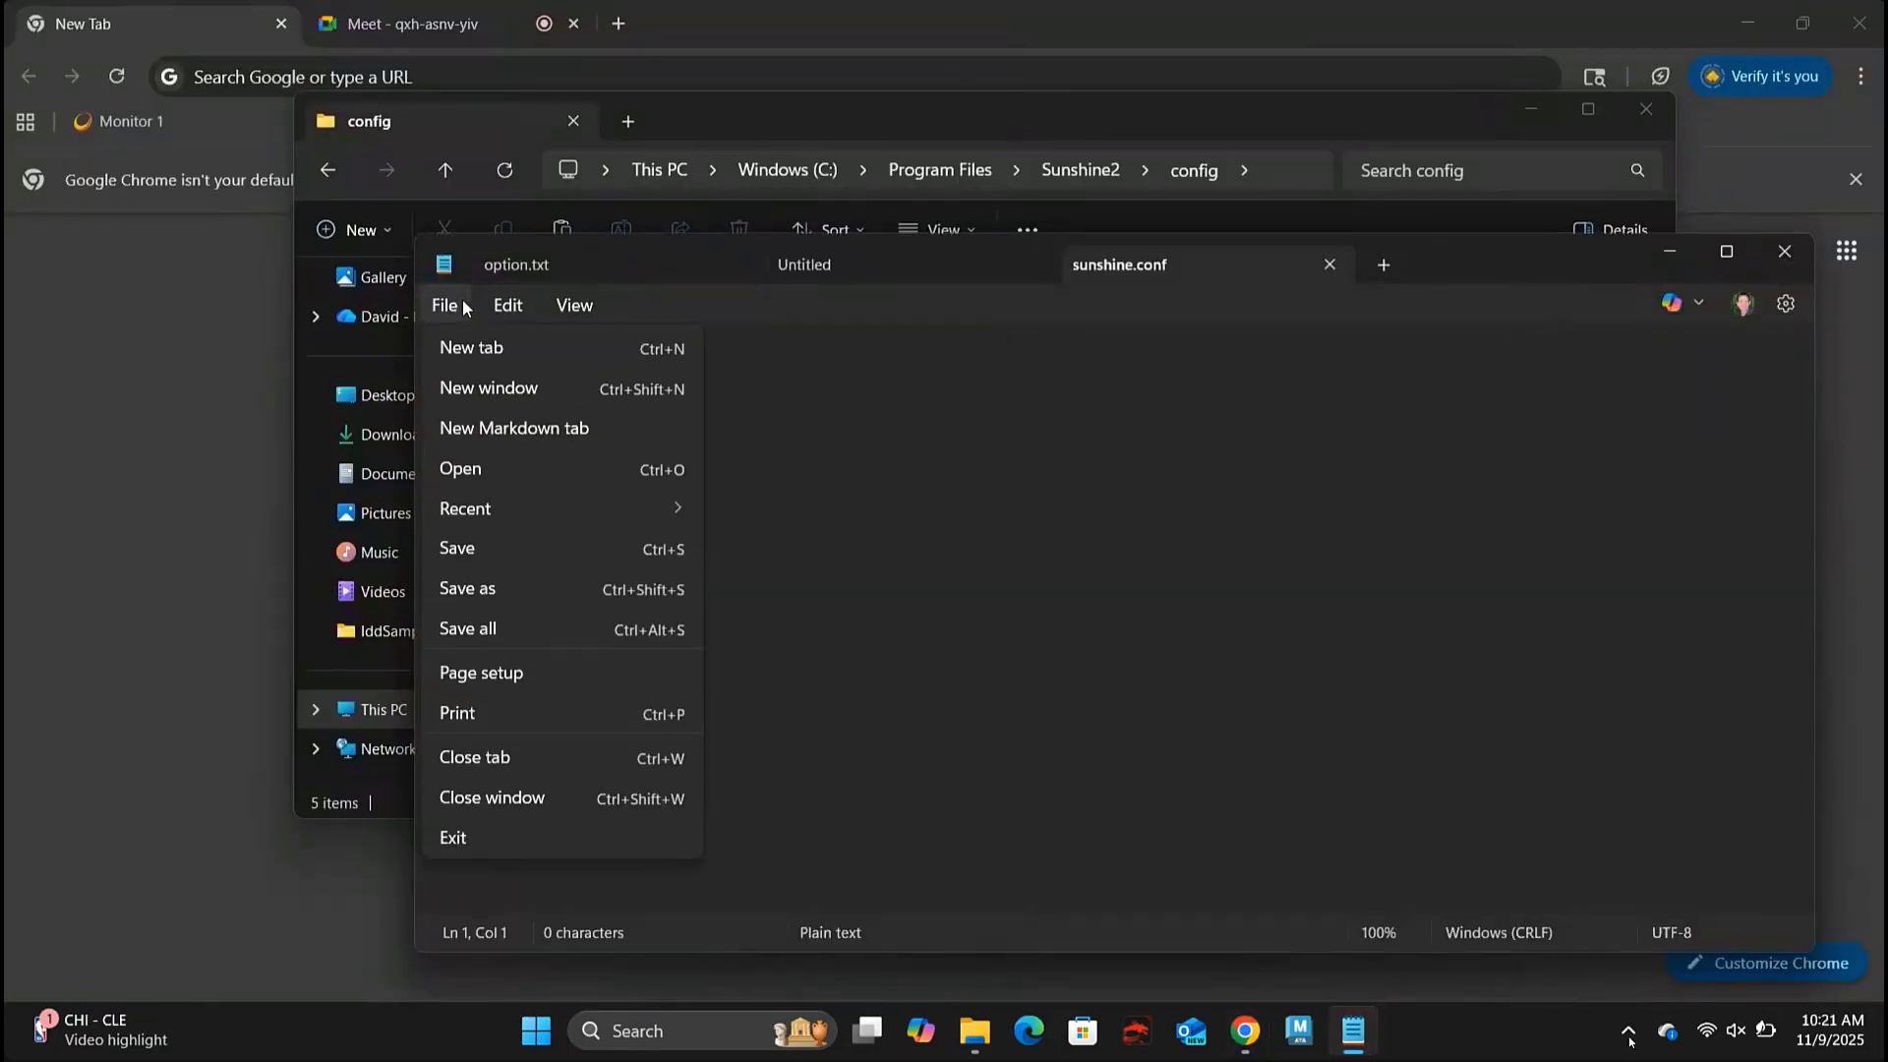
pyautogui.click(531, 482)
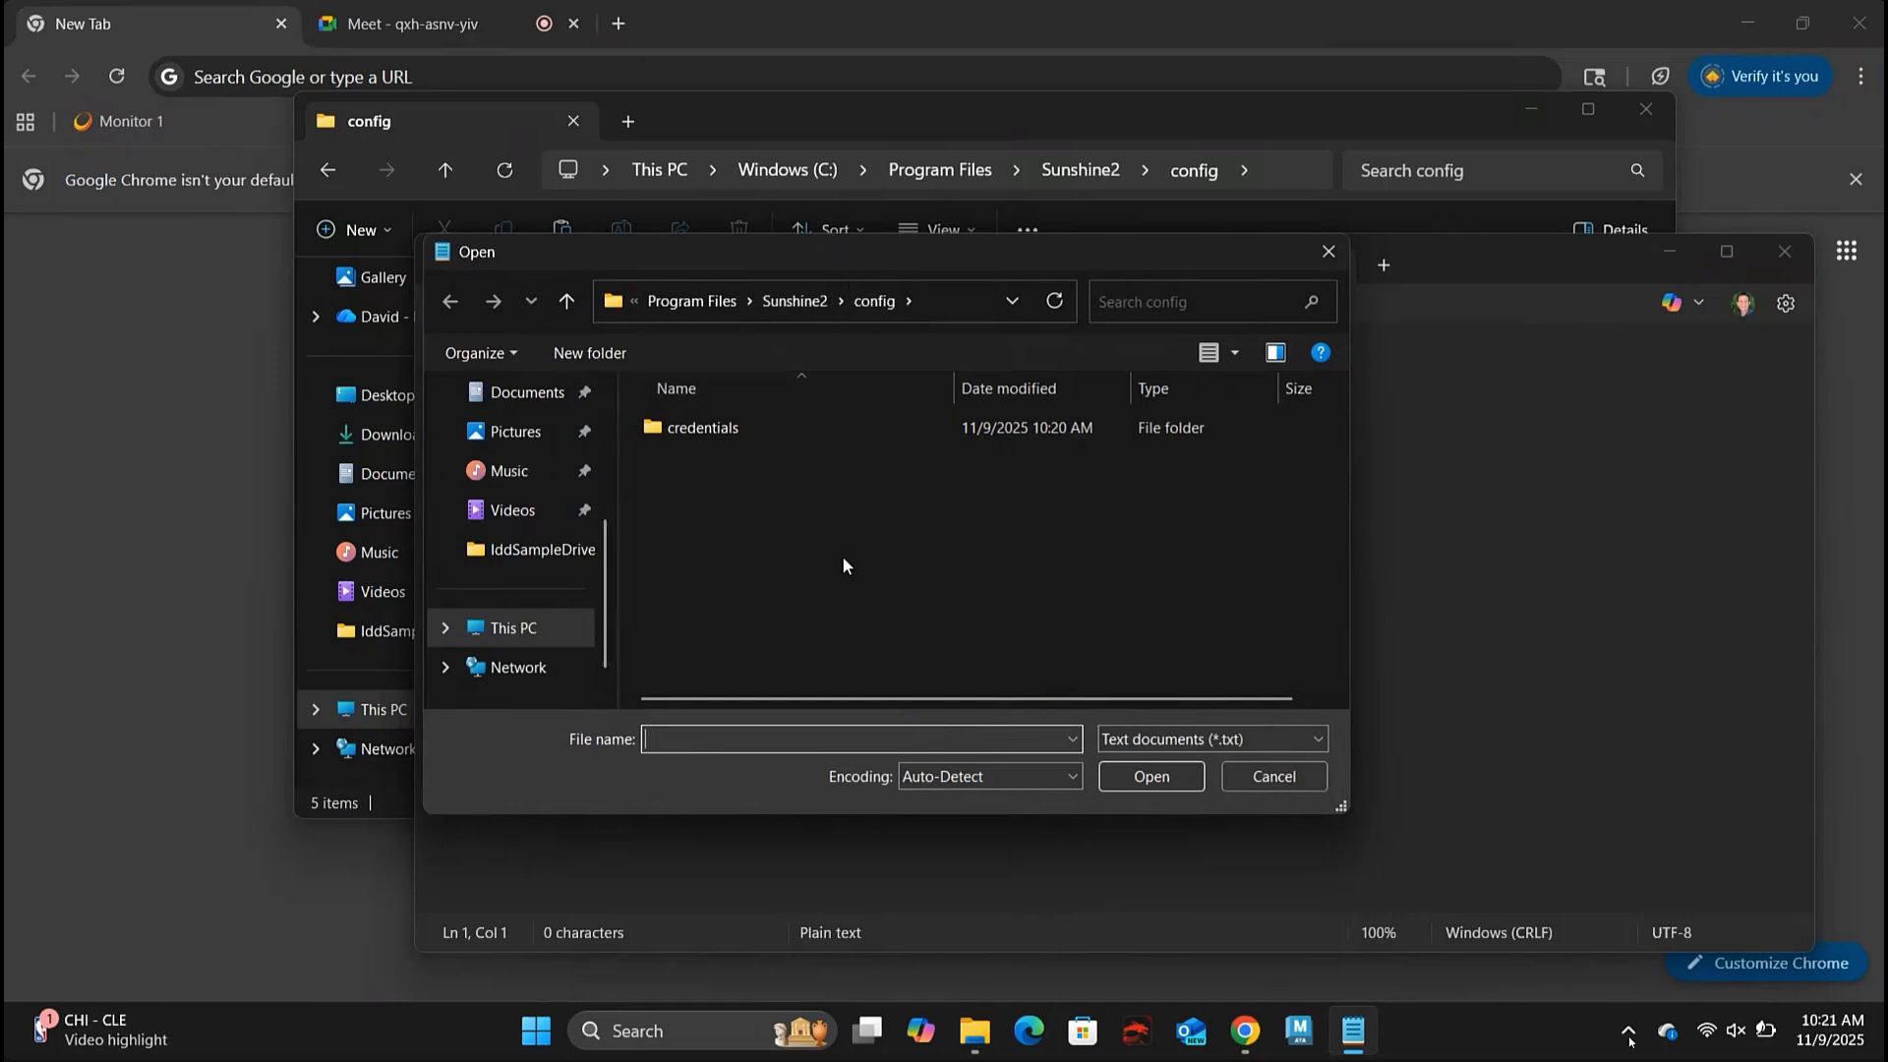
pyautogui.click(1195, 739)
pyautogui.click(1186, 799)
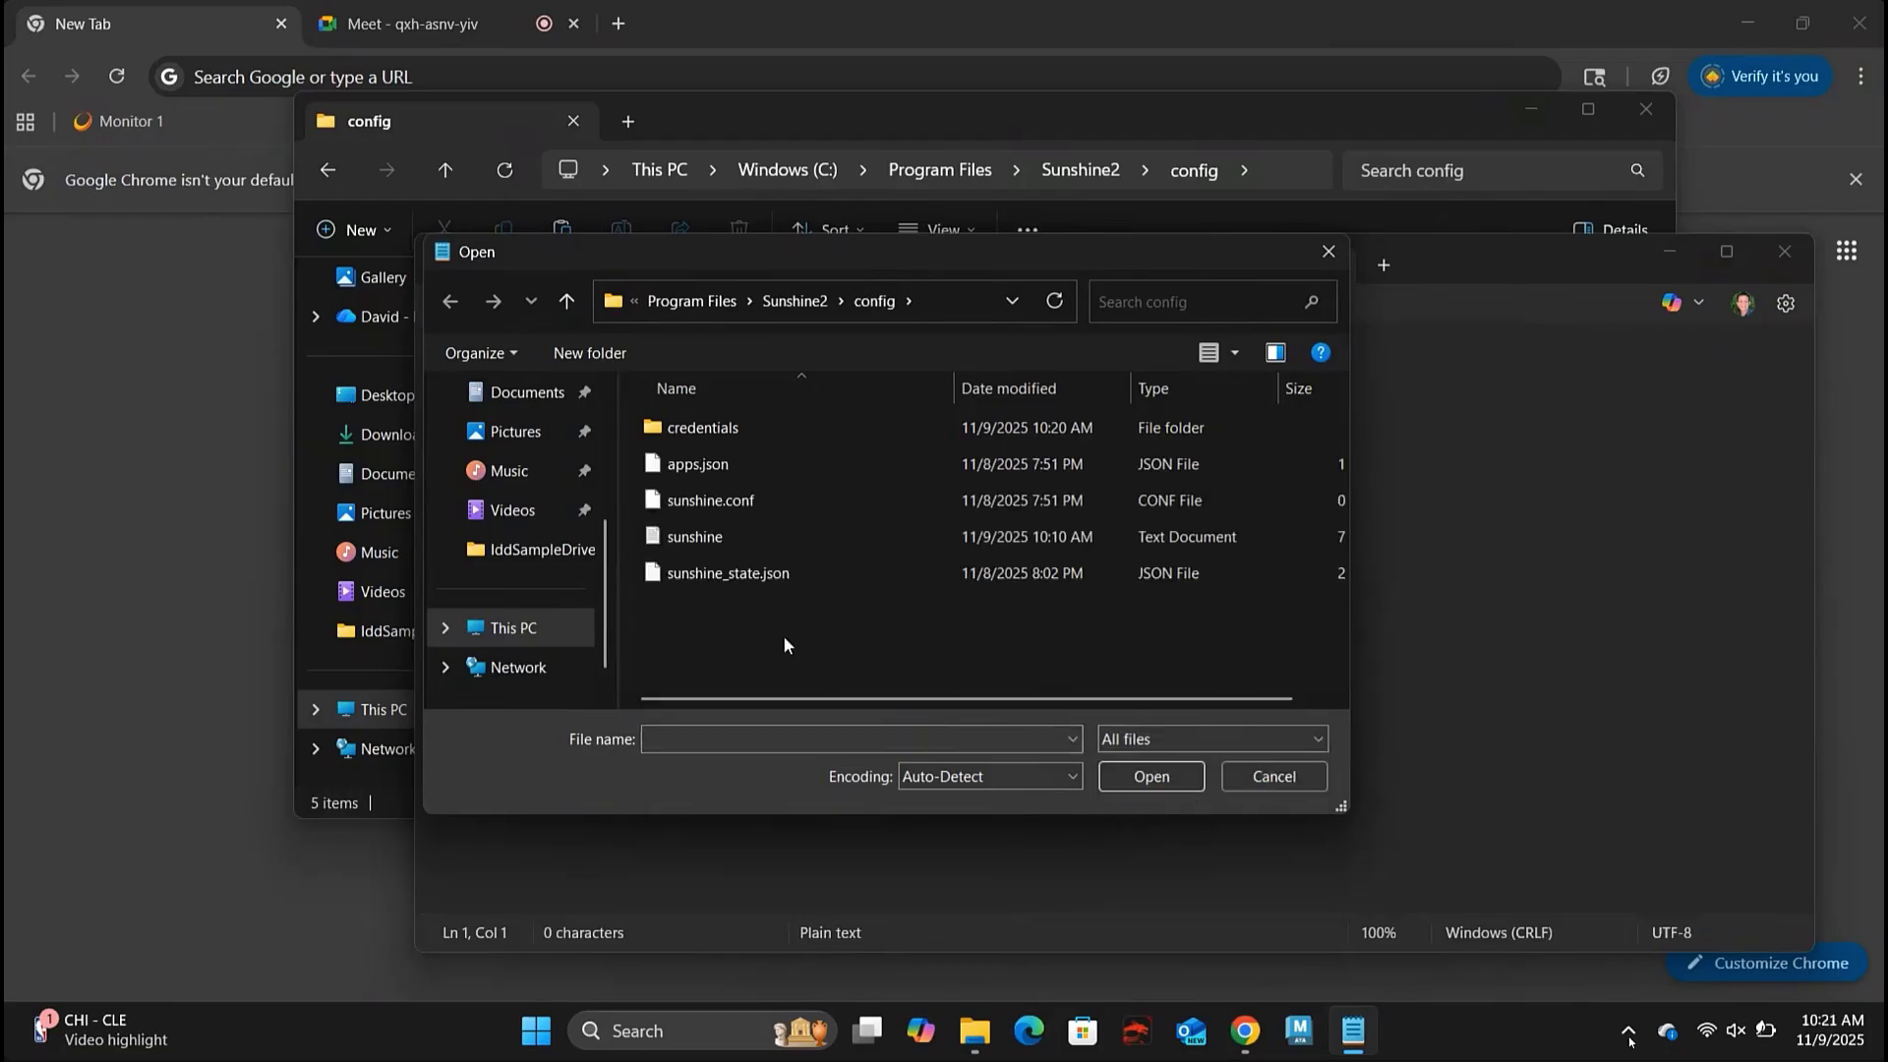
pyautogui.click(717, 501)
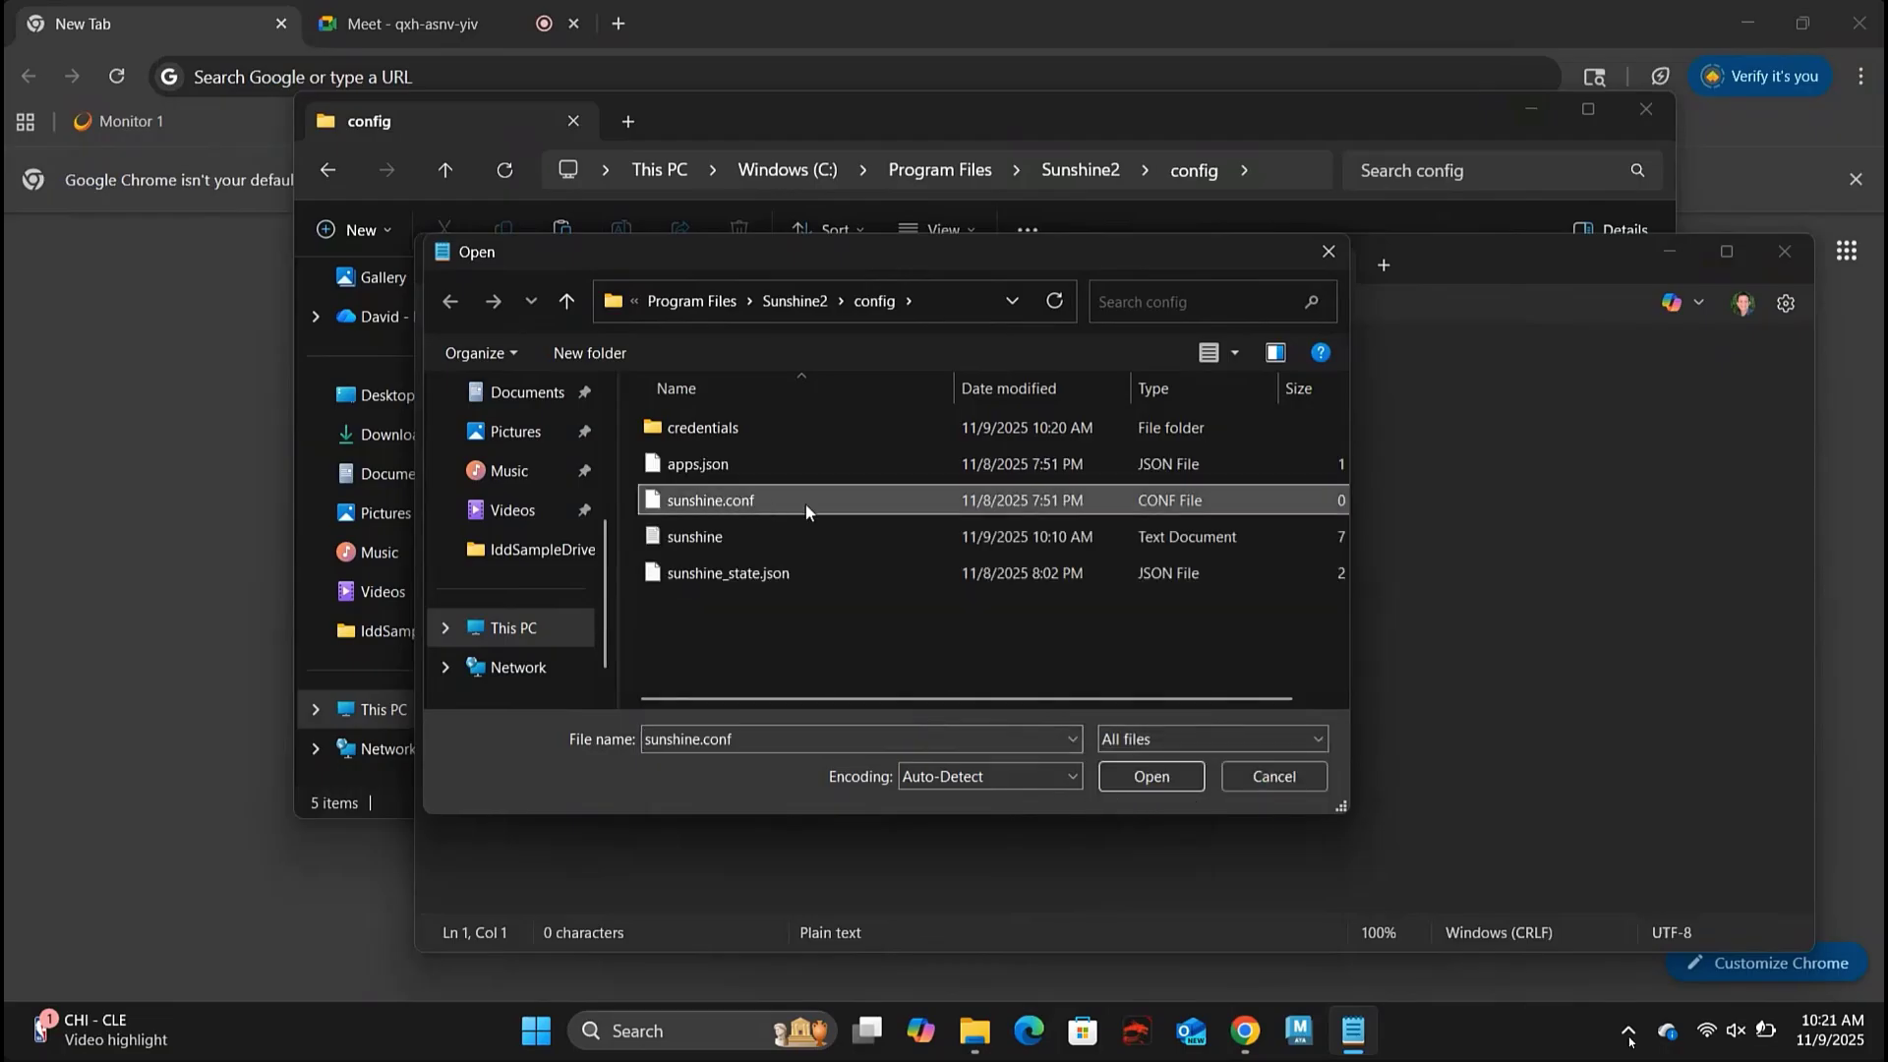
pyautogui.click(1165, 776)
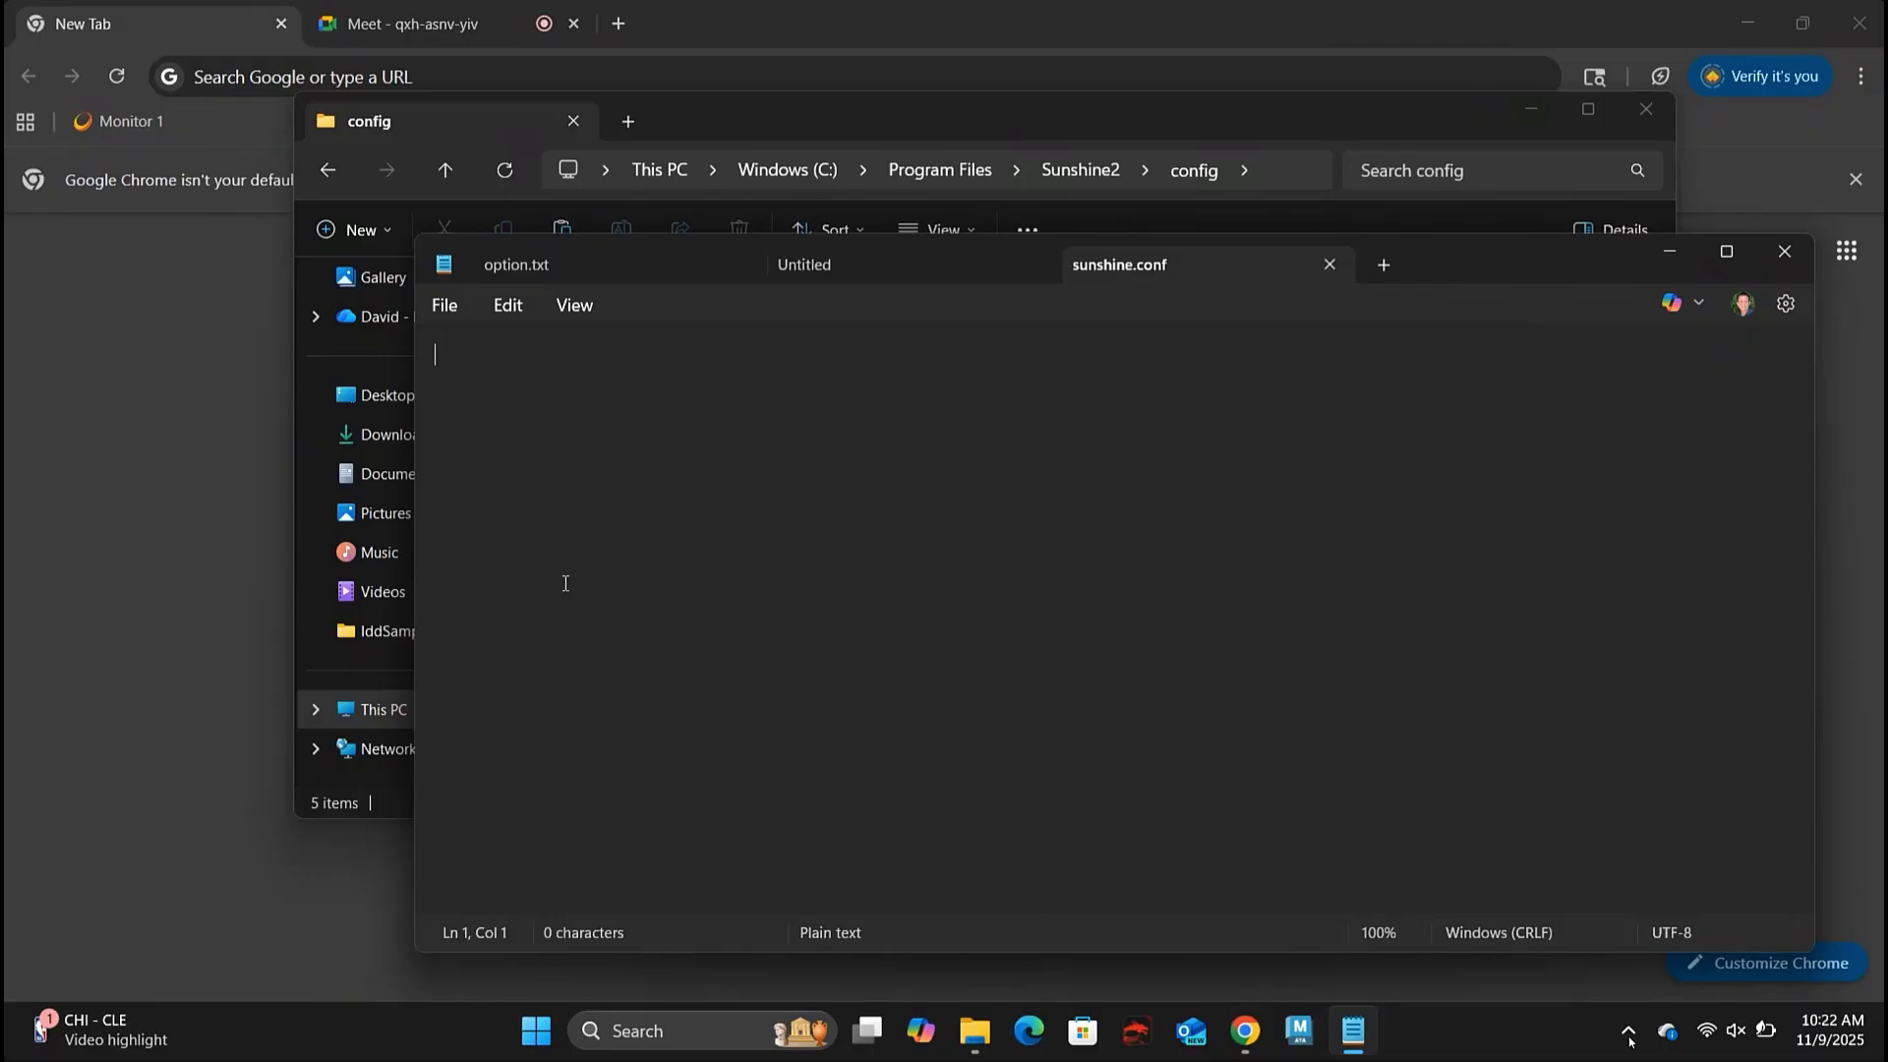
# - Enter 'port = 48027' and 'discovery = false' into sunshine.conf
pyautogui.write('port')
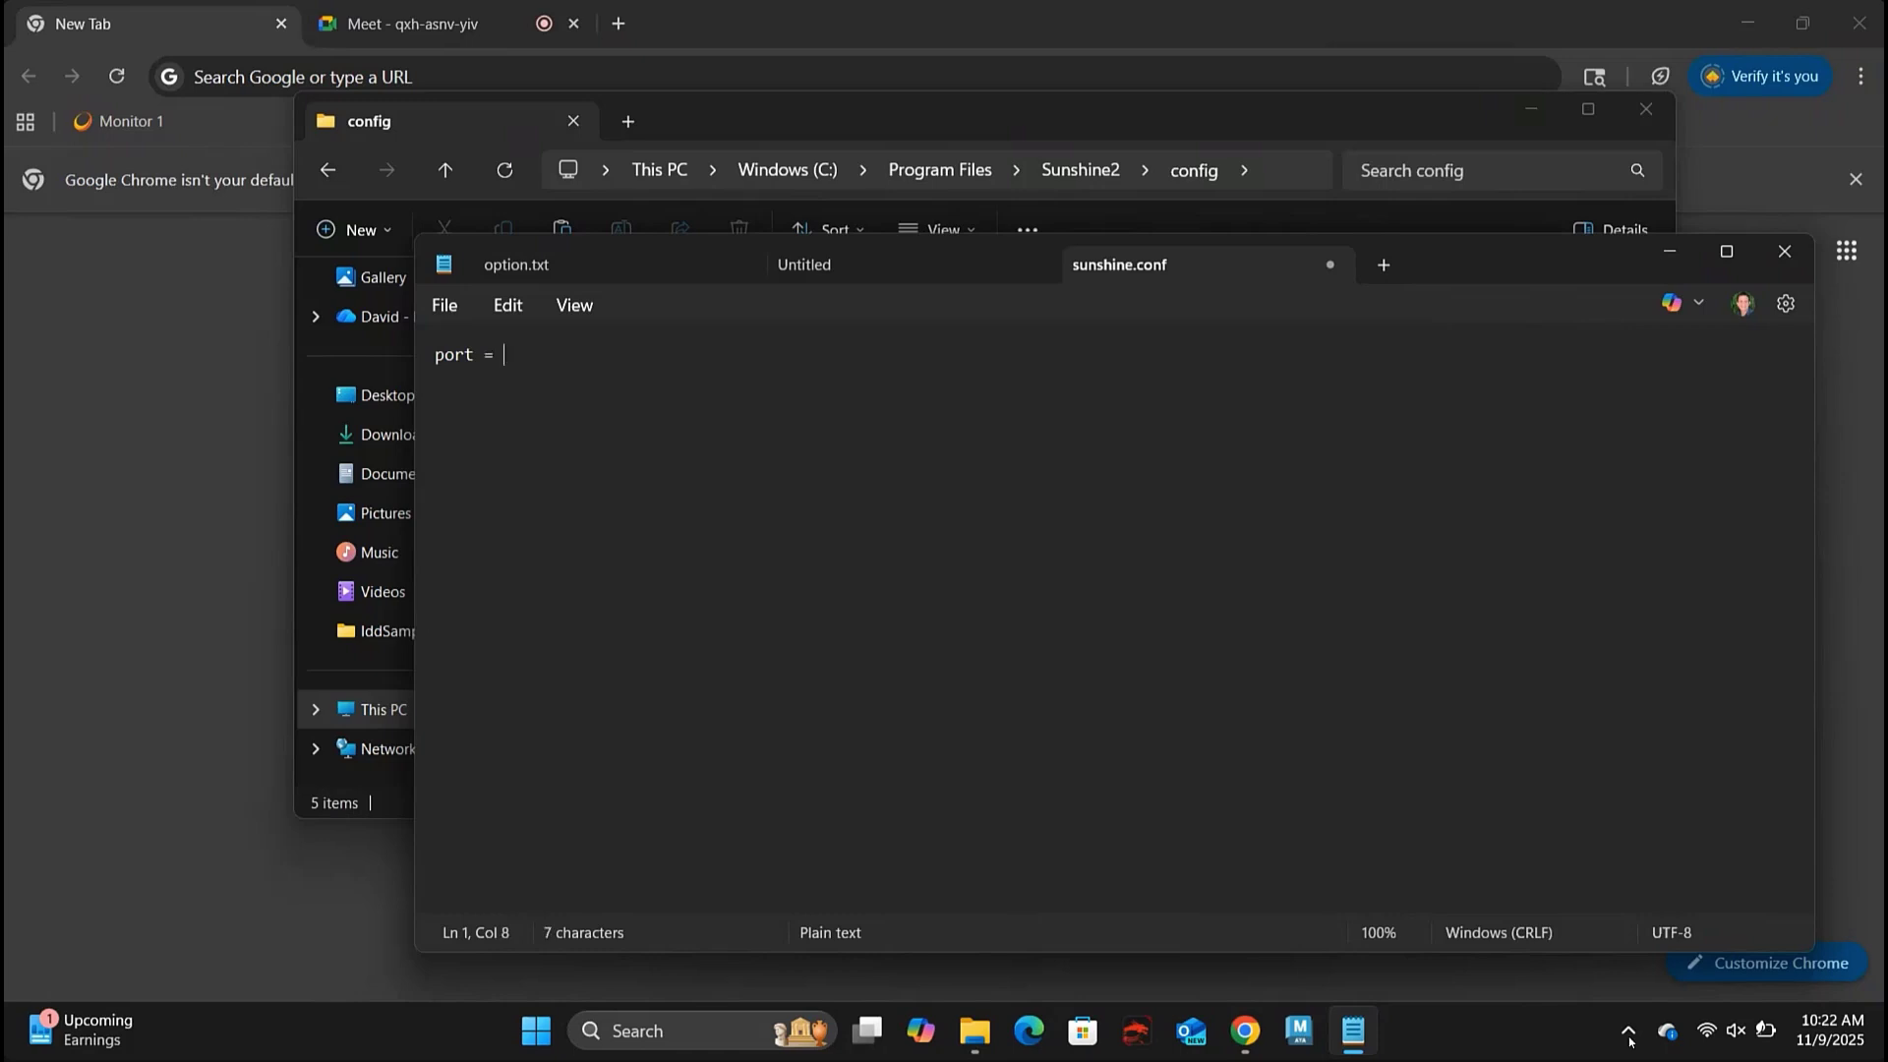
pyautogui.write(' = 48')
pyautogui.write('9')
pyautogui.write('27')
pyautogui.press('BackSpace')
pyautogui.press('BackSpace')
pyautogui.press('BackSpace')
pyautogui.write('0')
pyautogui.write('27 ')
pyautogui.write('dis')
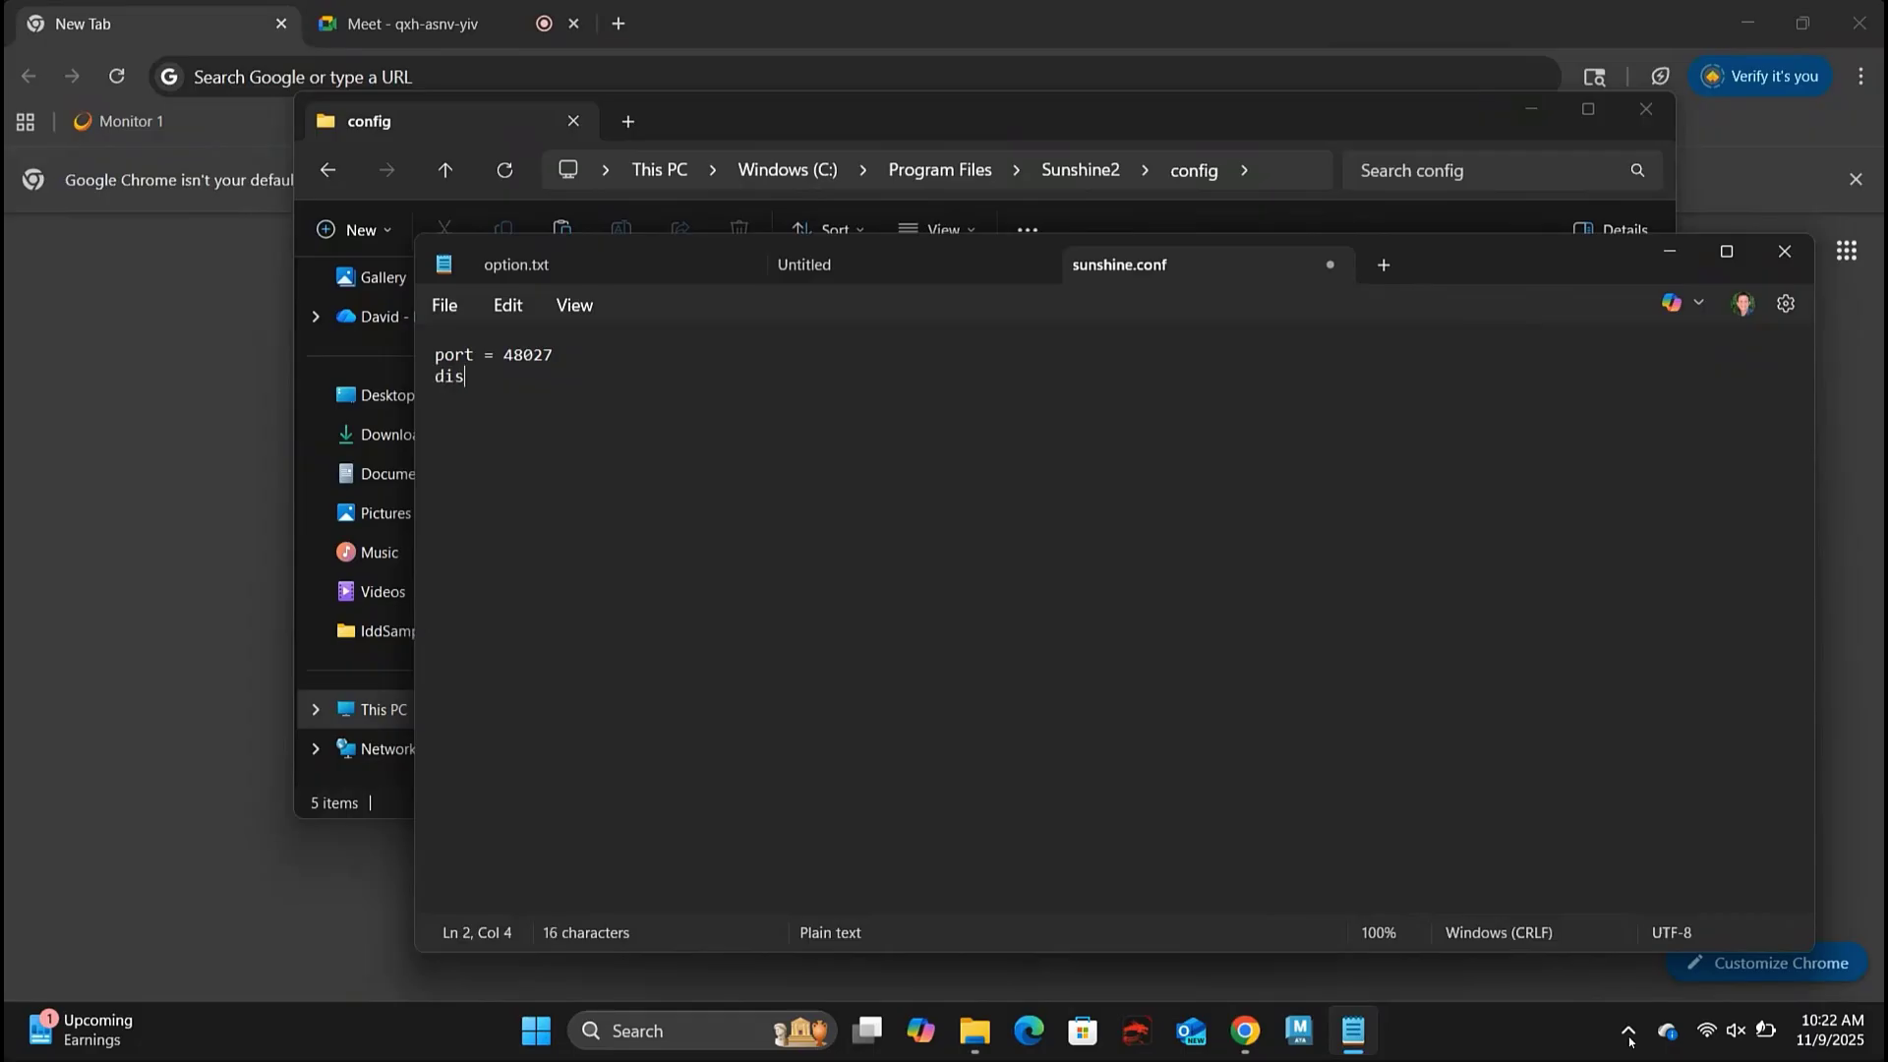
pyautogui.write('covery = false')
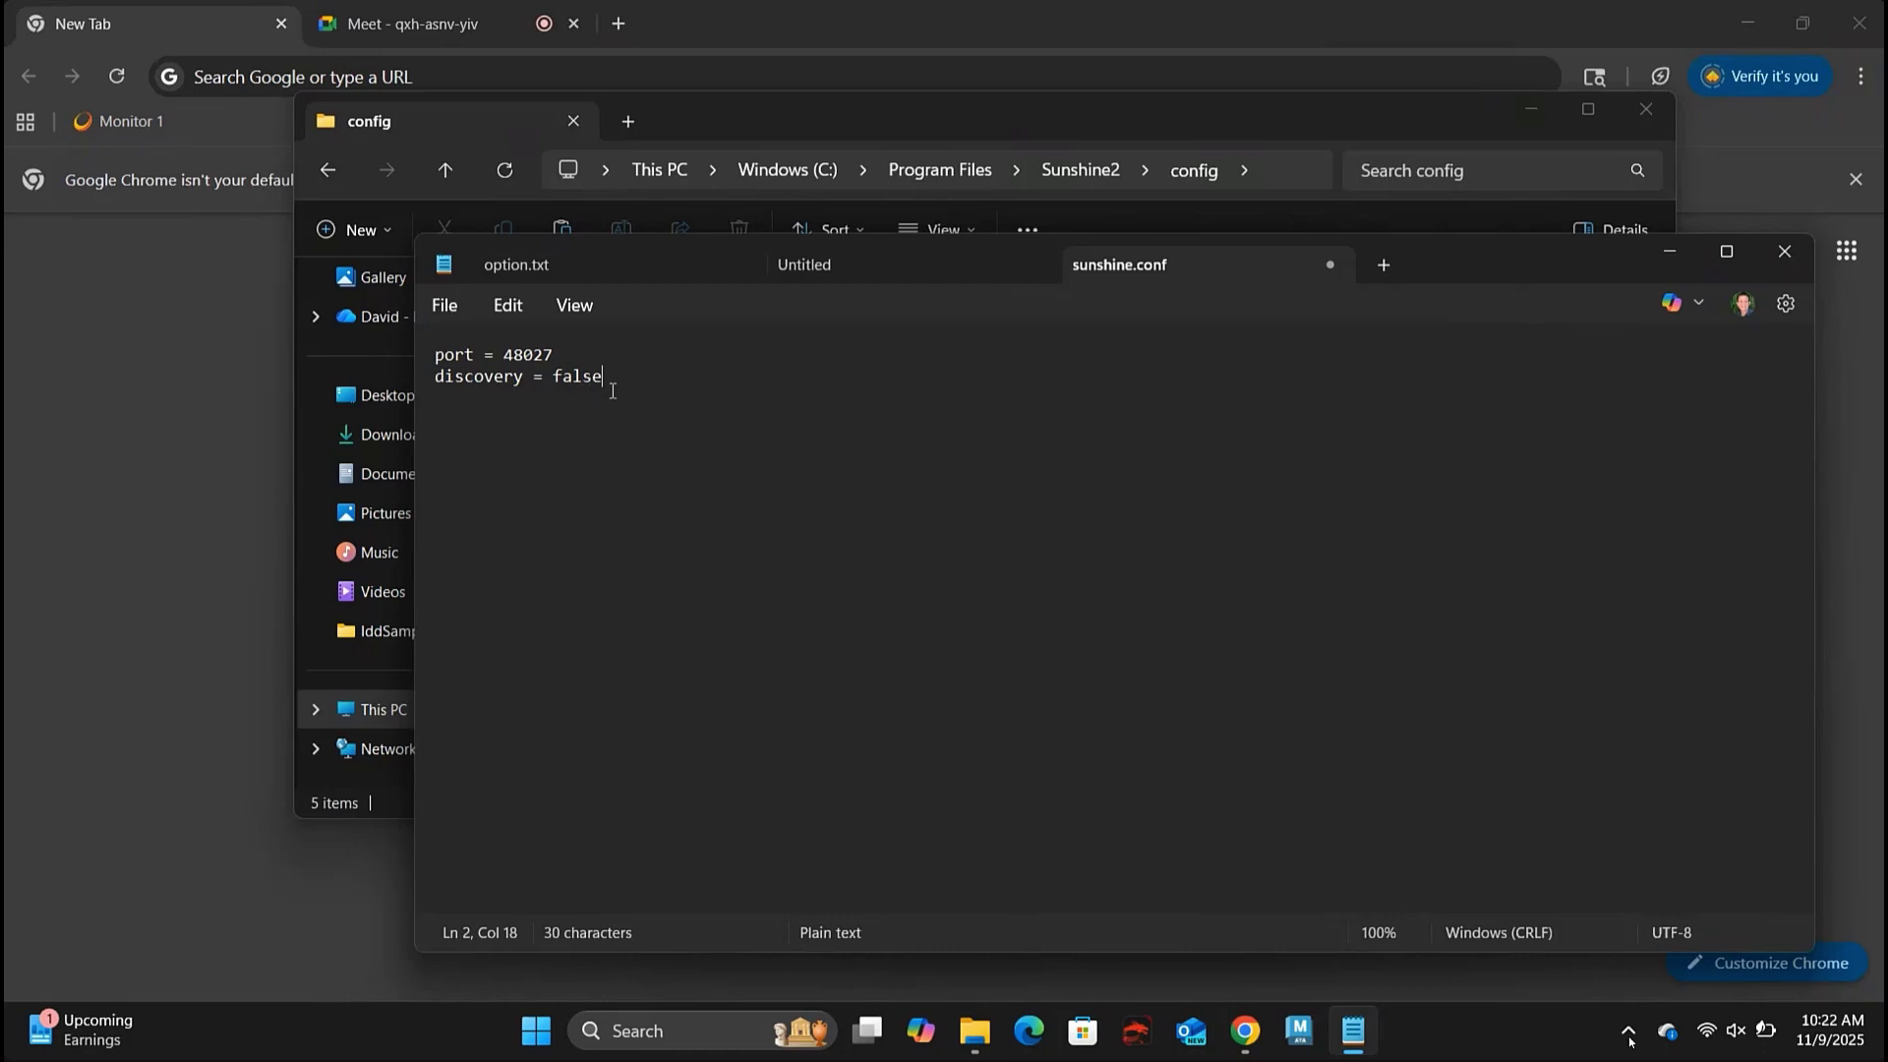
# - Save sunshine.conf and minimize Notepad
pyautogui.click(445, 307)
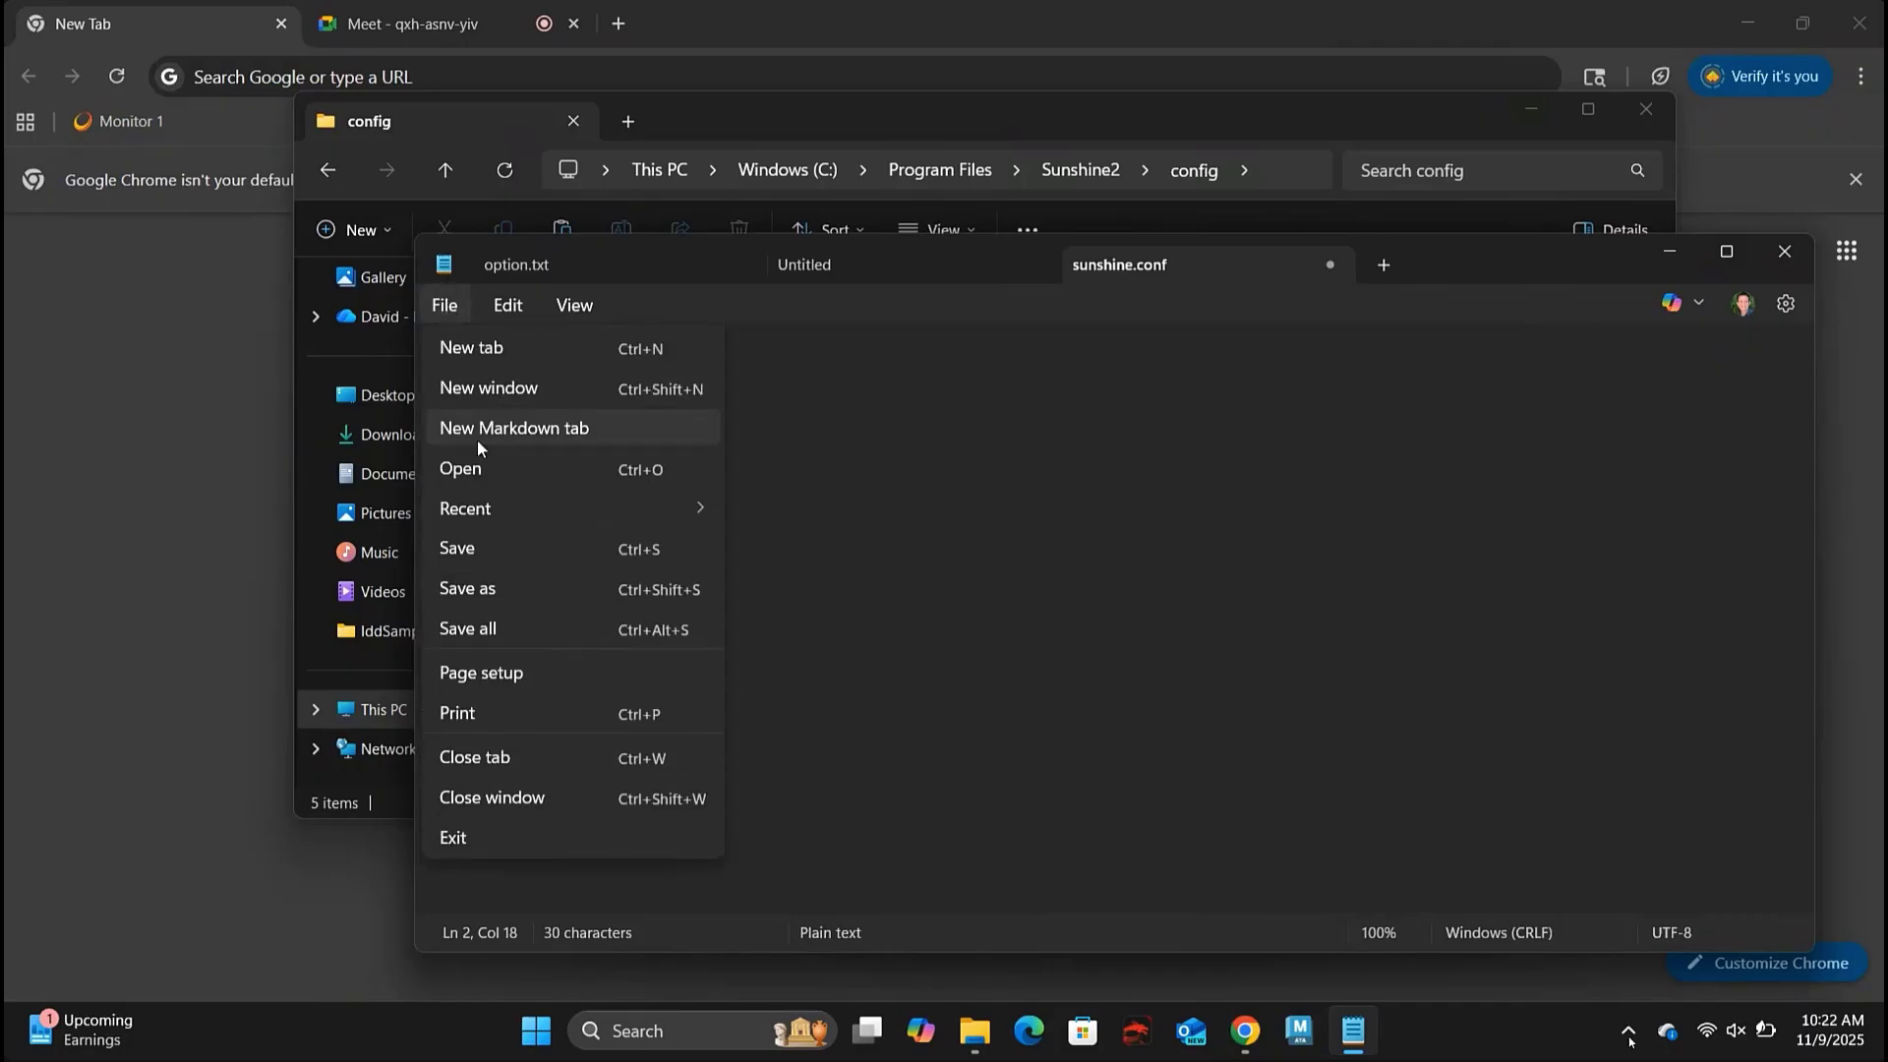
pyautogui.click(504, 549)
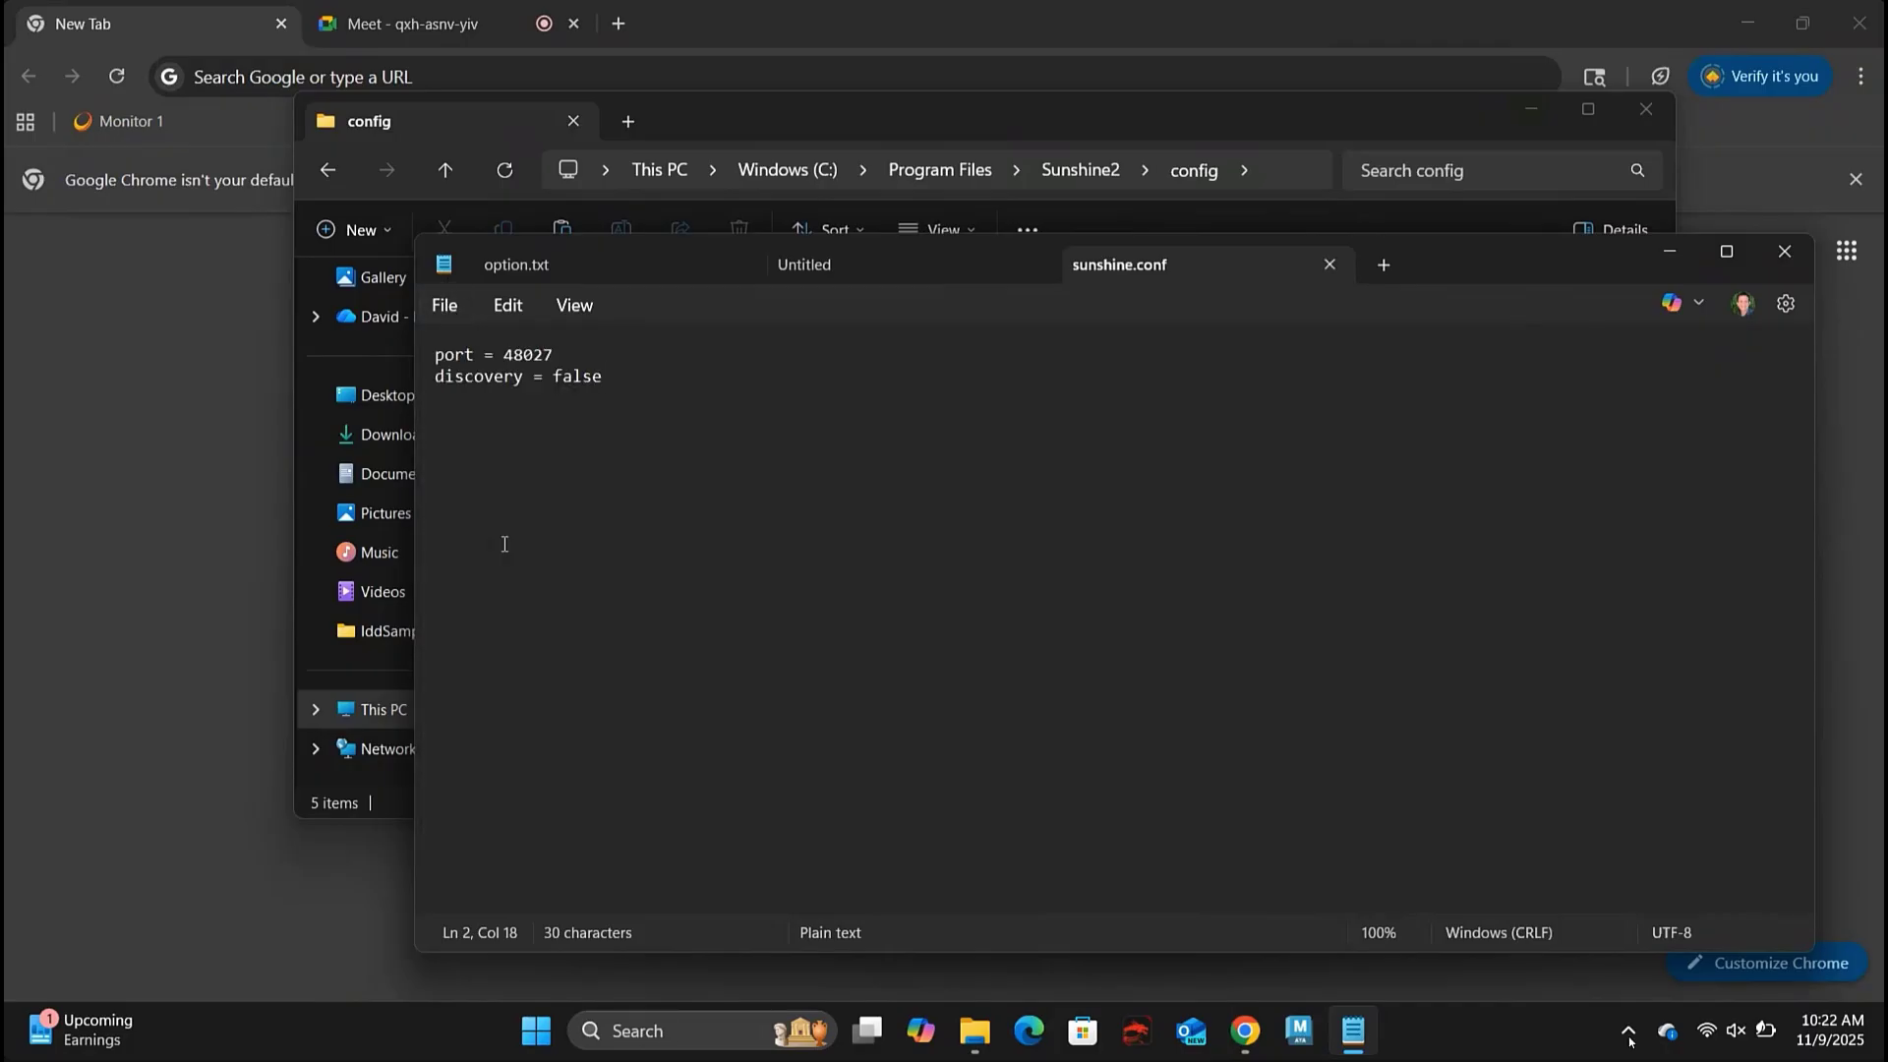
pyautogui.click(1662, 258)
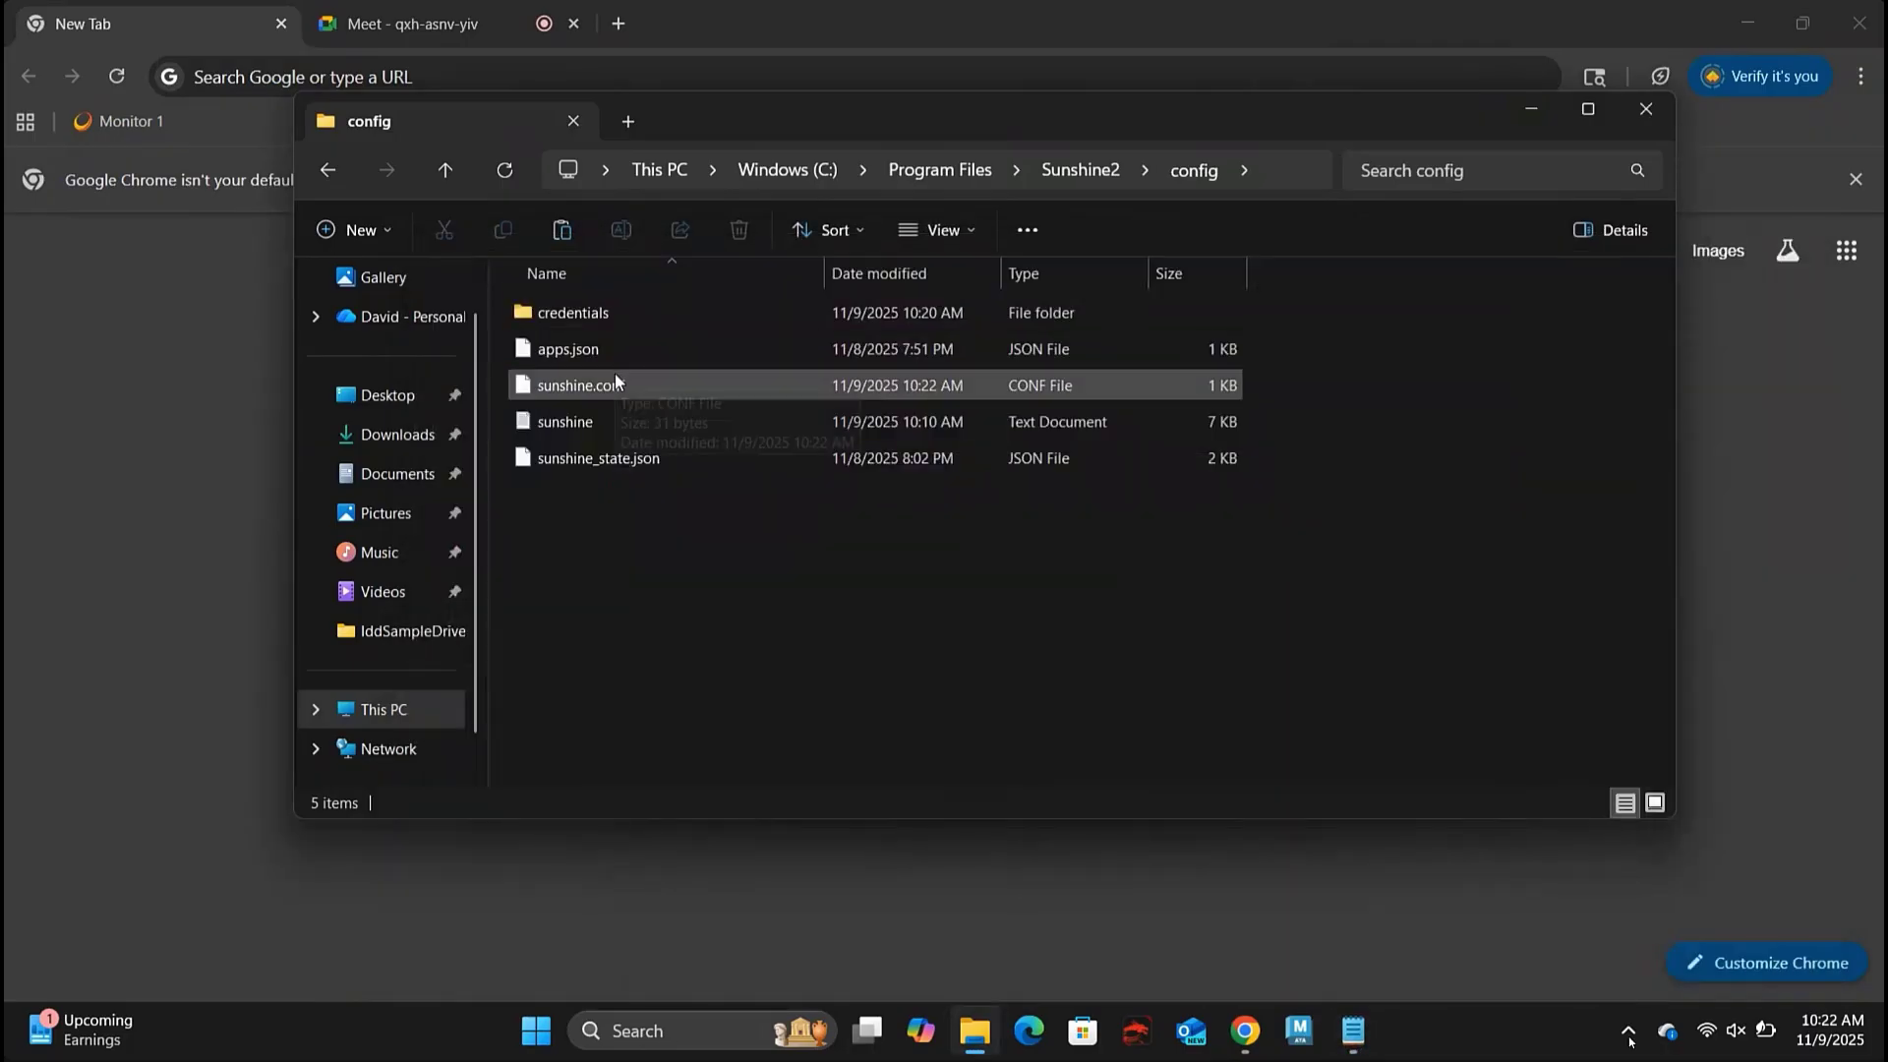
# - Go back to Sunshine2, pin the sunshine2 application to Start, and open the Start menu
pyautogui.moveTo(615, 382)
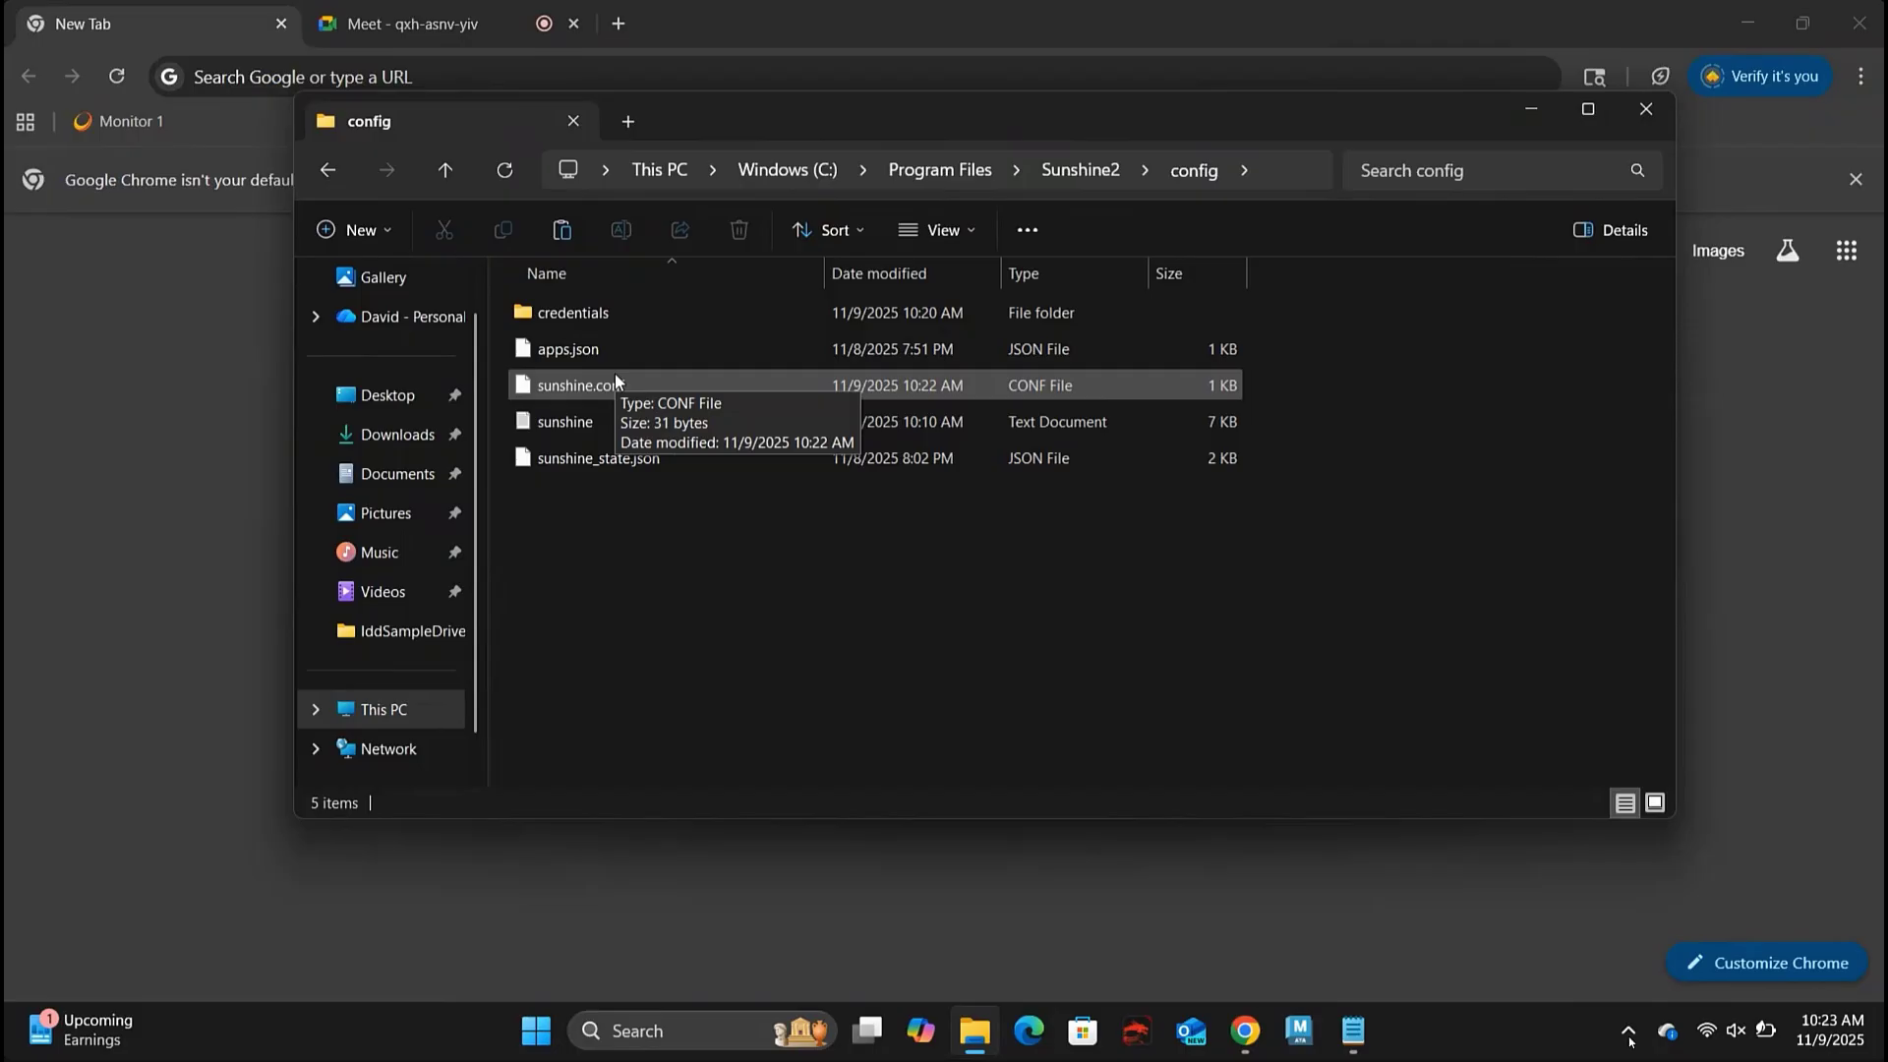
pyautogui.click(333, 159)
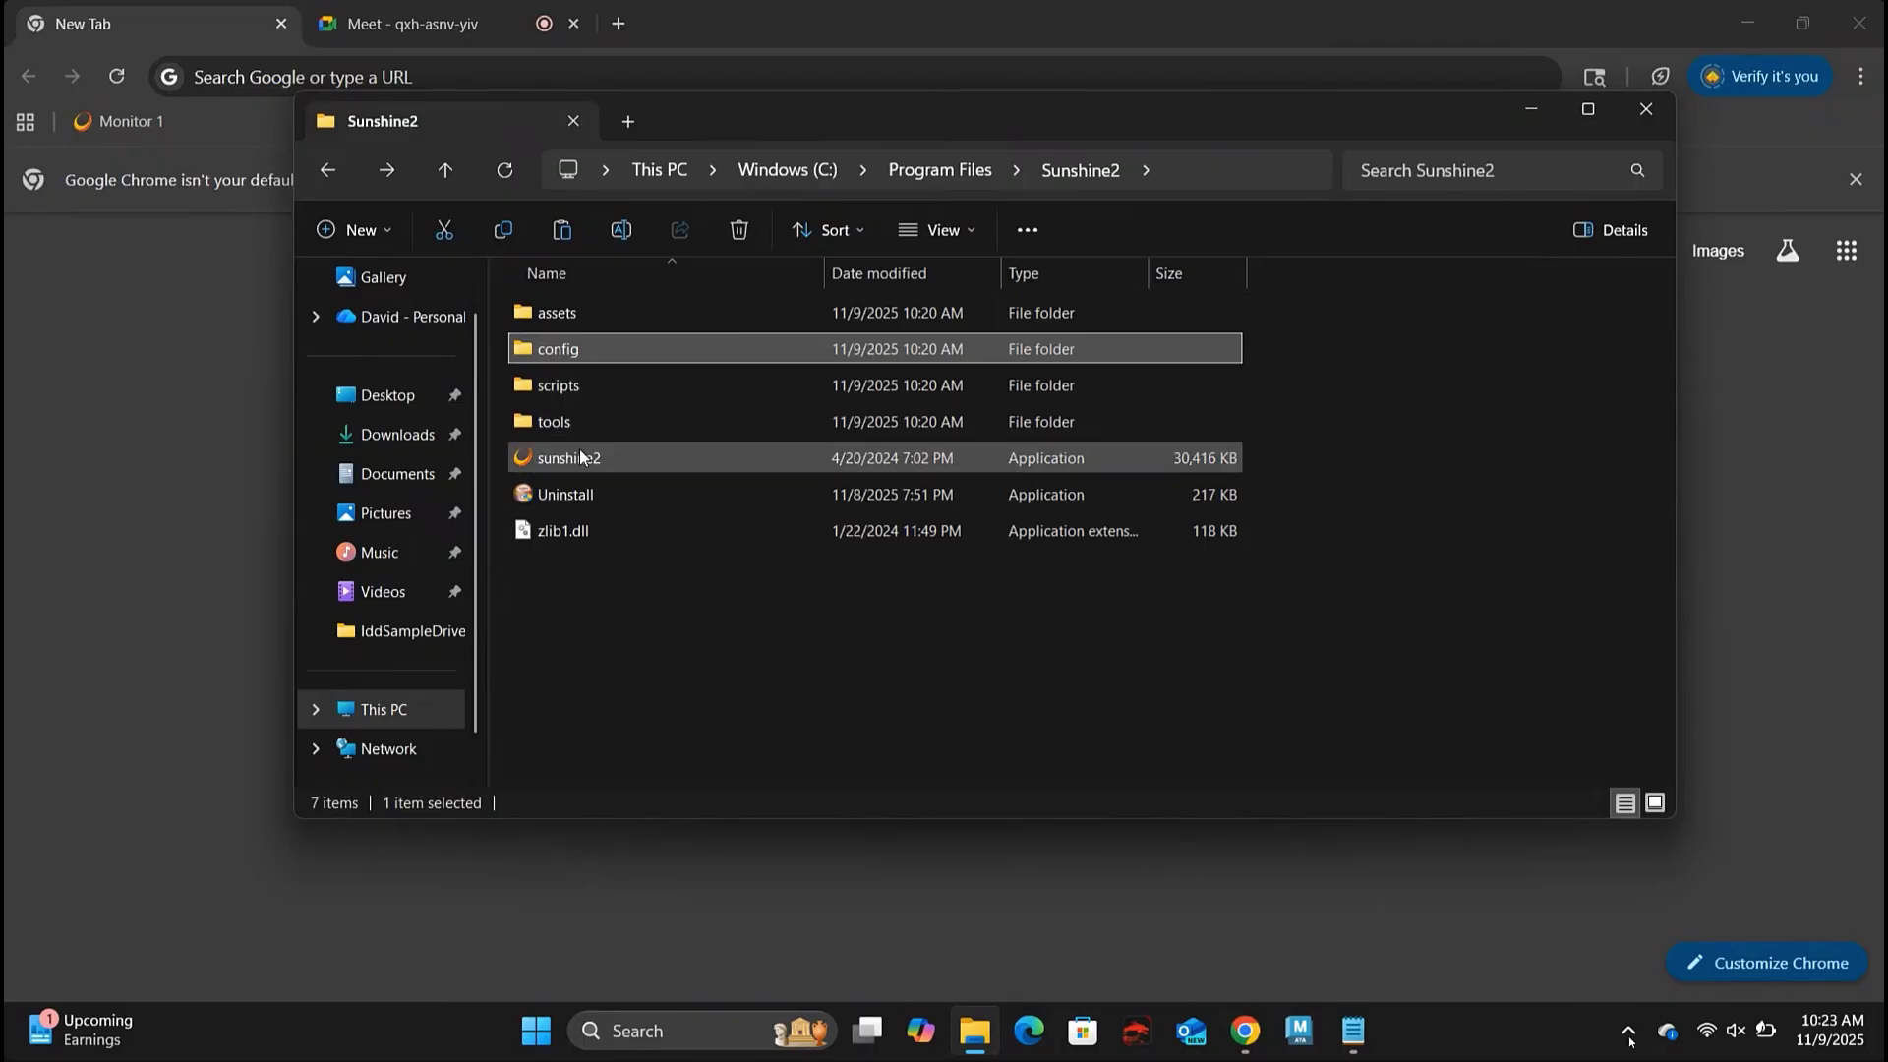
pyautogui.moveTo(580, 456)
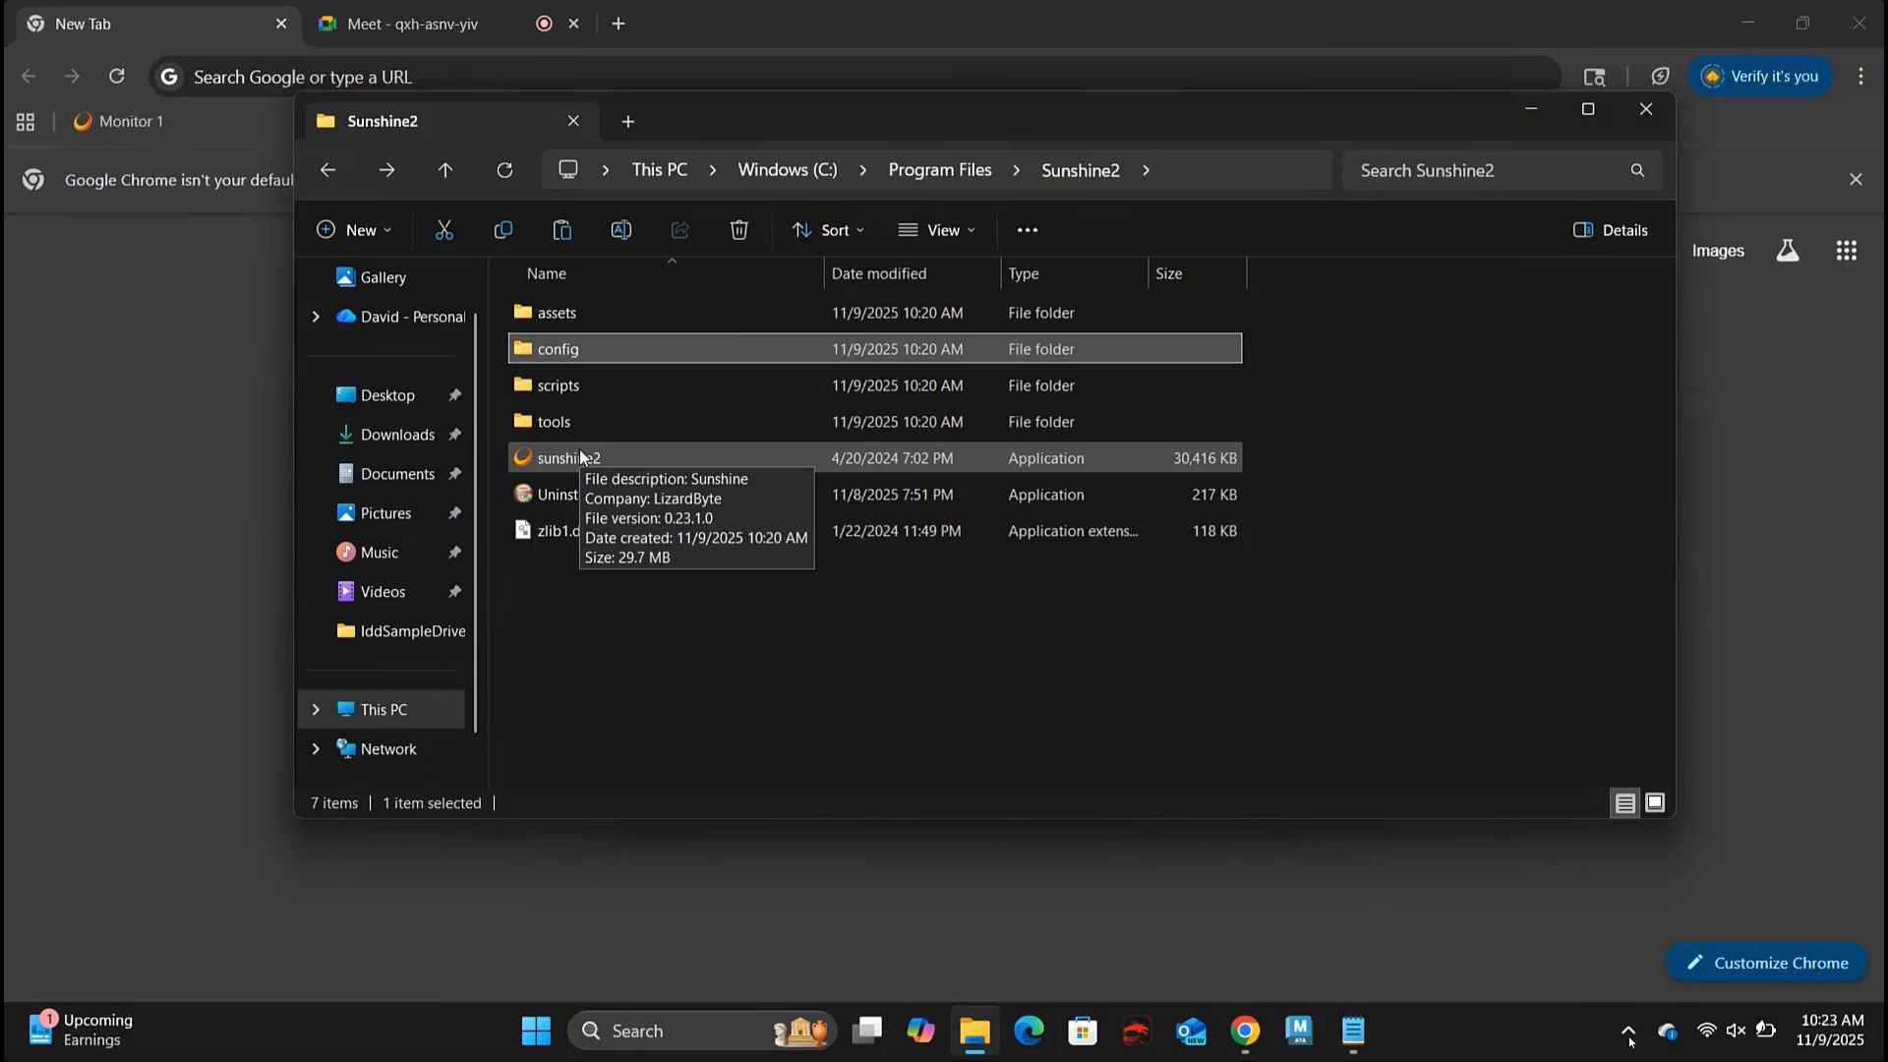
pyautogui.rightClick(580, 457)
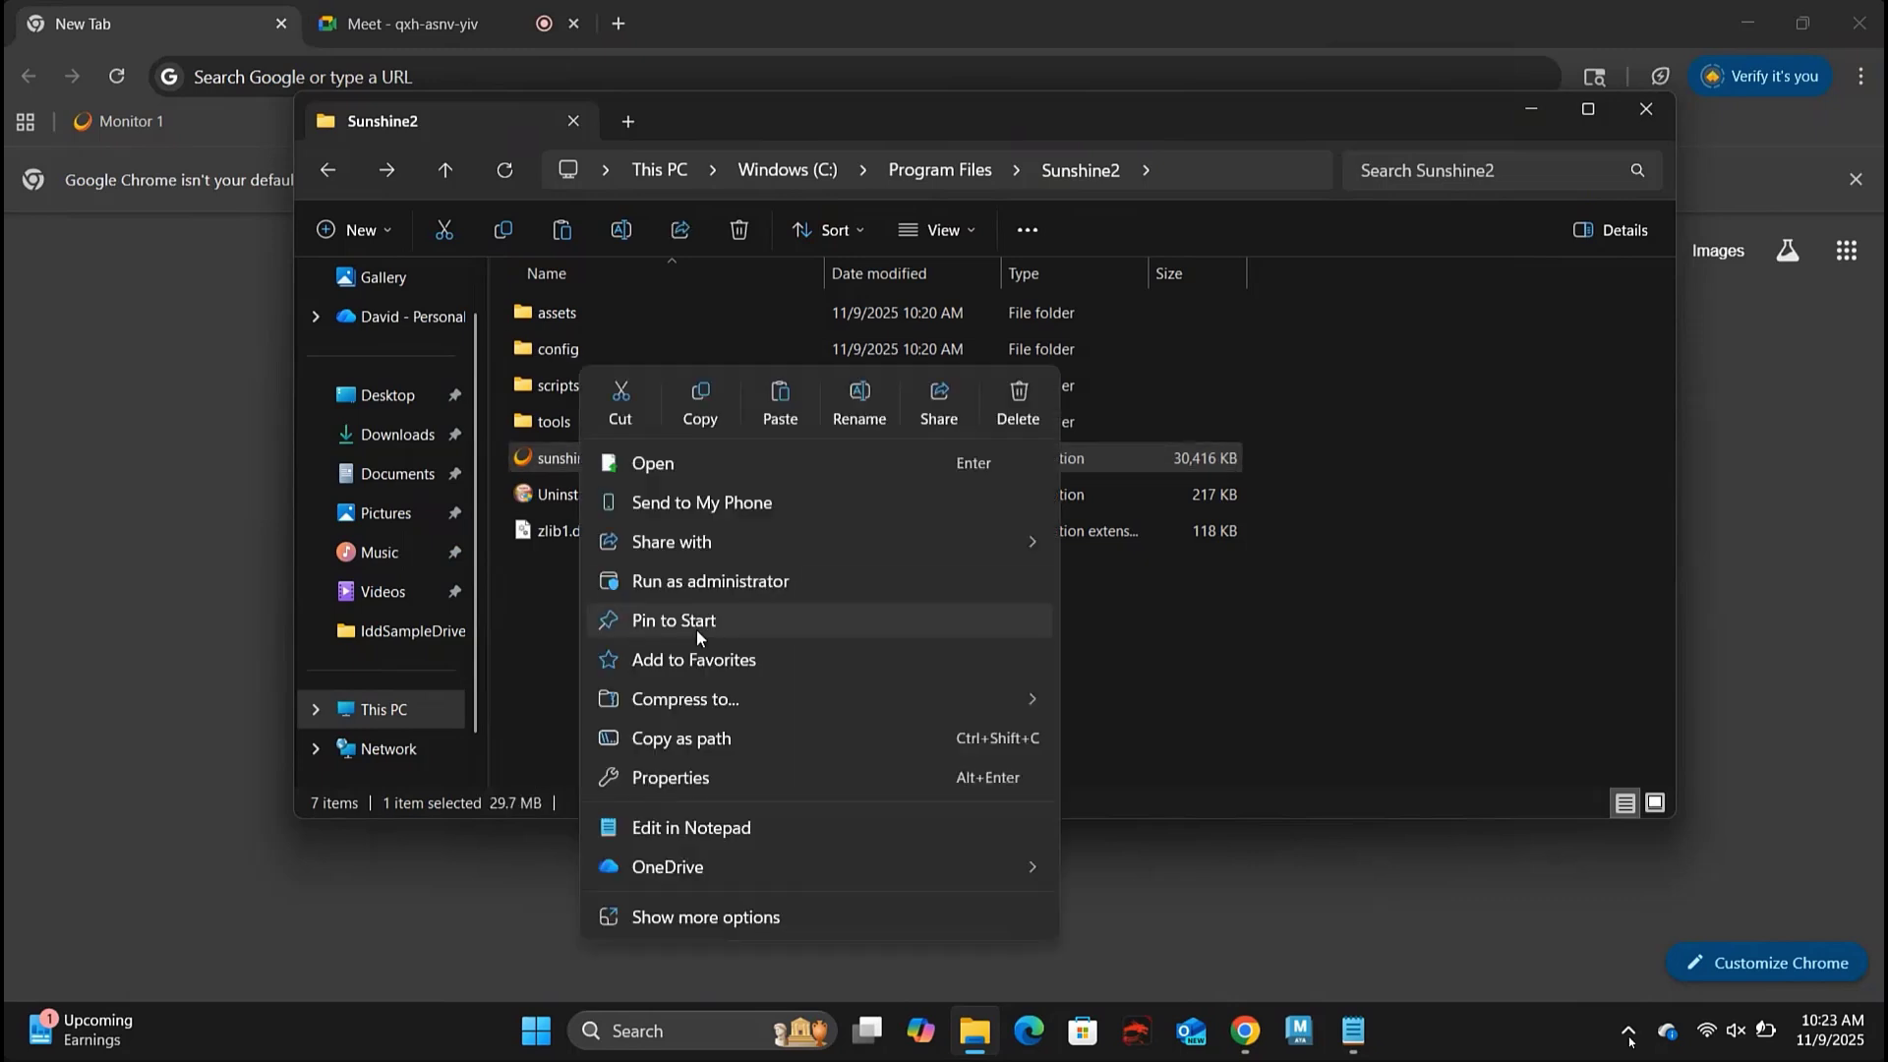
pyautogui.click(696, 629)
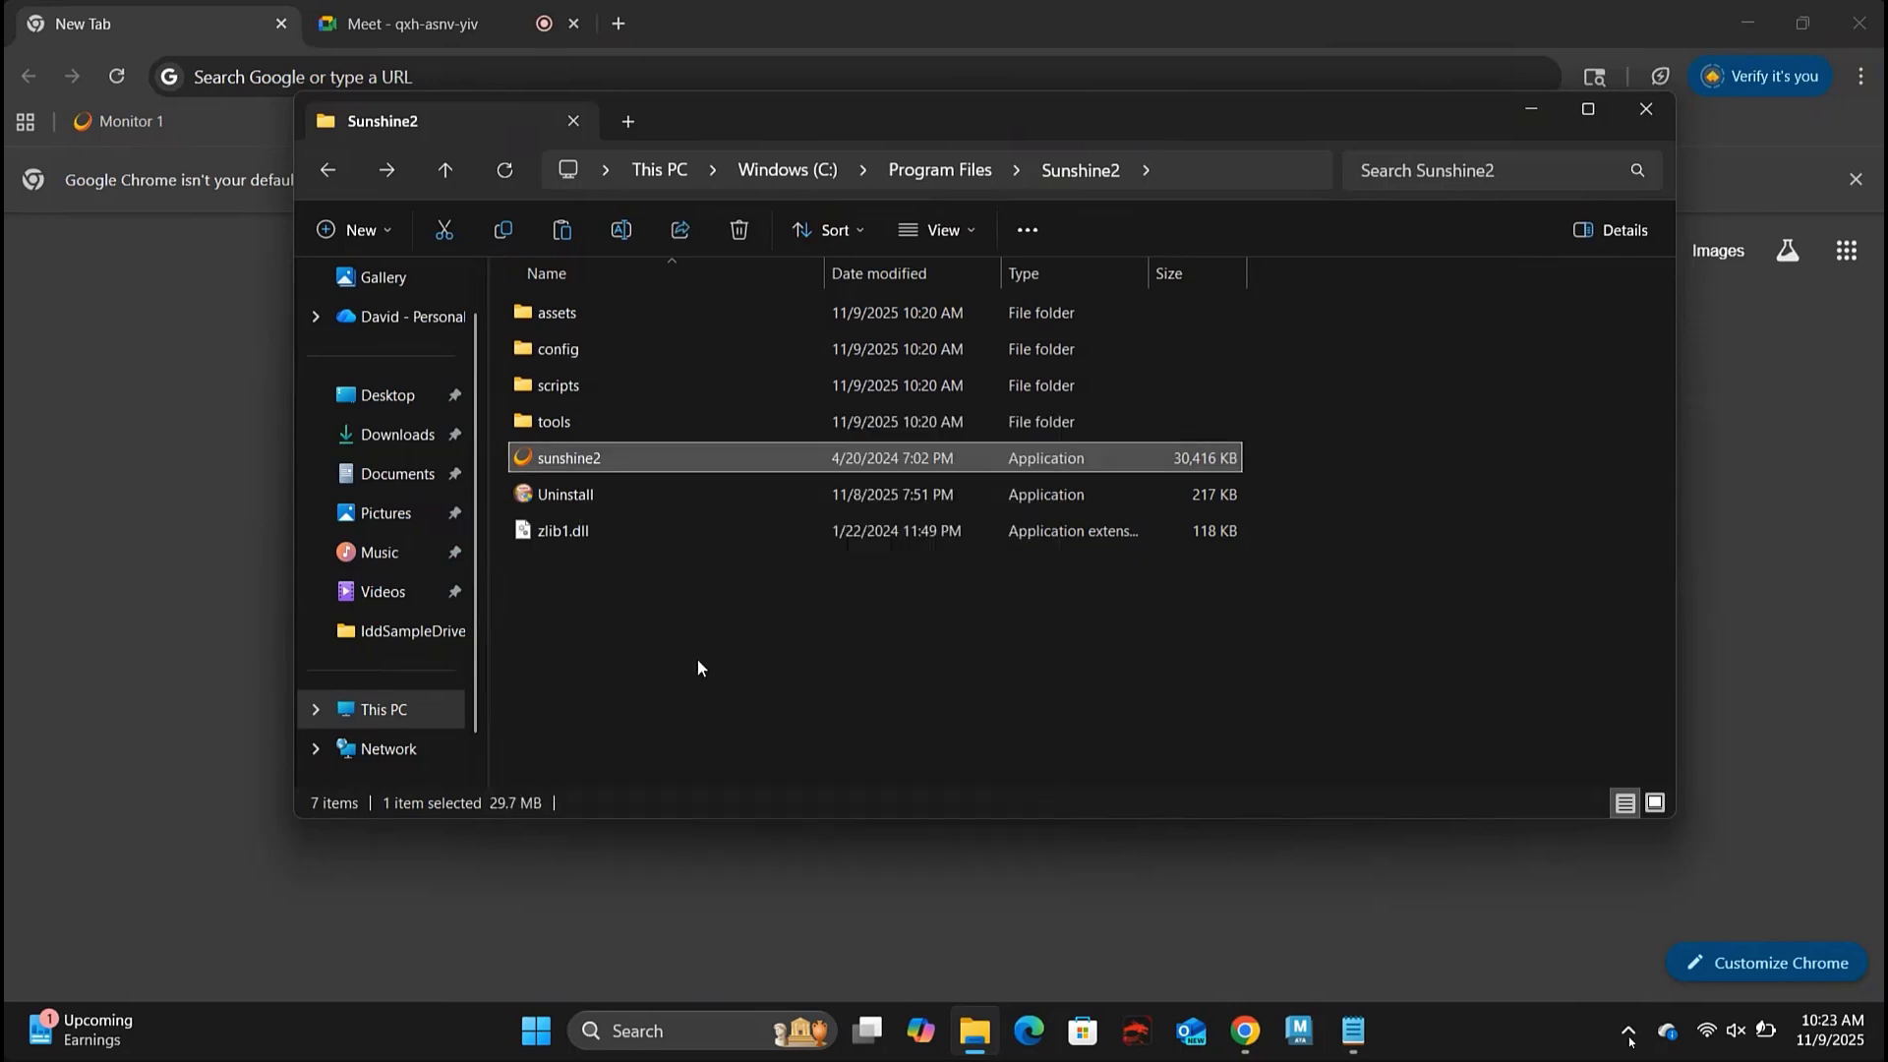
pyautogui.moveTo(100, 1042)
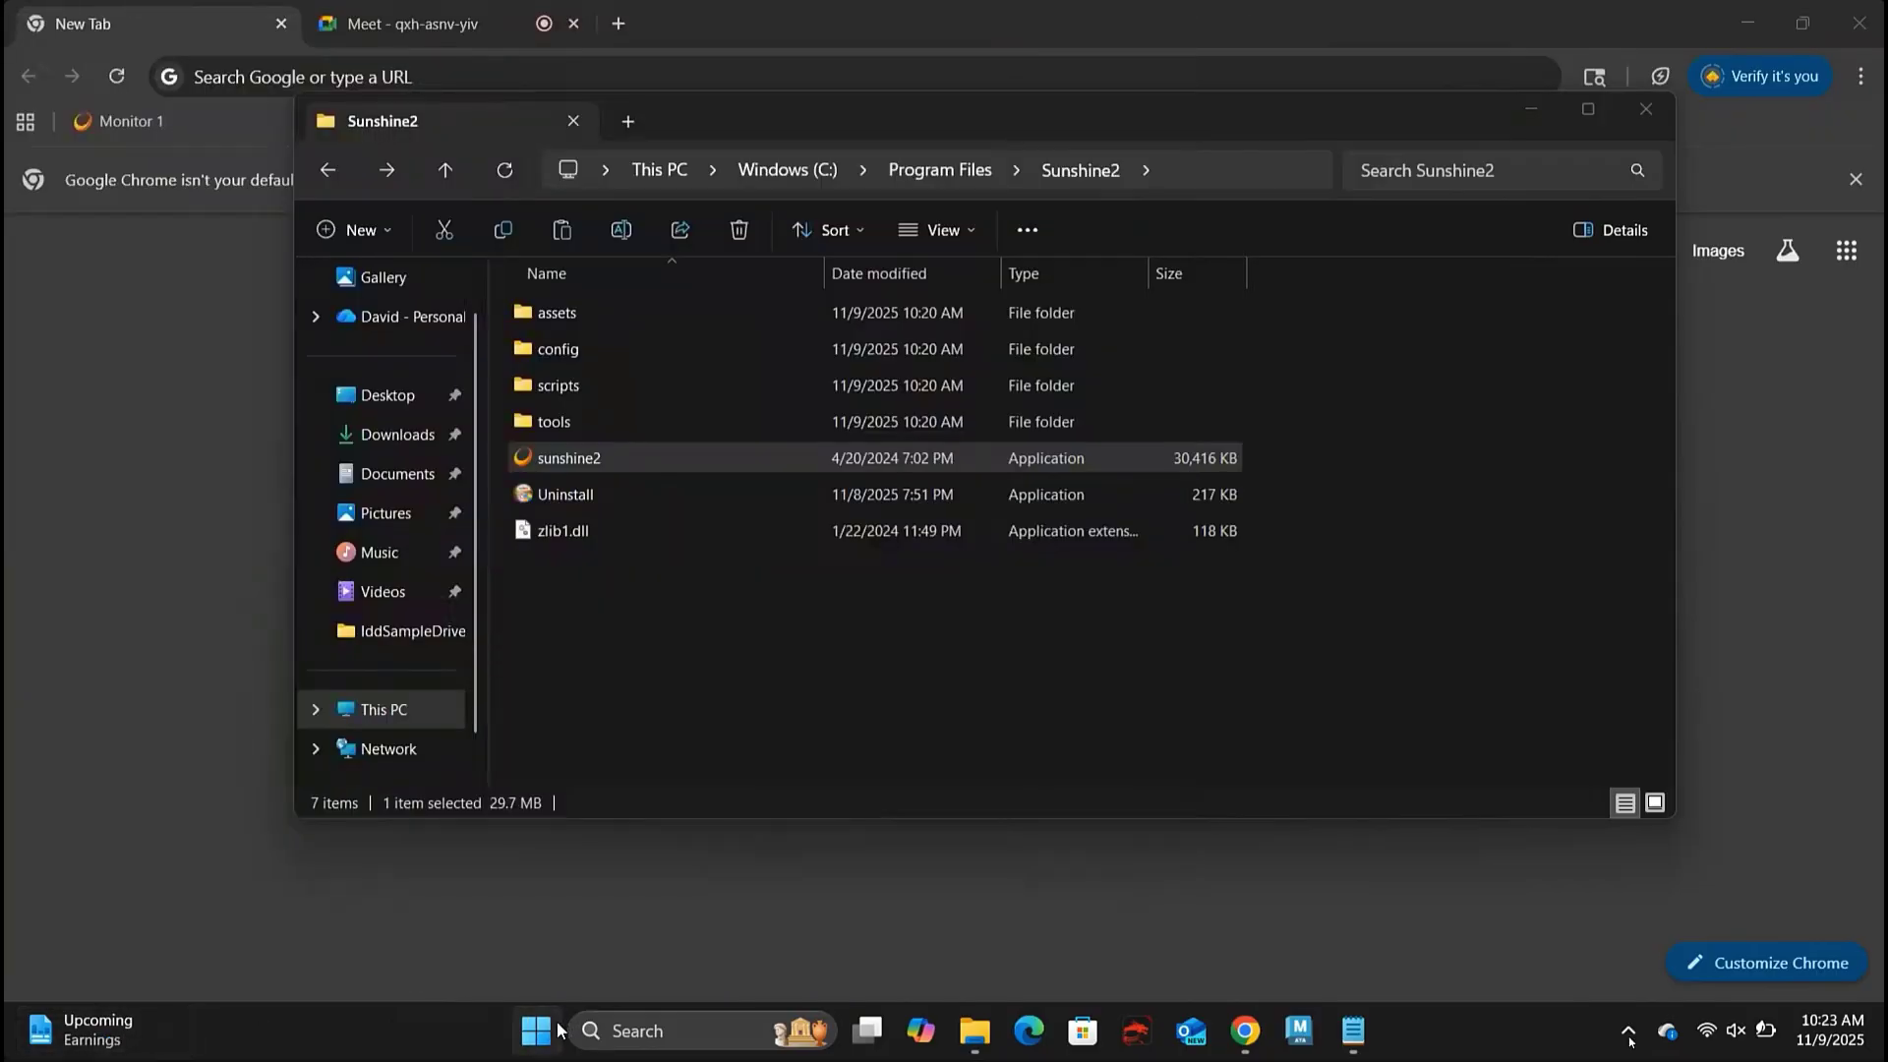
pyautogui.click(558, 1030)
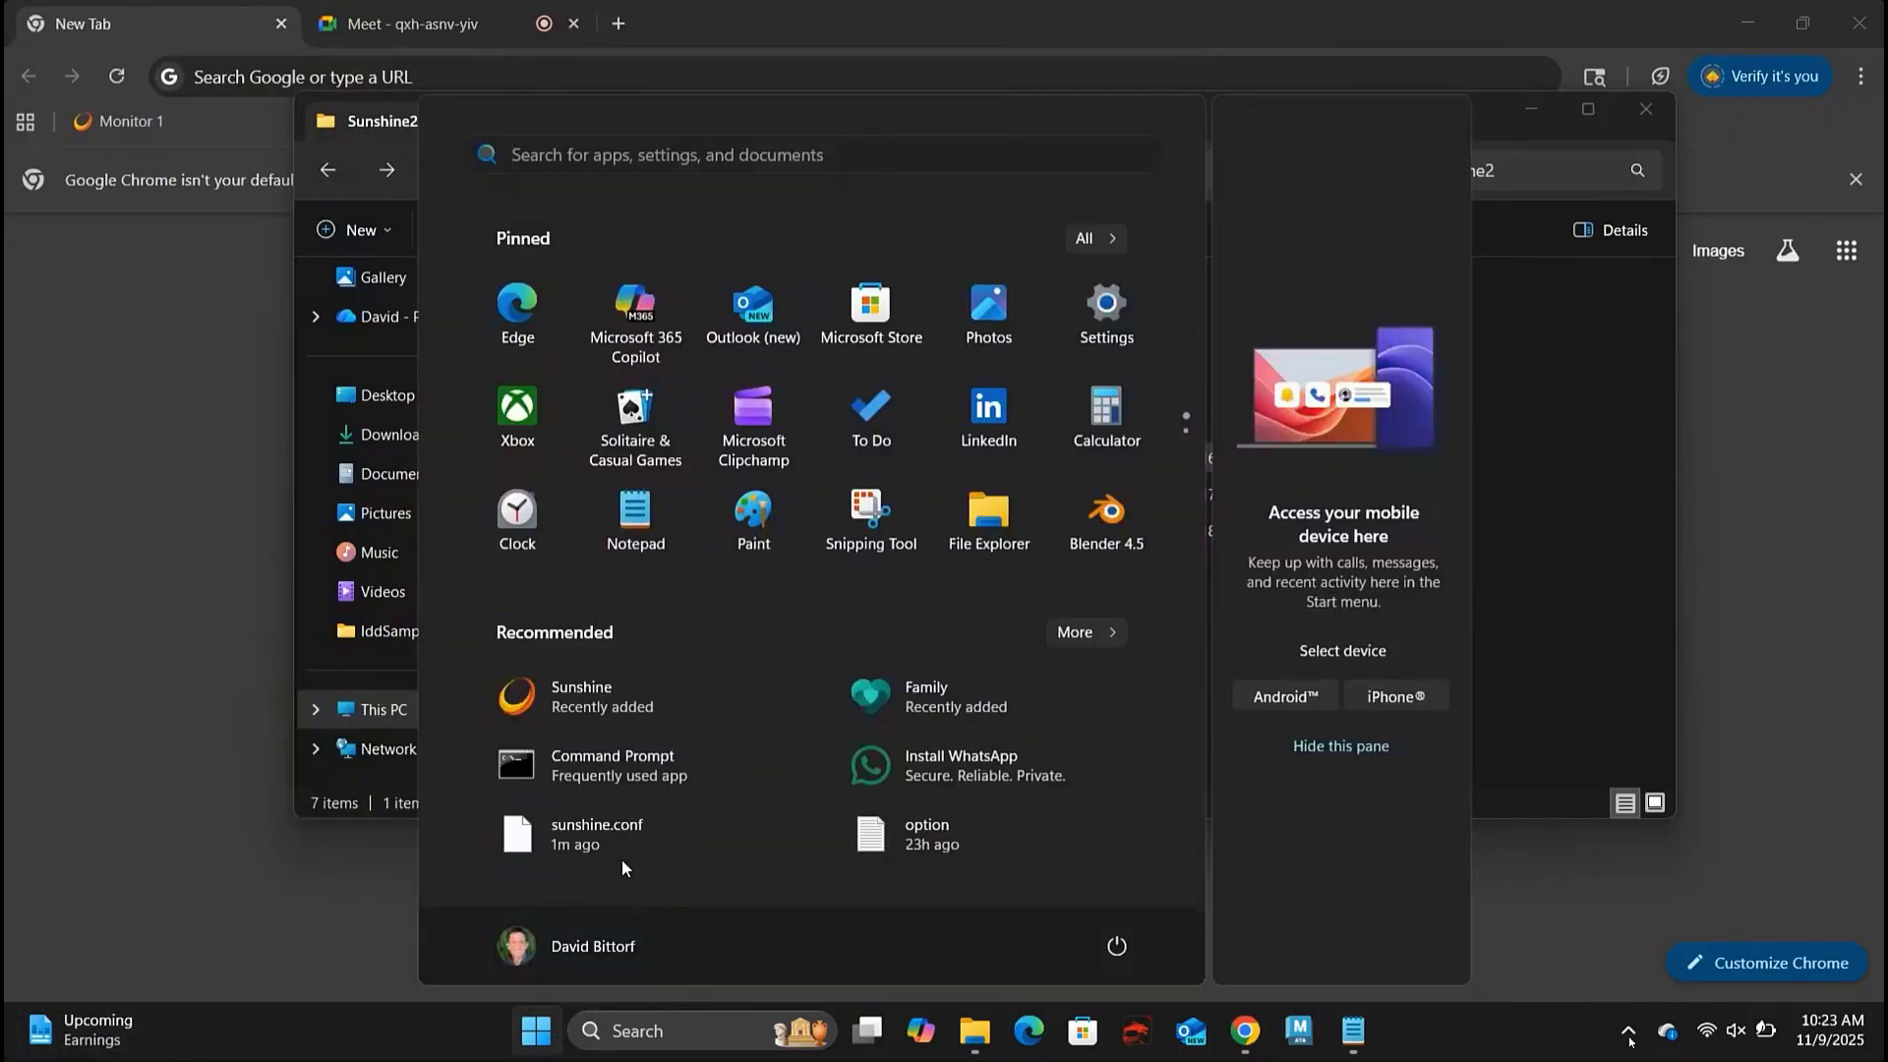
# - Close Start and view the context options of the original sunshine application in Sunshine
pyautogui.click(358, 857)
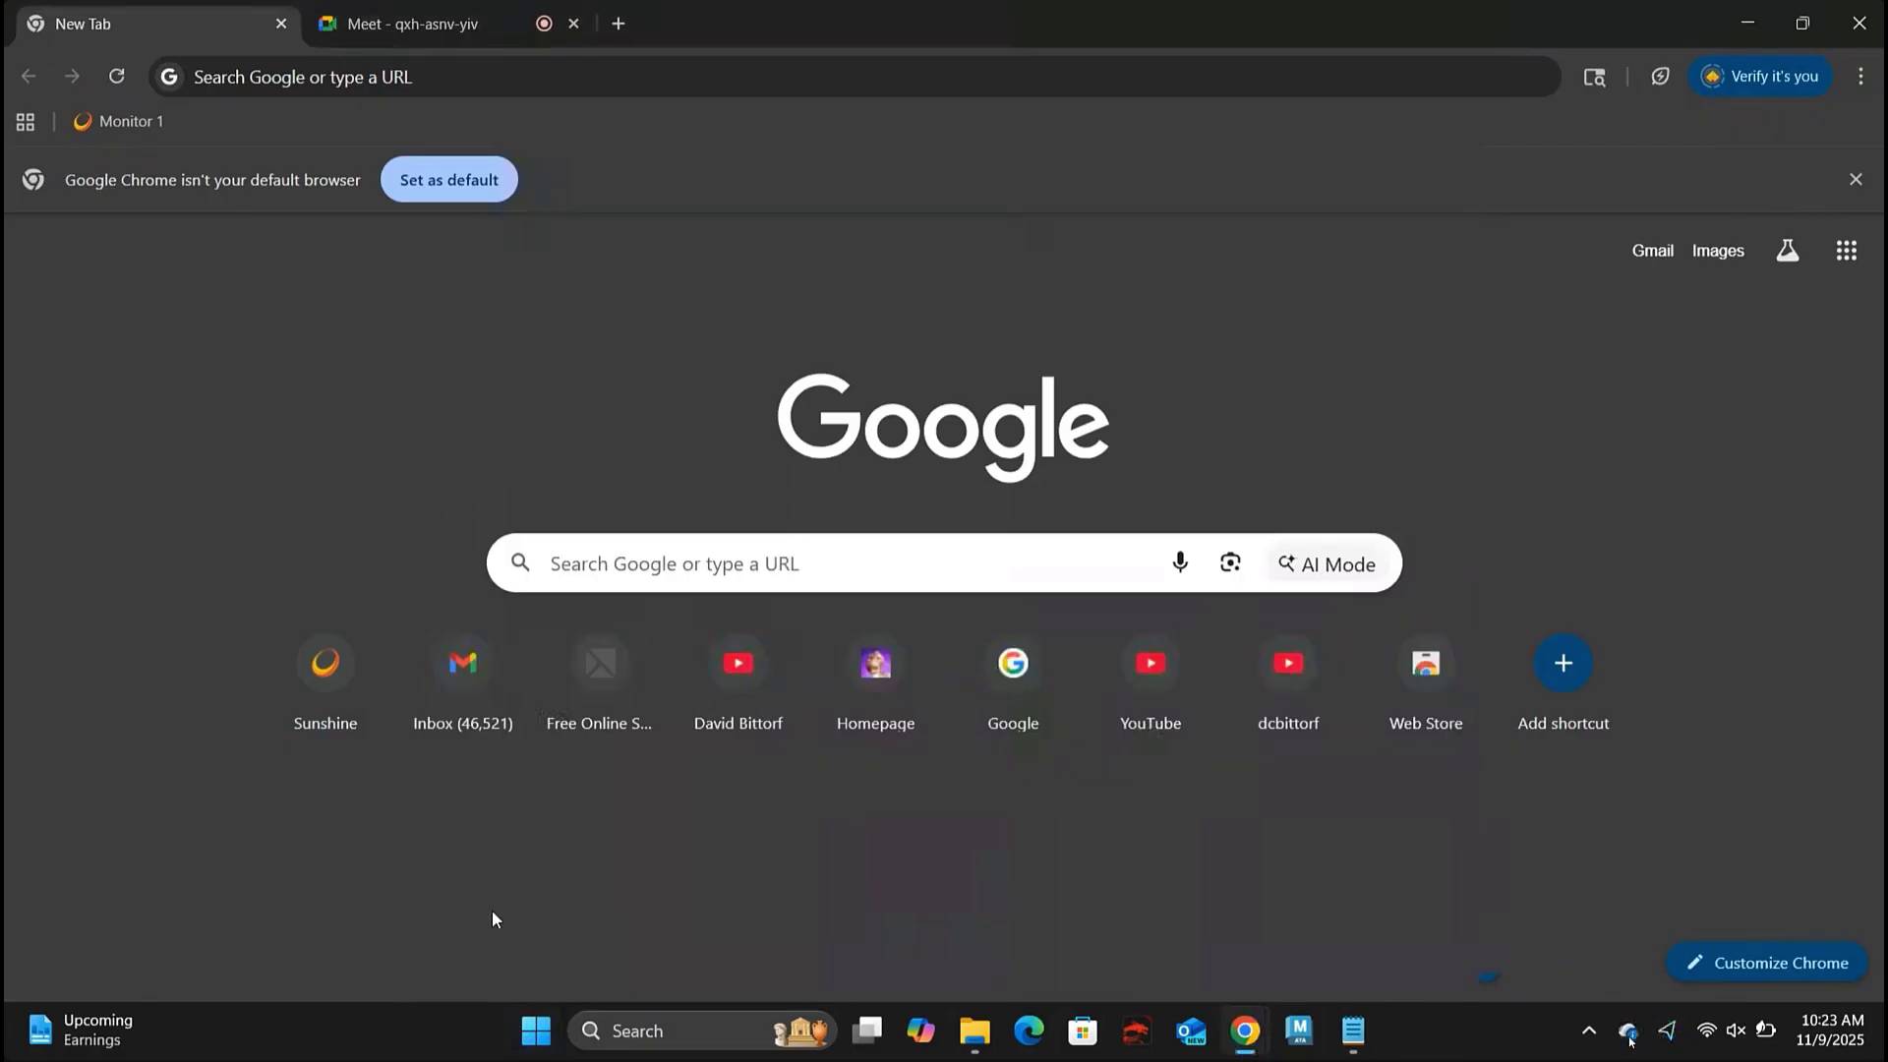
pyautogui.click(964, 1033)
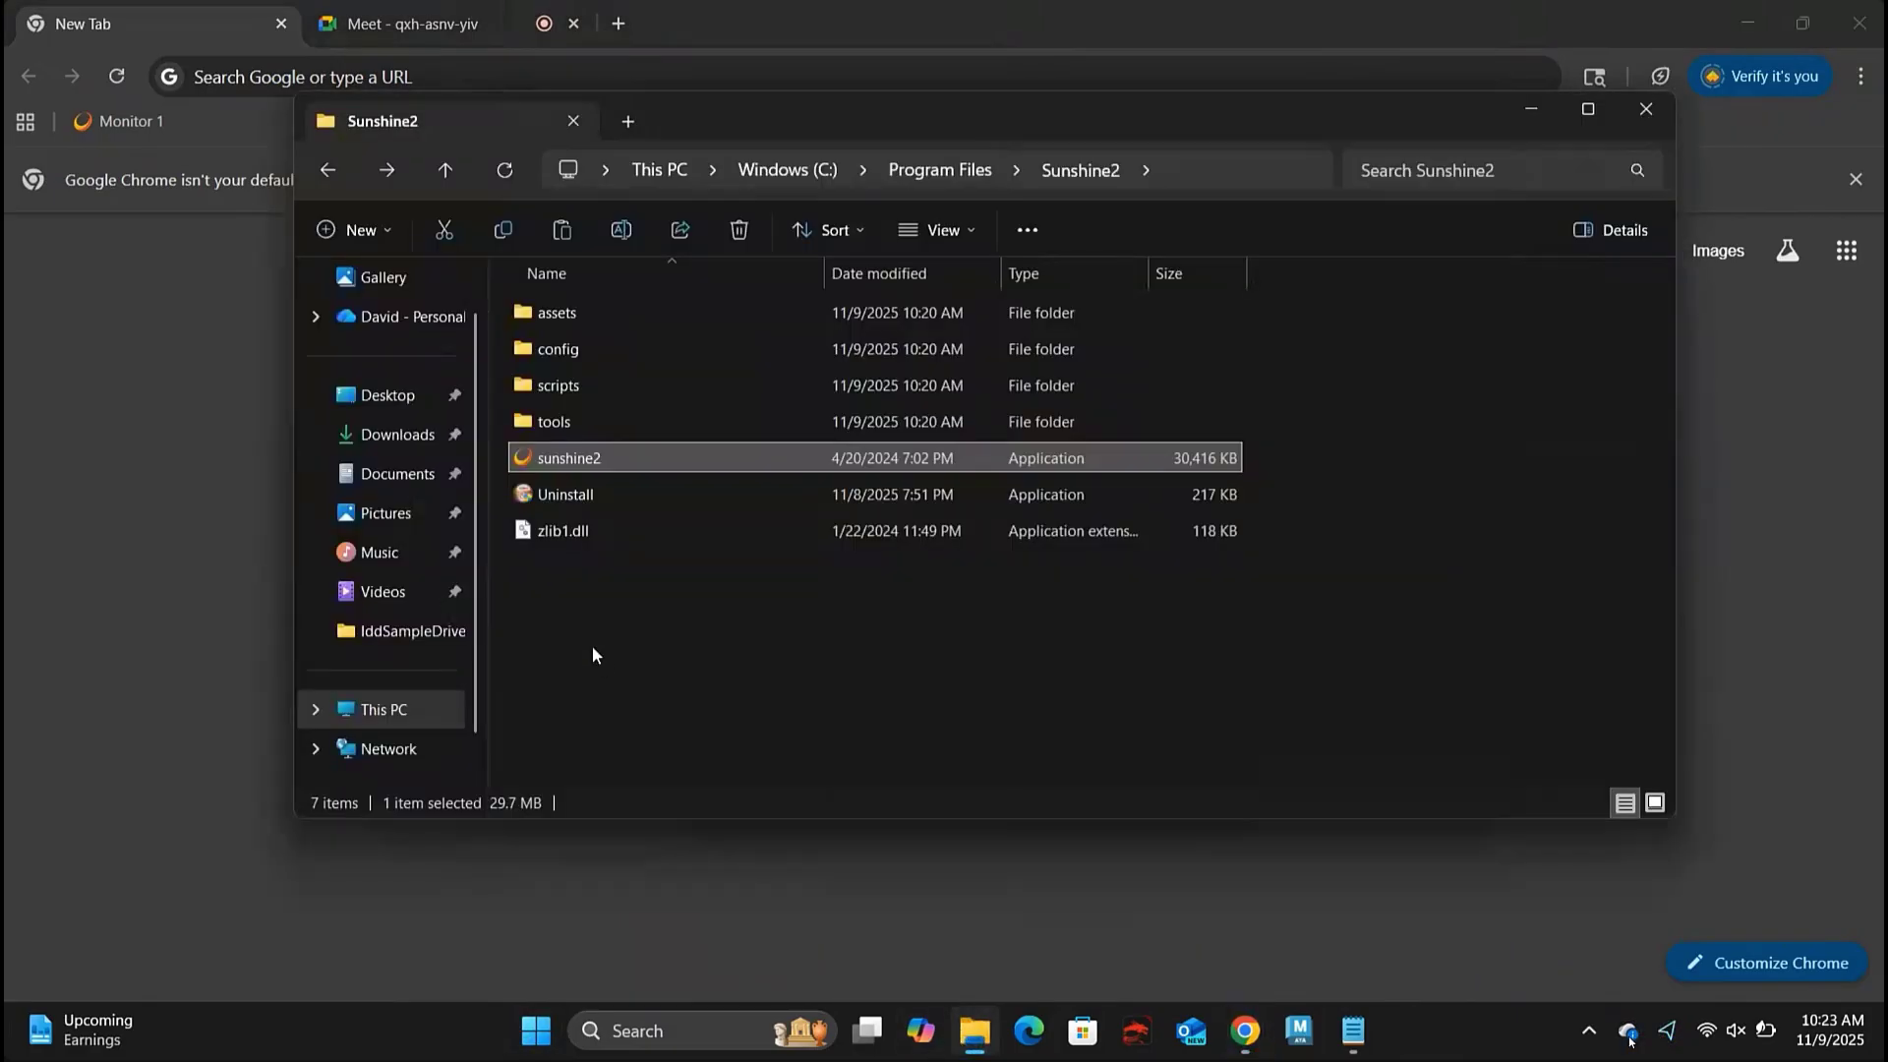
pyautogui.click(336, 177)
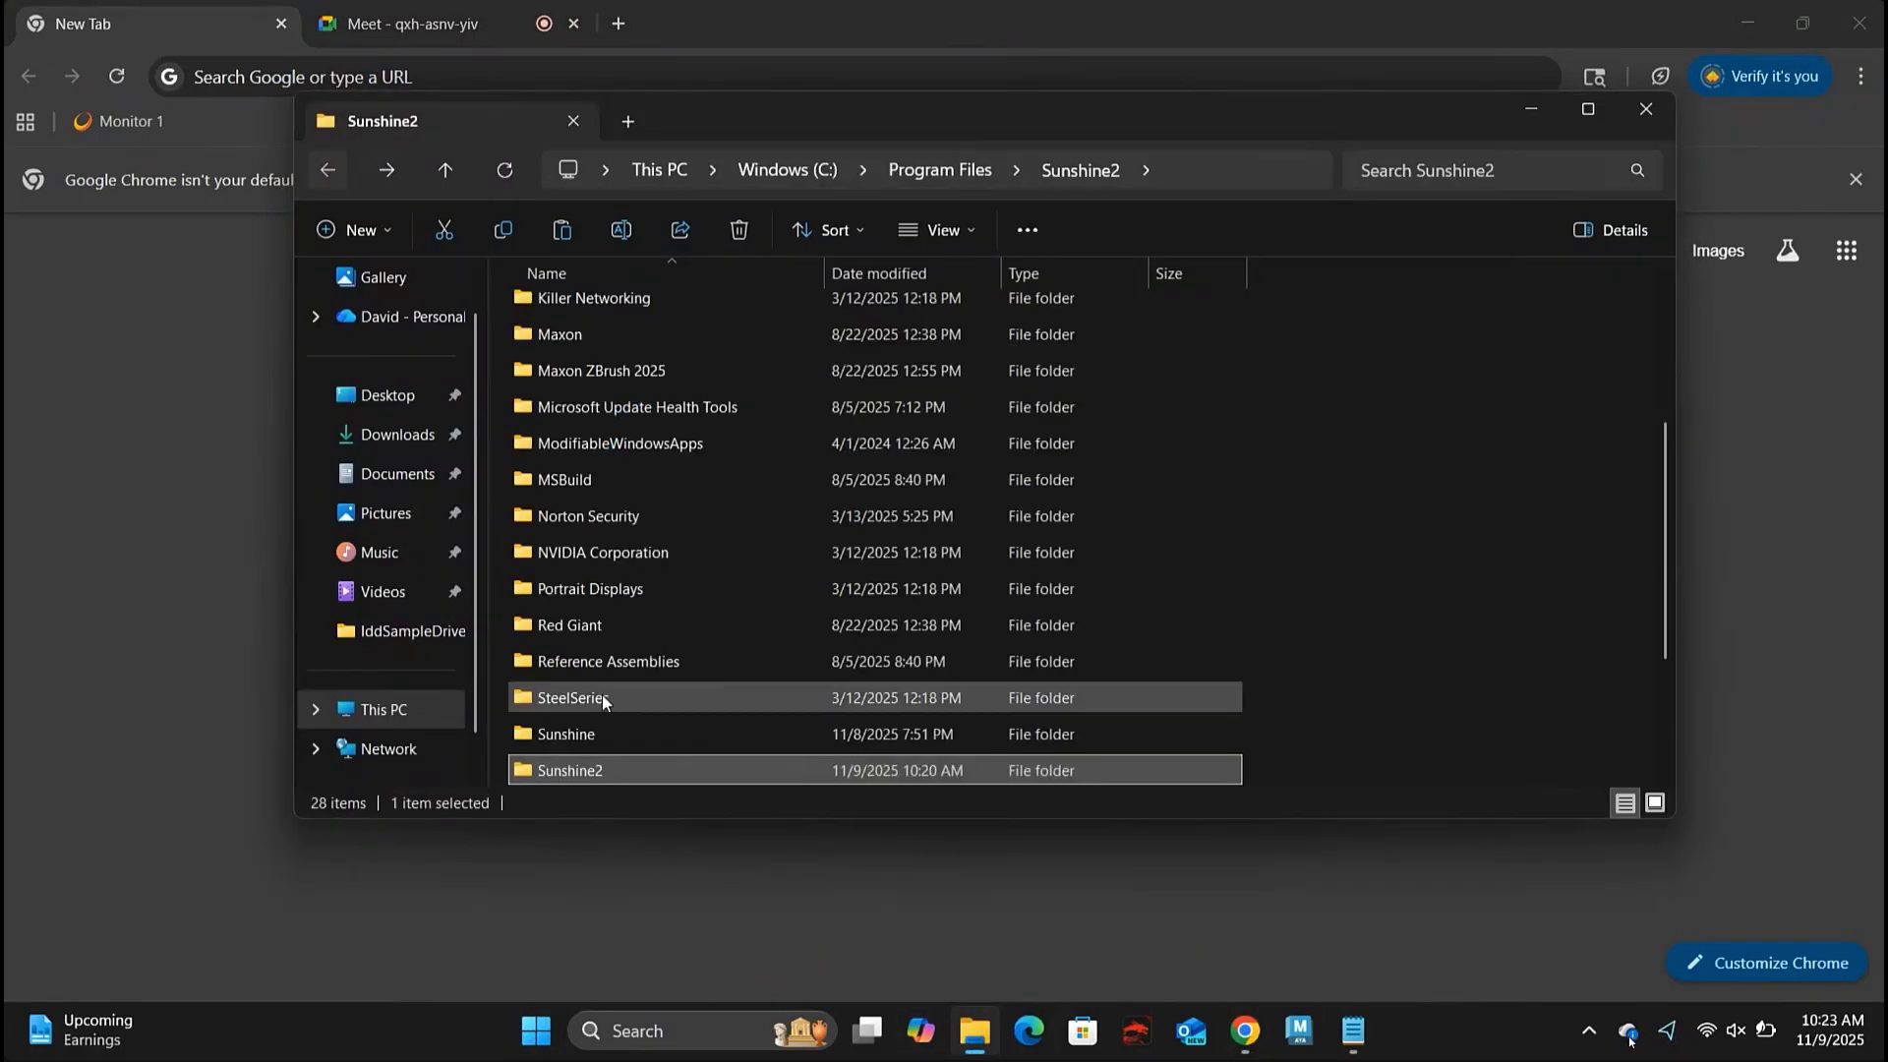
pyautogui.doubleClick(593, 734)
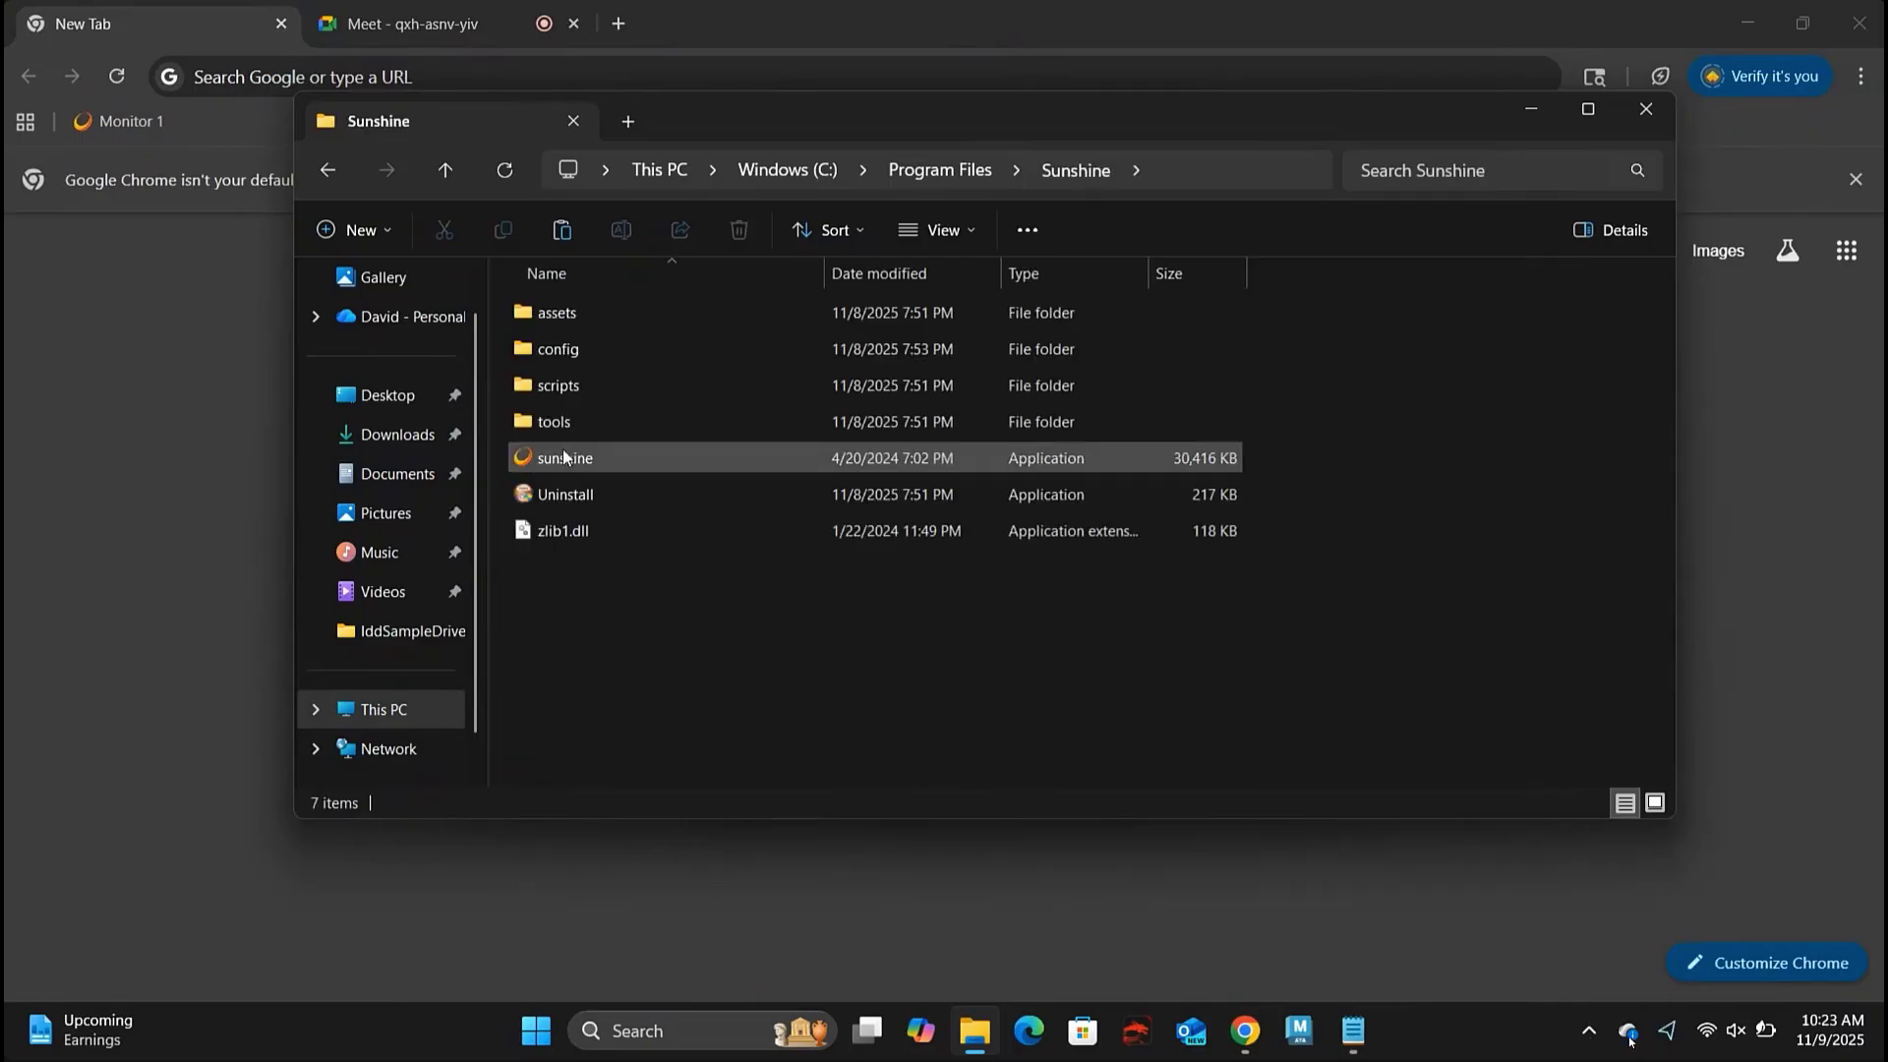
pyautogui.click(563, 455)
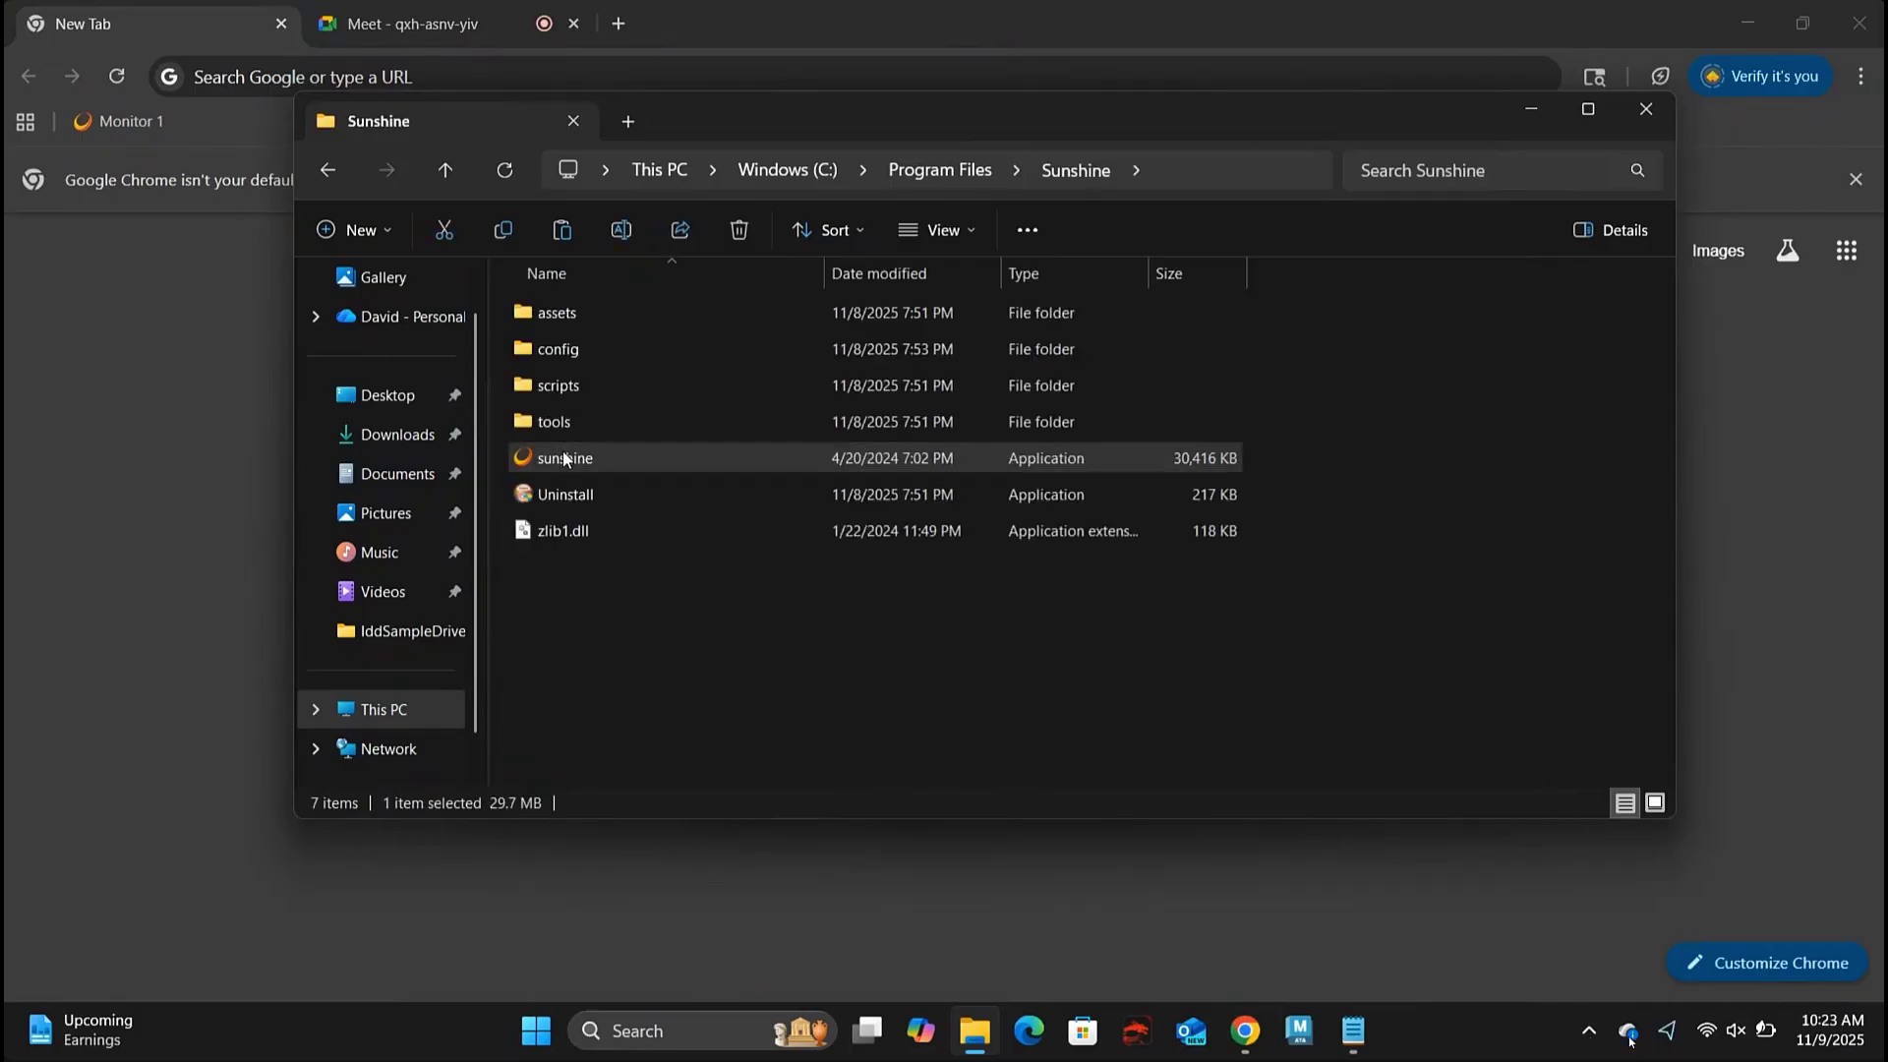
pyautogui.rightClick(565, 459)
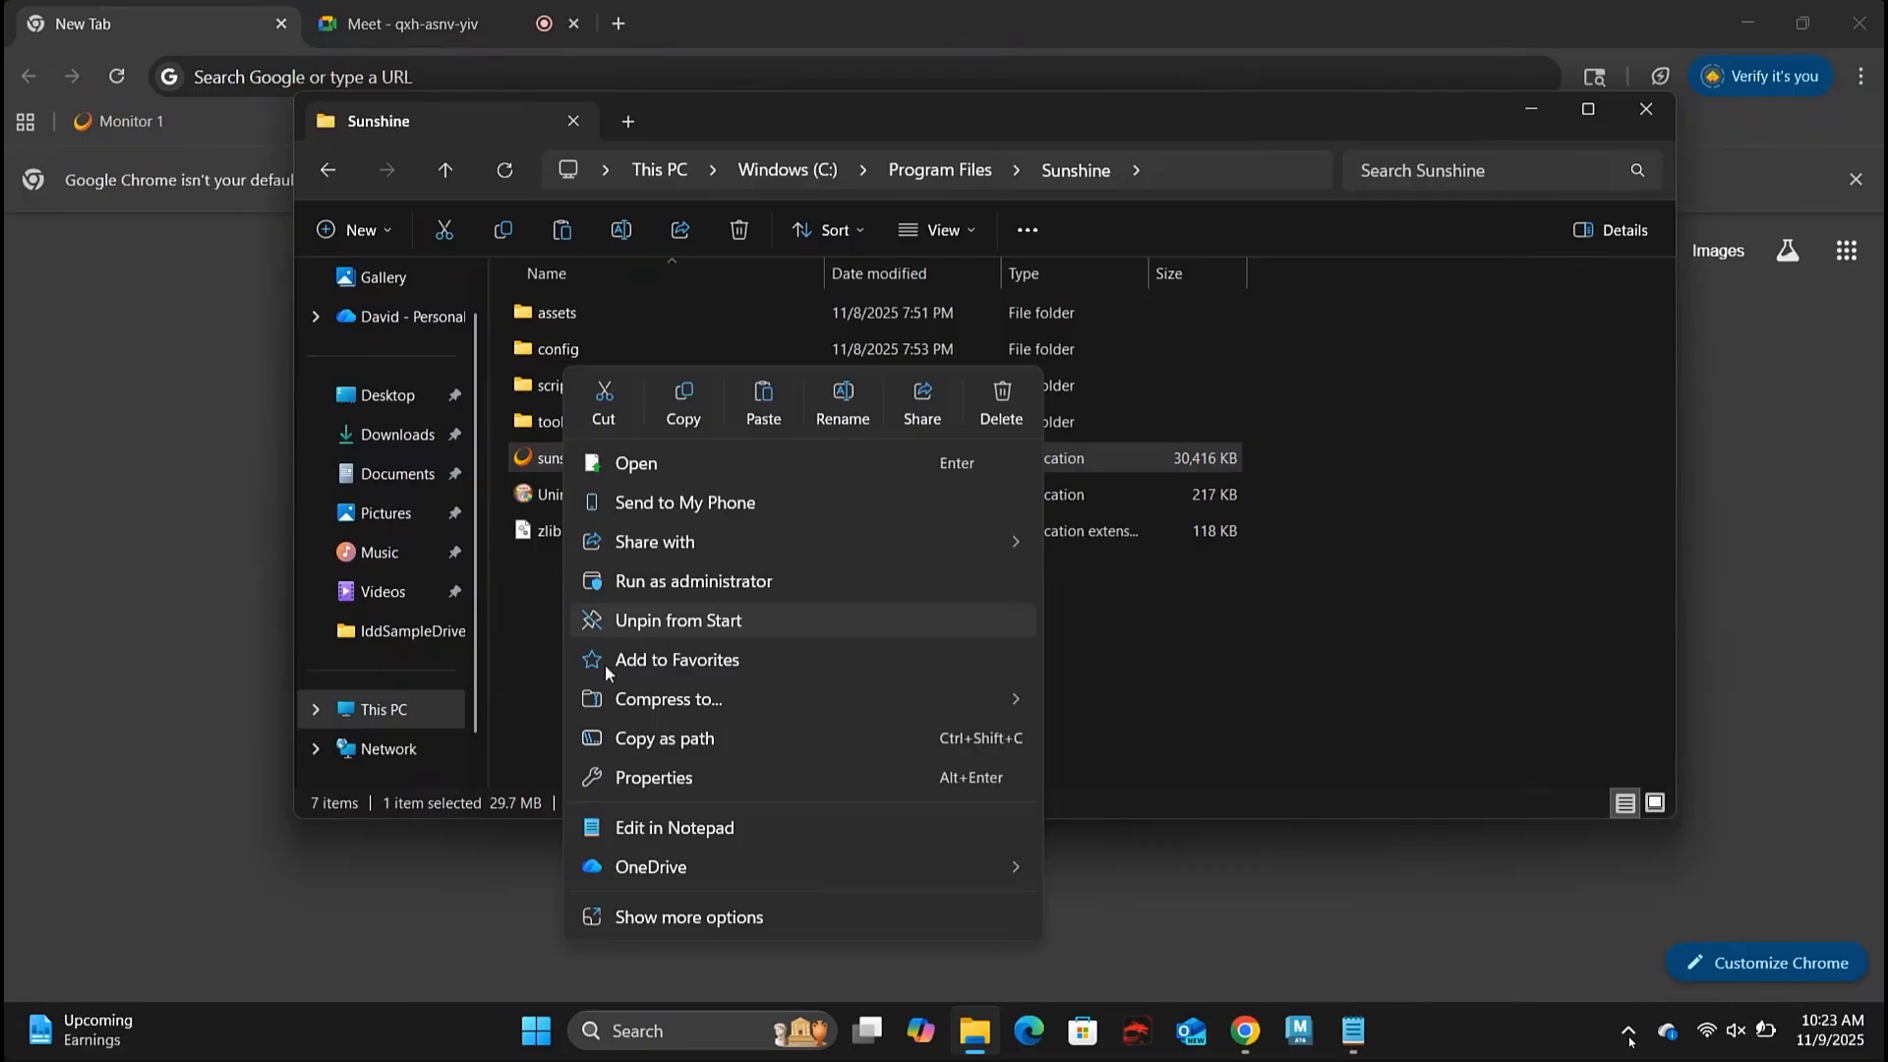
# - Return to Program Files and open the Sunshine2 folder
pyautogui.click(327, 170)
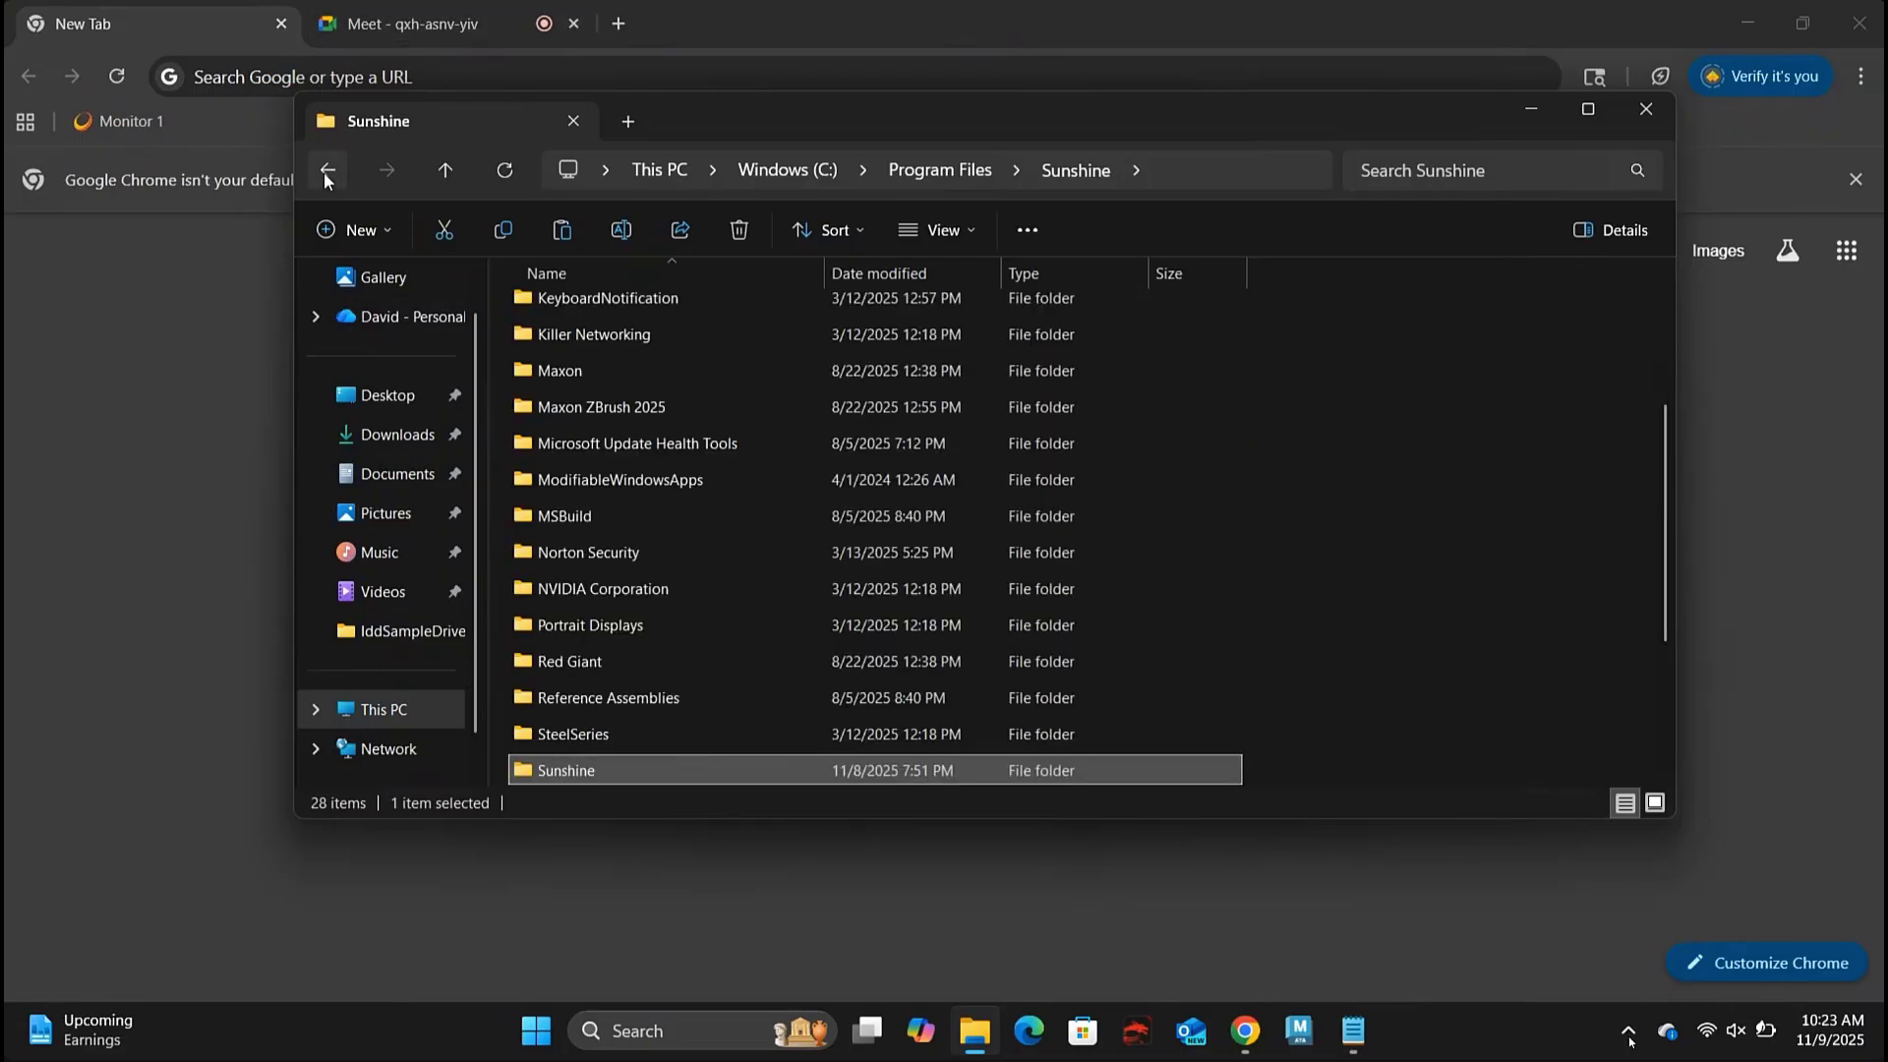
pyautogui.scroll(-1, 588, 706)
pyautogui.doubleClick(590, 700)
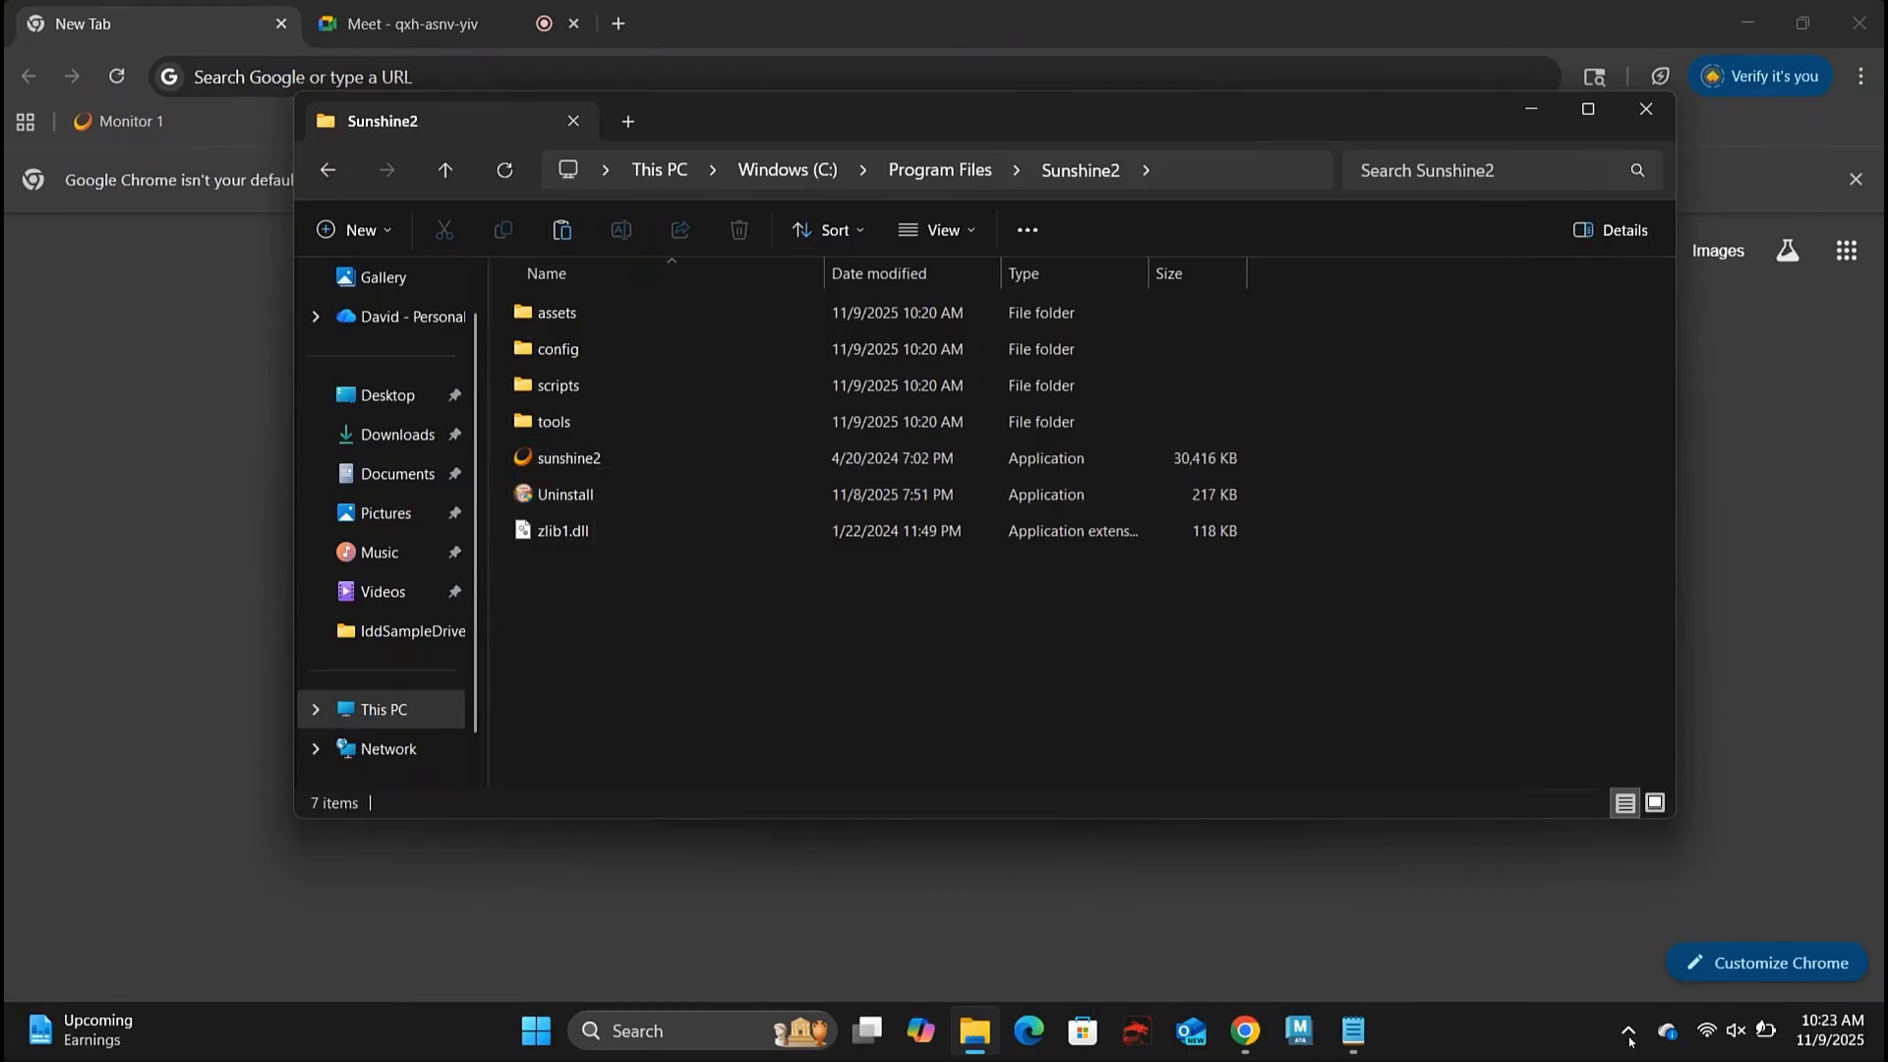
pyautogui.click(536, 1034)
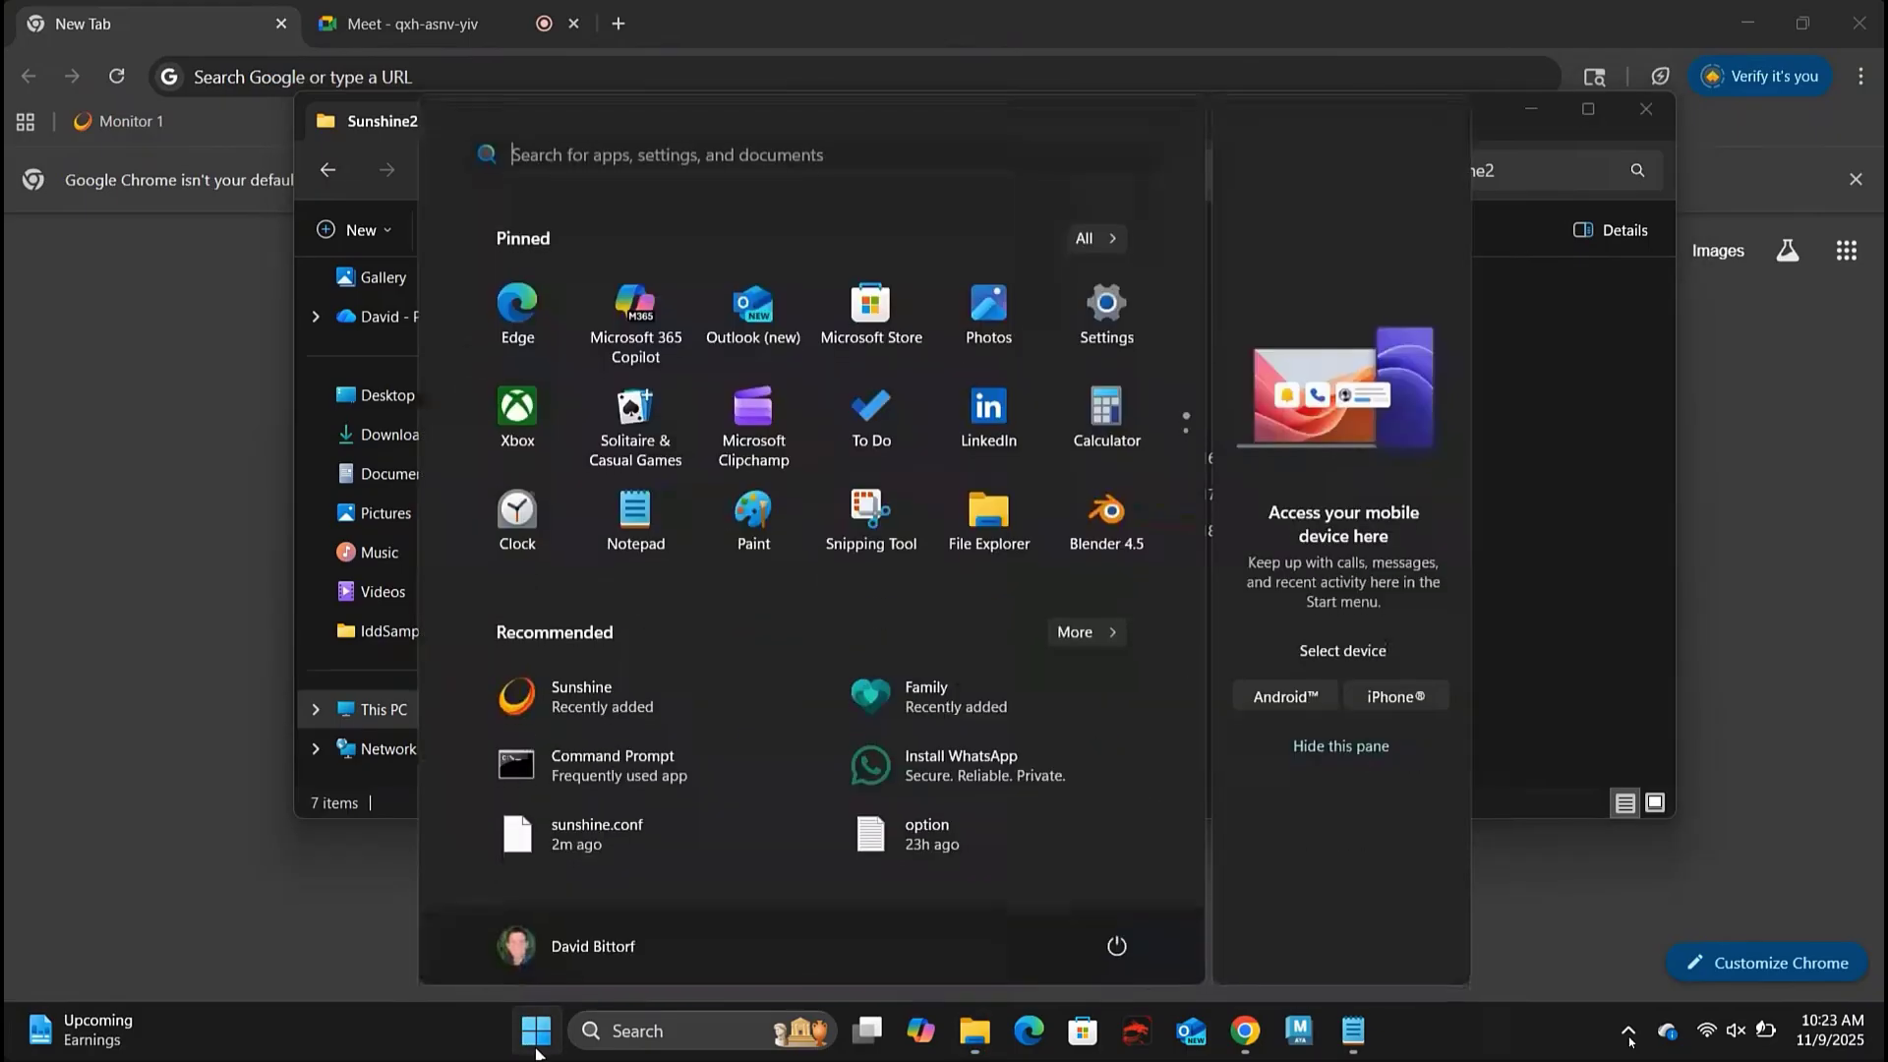
pyautogui.click(563, 719)
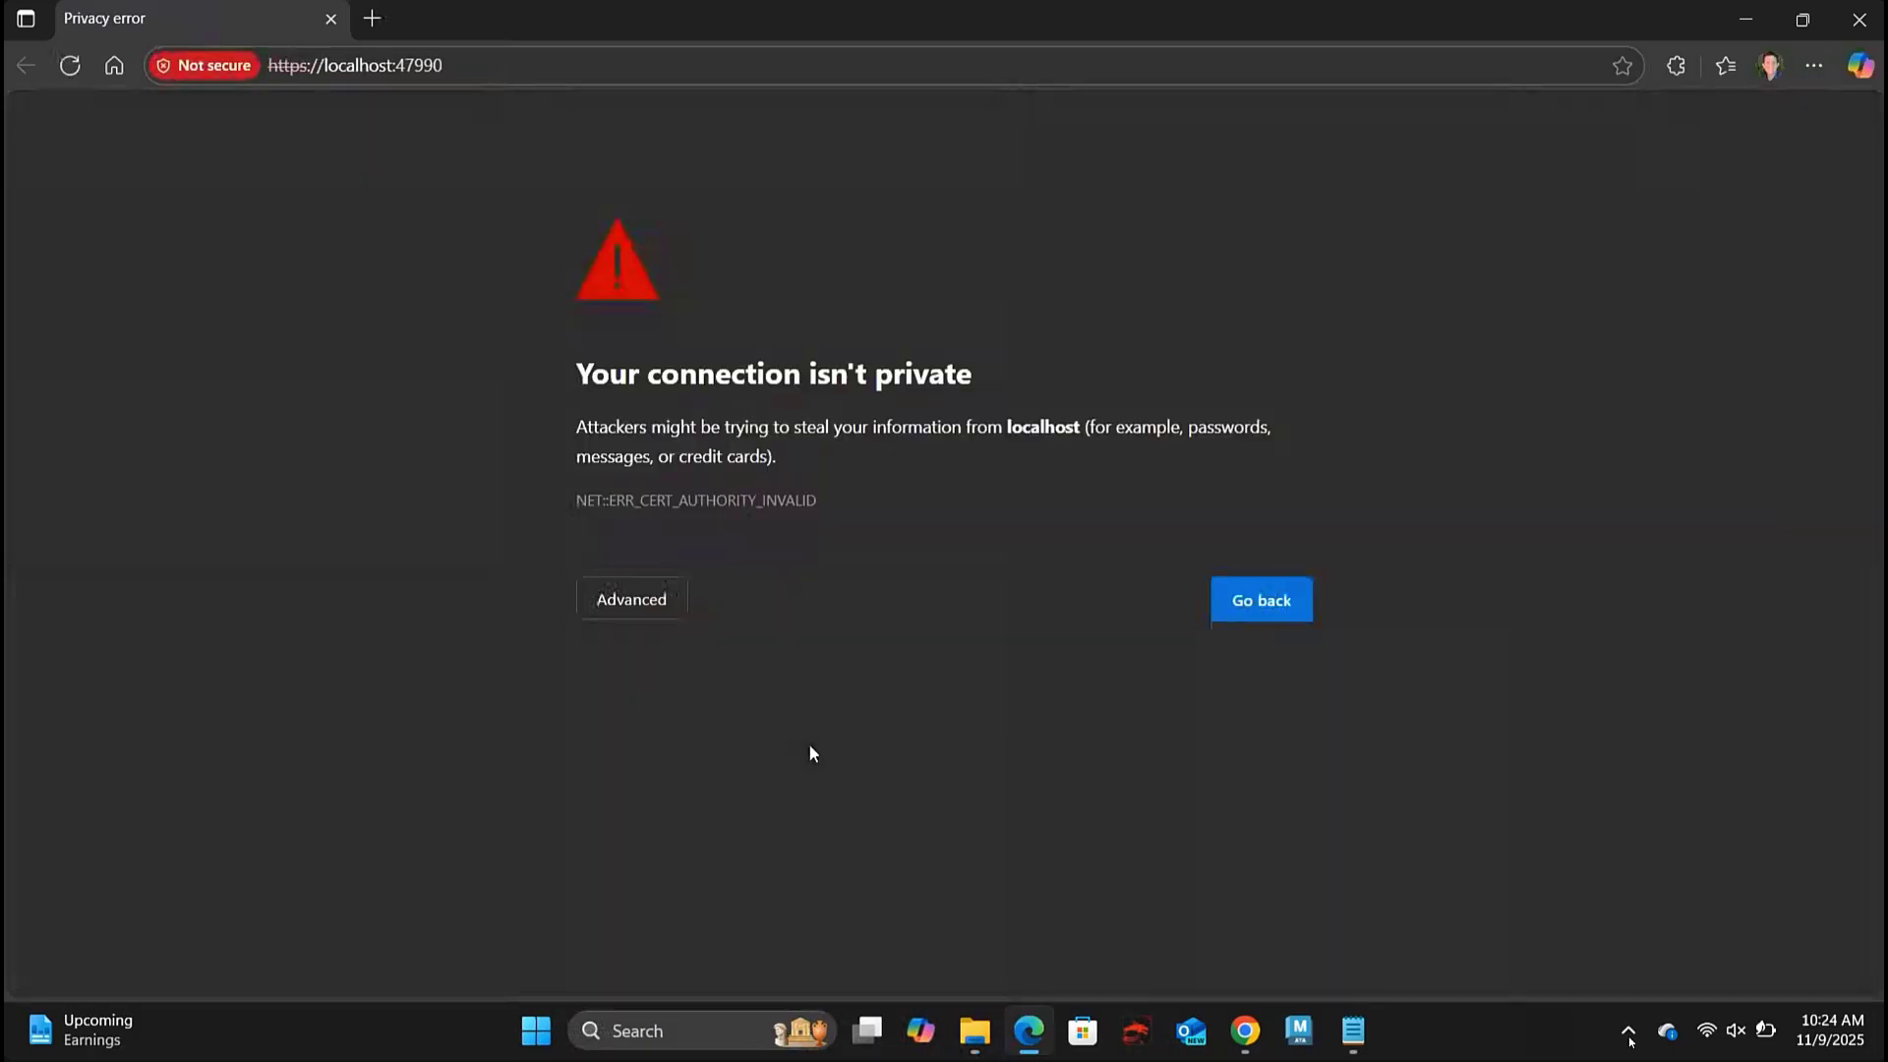
pyautogui.click(623, 610)
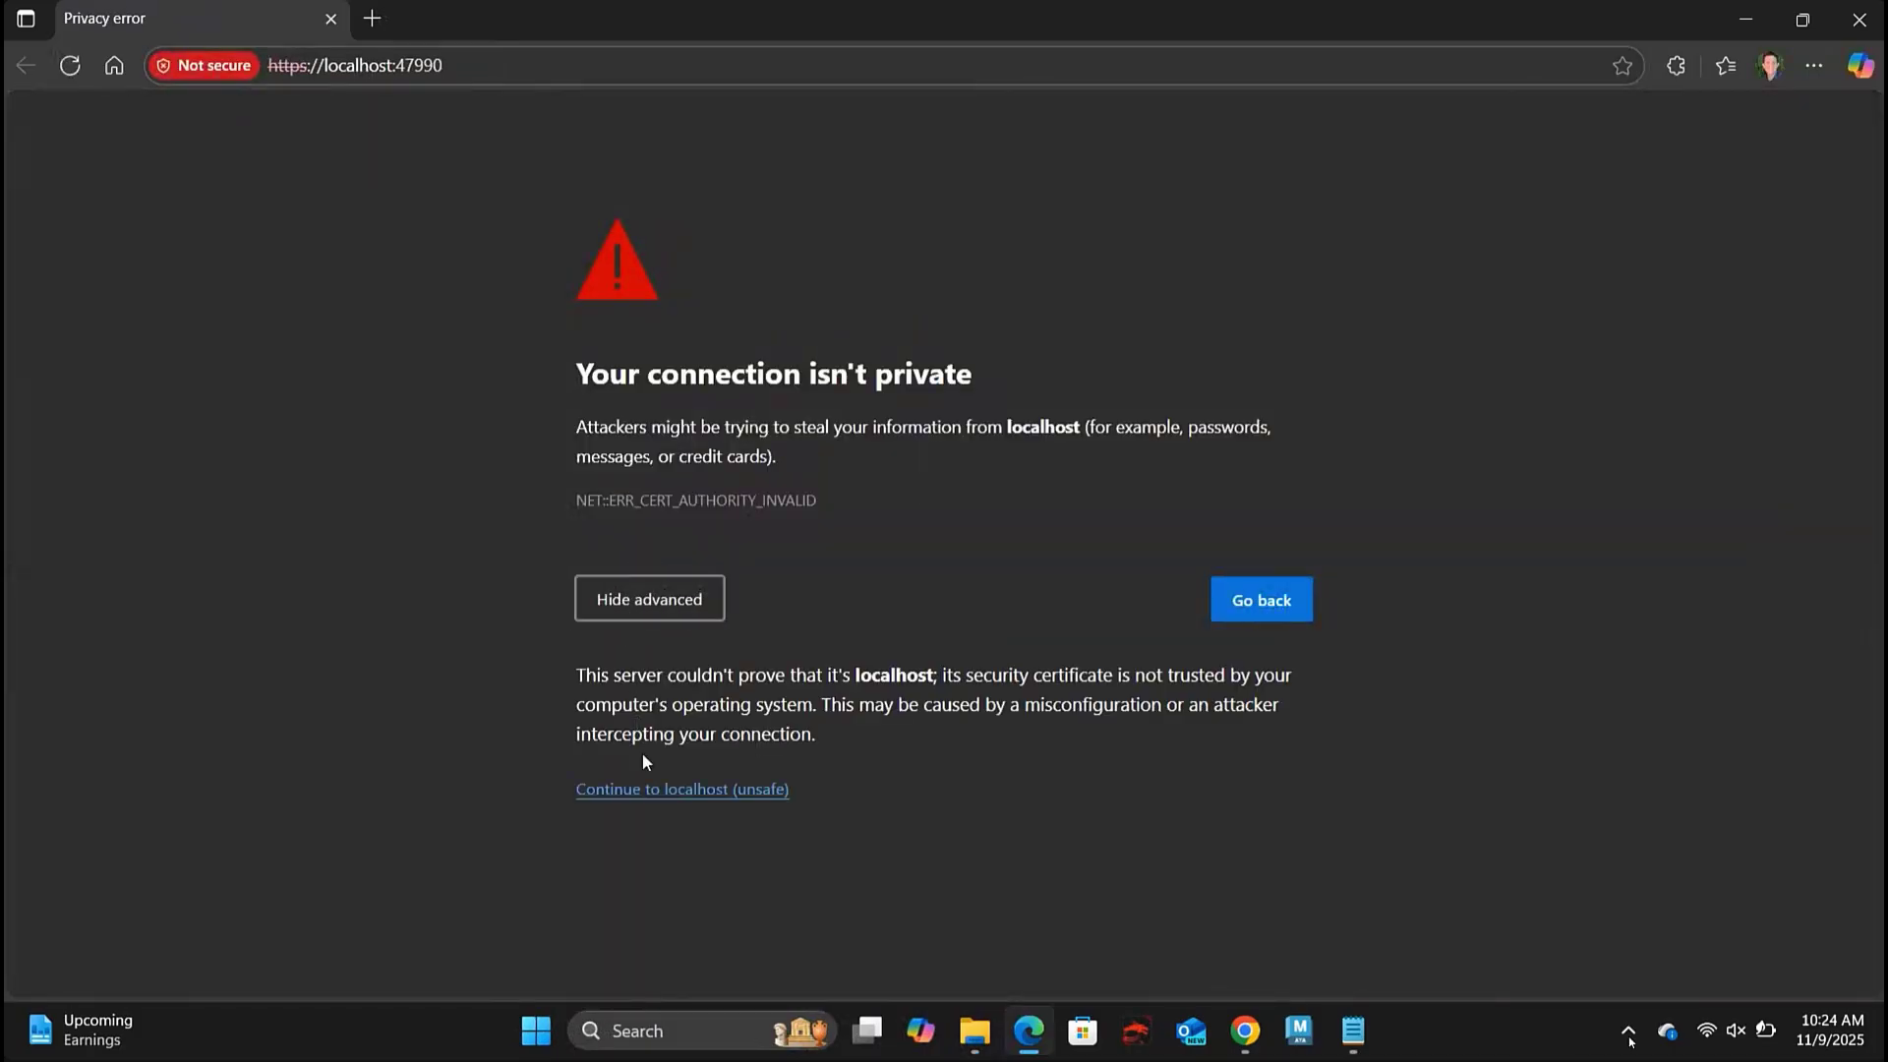
pyautogui.click(646, 791)
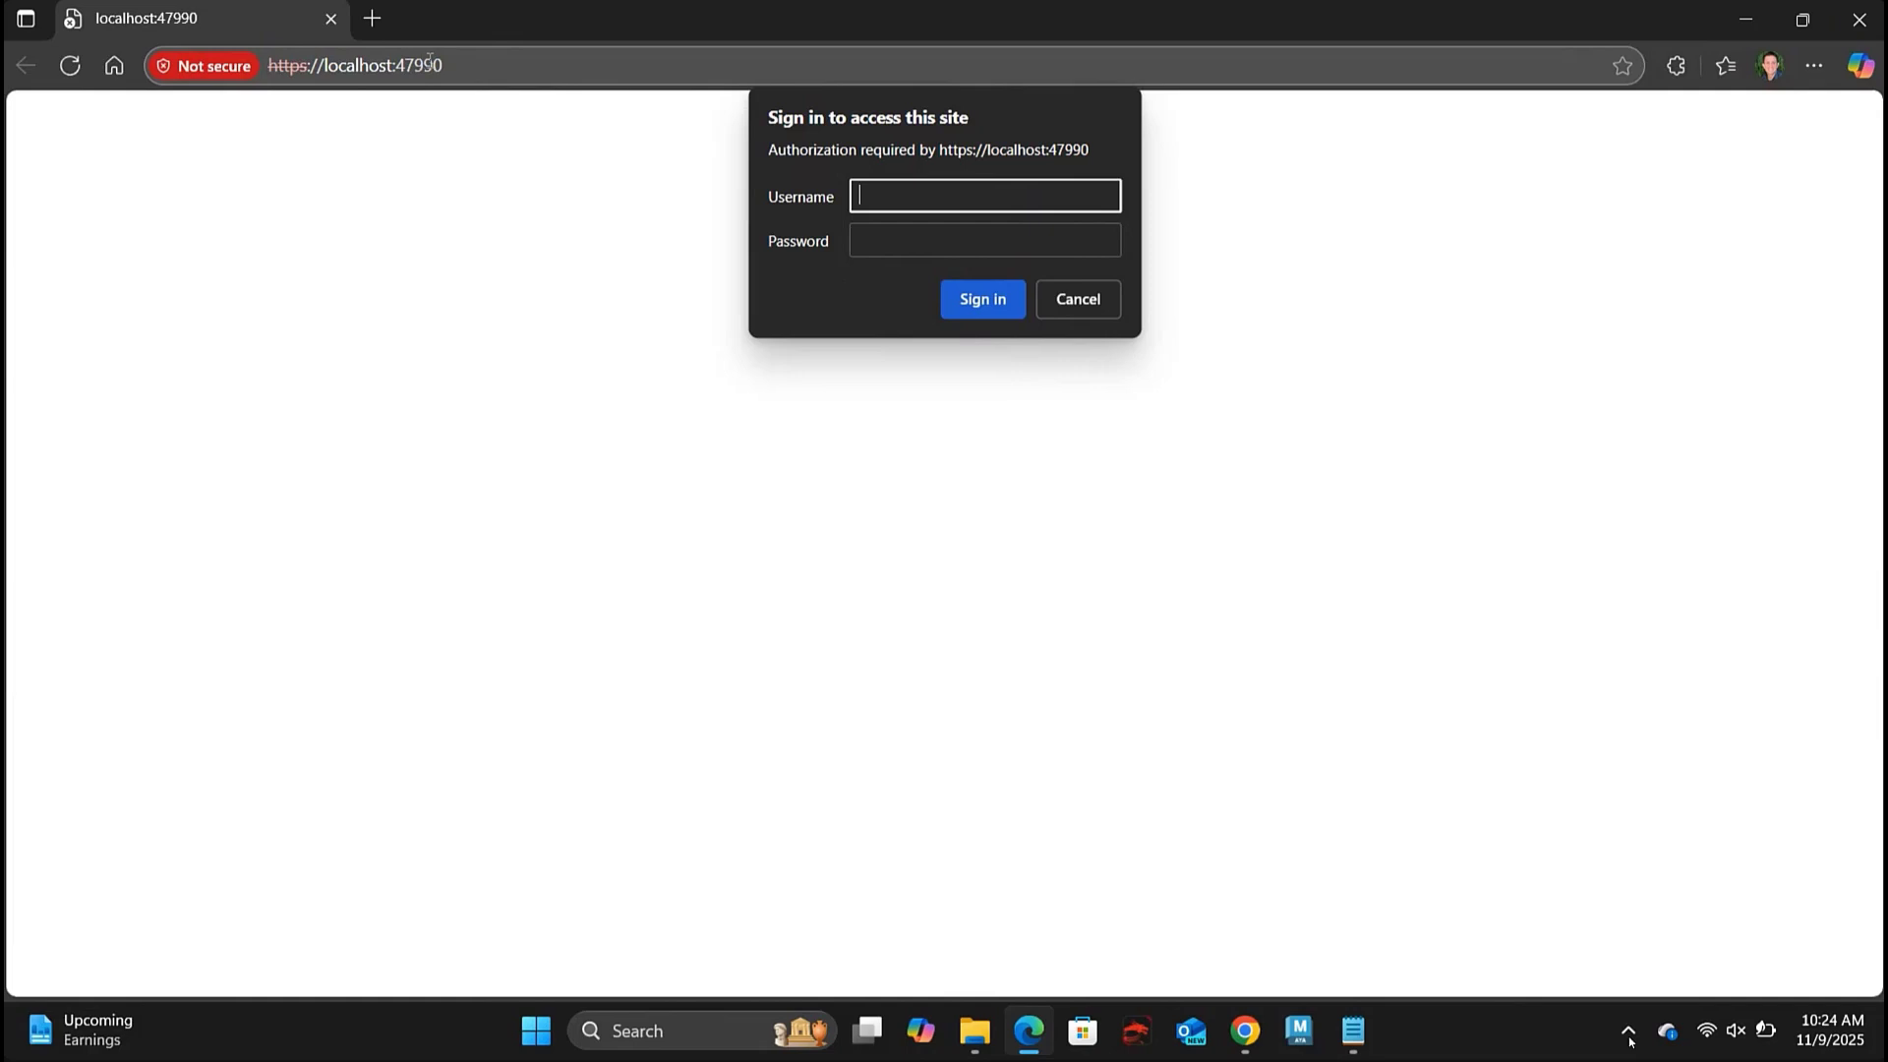
pyautogui.click(1071, 297)
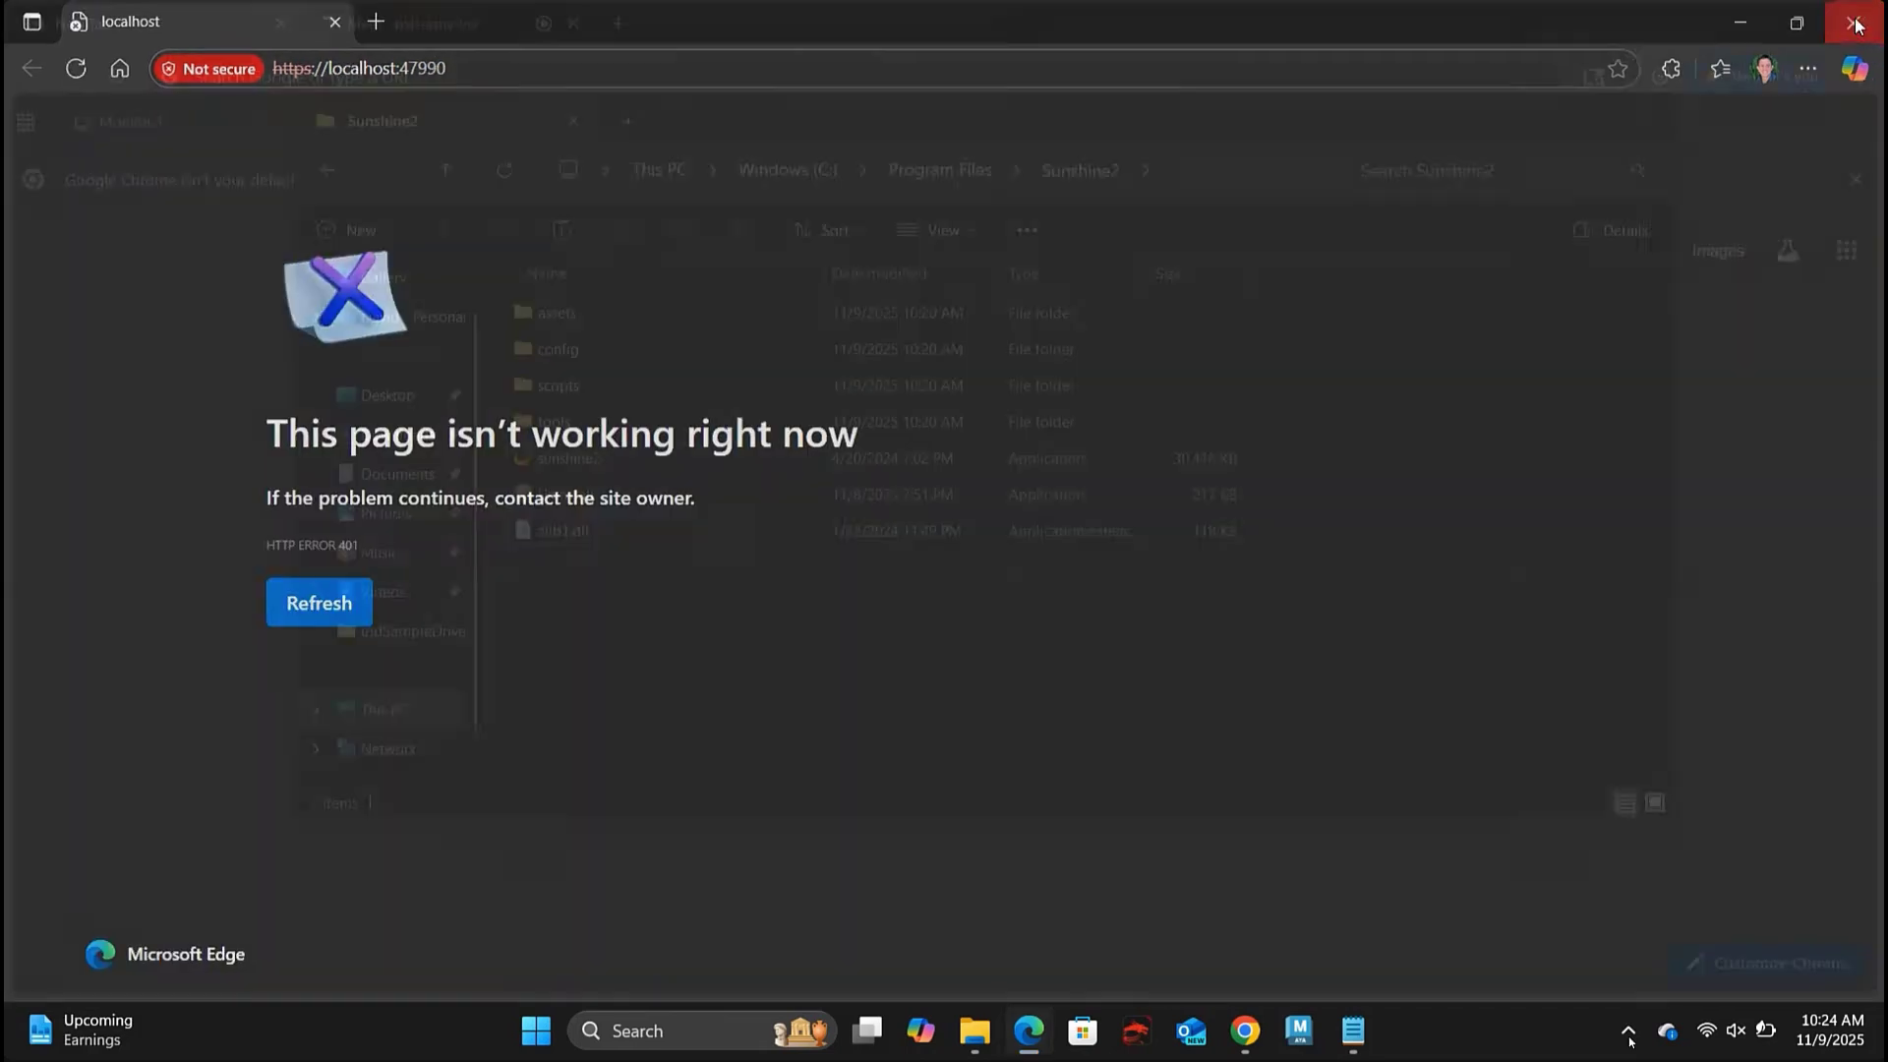
pyautogui.click(1857, 20)
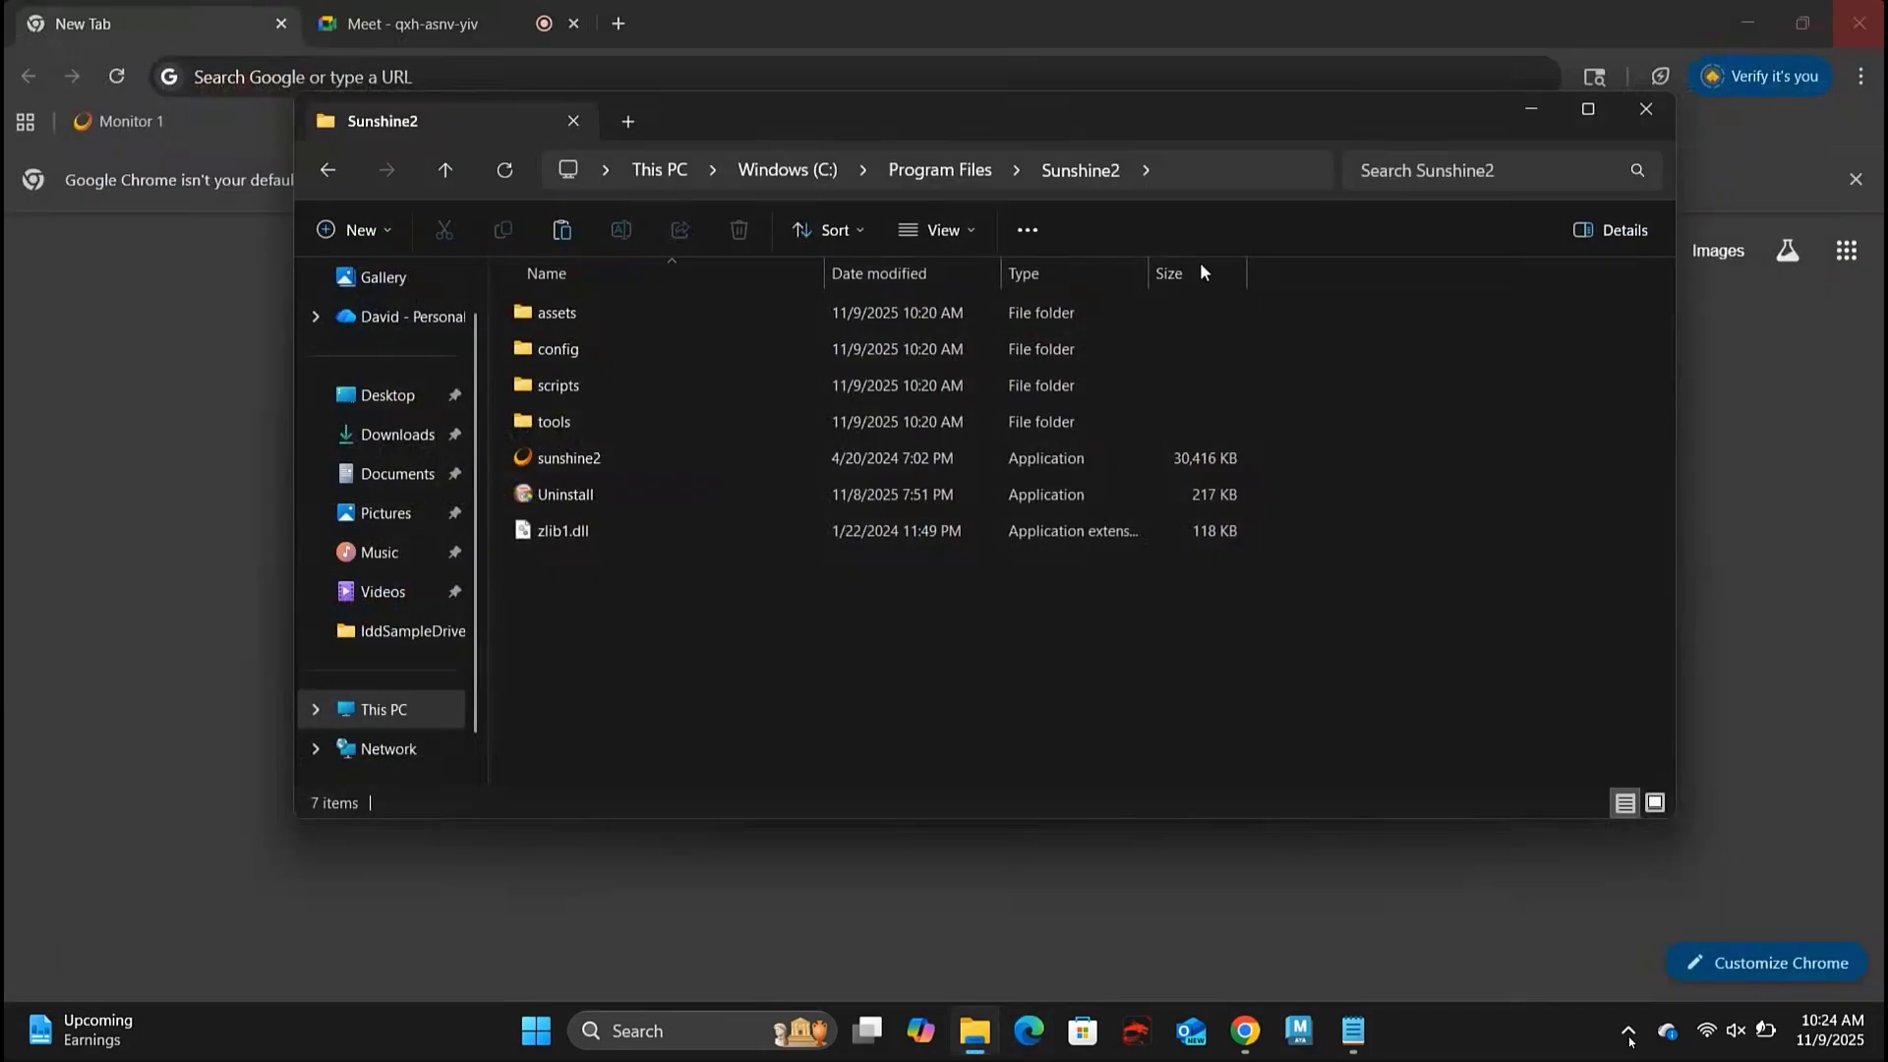
pyautogui.click(583, 460)
pyautogui.doubleClick(581, 460)
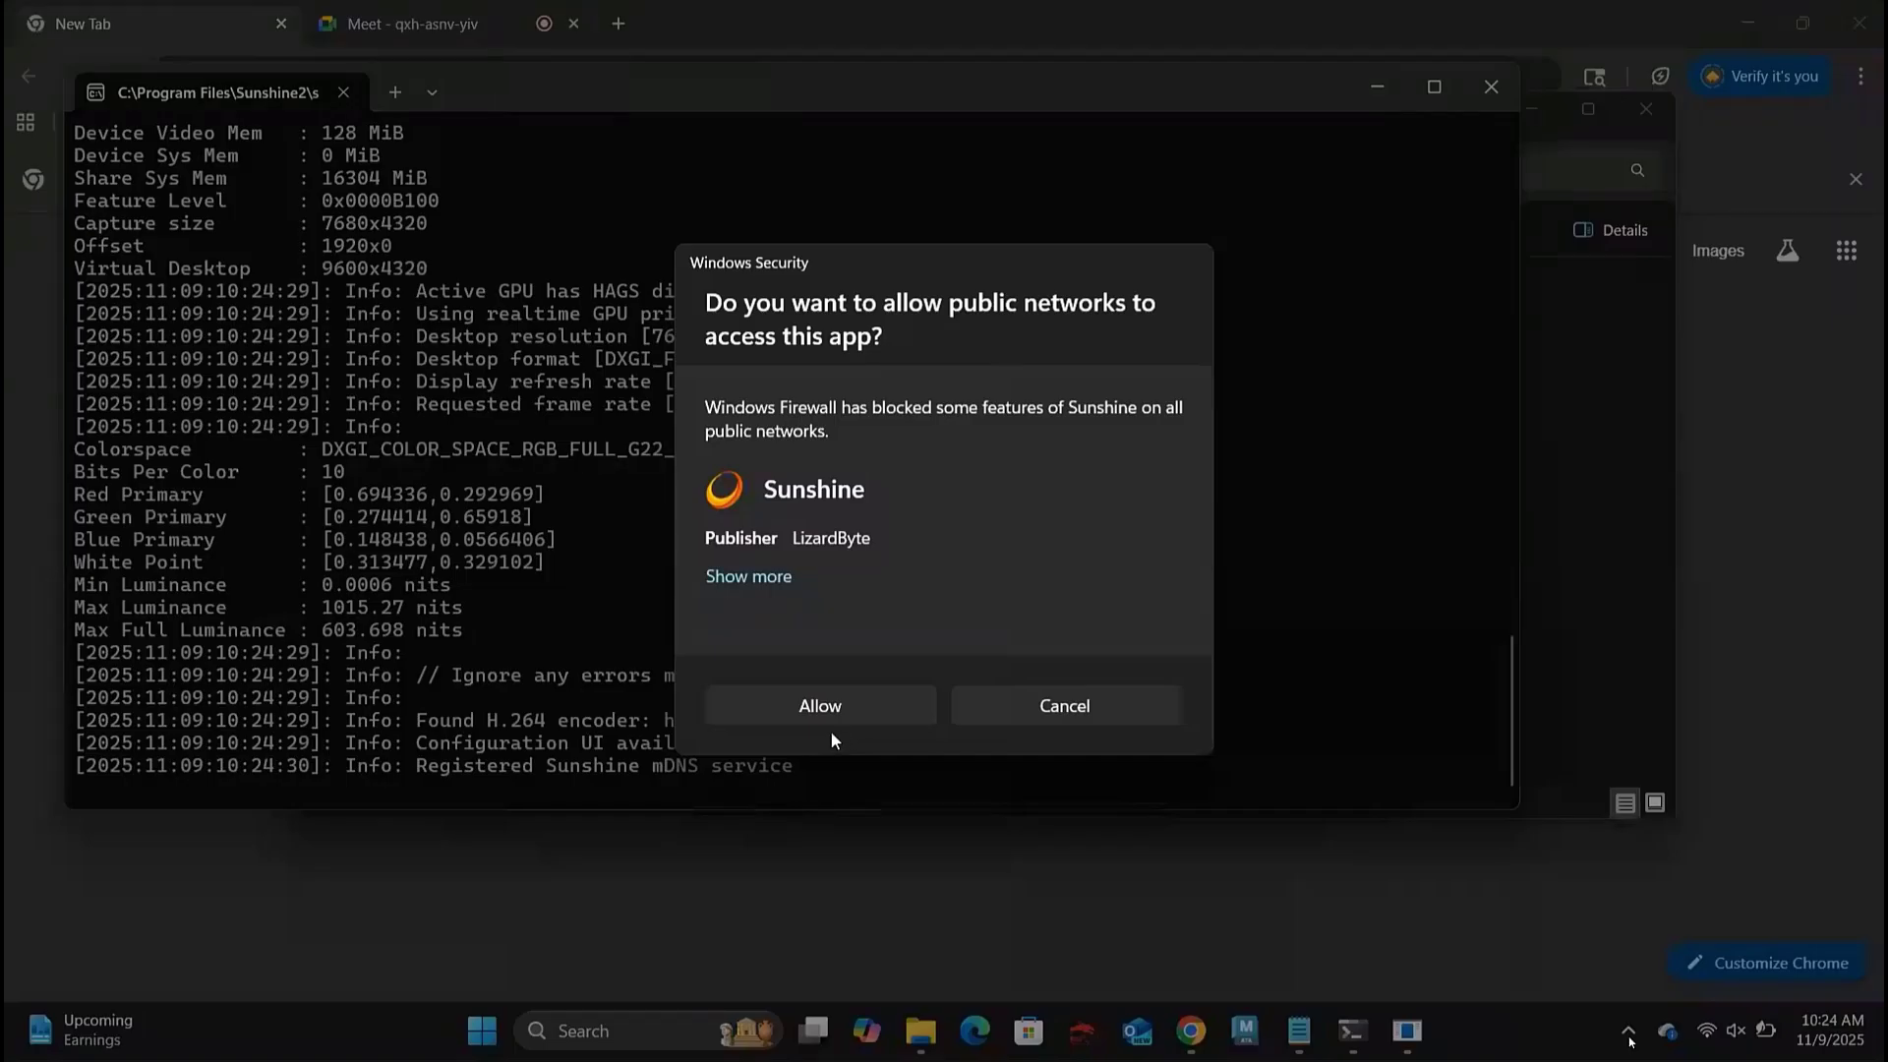
pyautogui.click(846, 706)
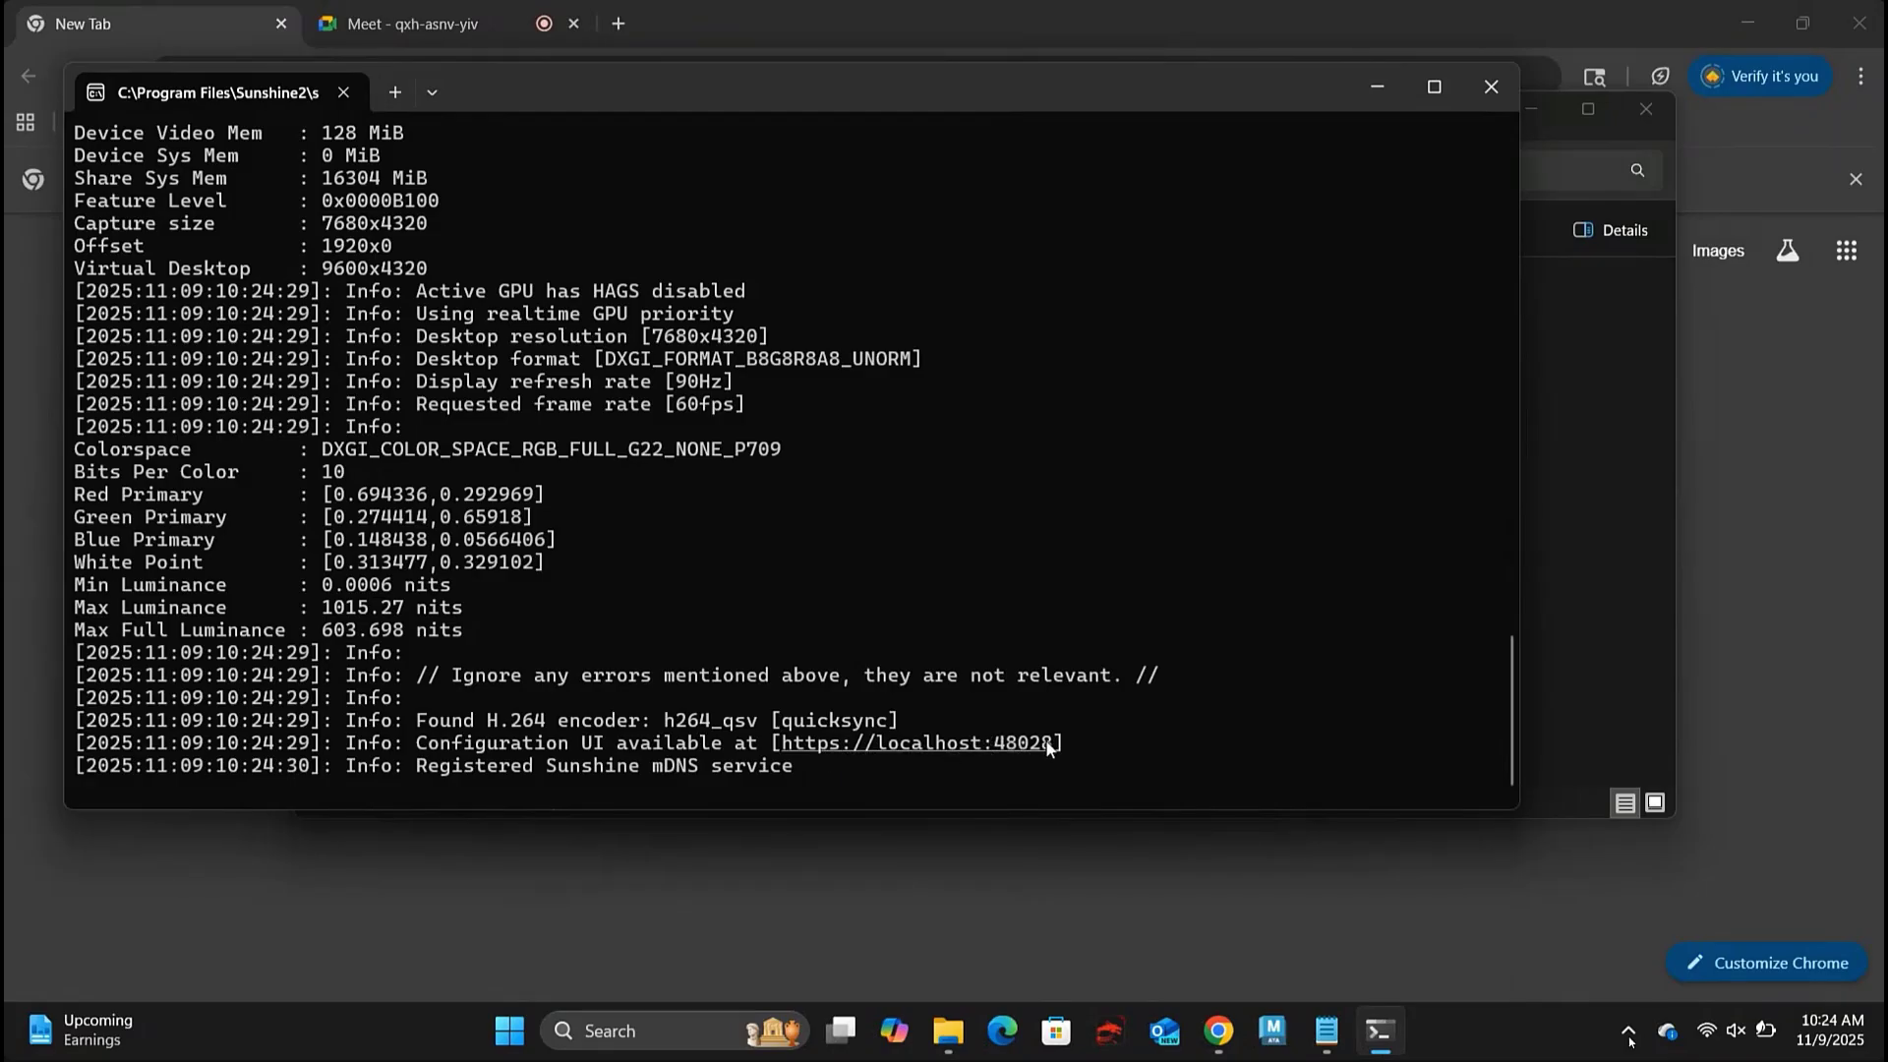
pyautogui.moveTo(1049, 745); pyautogui.dragTo(778, 741)
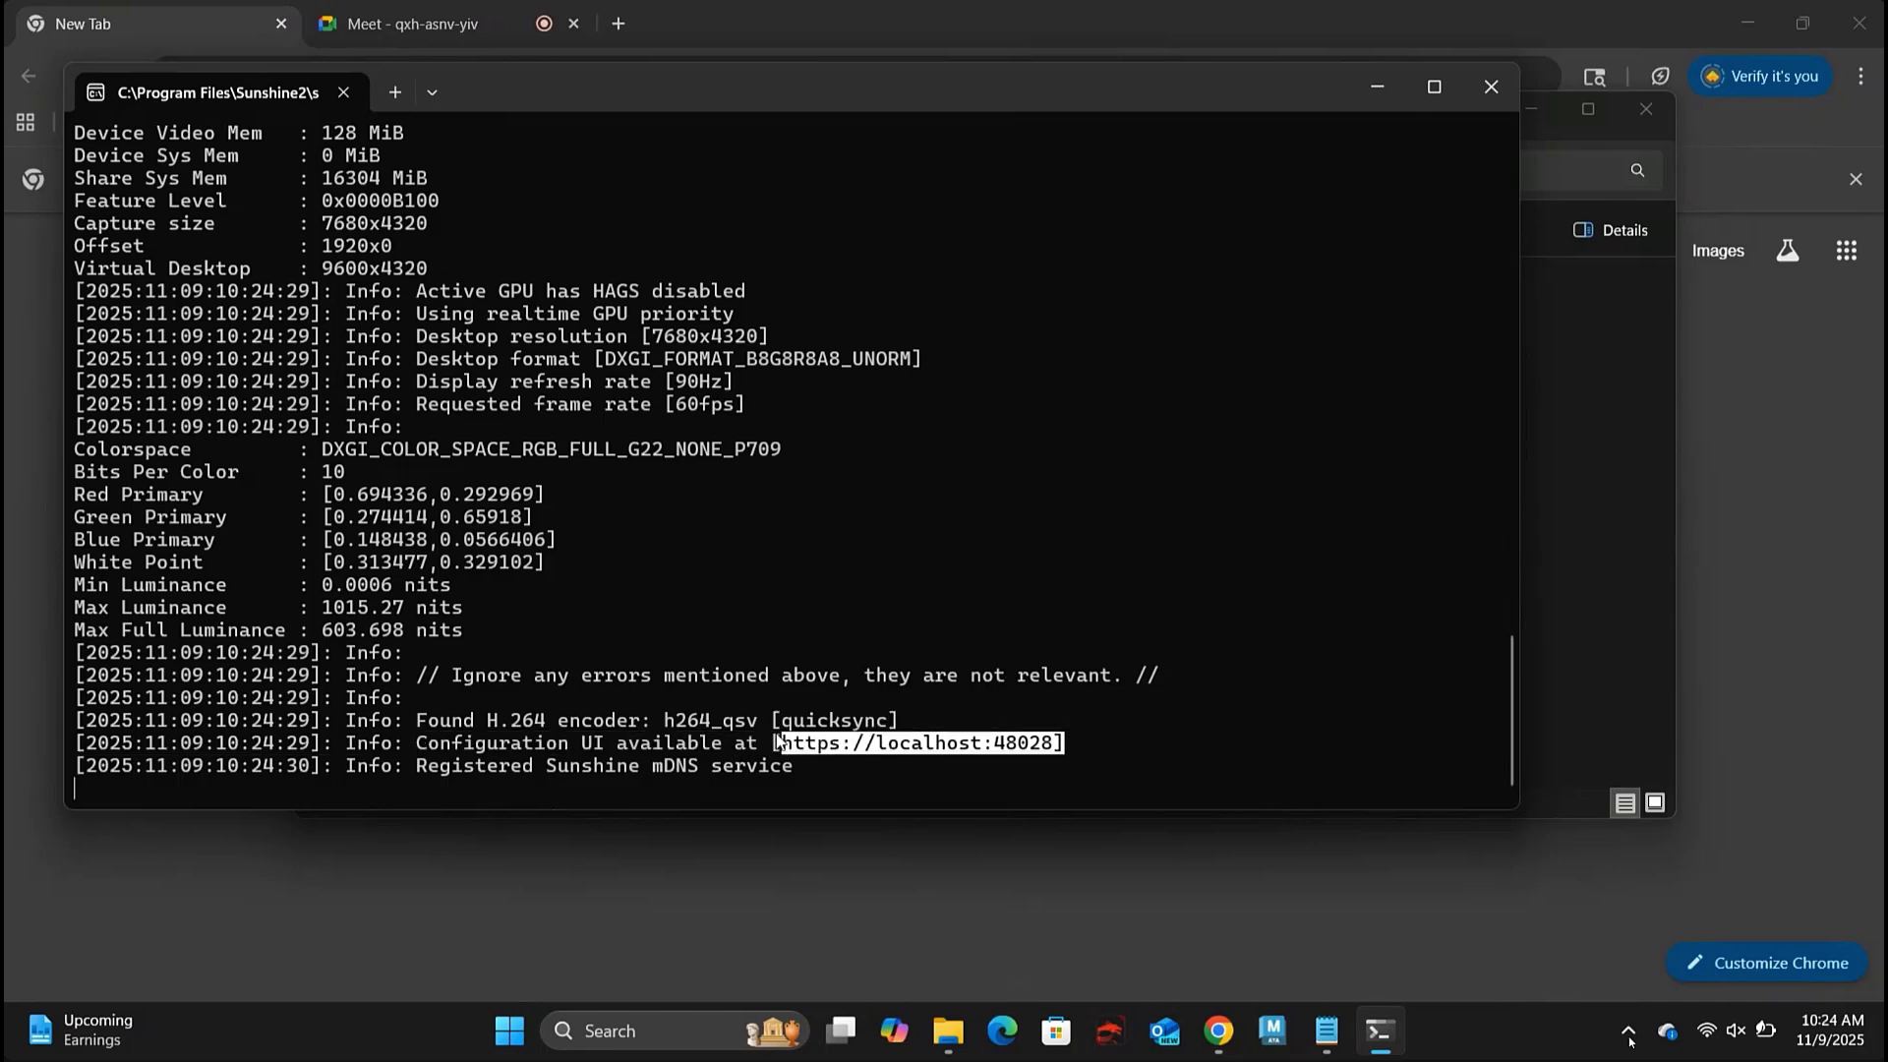
pyautogui.hotkey('ctrl', 'c')
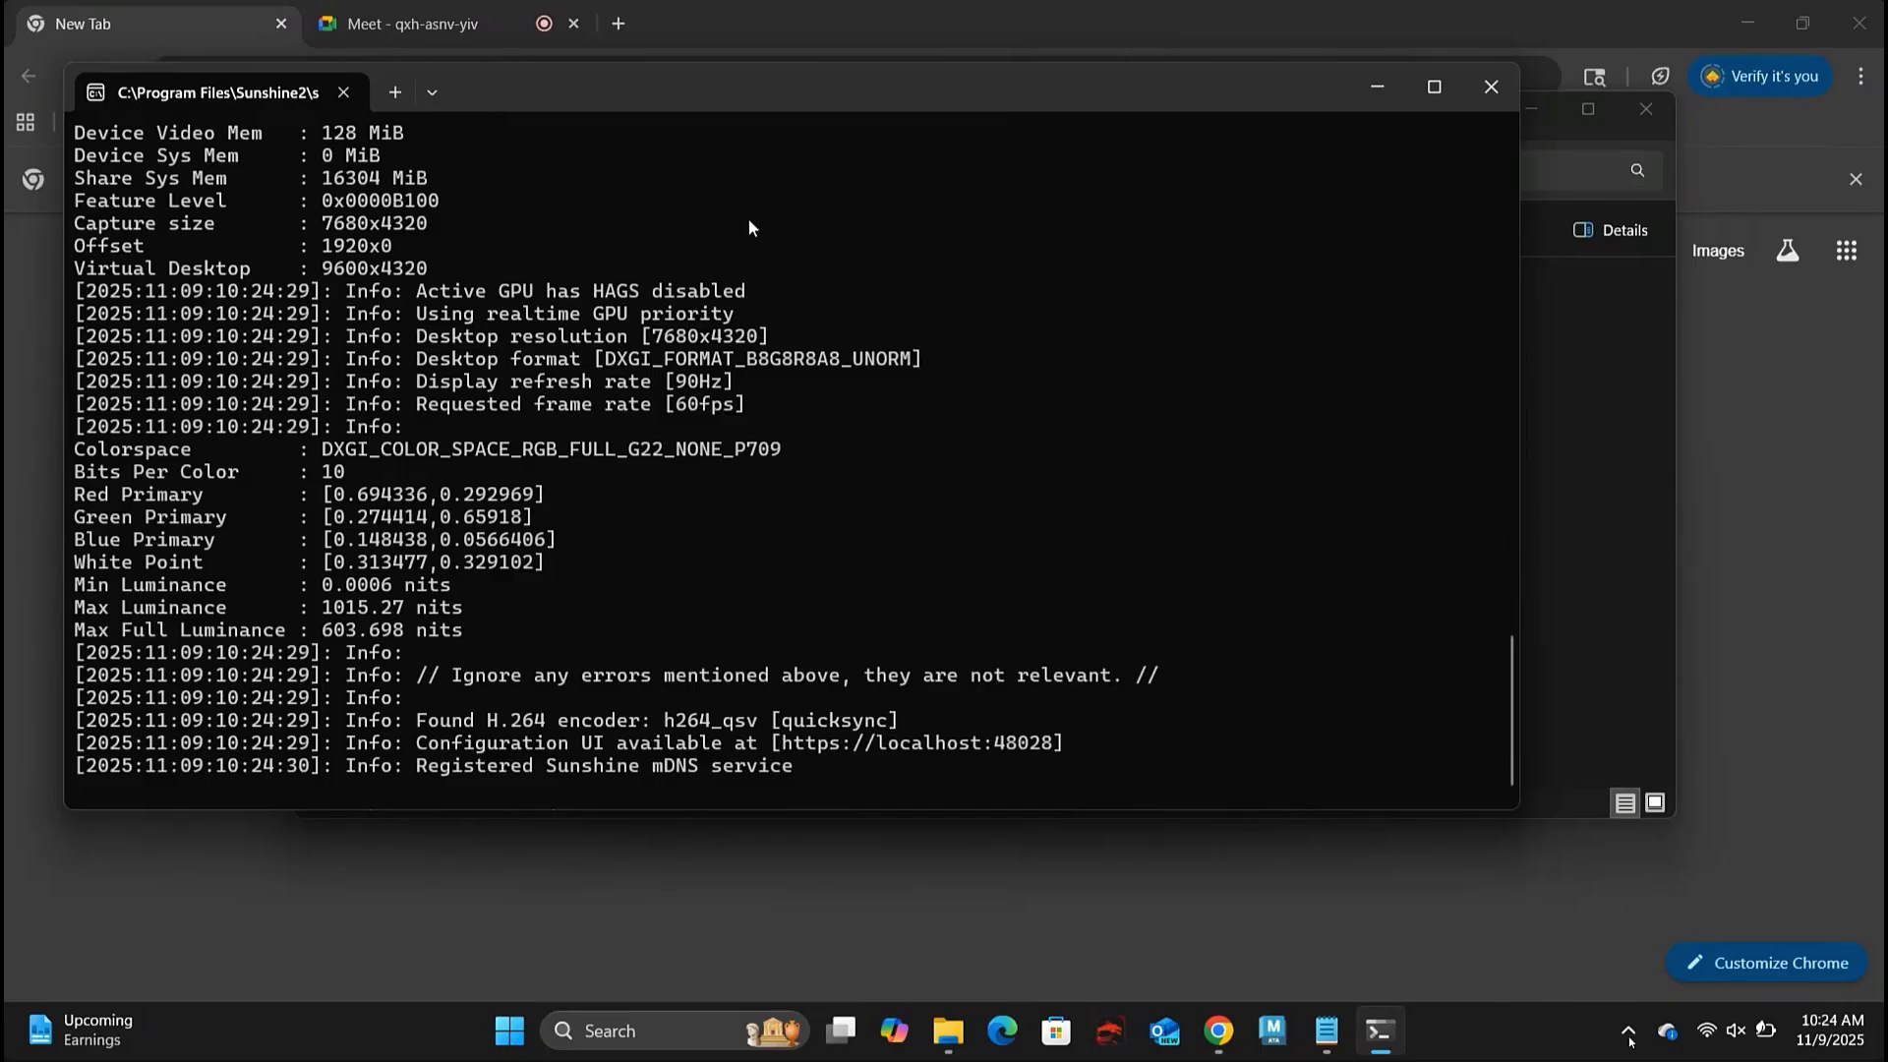
pyautogui.click(620, 24)
pyautogui.hotkey('ctrl', 'v')
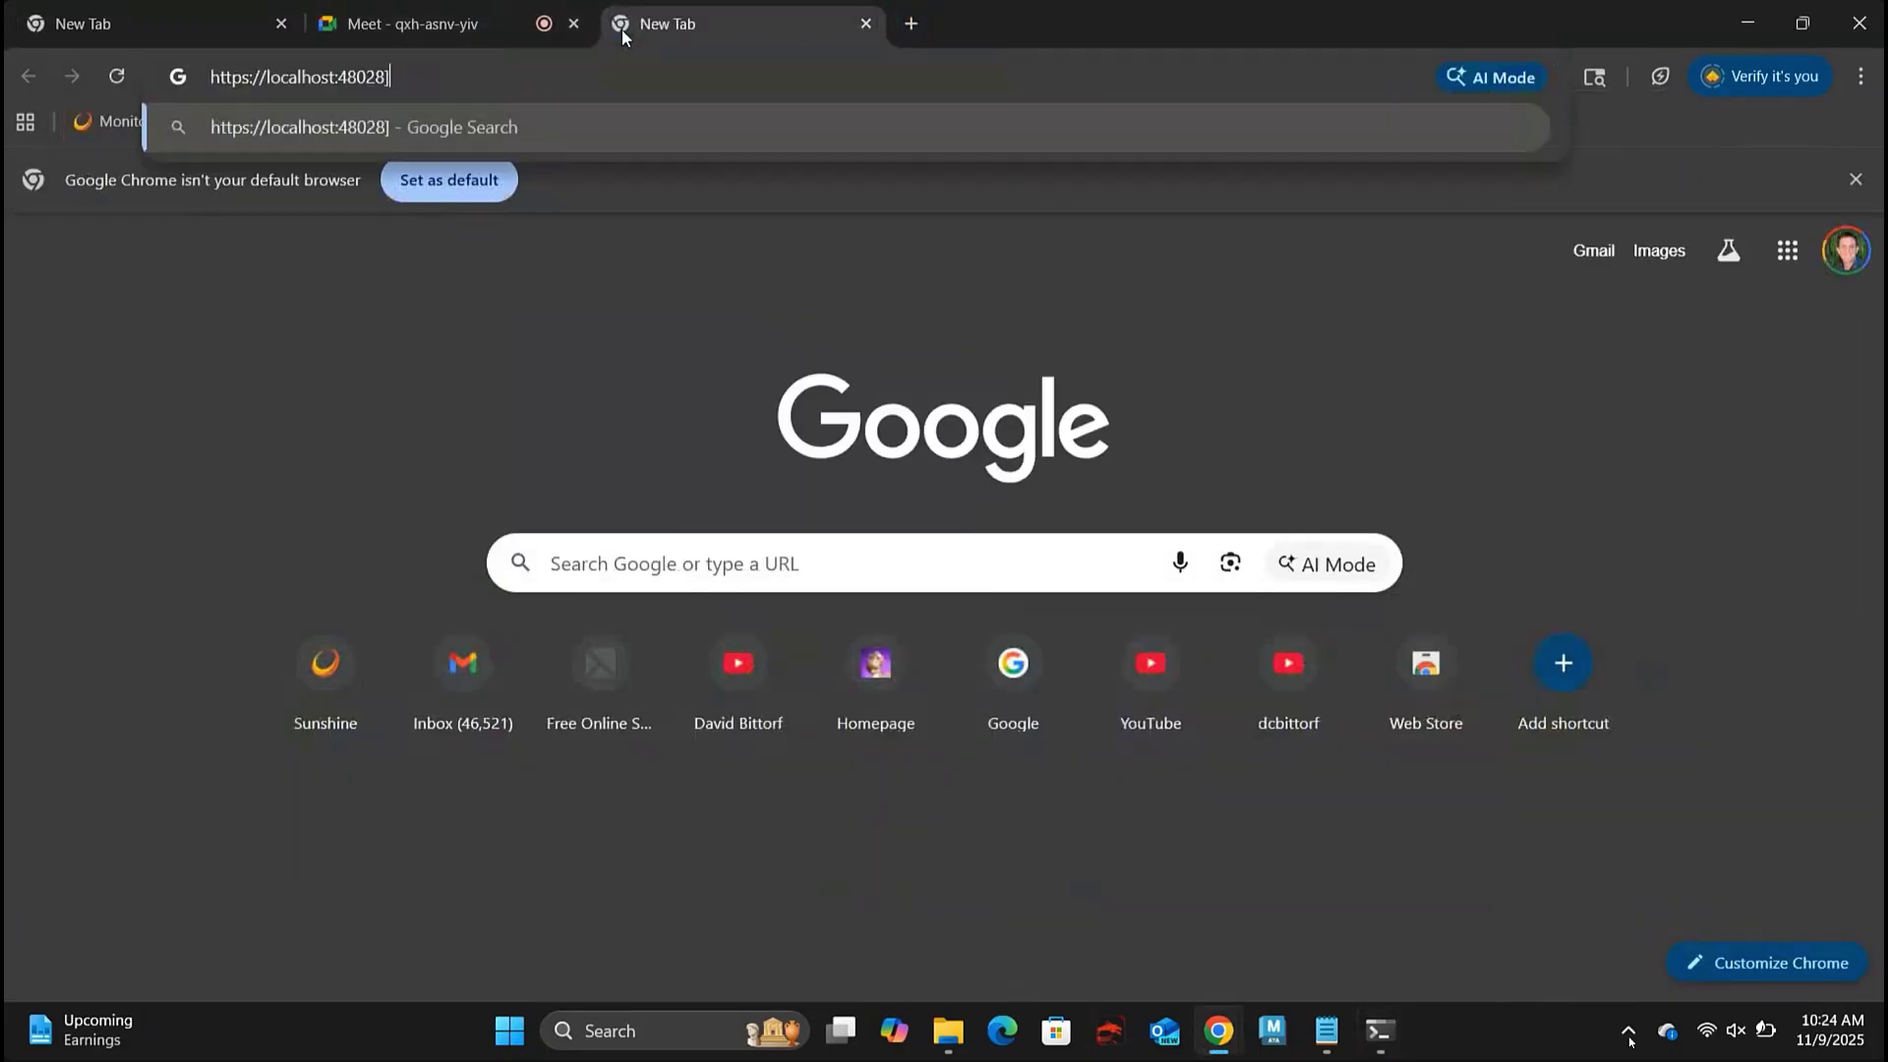
pyautogui.press('BackSpace')
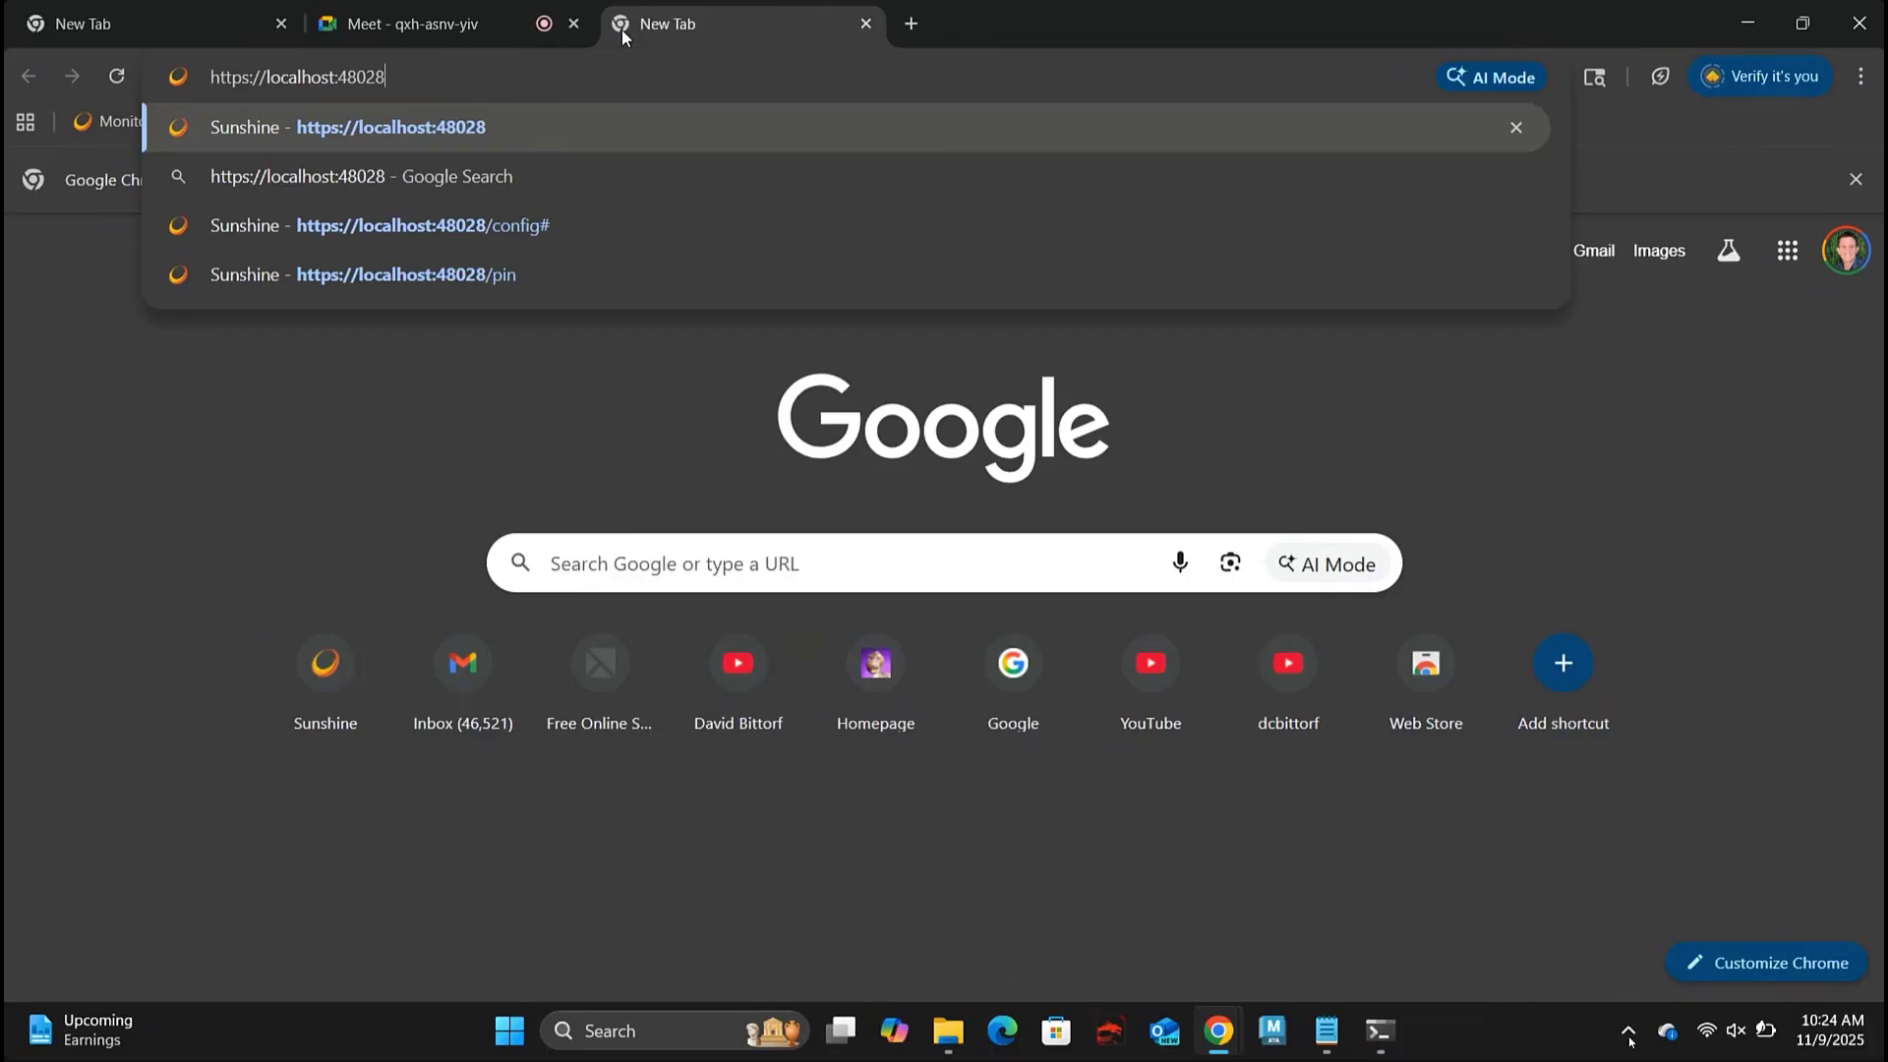
pyautogui.press('Return')
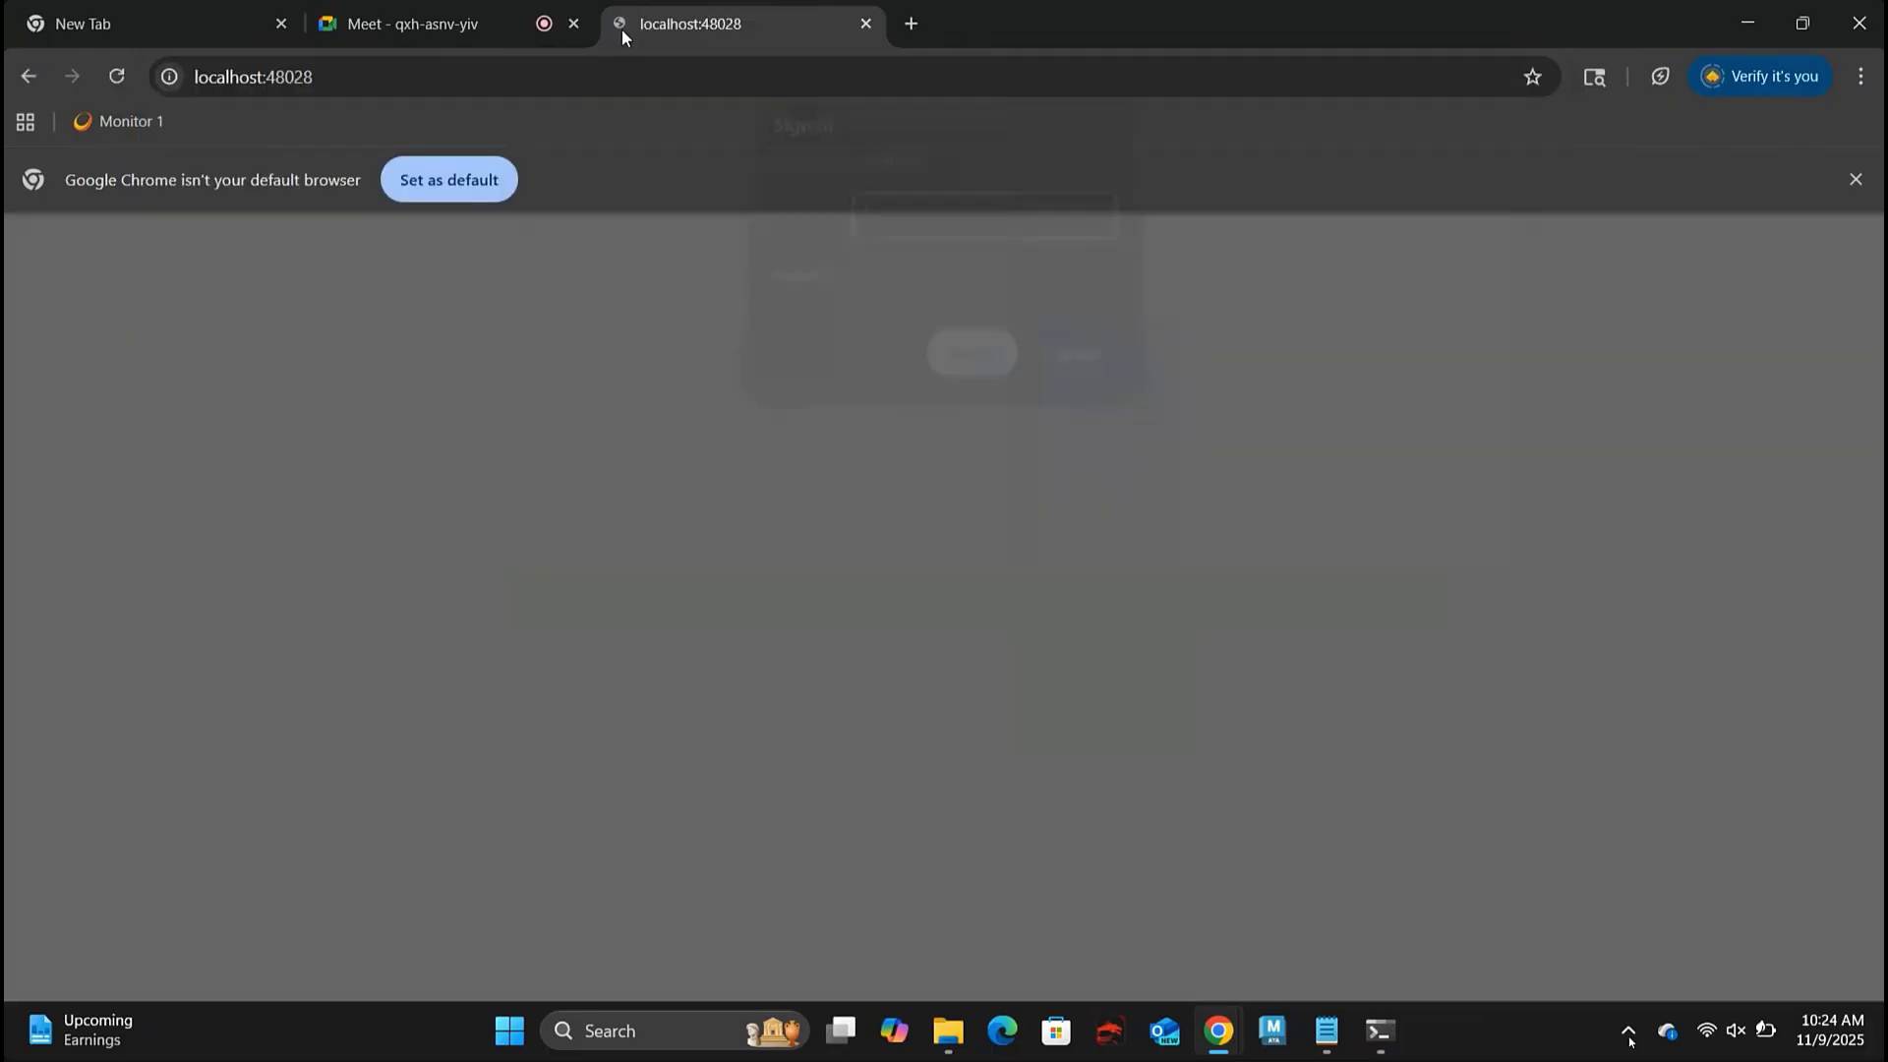
pyautogui.write('dcbittorf')
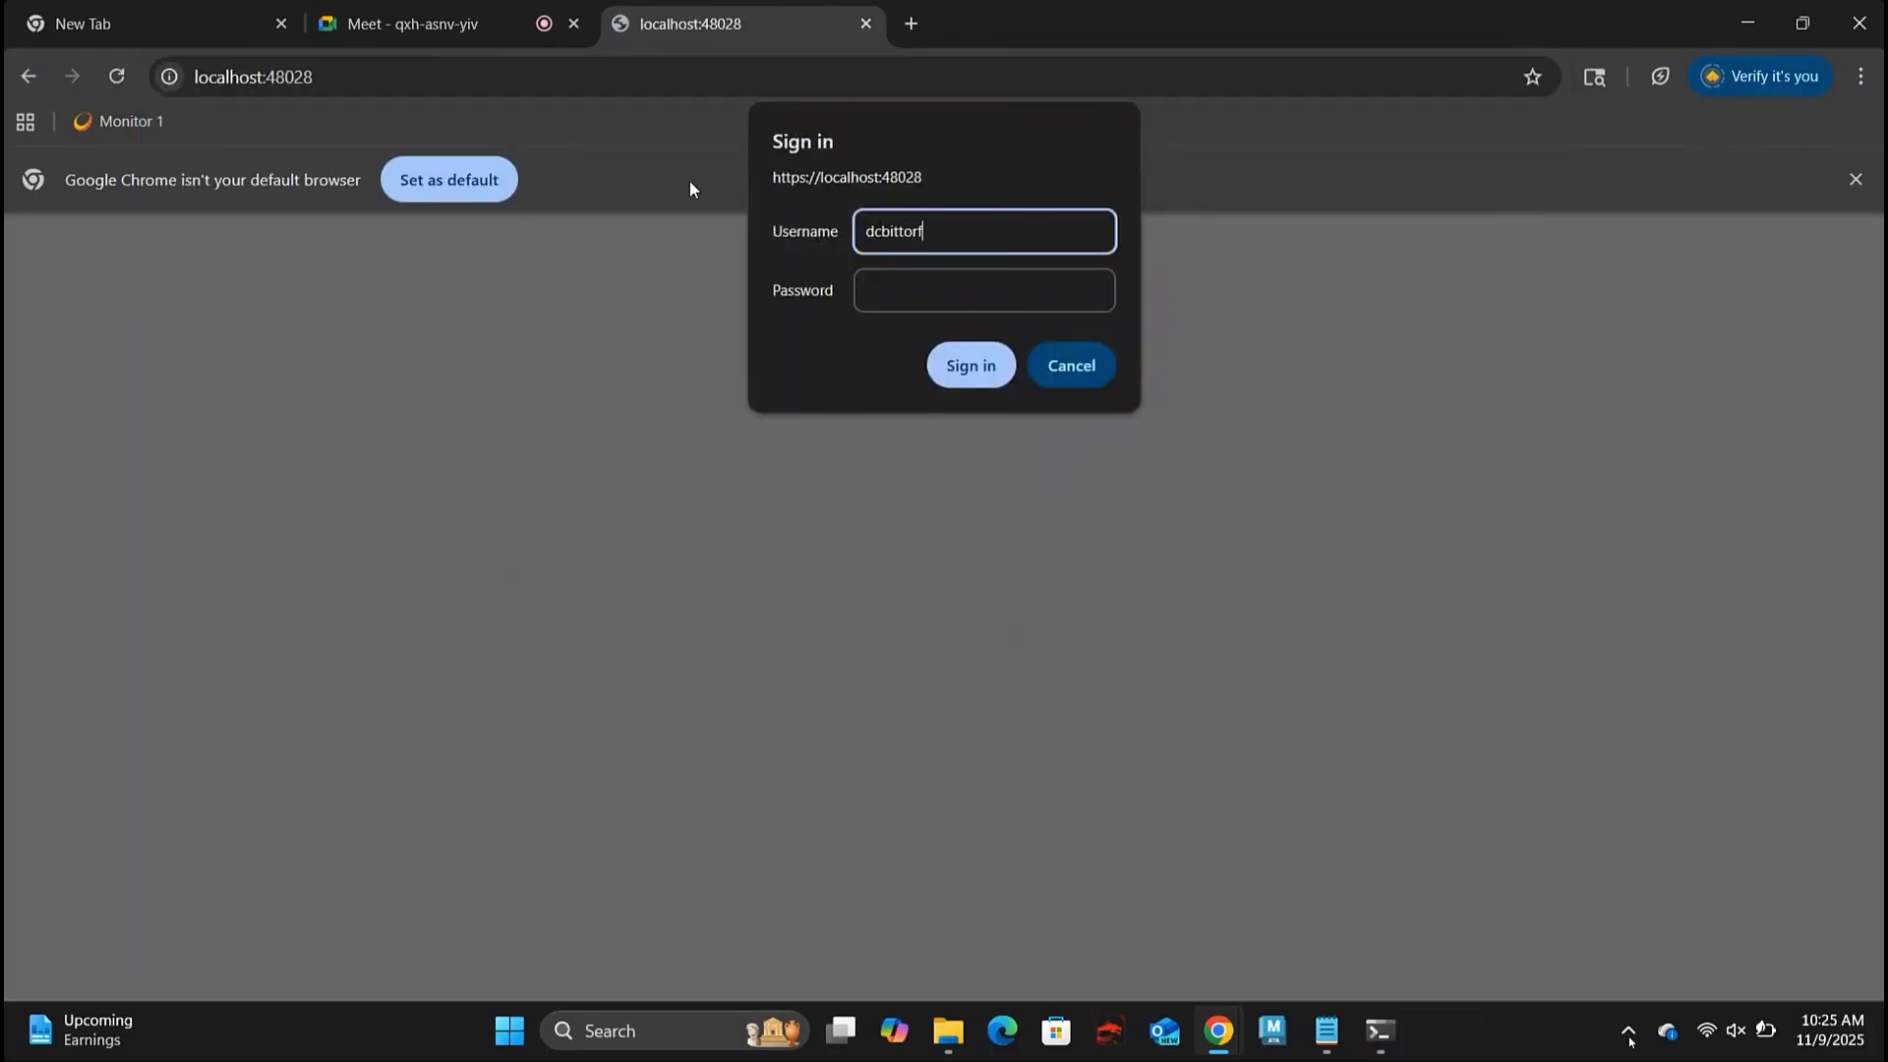
pyautogui.press('Tab')
pyautogui.write('*****')
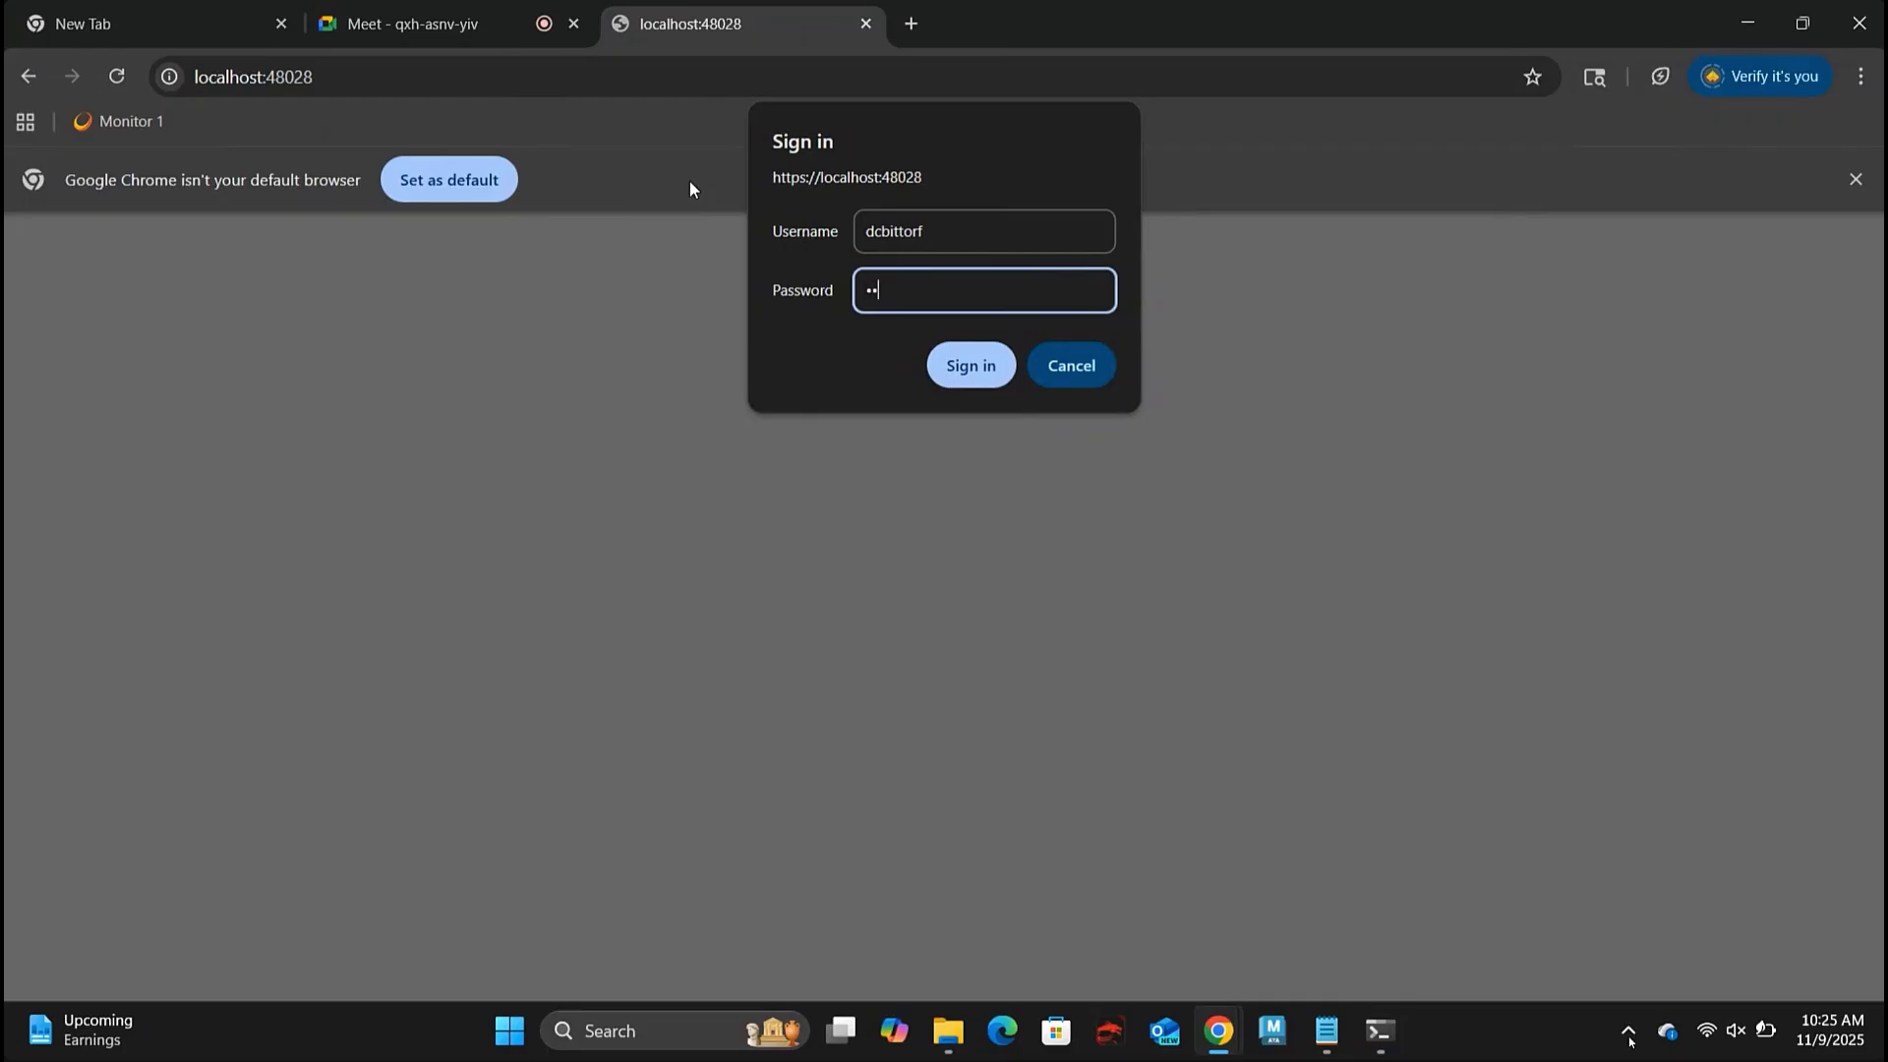
pyautogui.write('*****')
pyautogui.click(962, 382)
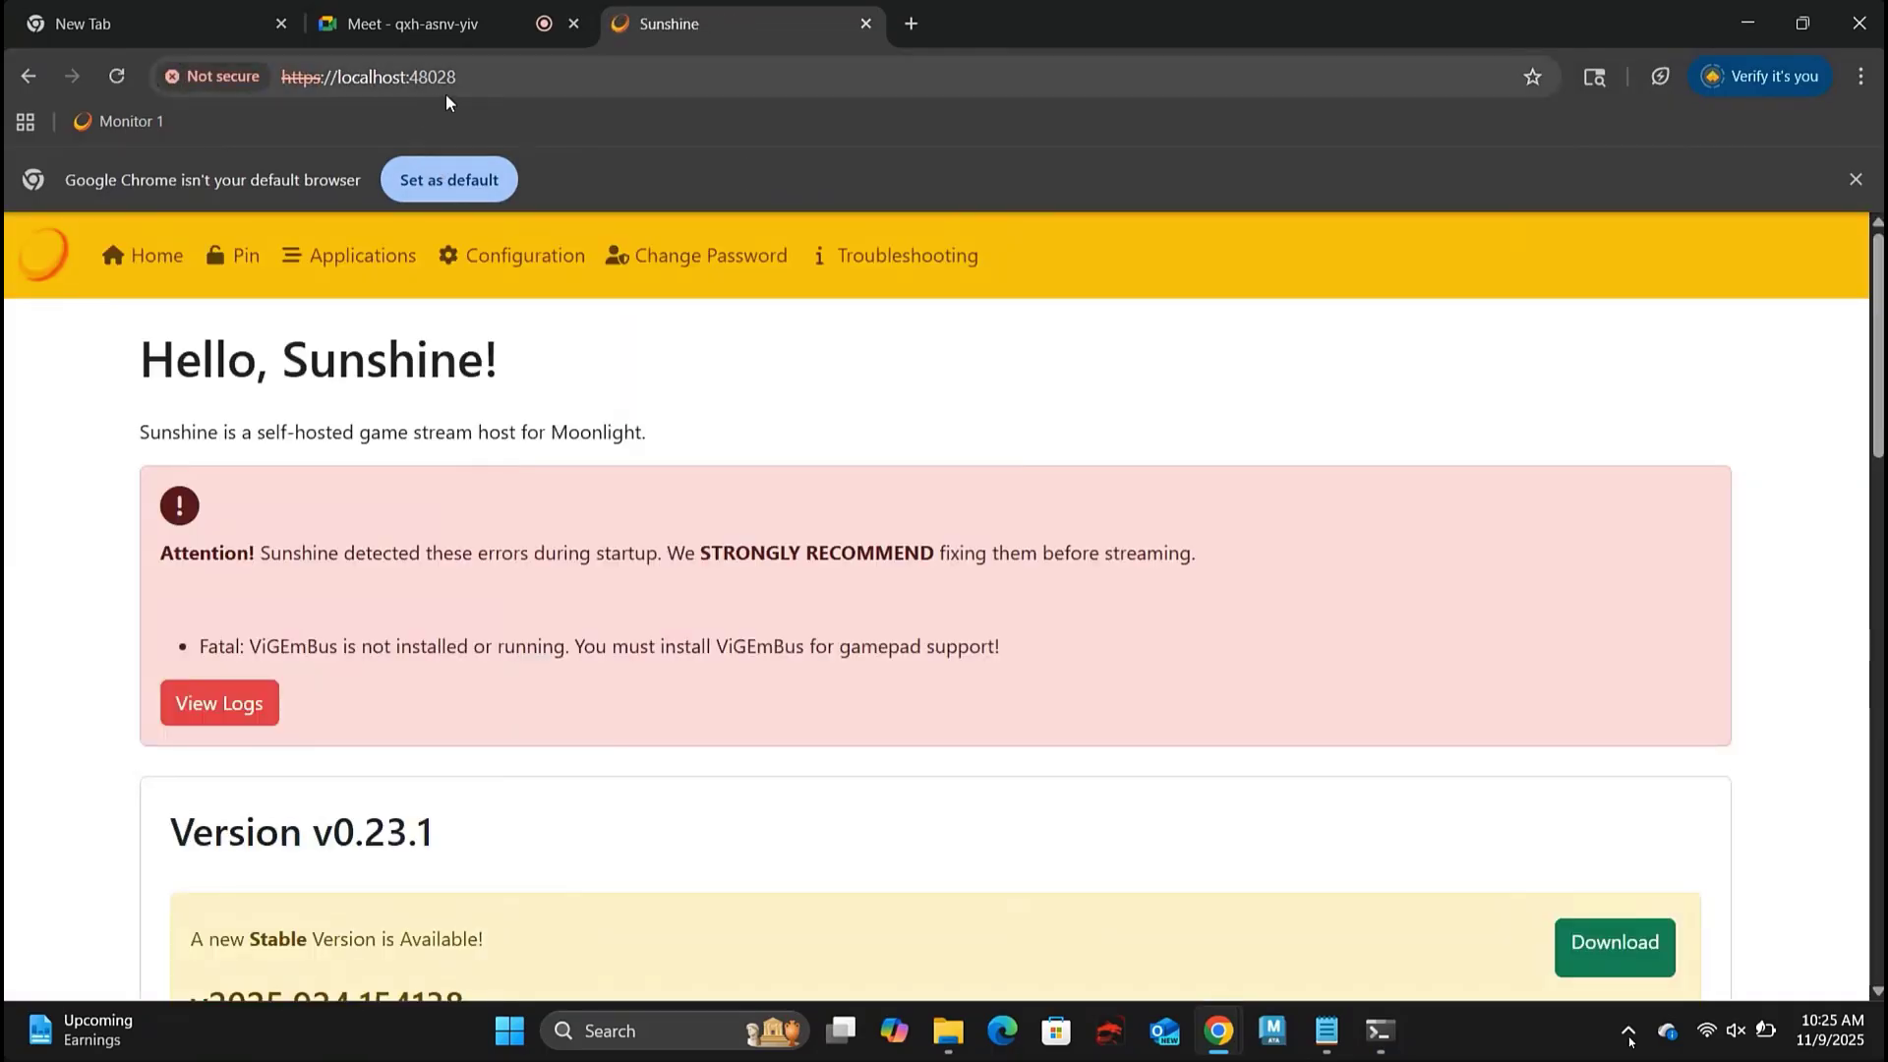
# - In another tab, open the Monitor 1 bookmark (port 47990) and sign in
pyautogui.click(909, 22)
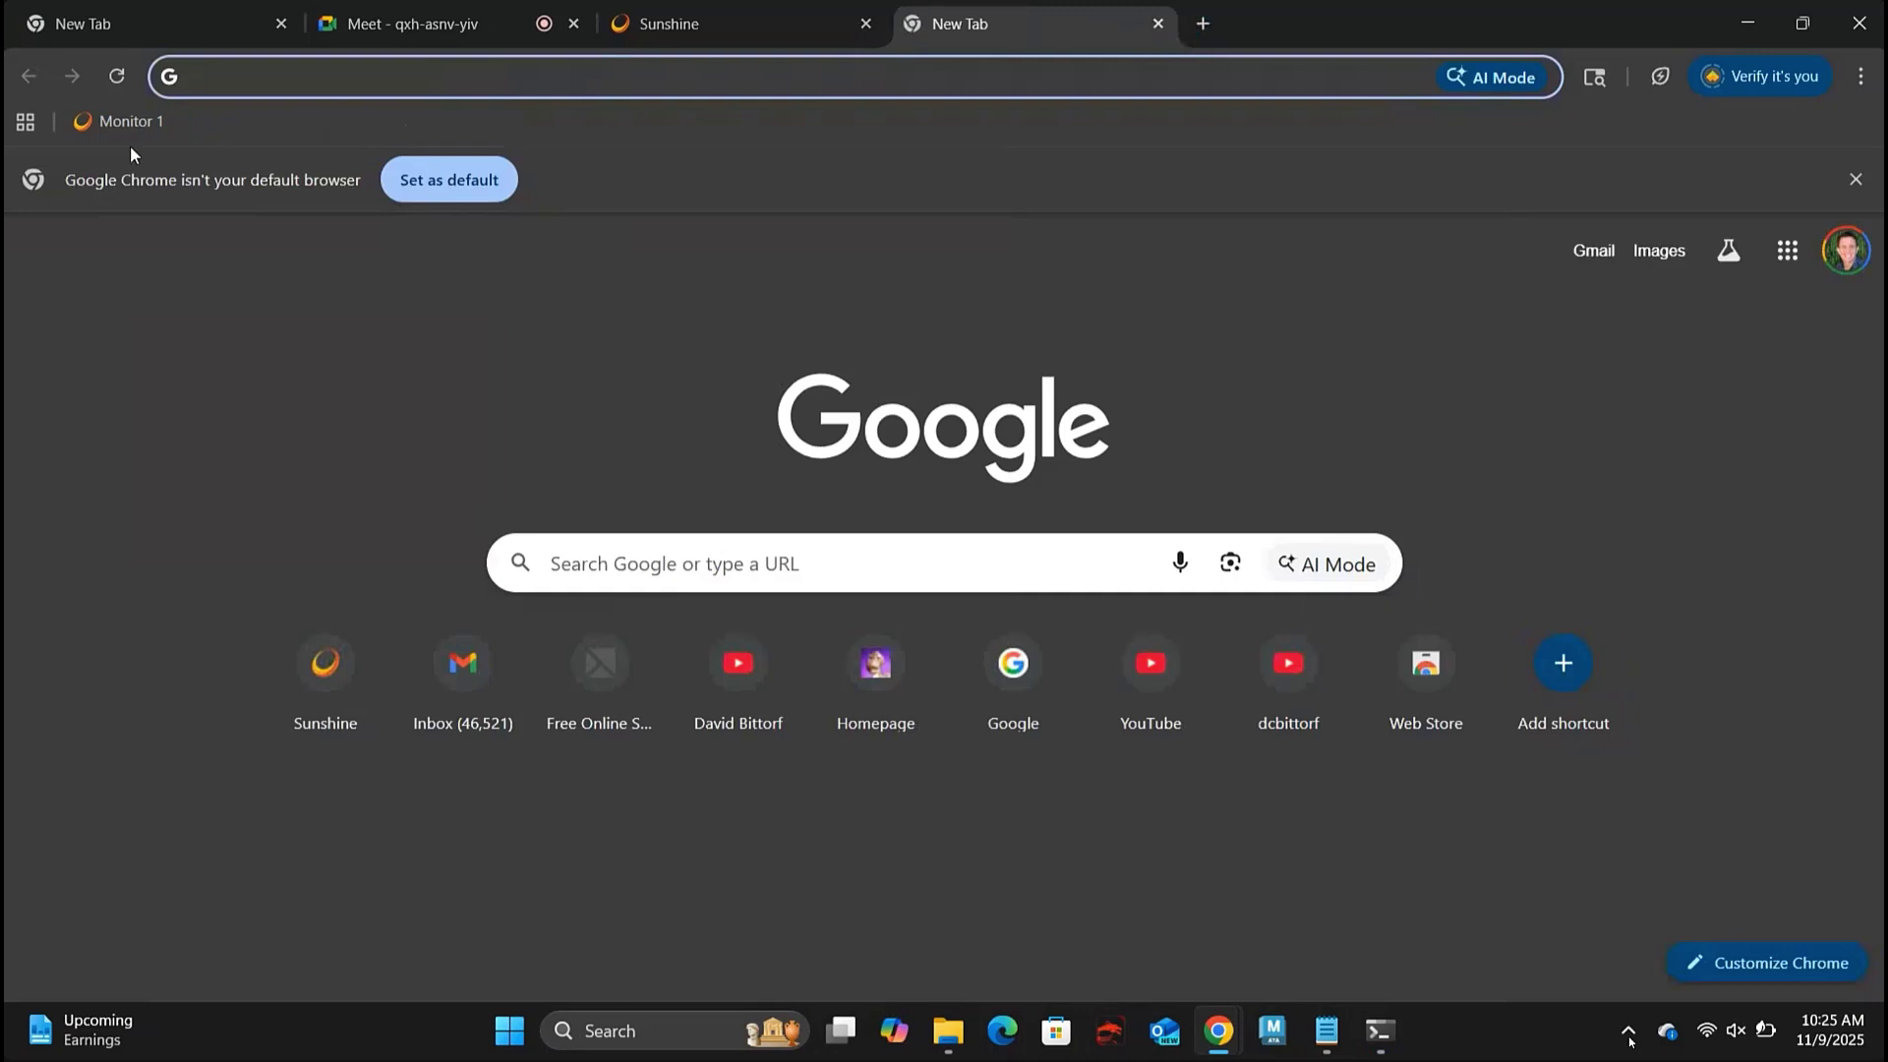
pyautogui.click(131, 119)
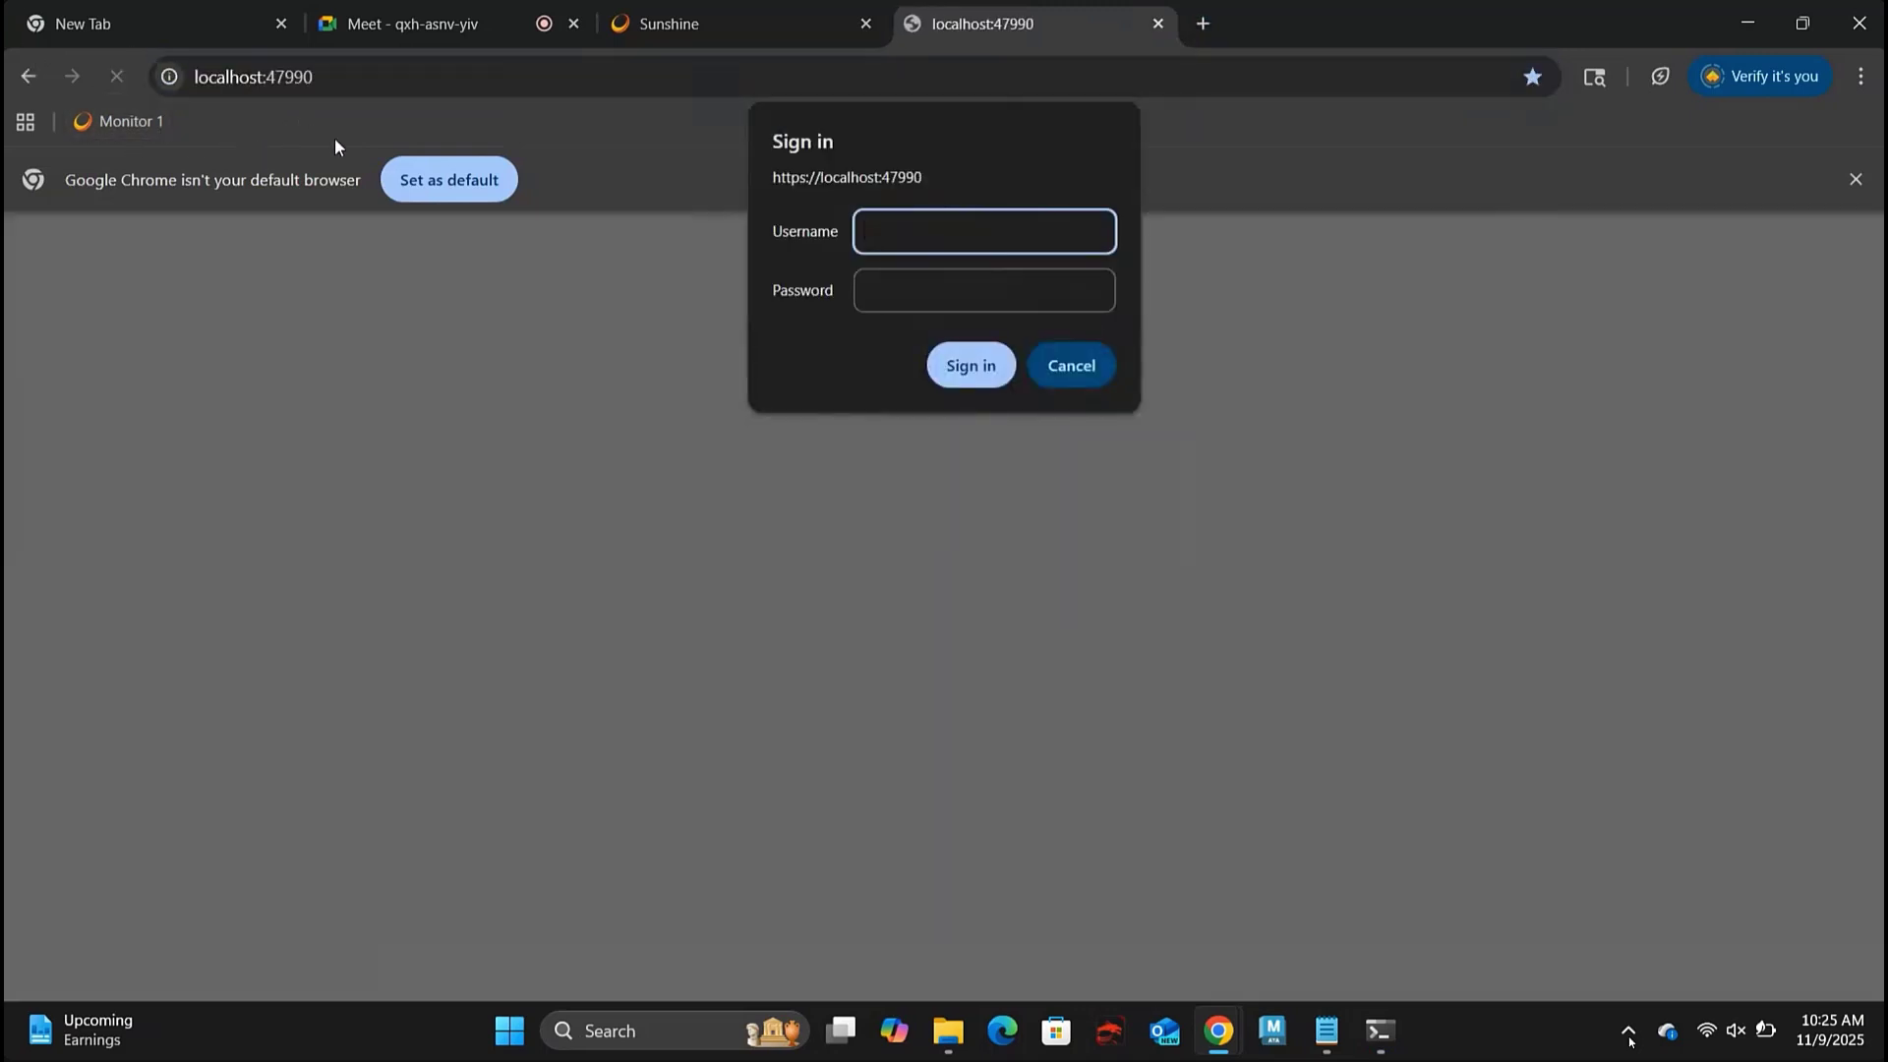
pyautogui.write('dcbittorf')
pyautogui.press('Tab')
pyautogui.write('*****')
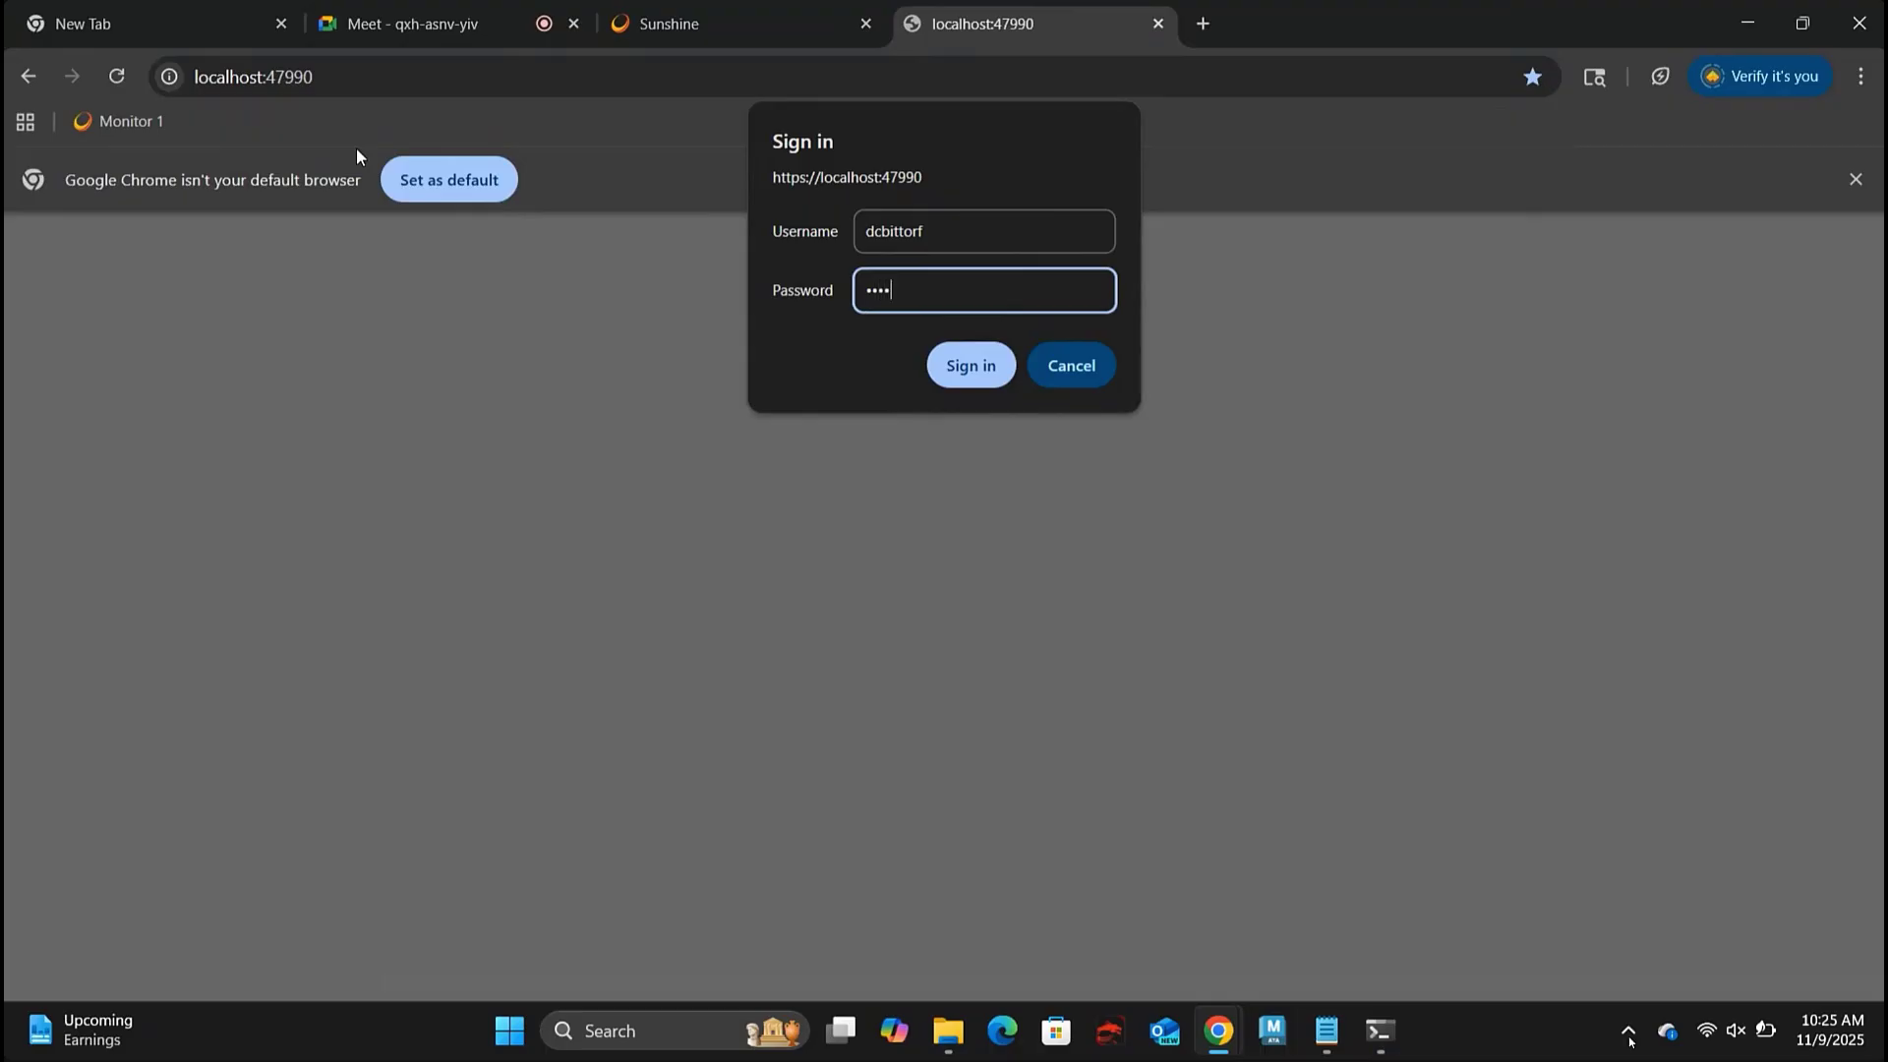
pyautogui.write('*****')
pyautogui.click(963, 379)
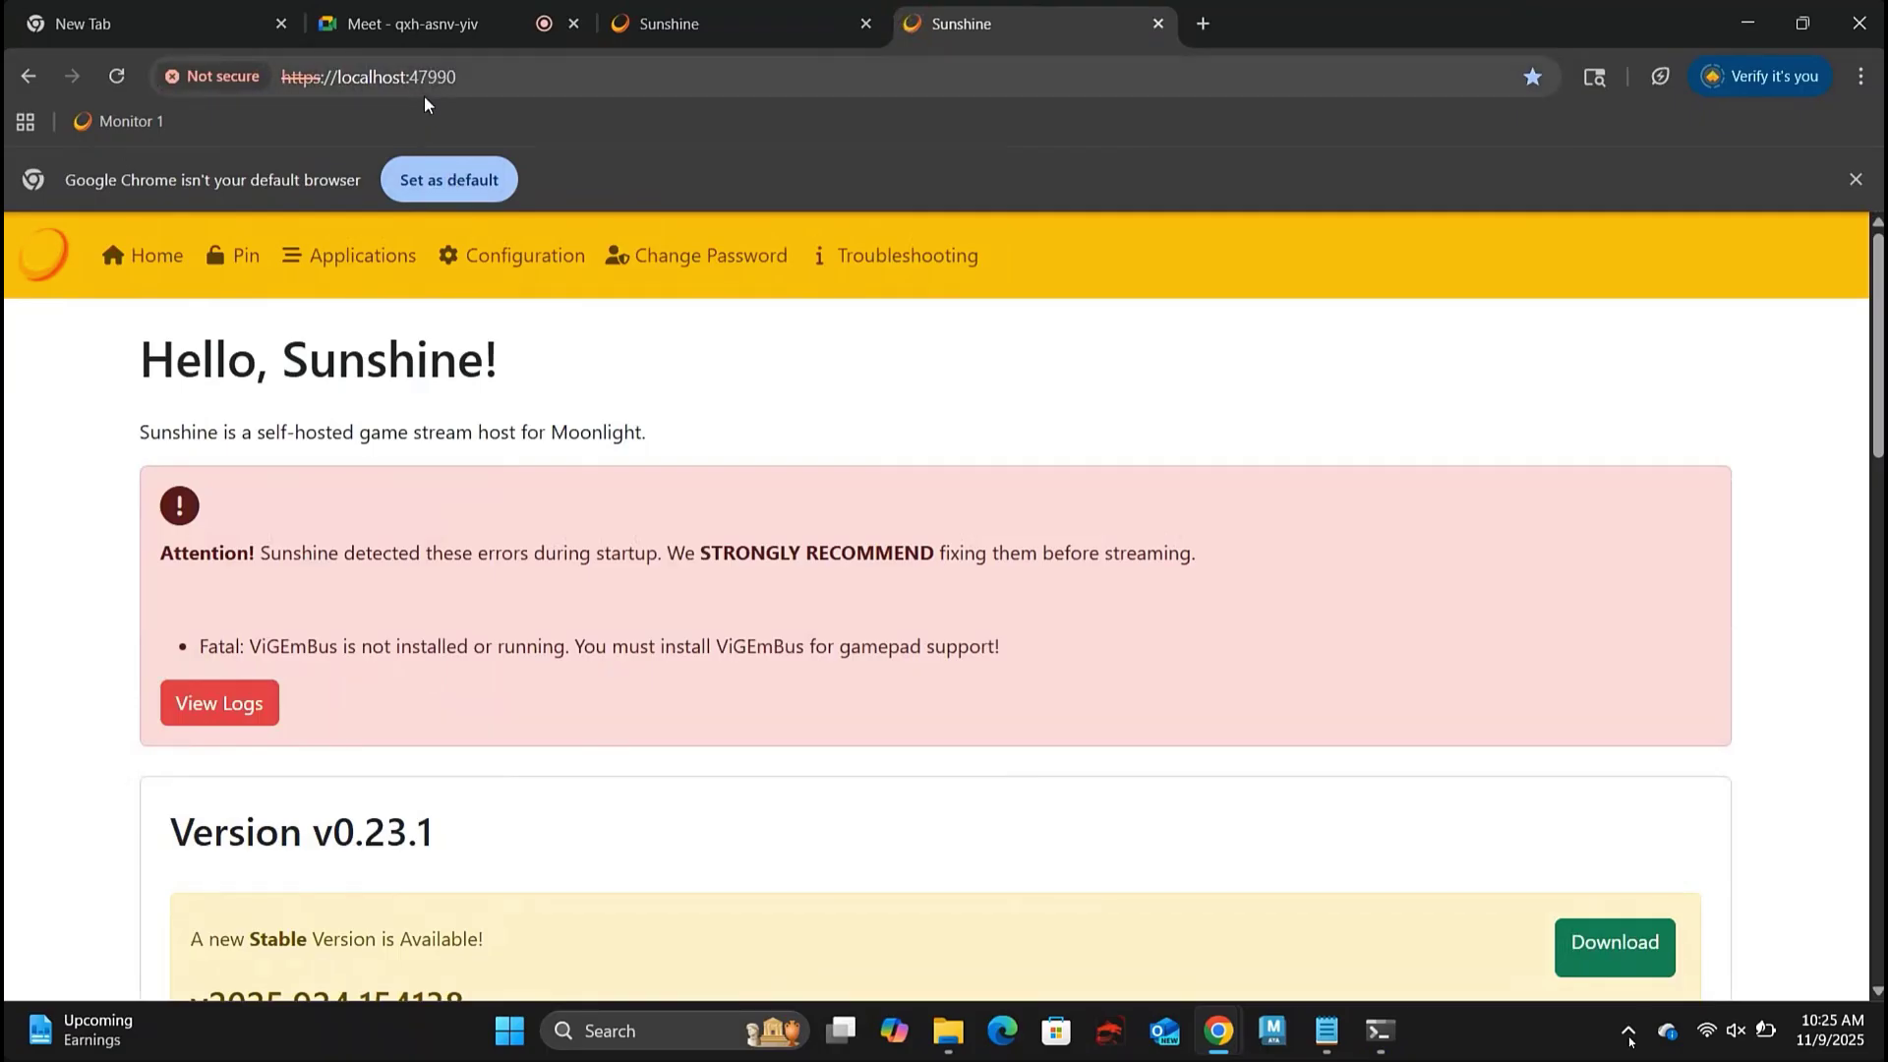
# - Bookmark the localhost:48028 Sunshine tab onto the bookmarks bar
pyautogui.click(722, 34)
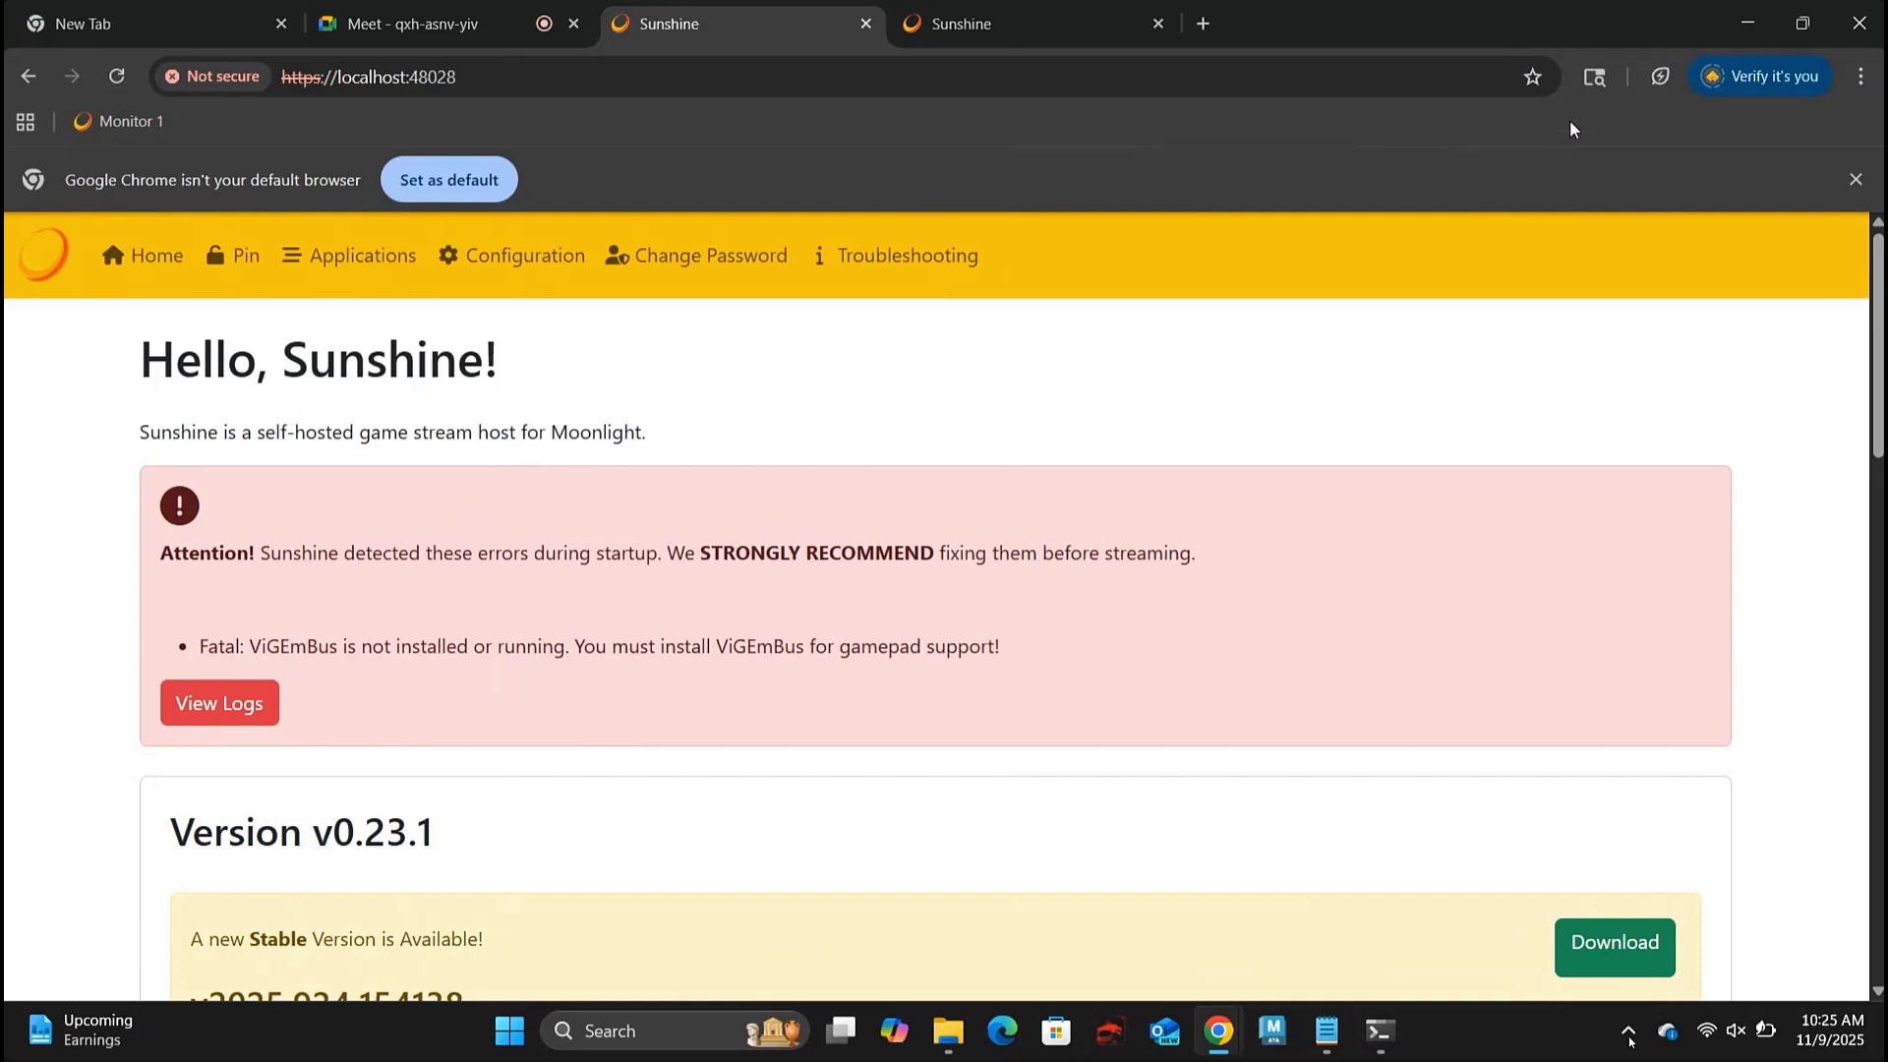
pyautogui.click(1860, 76)
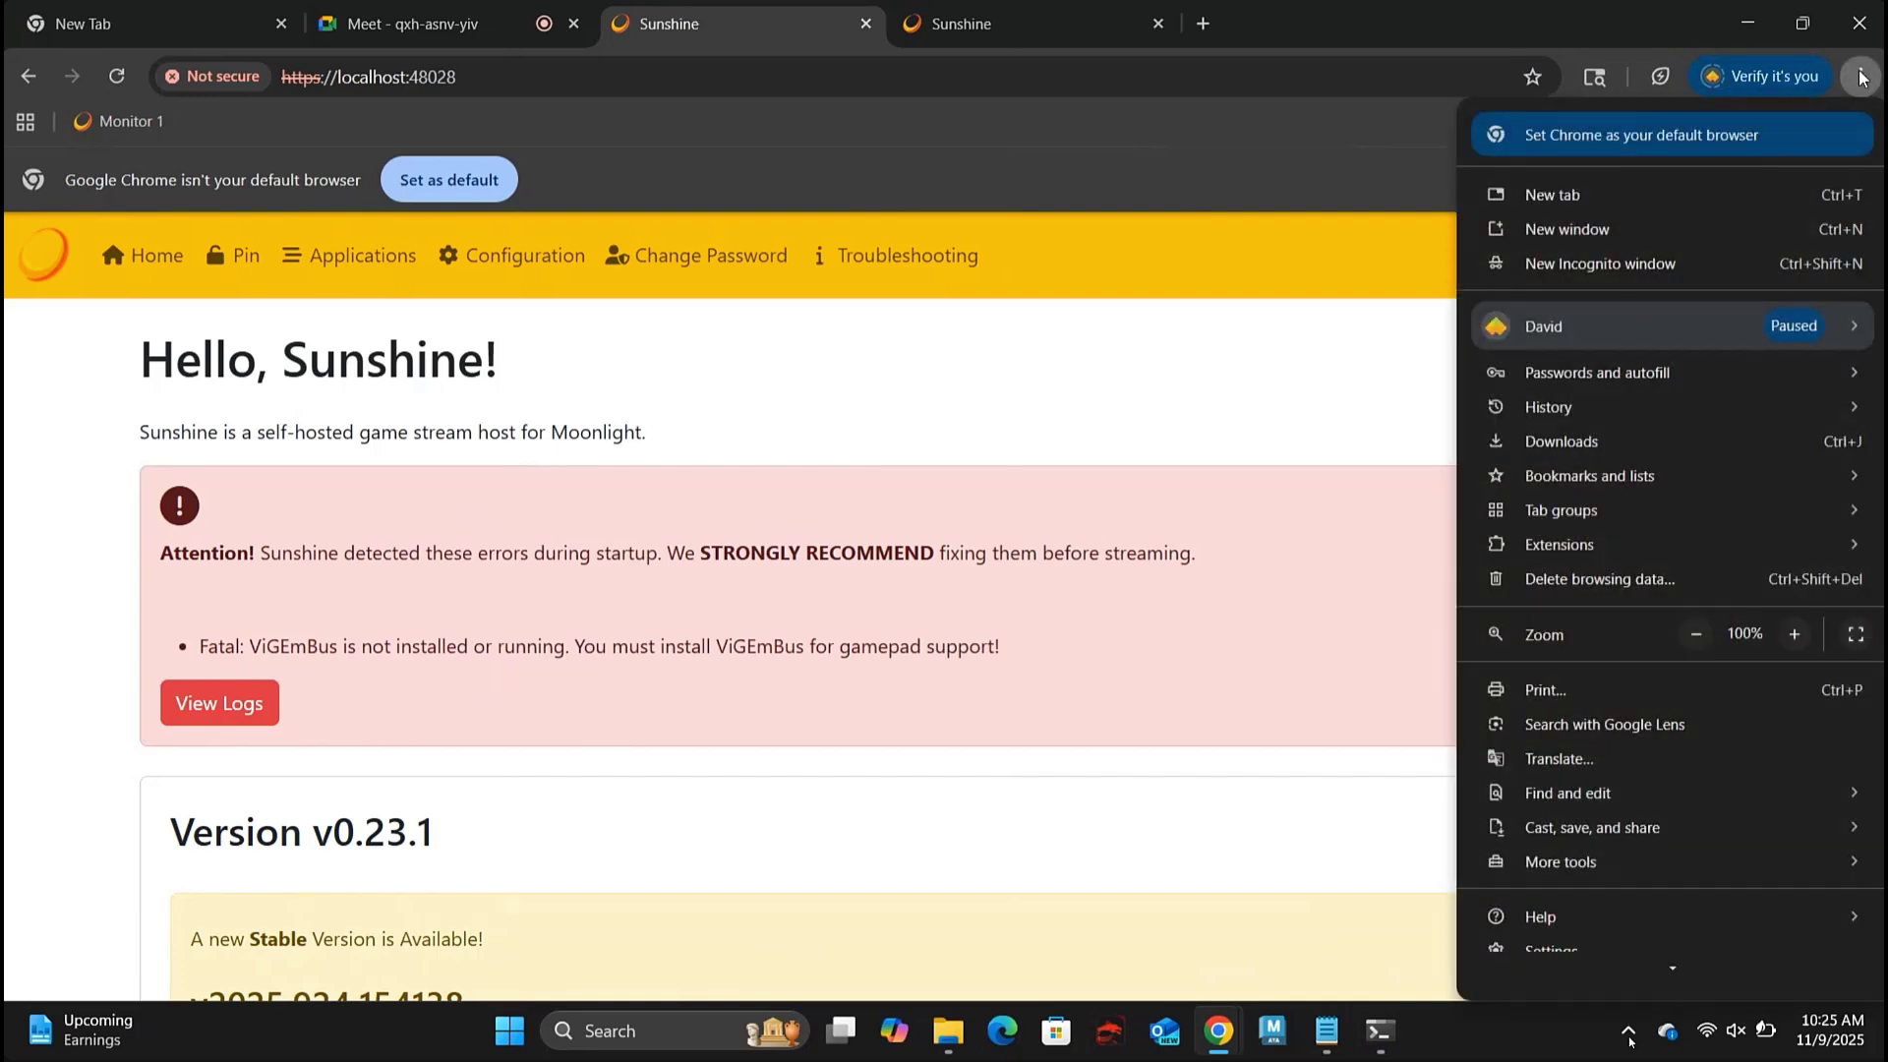
pyautogui.moveTo(1790, 470)
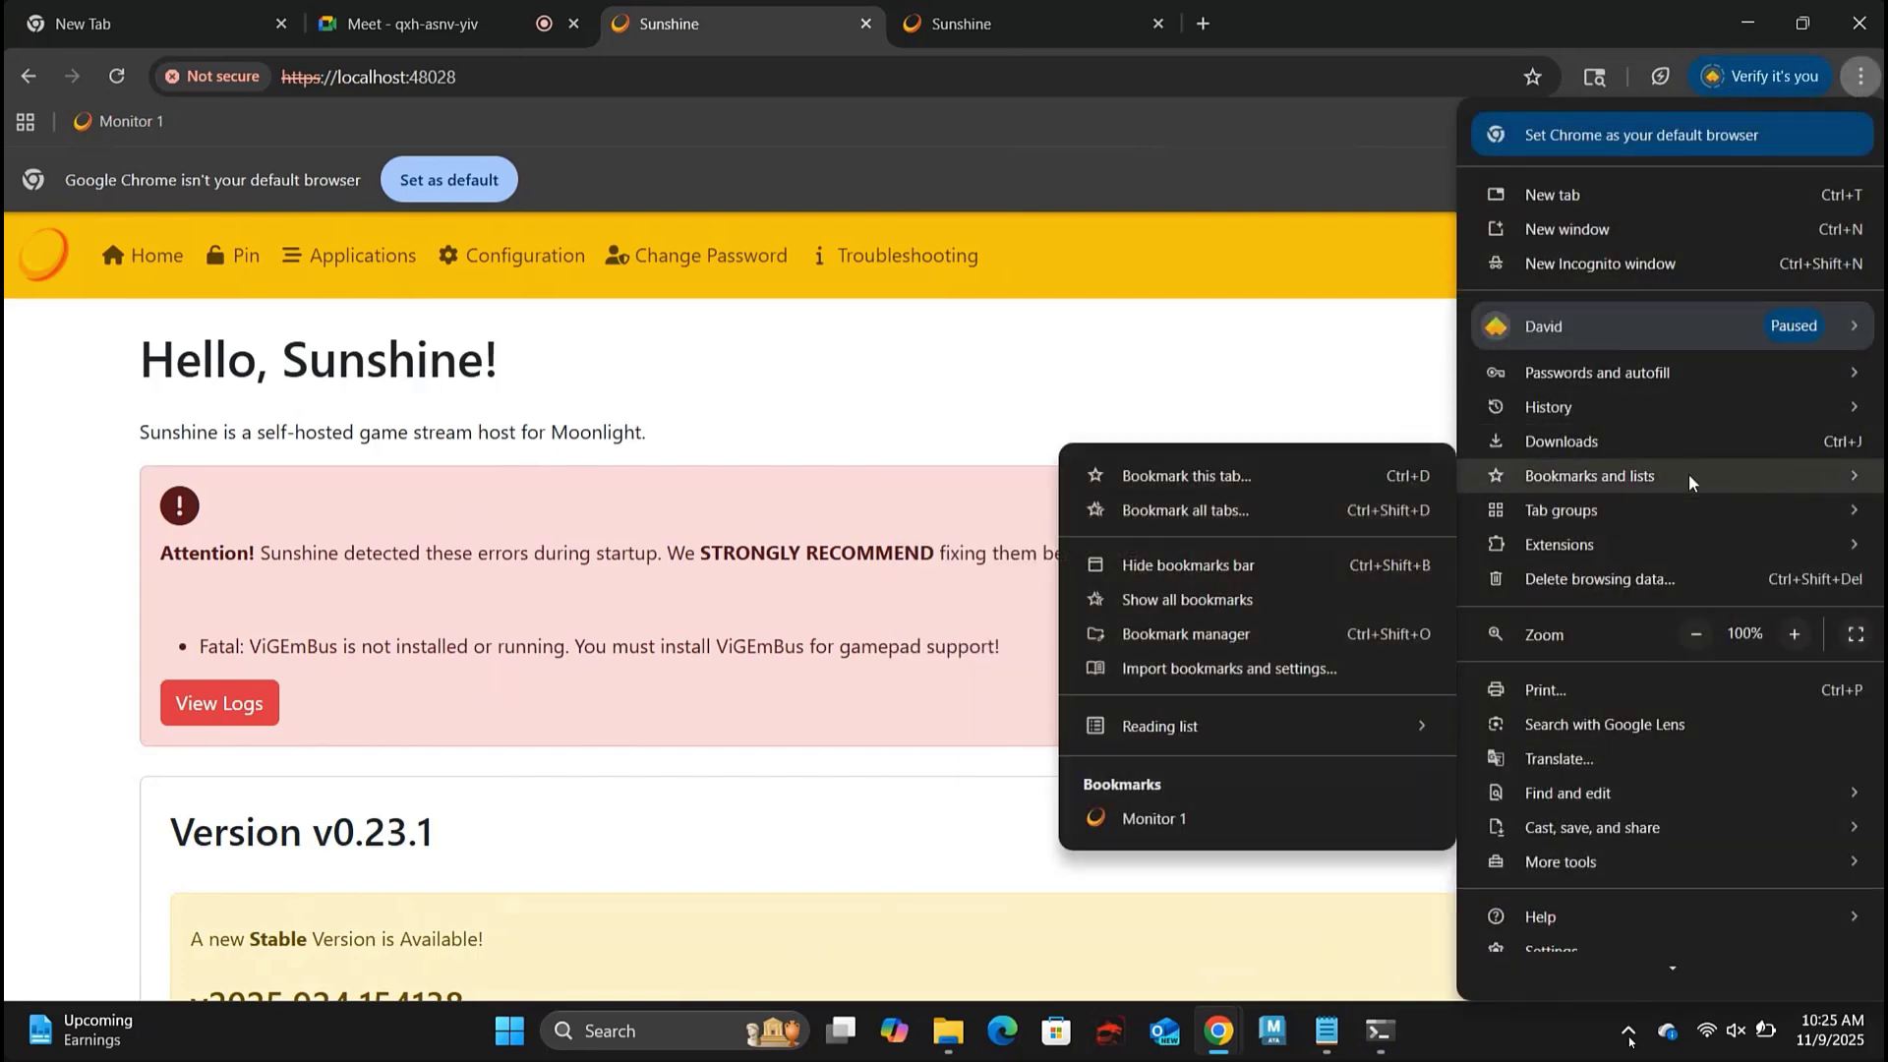
pyautogui.click(1343, 475)
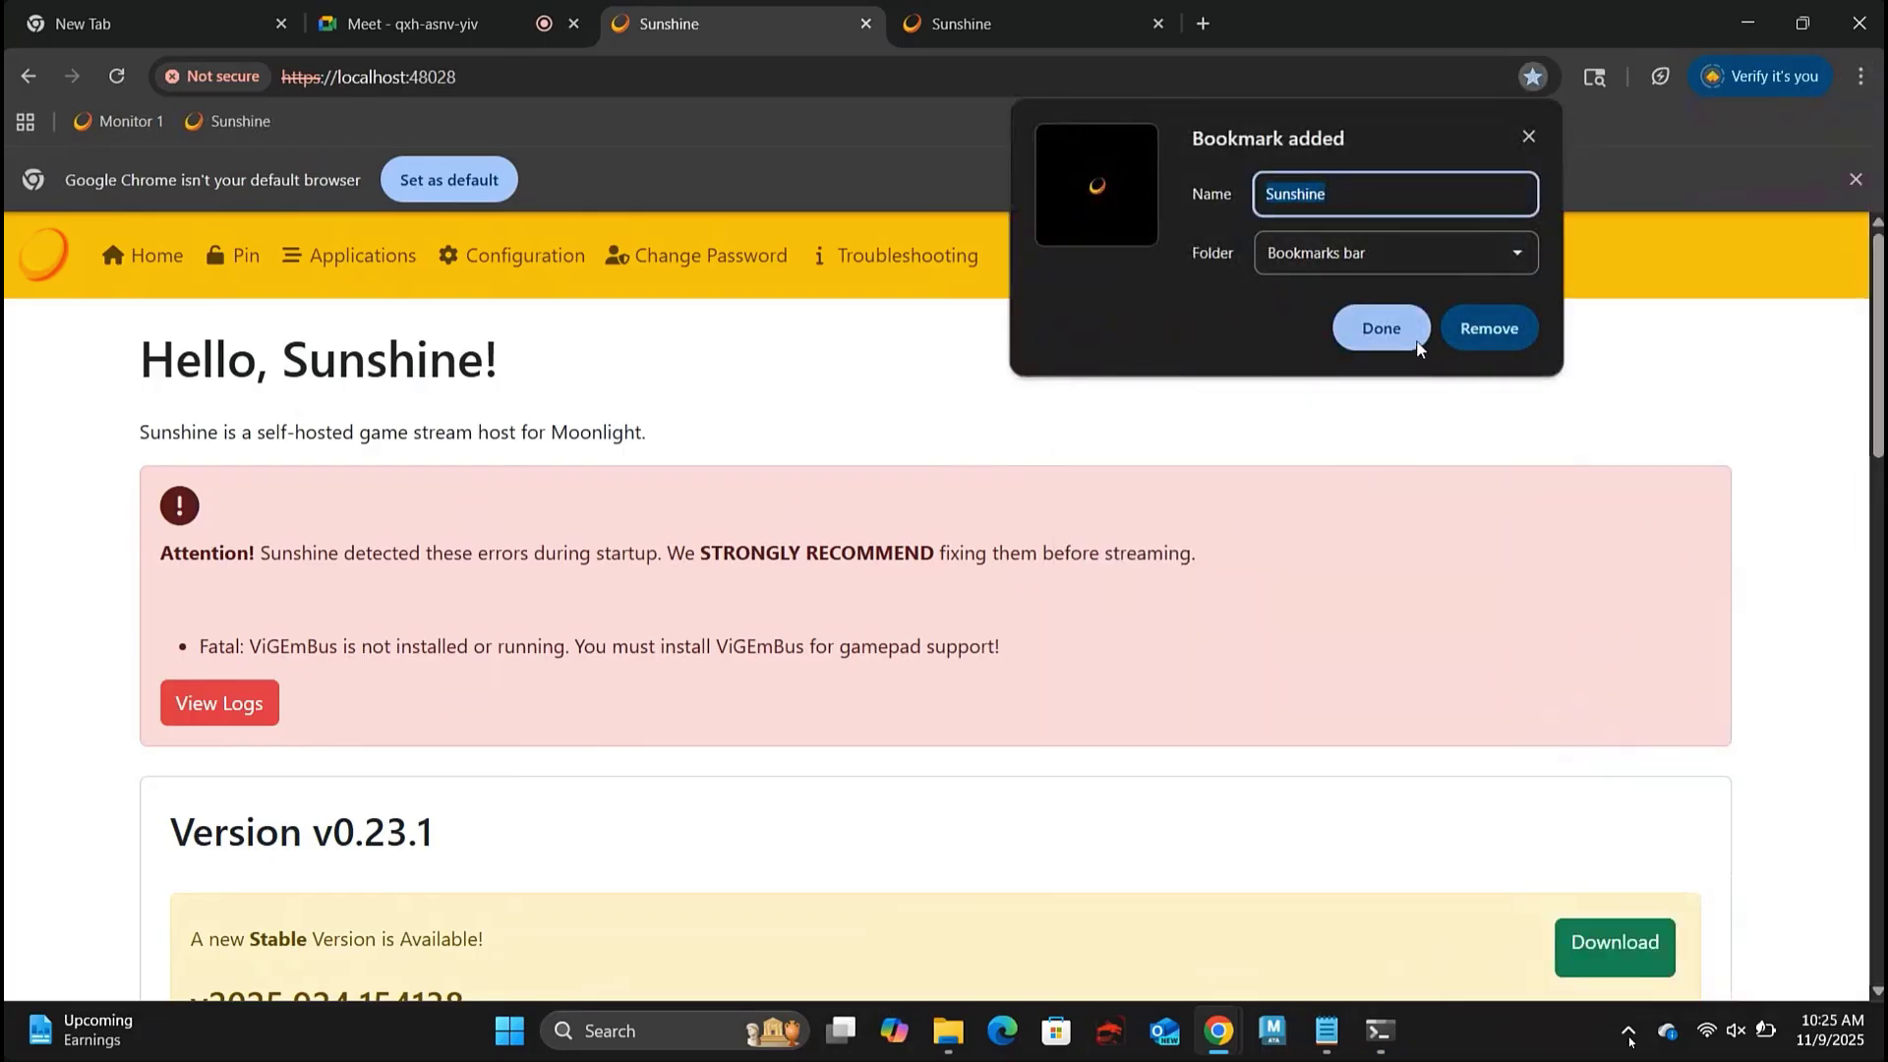
pyautogui.click(1382, 328)
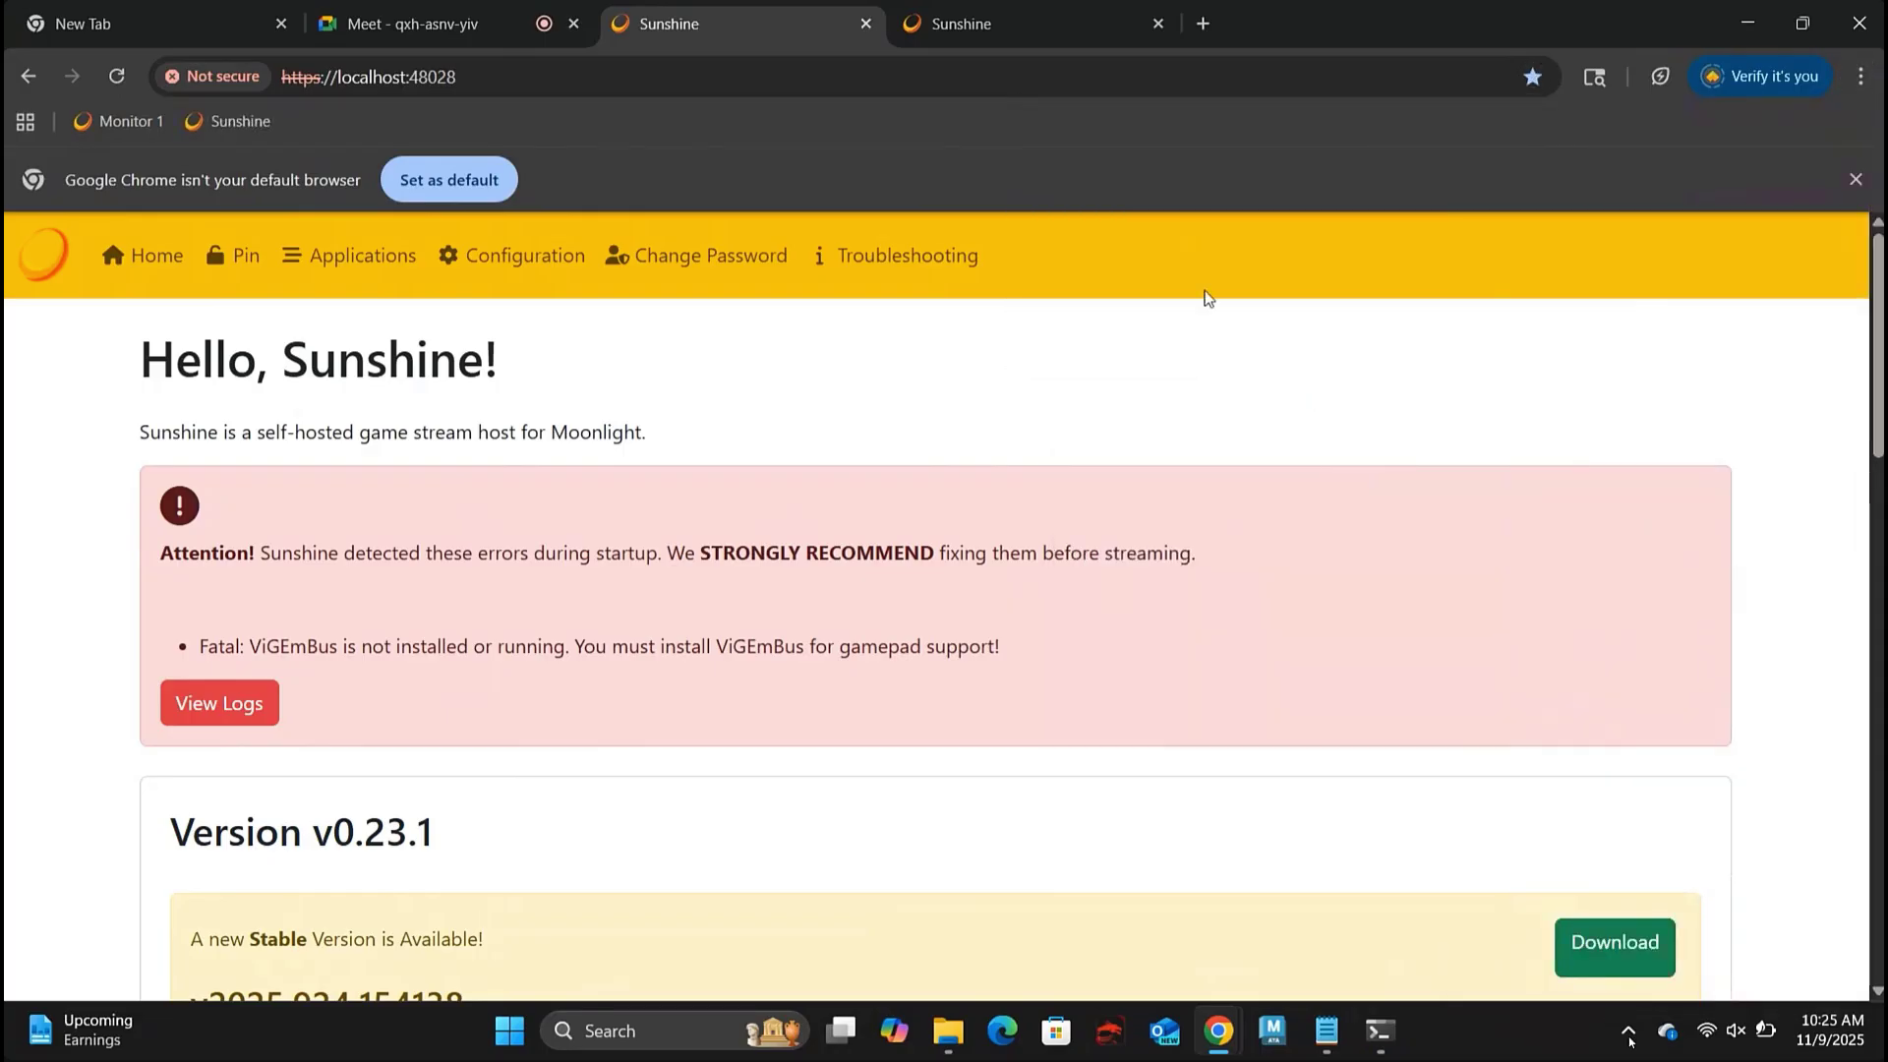
# - Rename the new Sunshine bookmark to 'Monitor 2'
pyautogui.rightClick(249, 122)
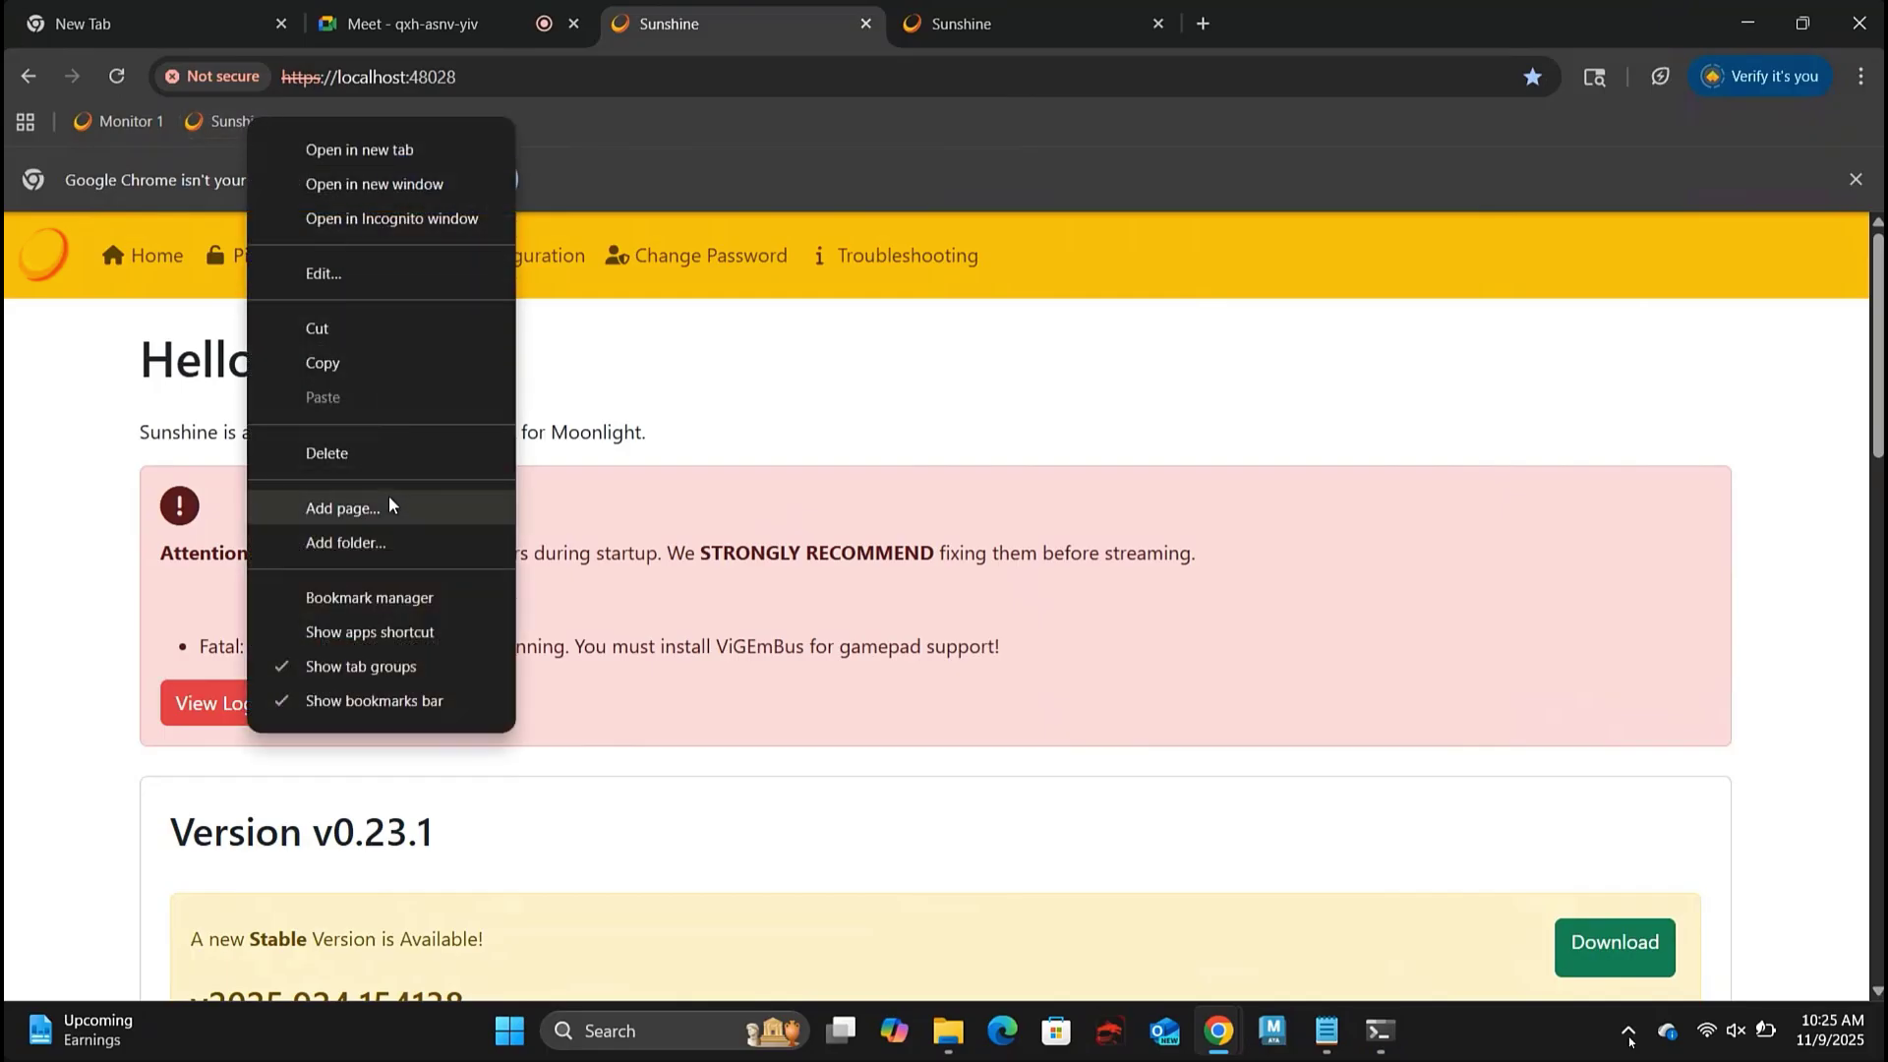
pyautogui.click(413, 280)
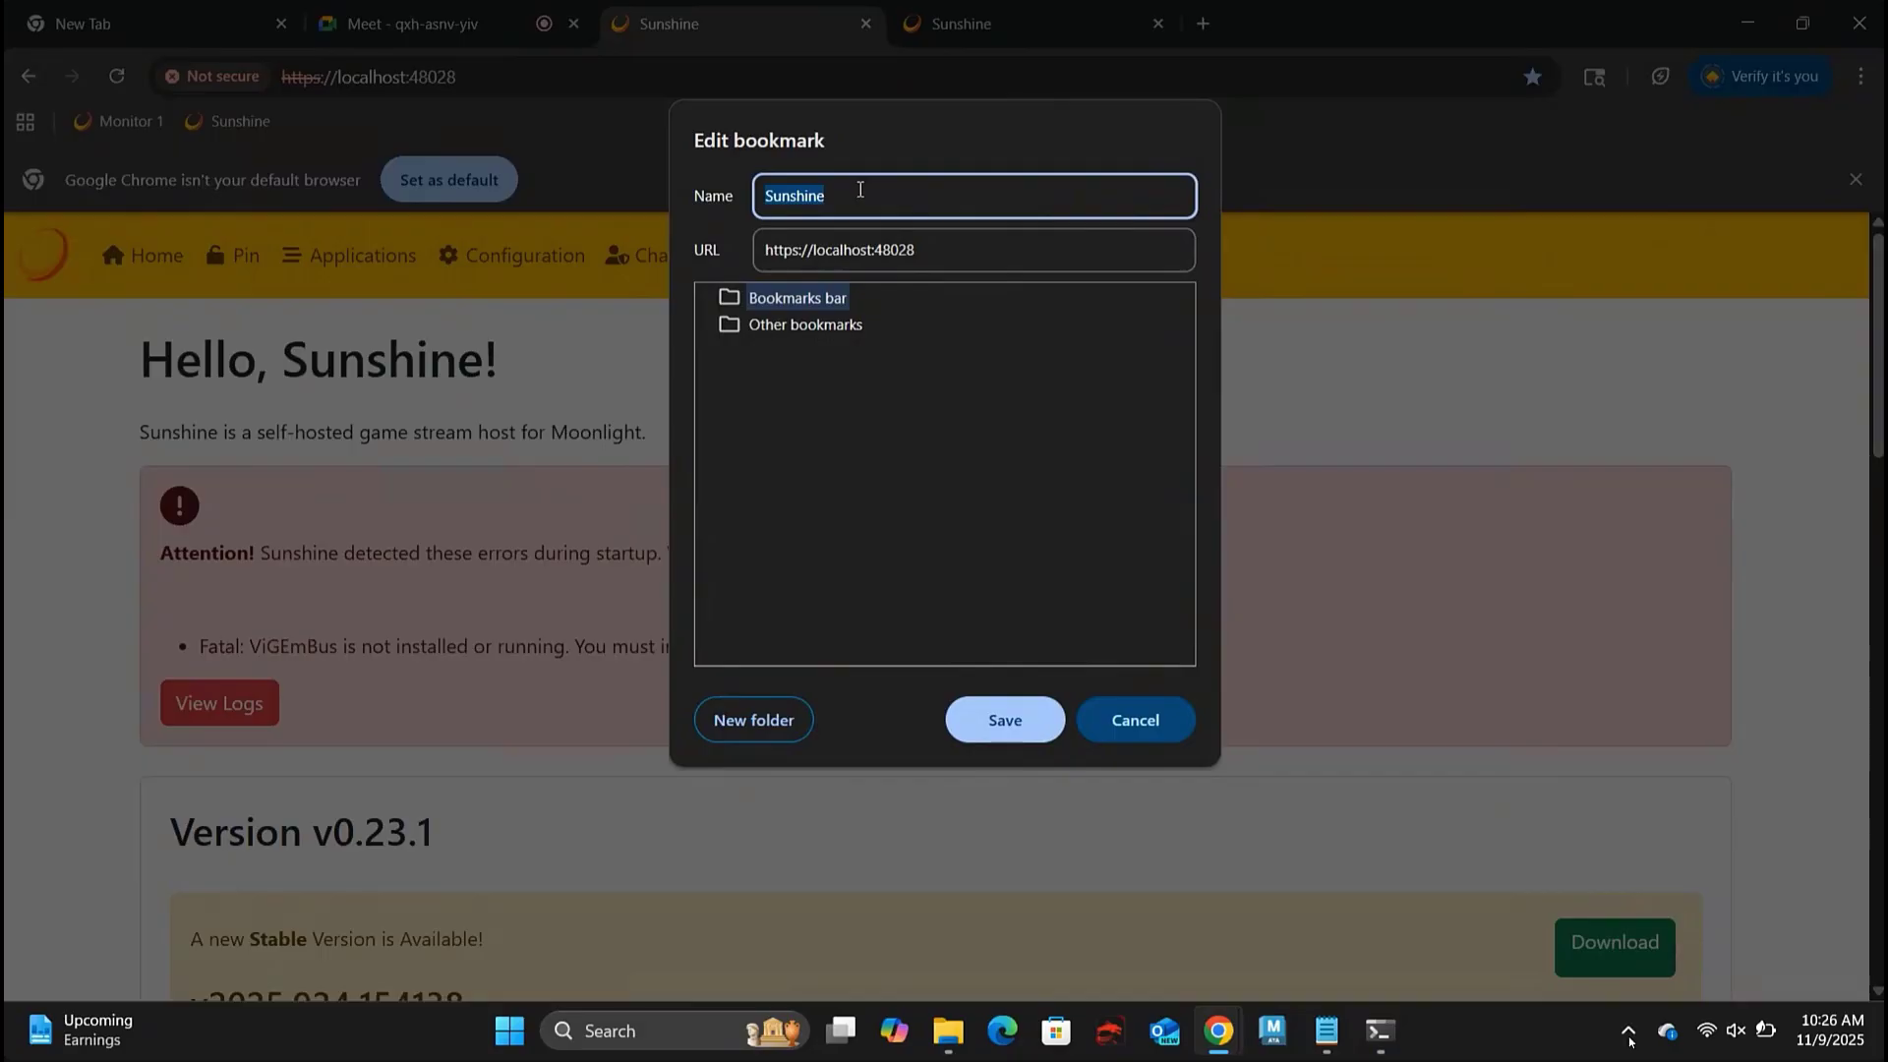
pyautogui.write('Monitor 2')
pyautogui.click(983, 726)
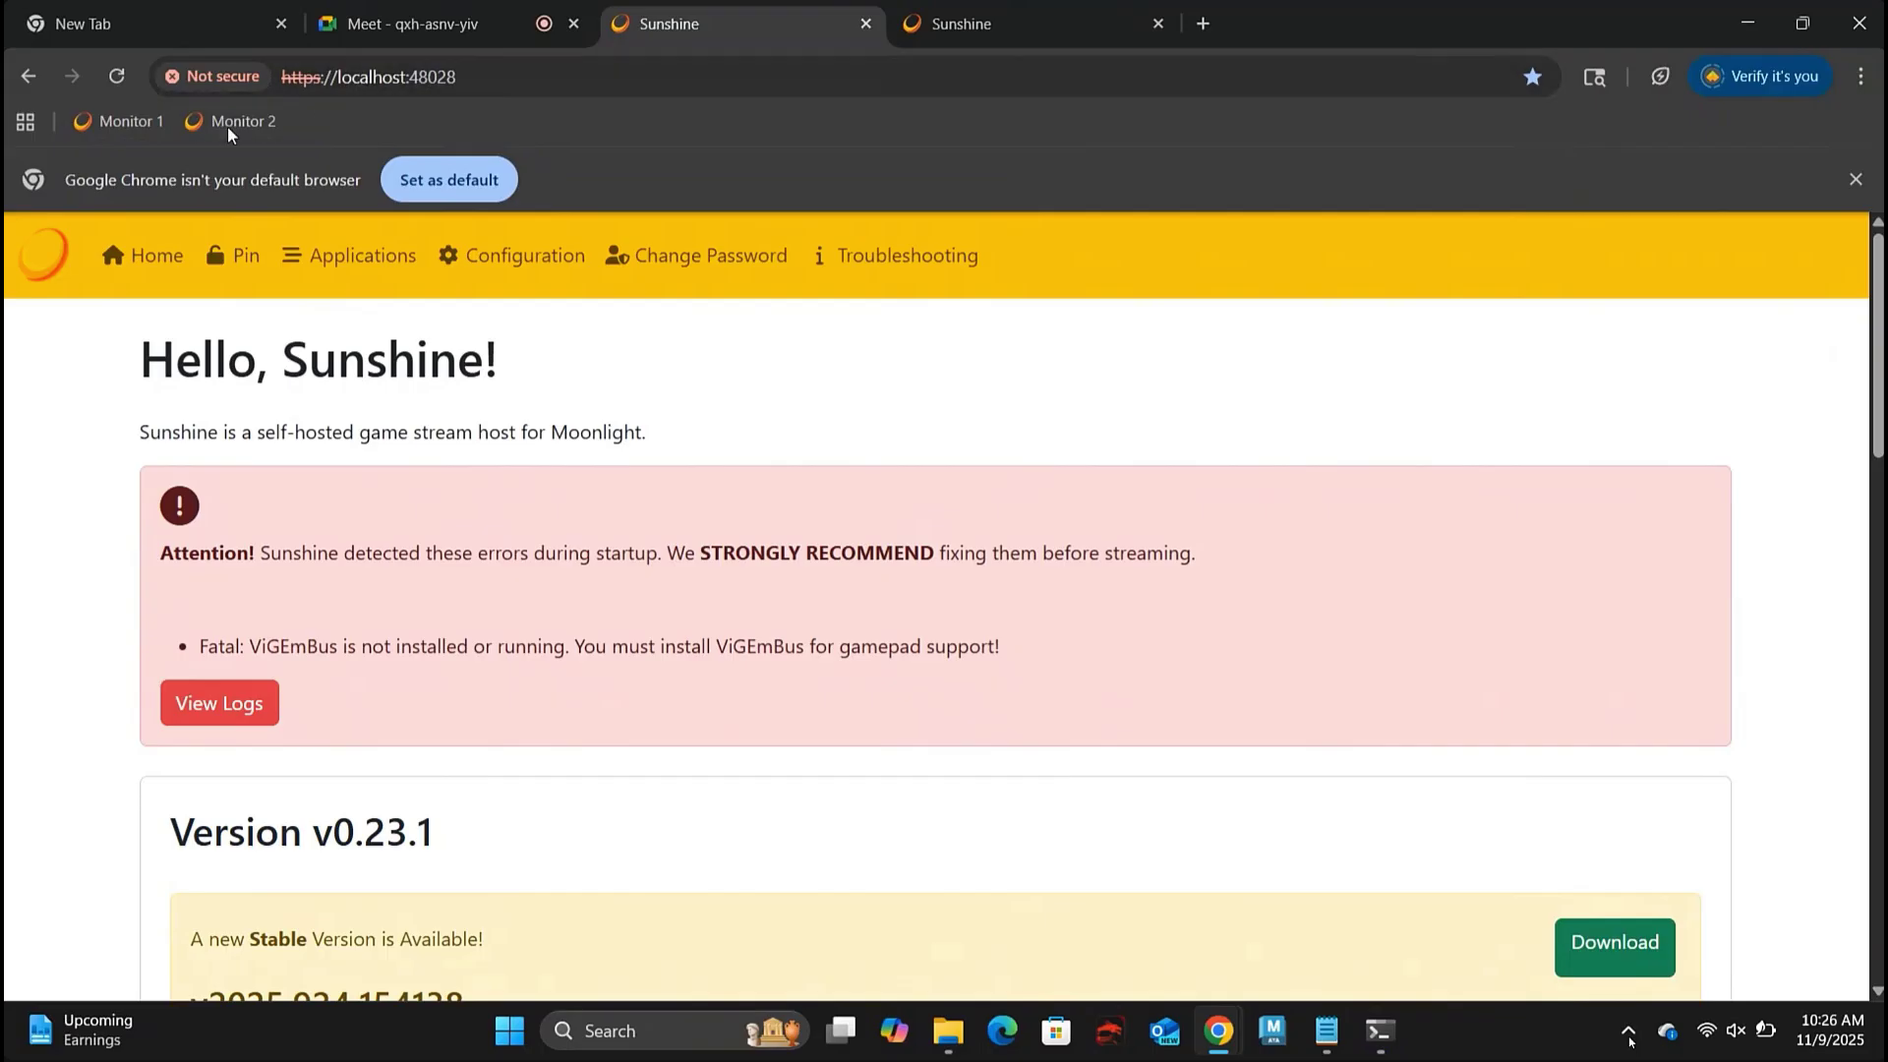
pyautogui.click(125, 121)
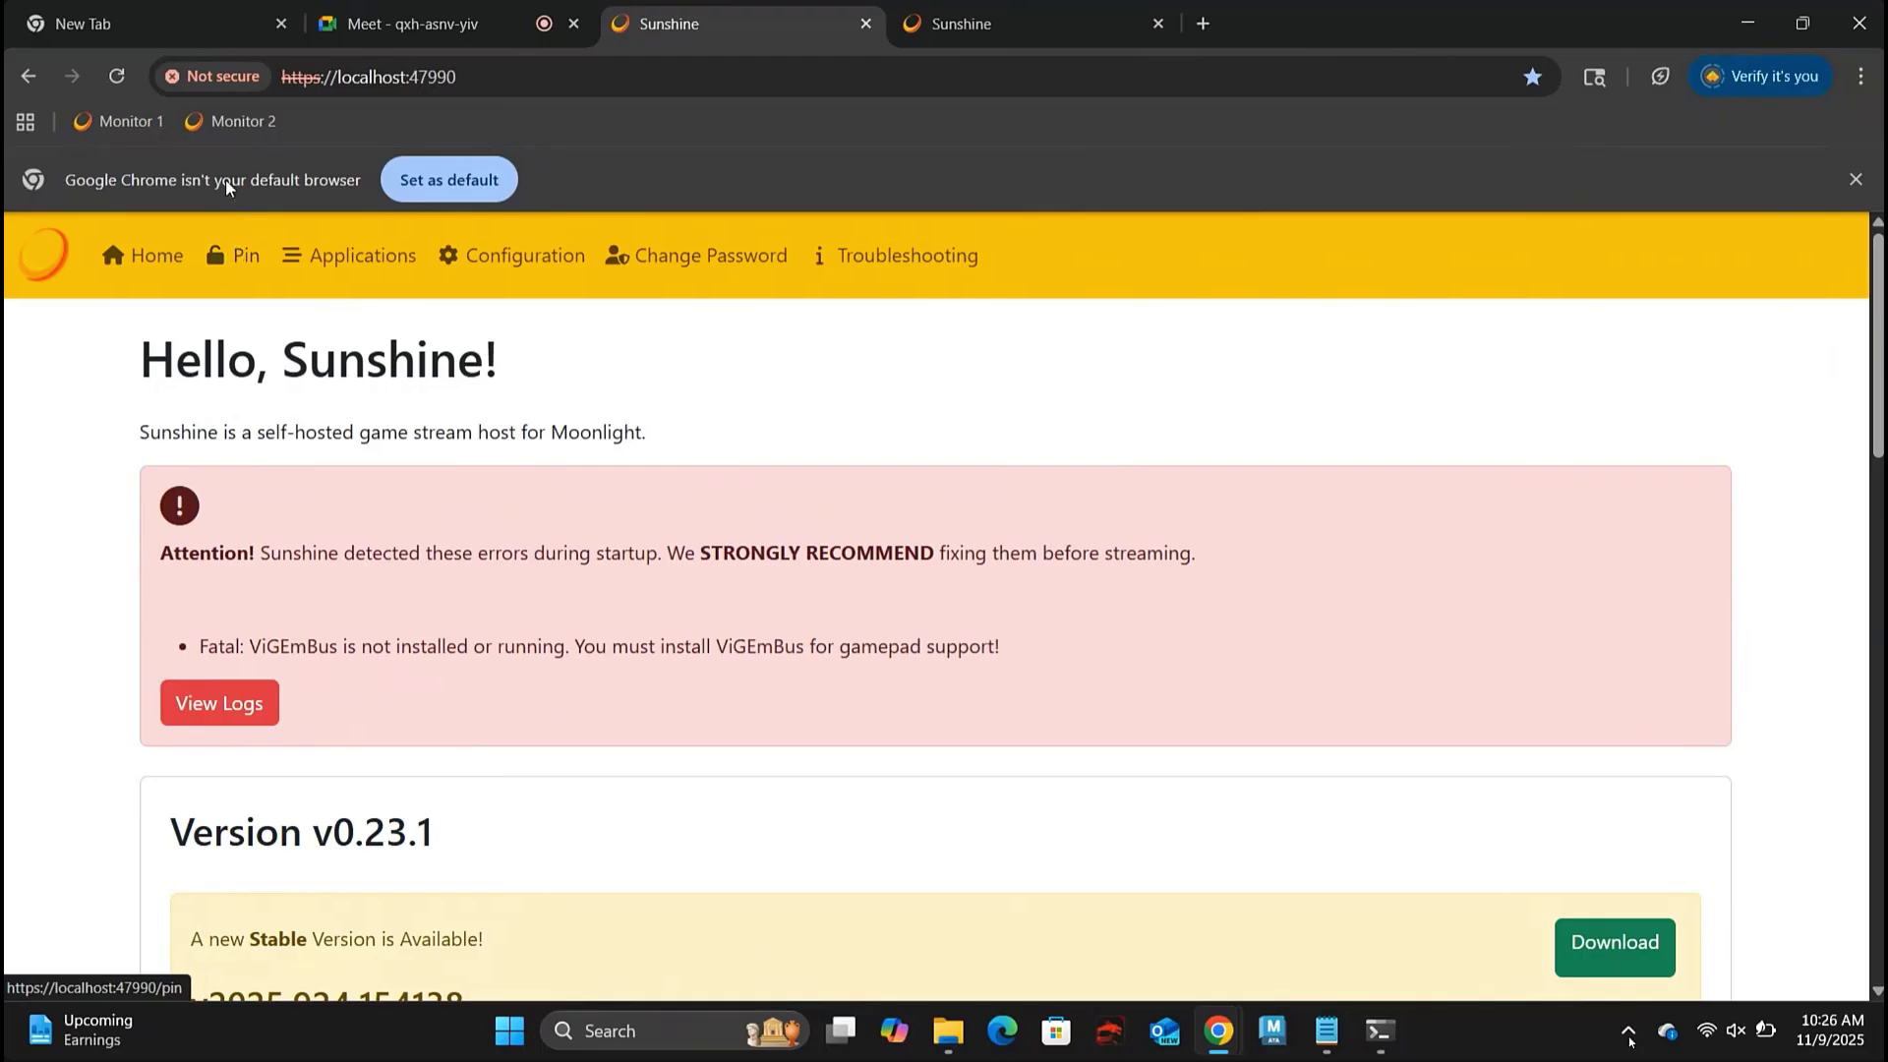
pyautogui.click(234, 122)
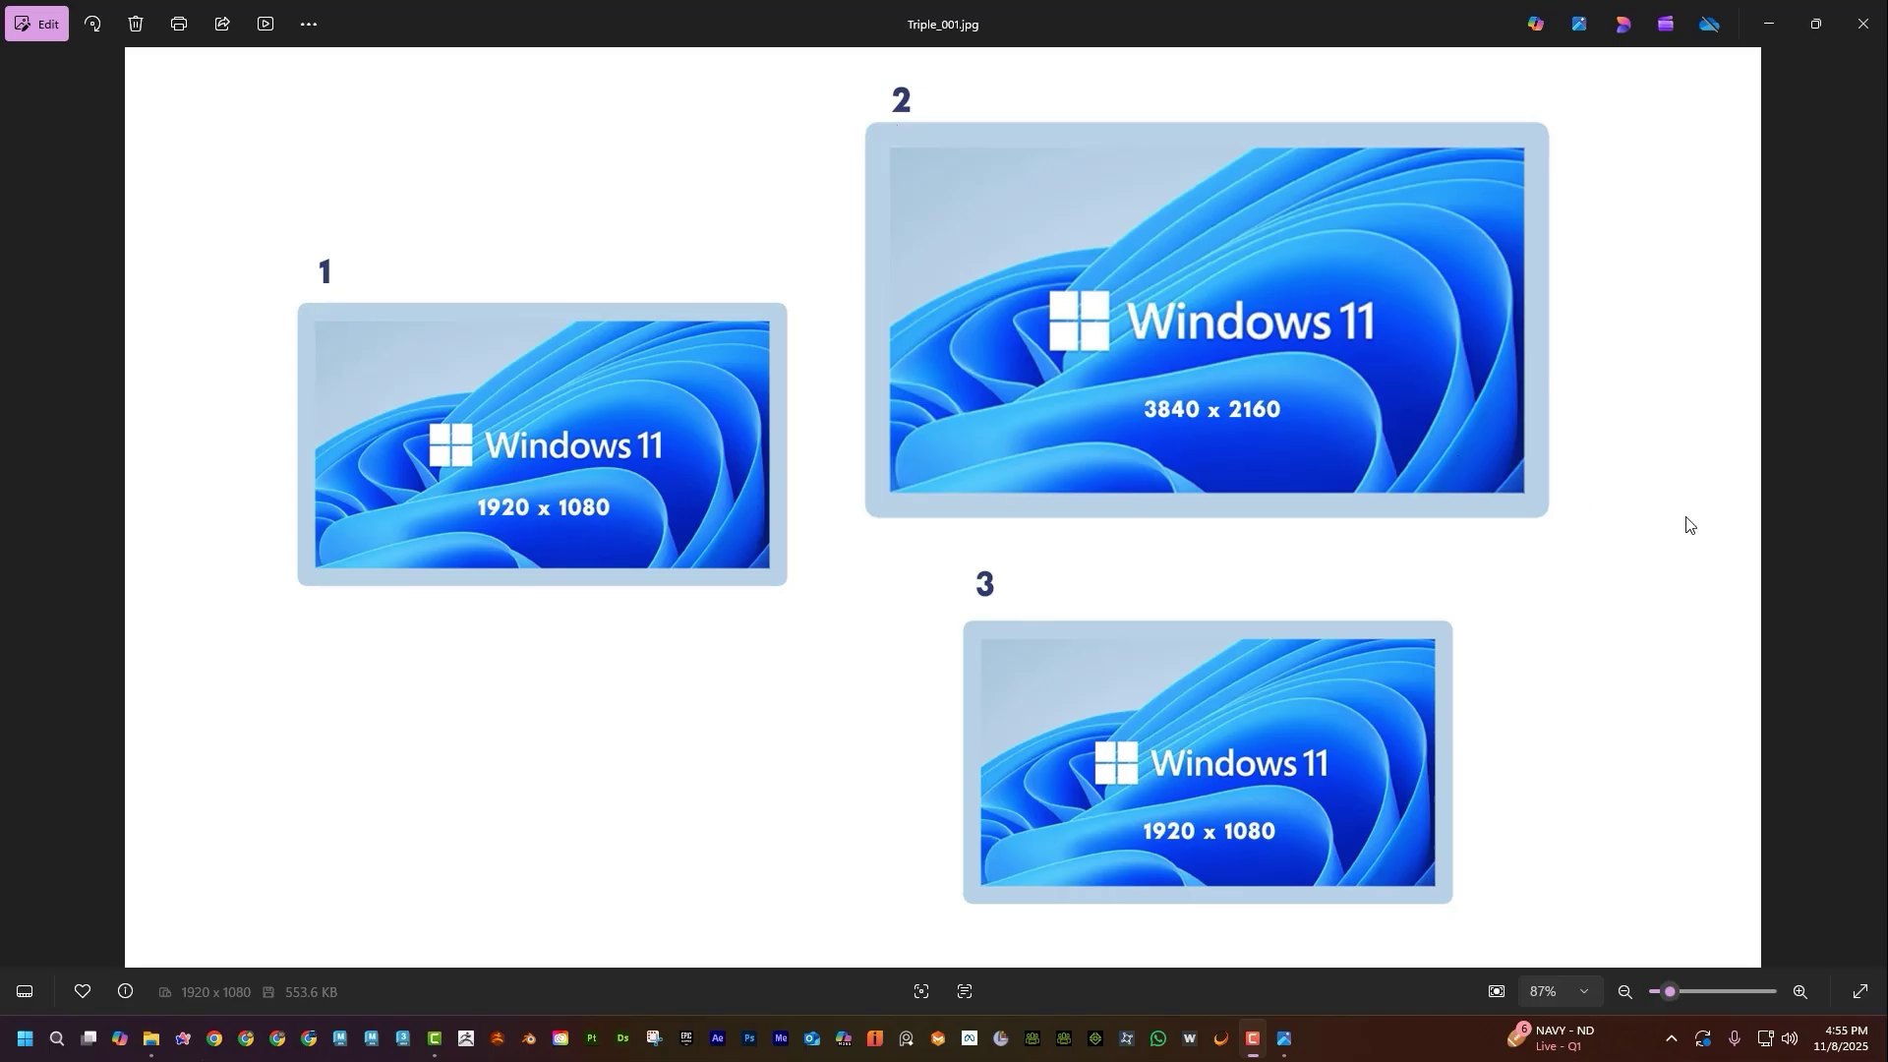
# - In Photos, advance from Triple_001.jpg to Triple_003.jpg, which marks display 3 as primary
pyautogui.click(1754, 482)
pyautogui.press('Right')
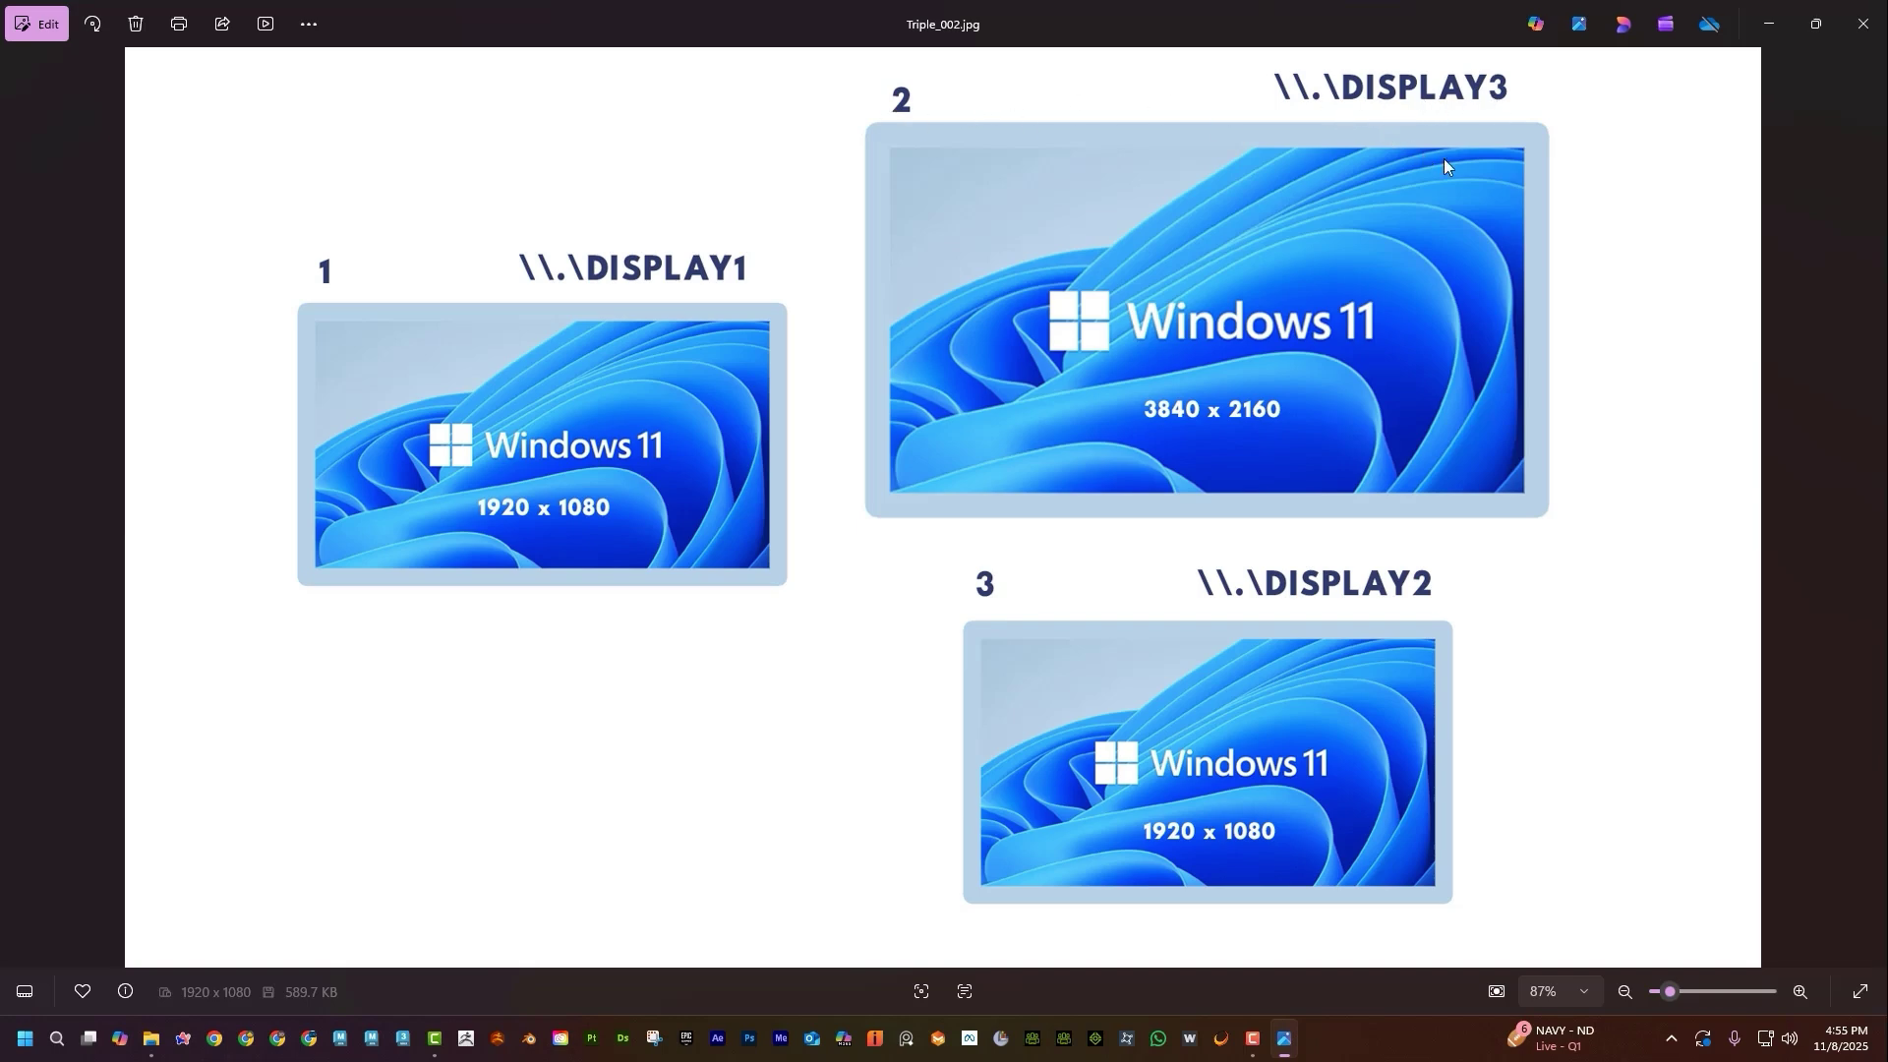
pyautogui.press('Right')
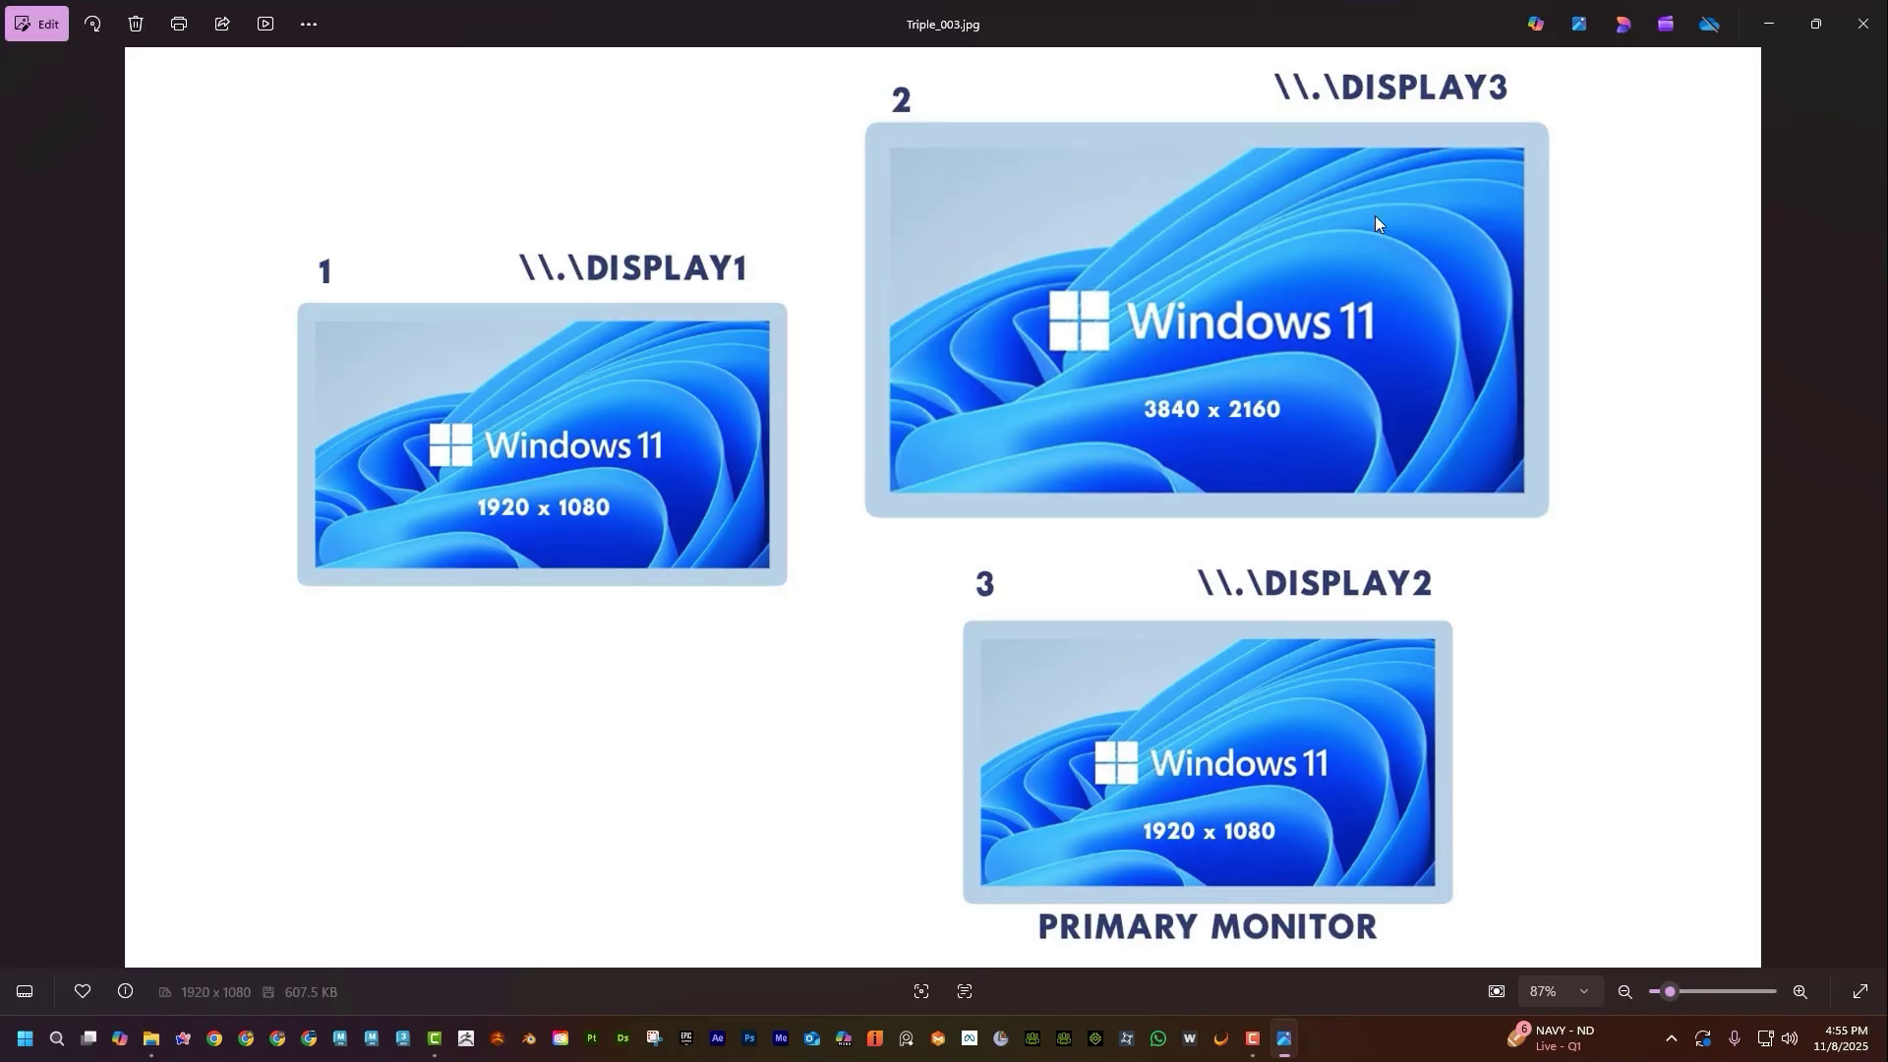
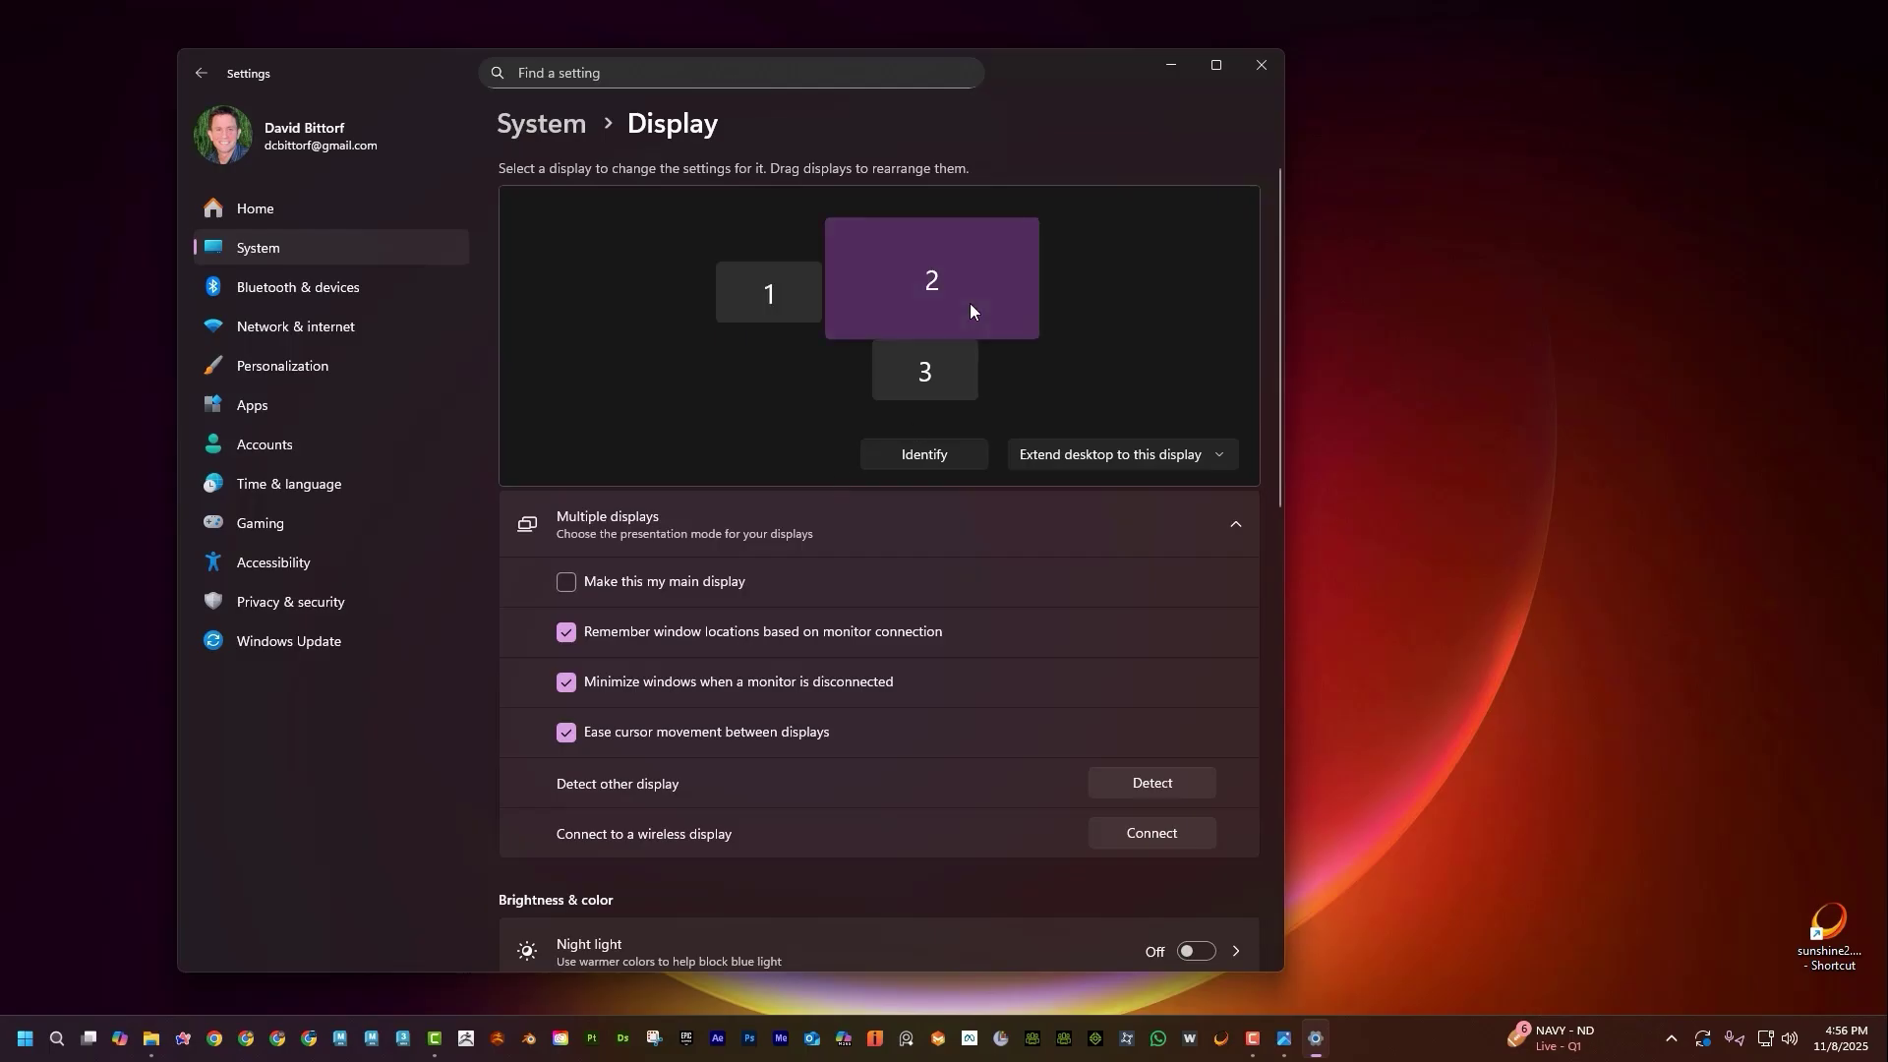
# - Review displays 3 and 1 in the arrangement, with display 3 below display 2, then close Settings
pyautogui.click(902, 349)
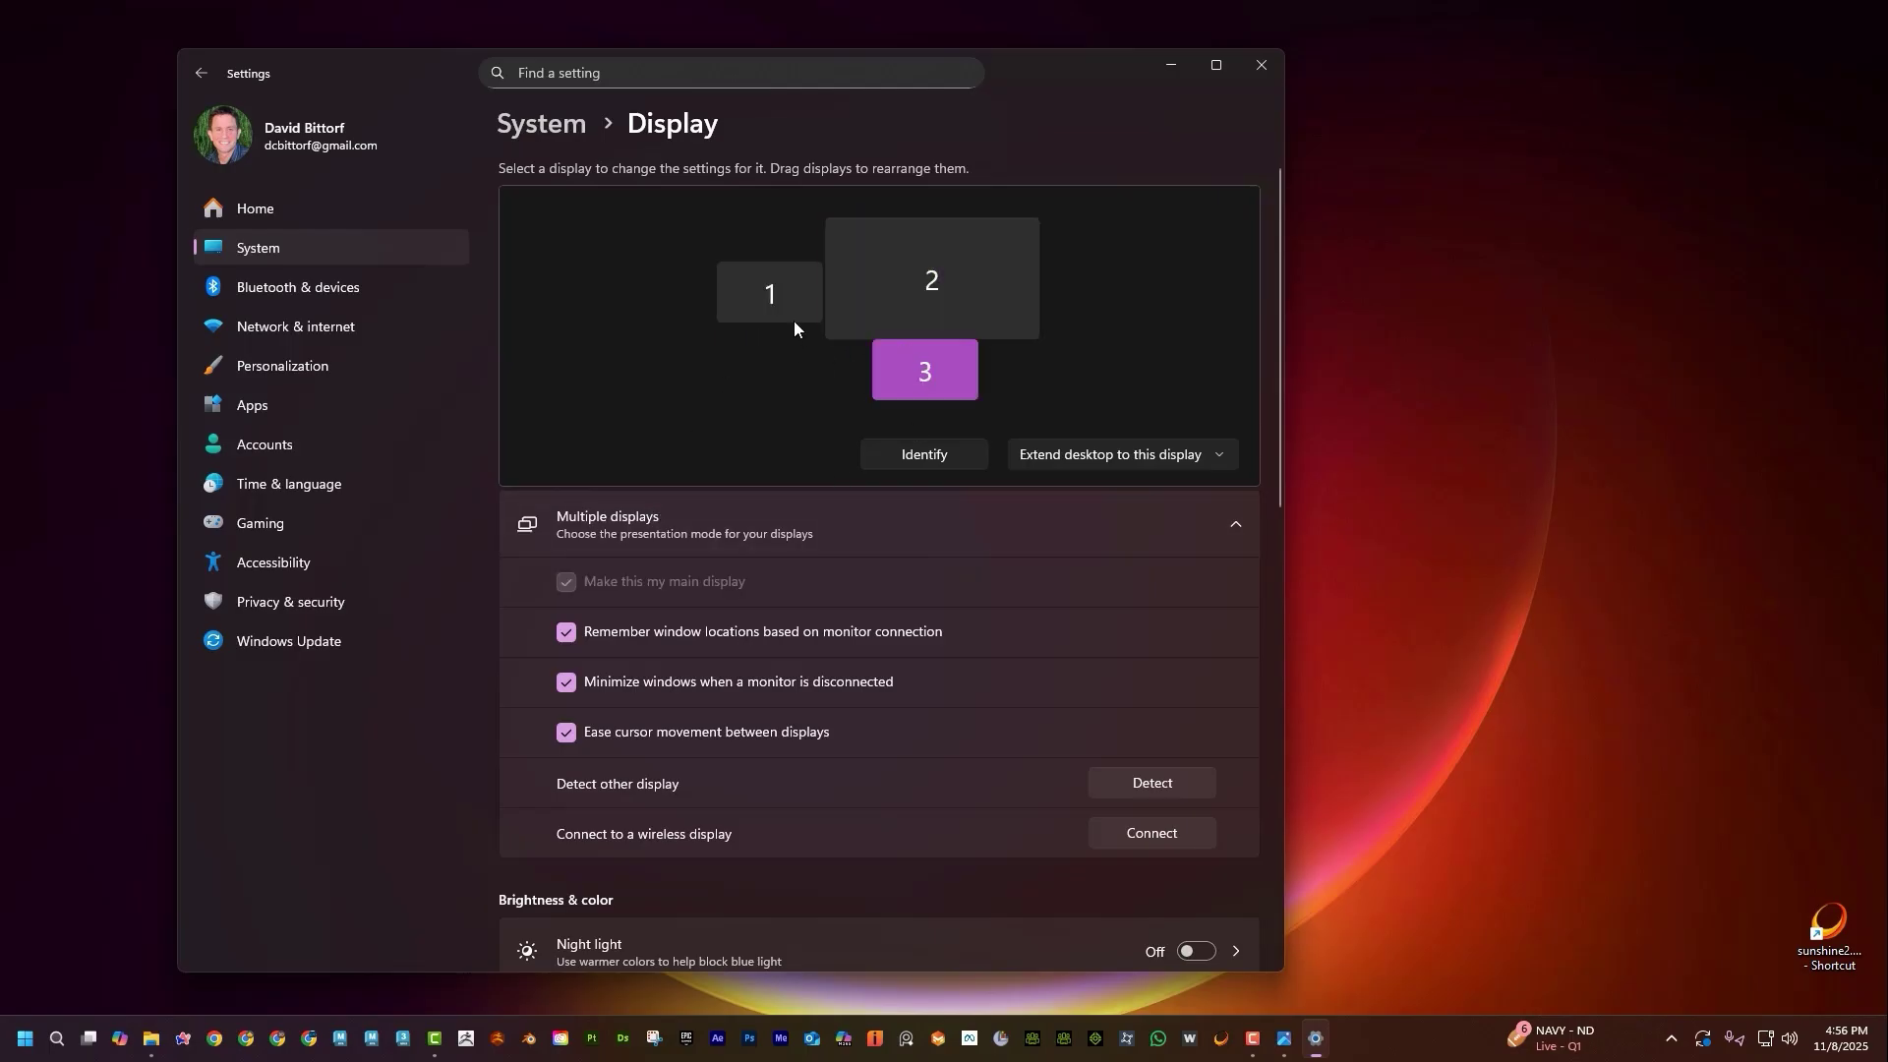
pyautogui.click(788, 303)
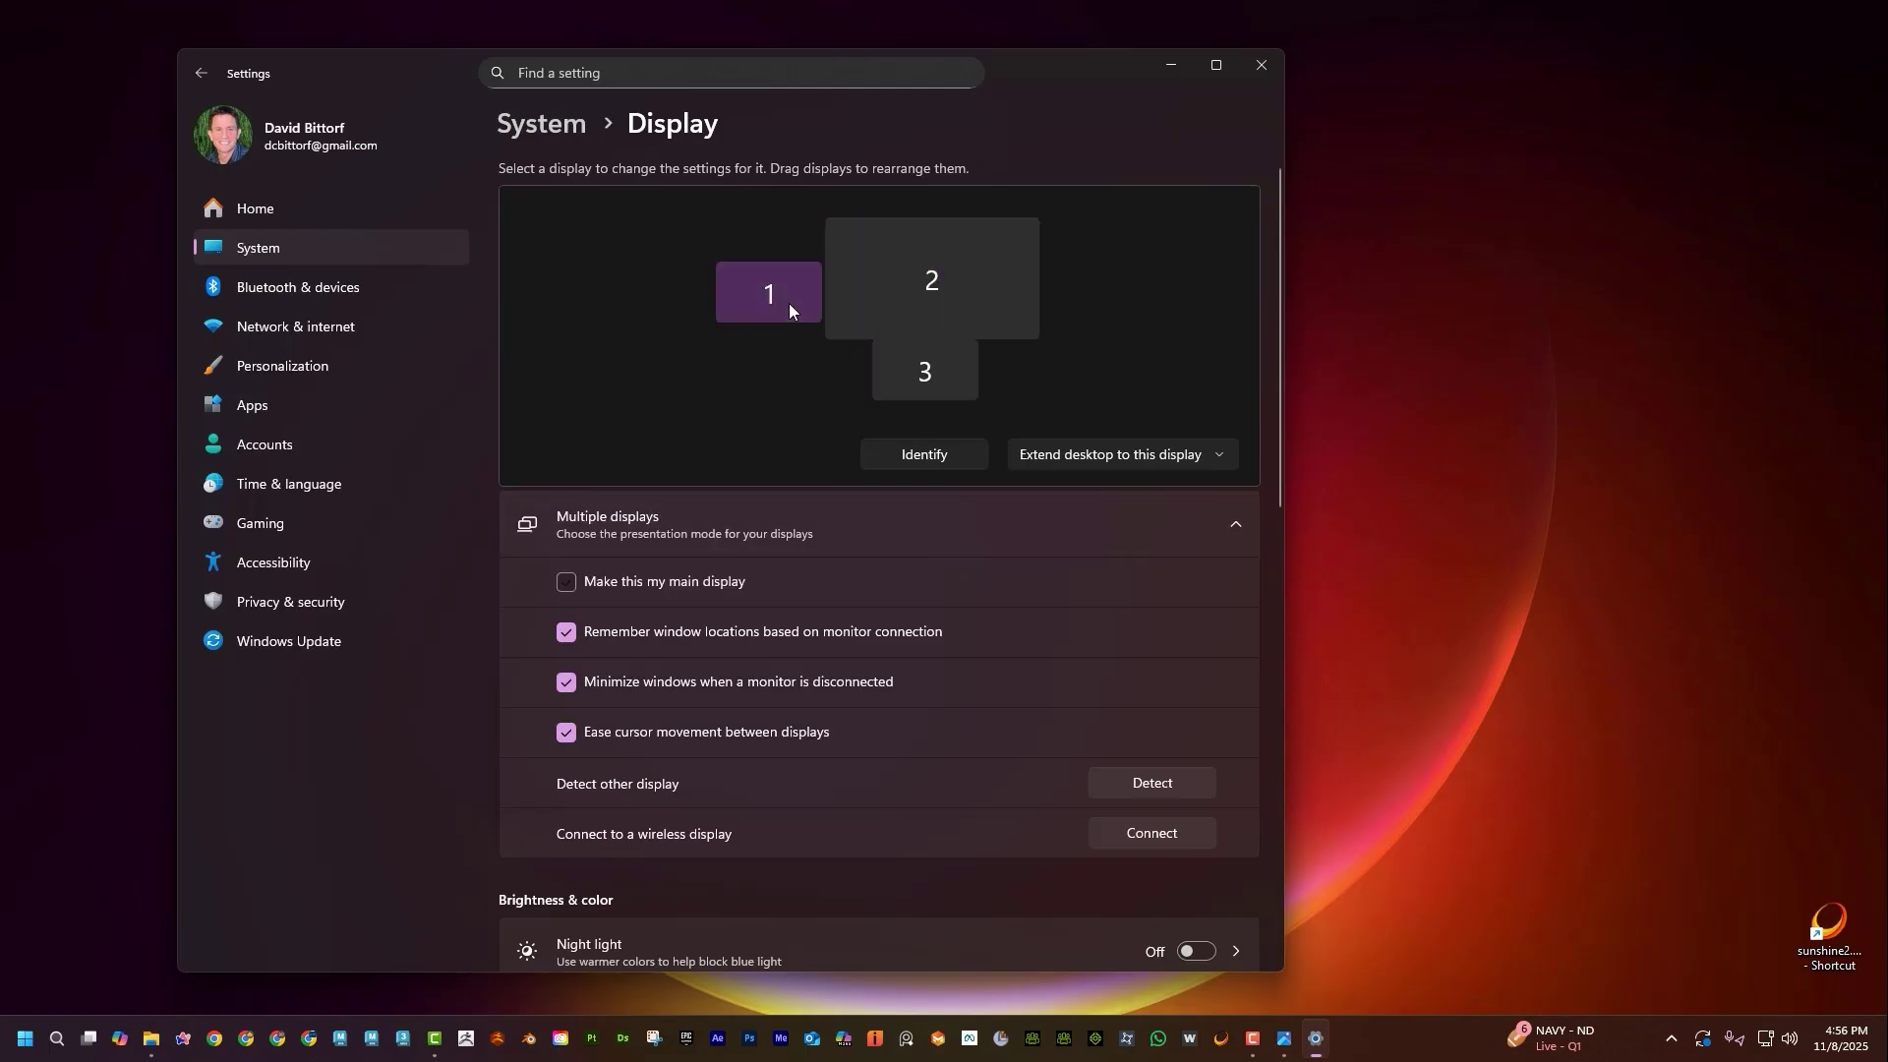
pyautogui.click(1254, 71)
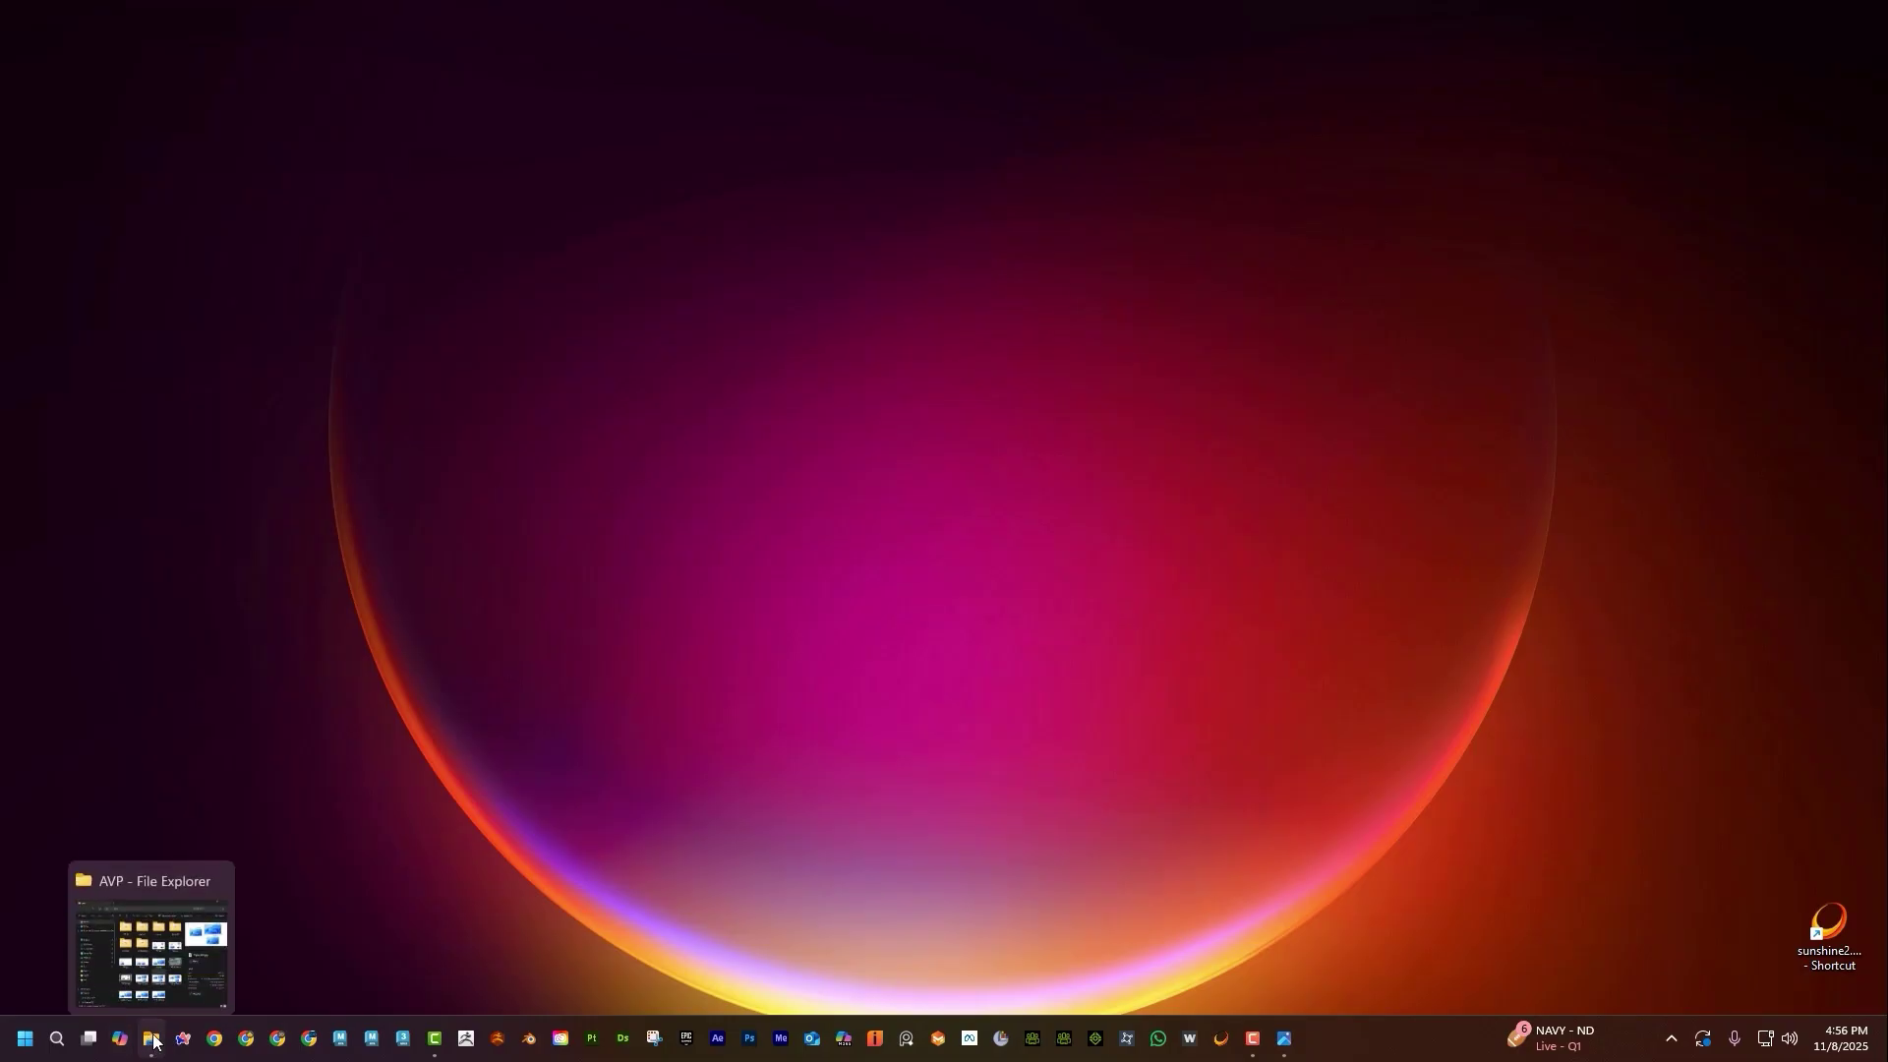
# - Open a new File Explorer window at C:\Program Files\Sunshine\tools
pyautogui.rightClick(150, 1040)
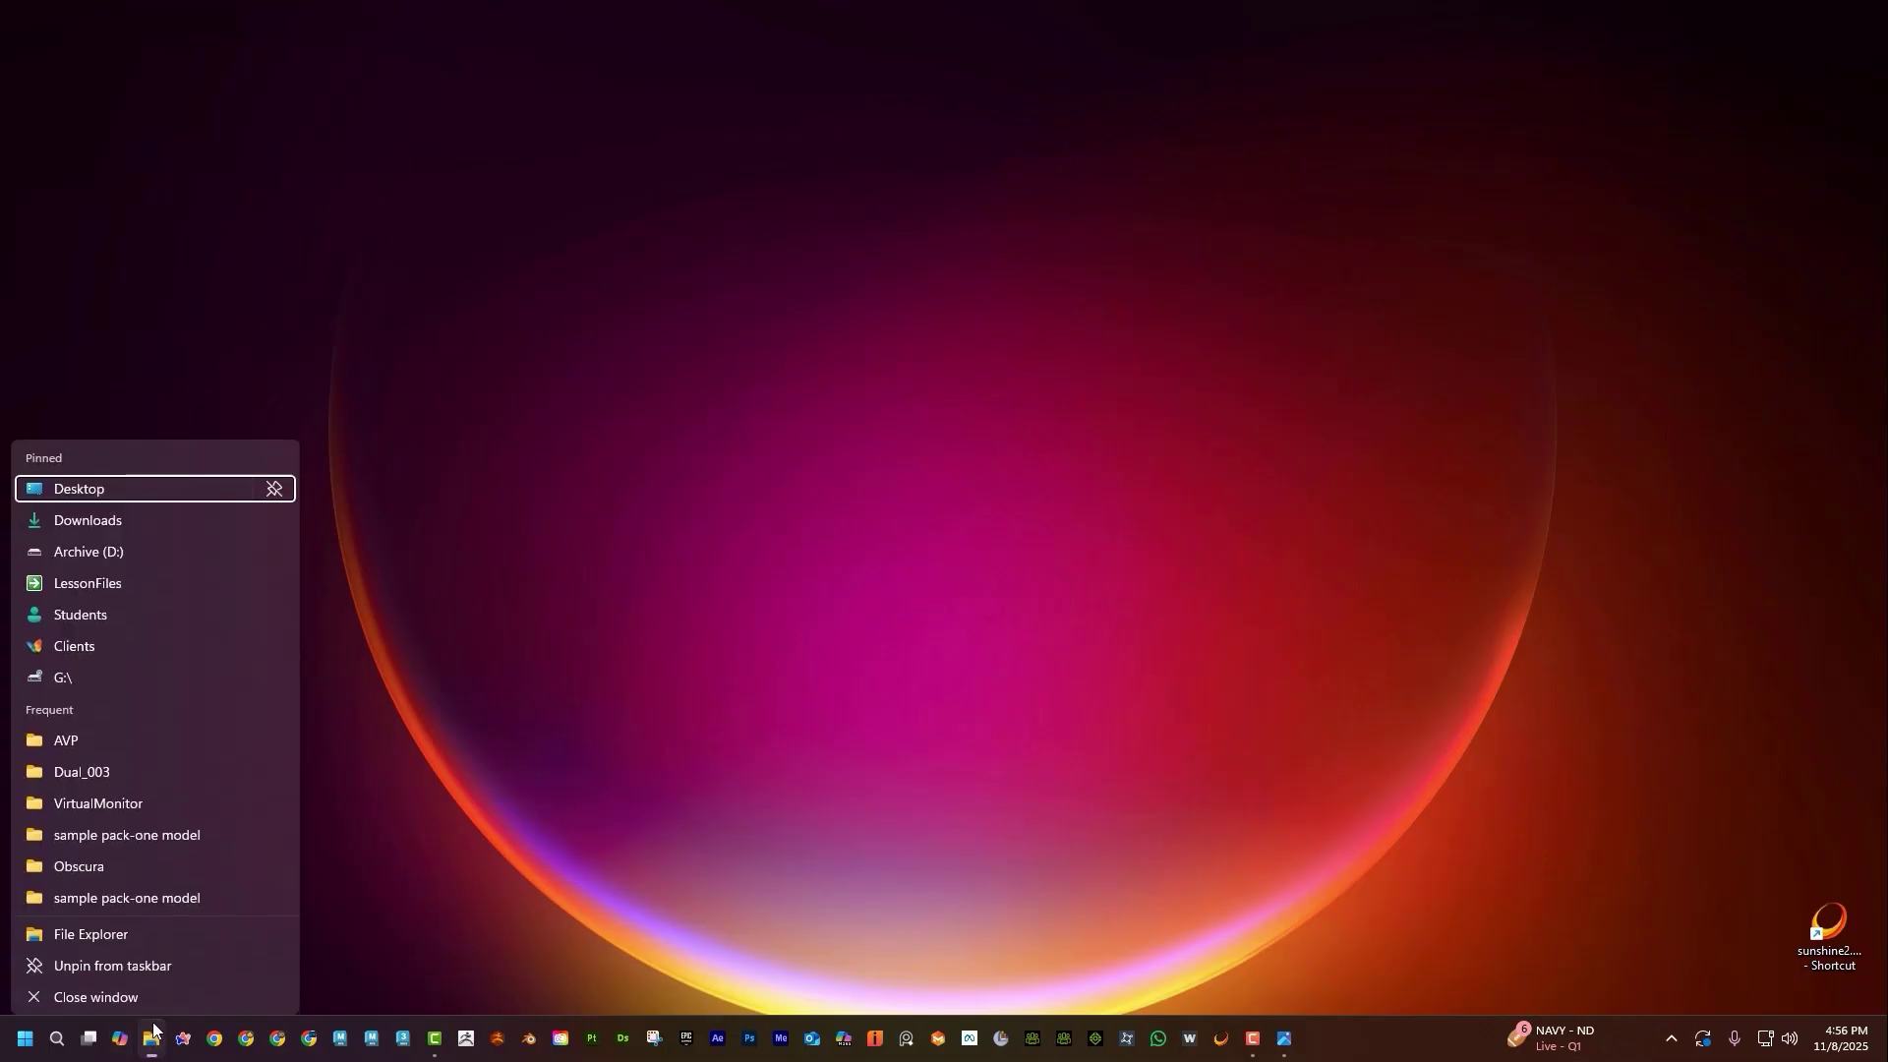
pyautogui.click(140, 928)
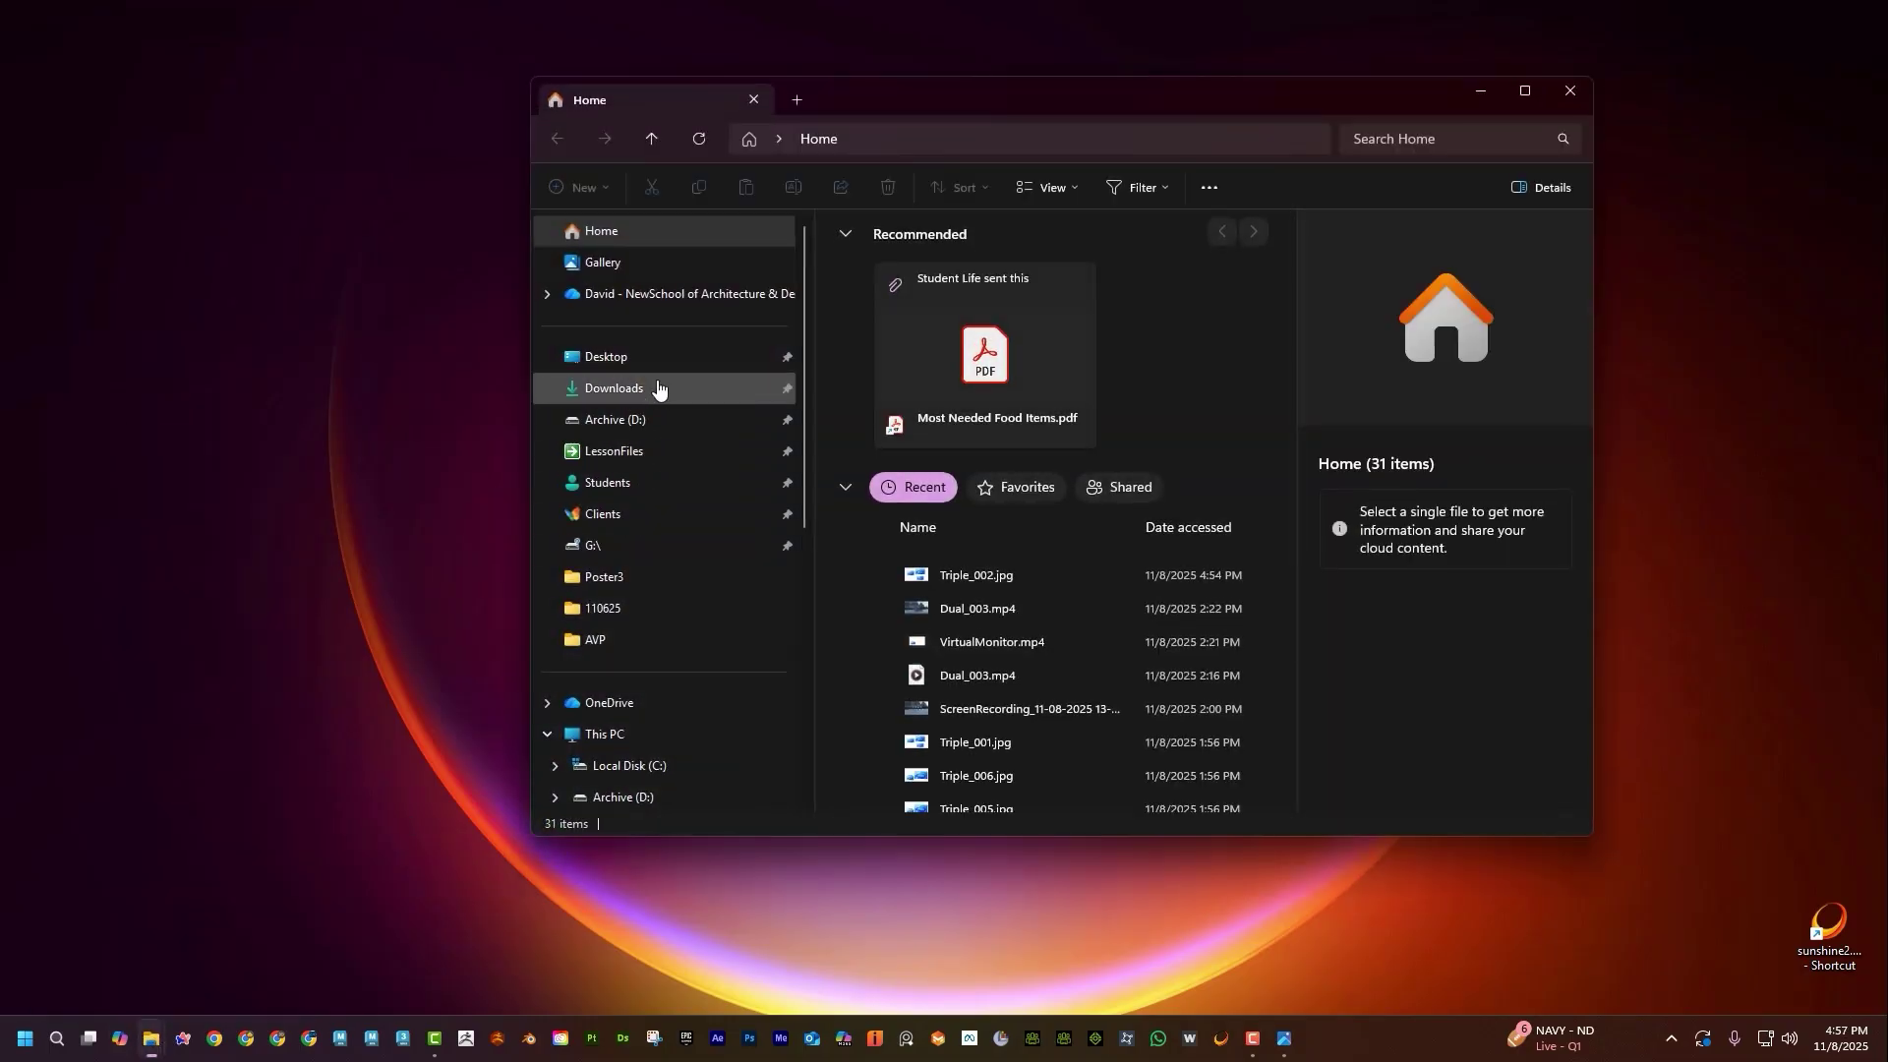
pyautogui.click(702, 764)
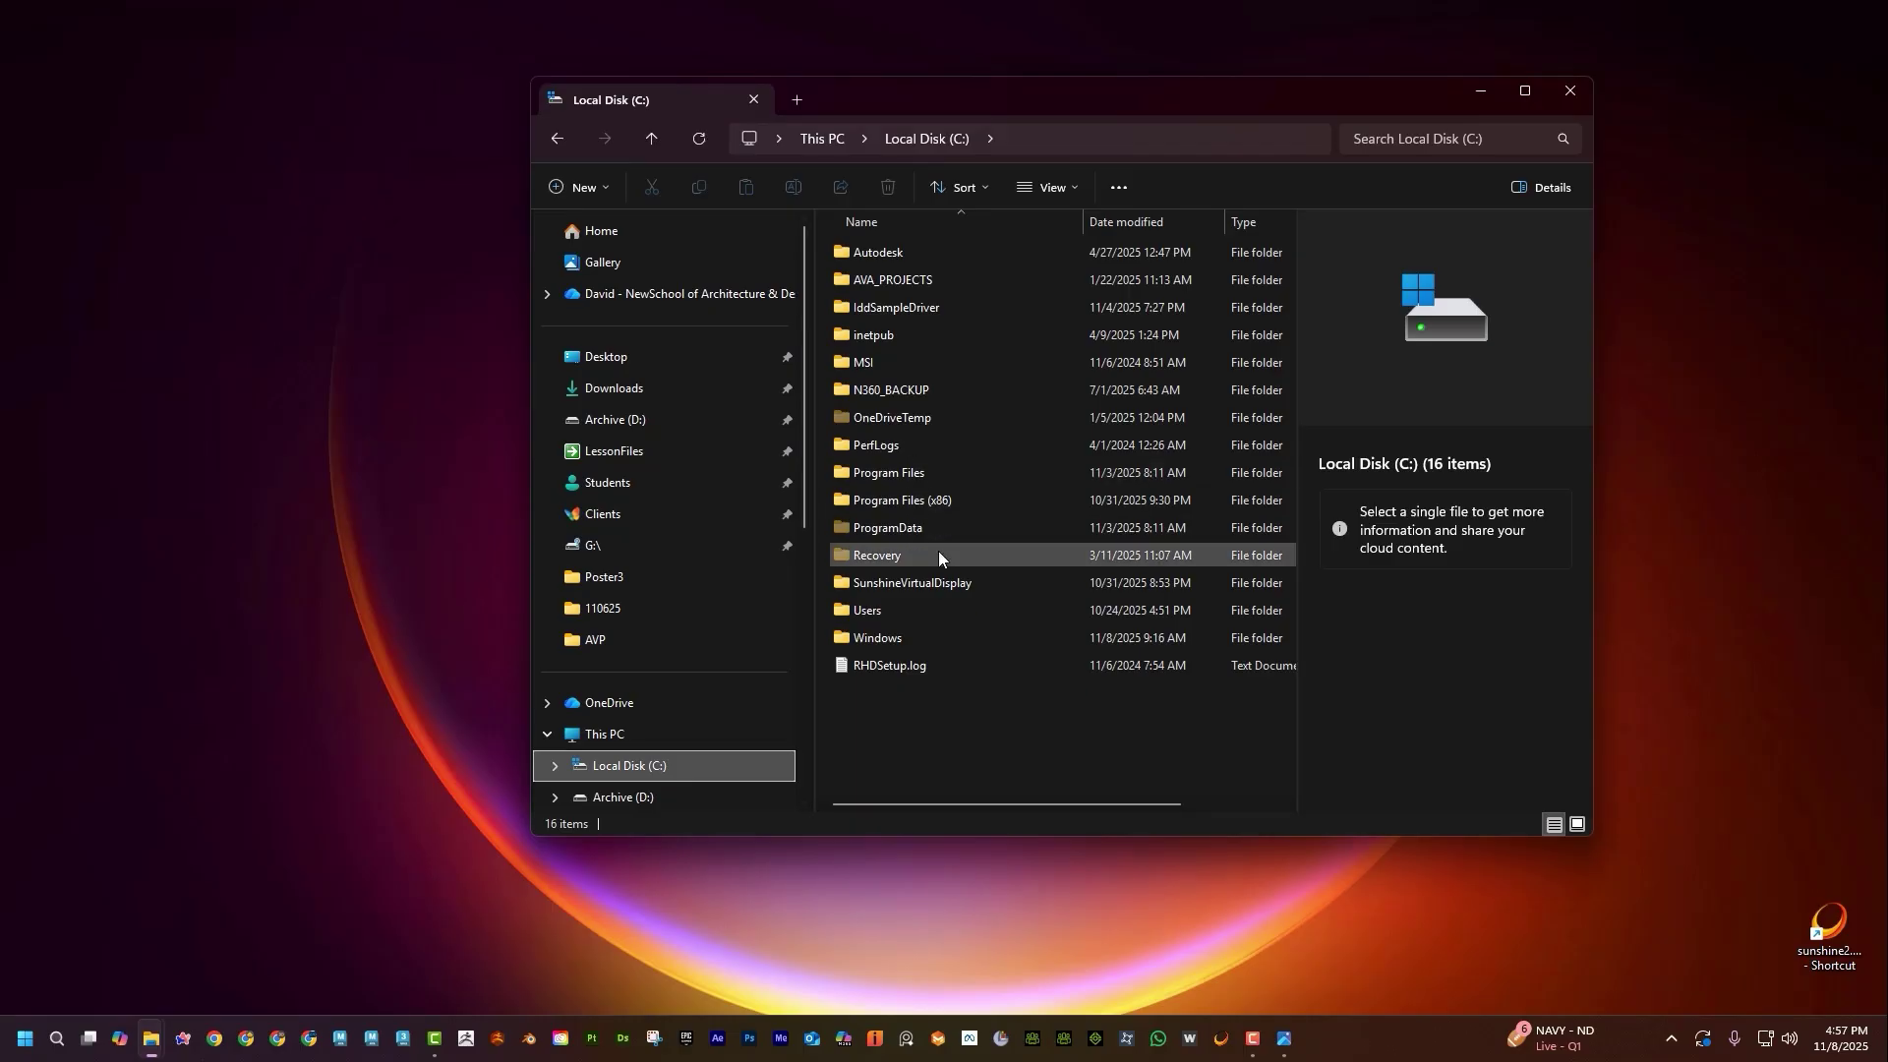
pyautogui.doubleClick(930, 474)
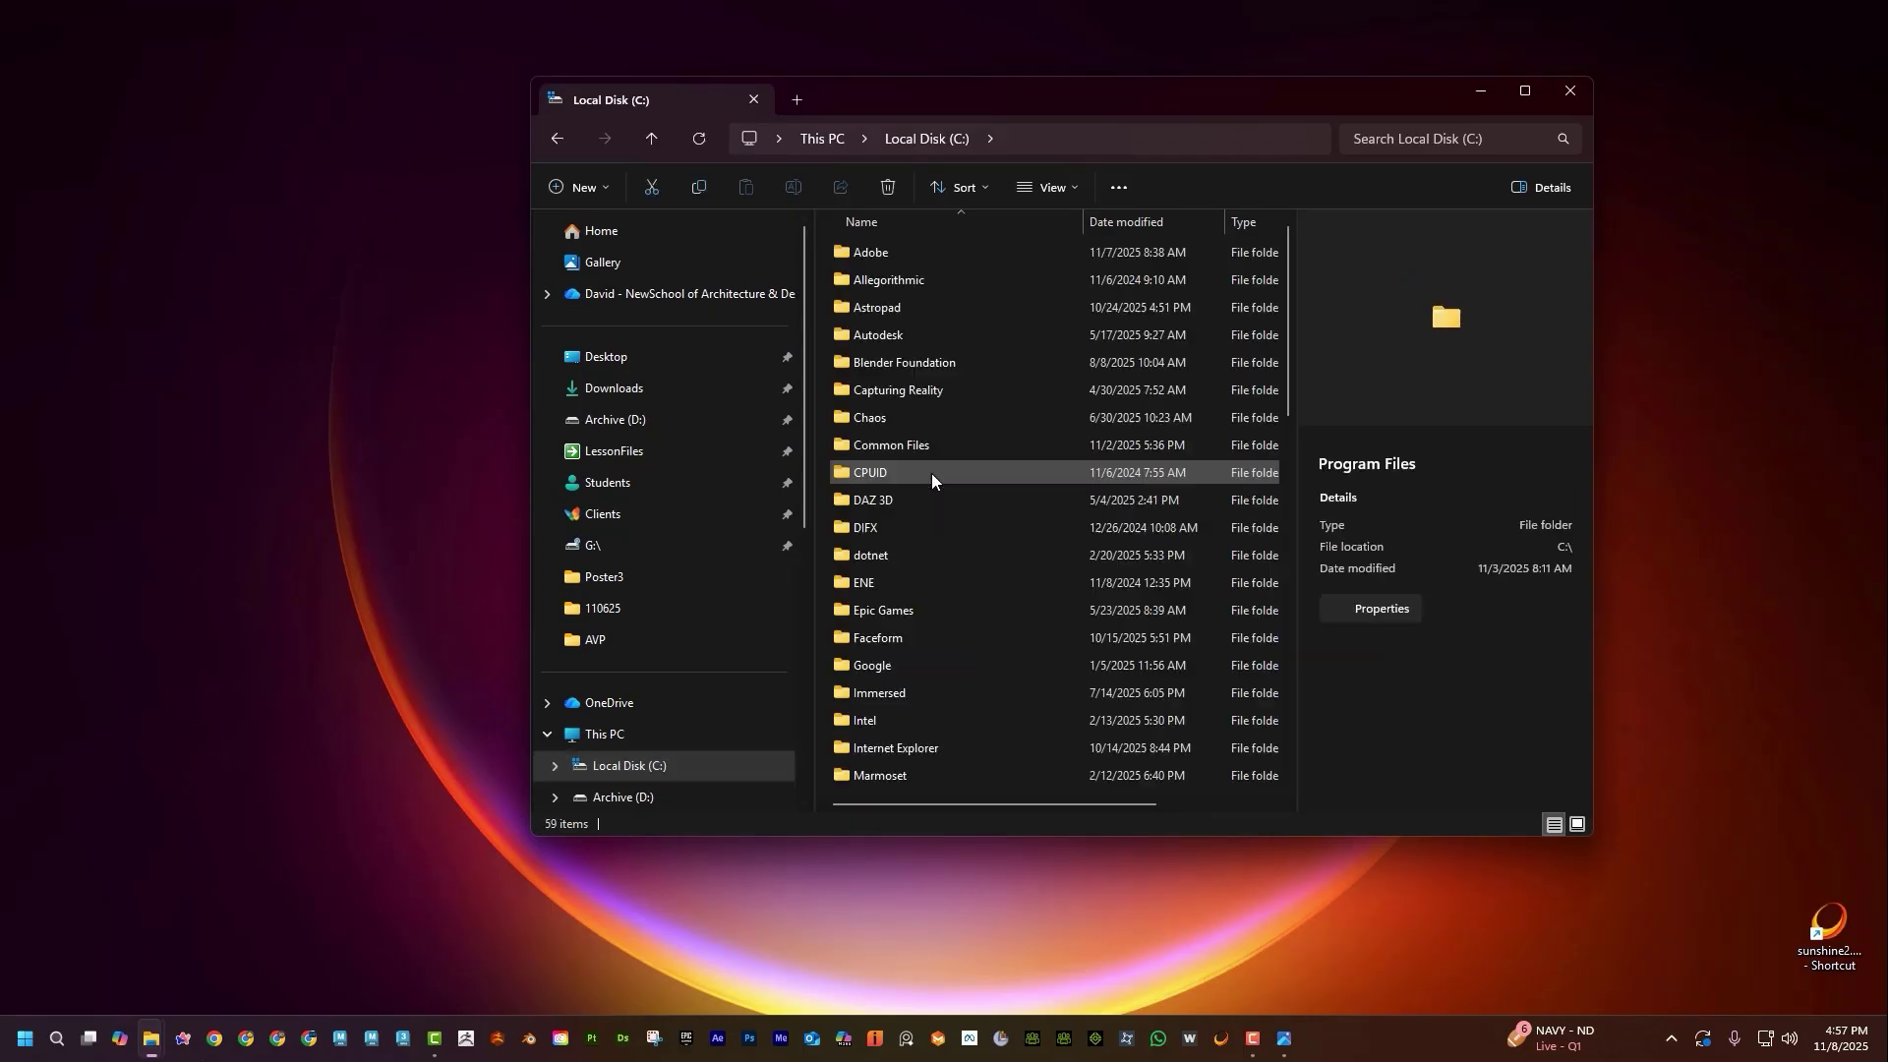
pyautogui.scroll(-5, 952, 641)
pyautogui.scroll(-5, 950, 716)
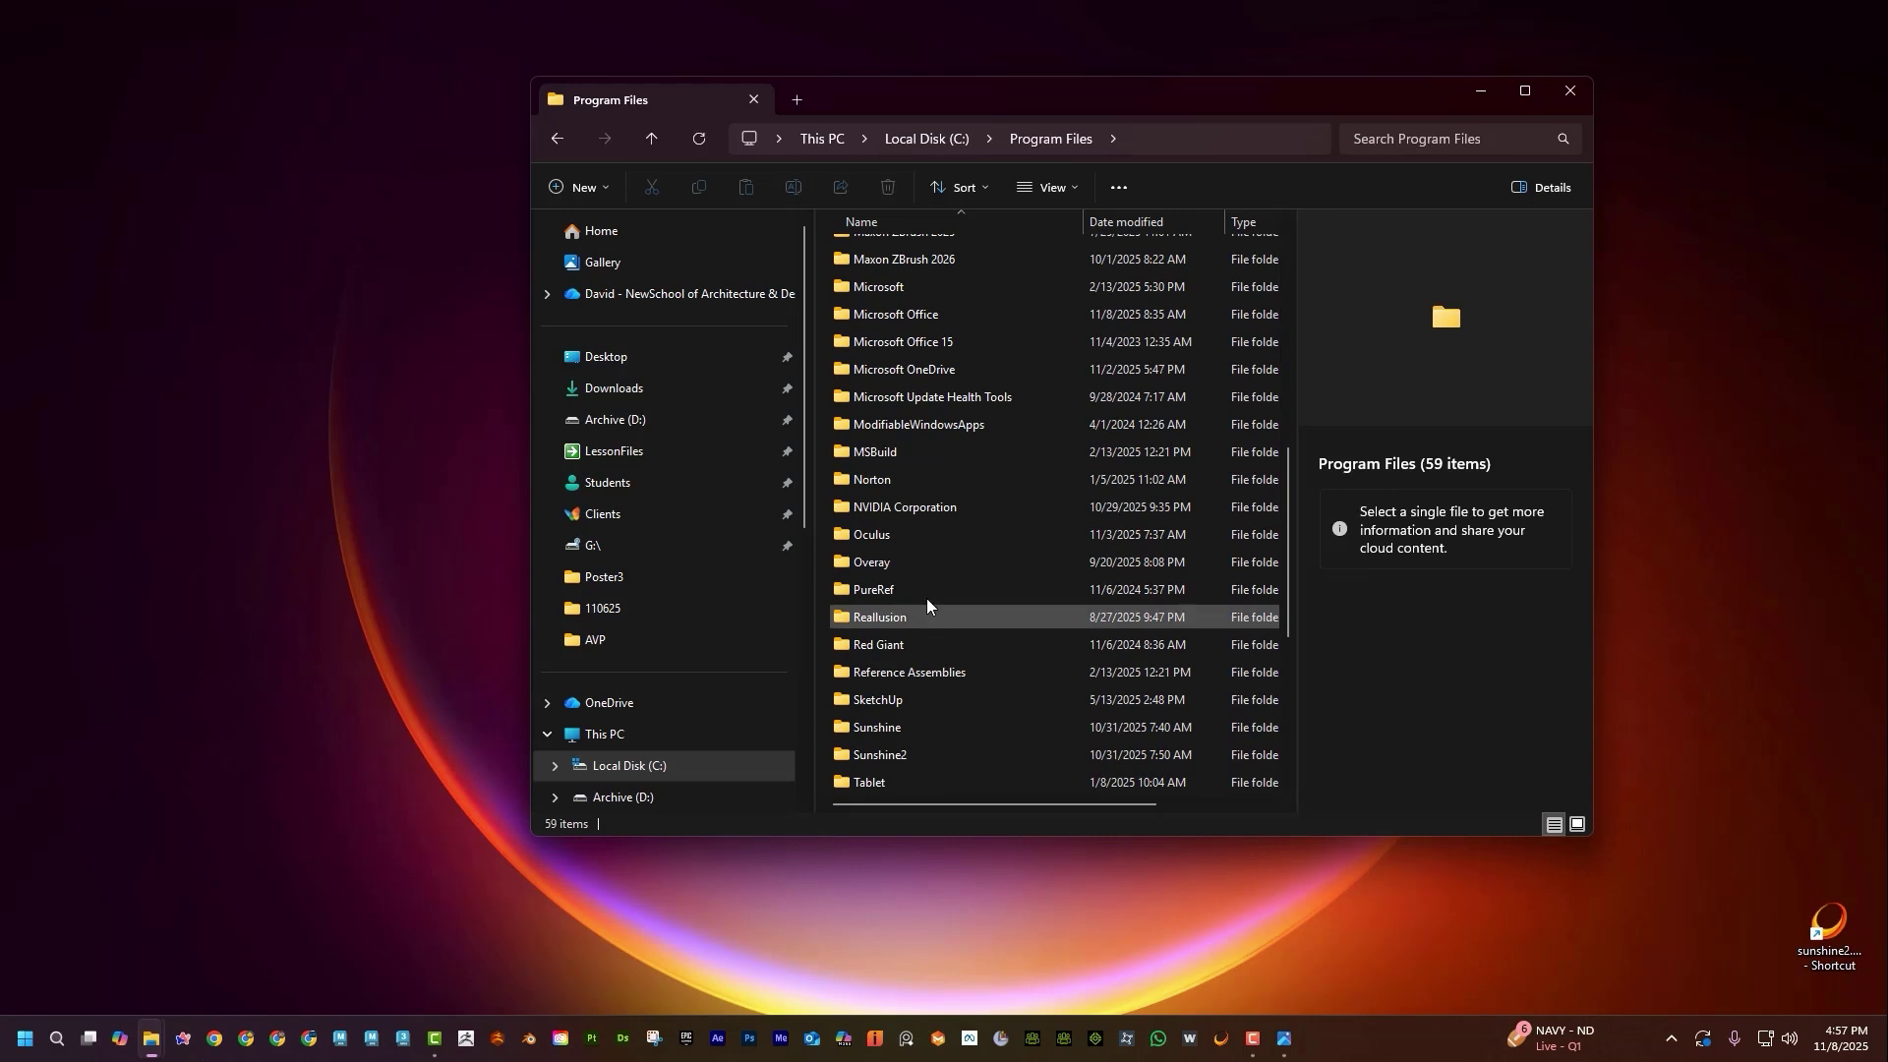
pyautogui.click(940, 726)
pyautogui.doubleClick(940, 725)
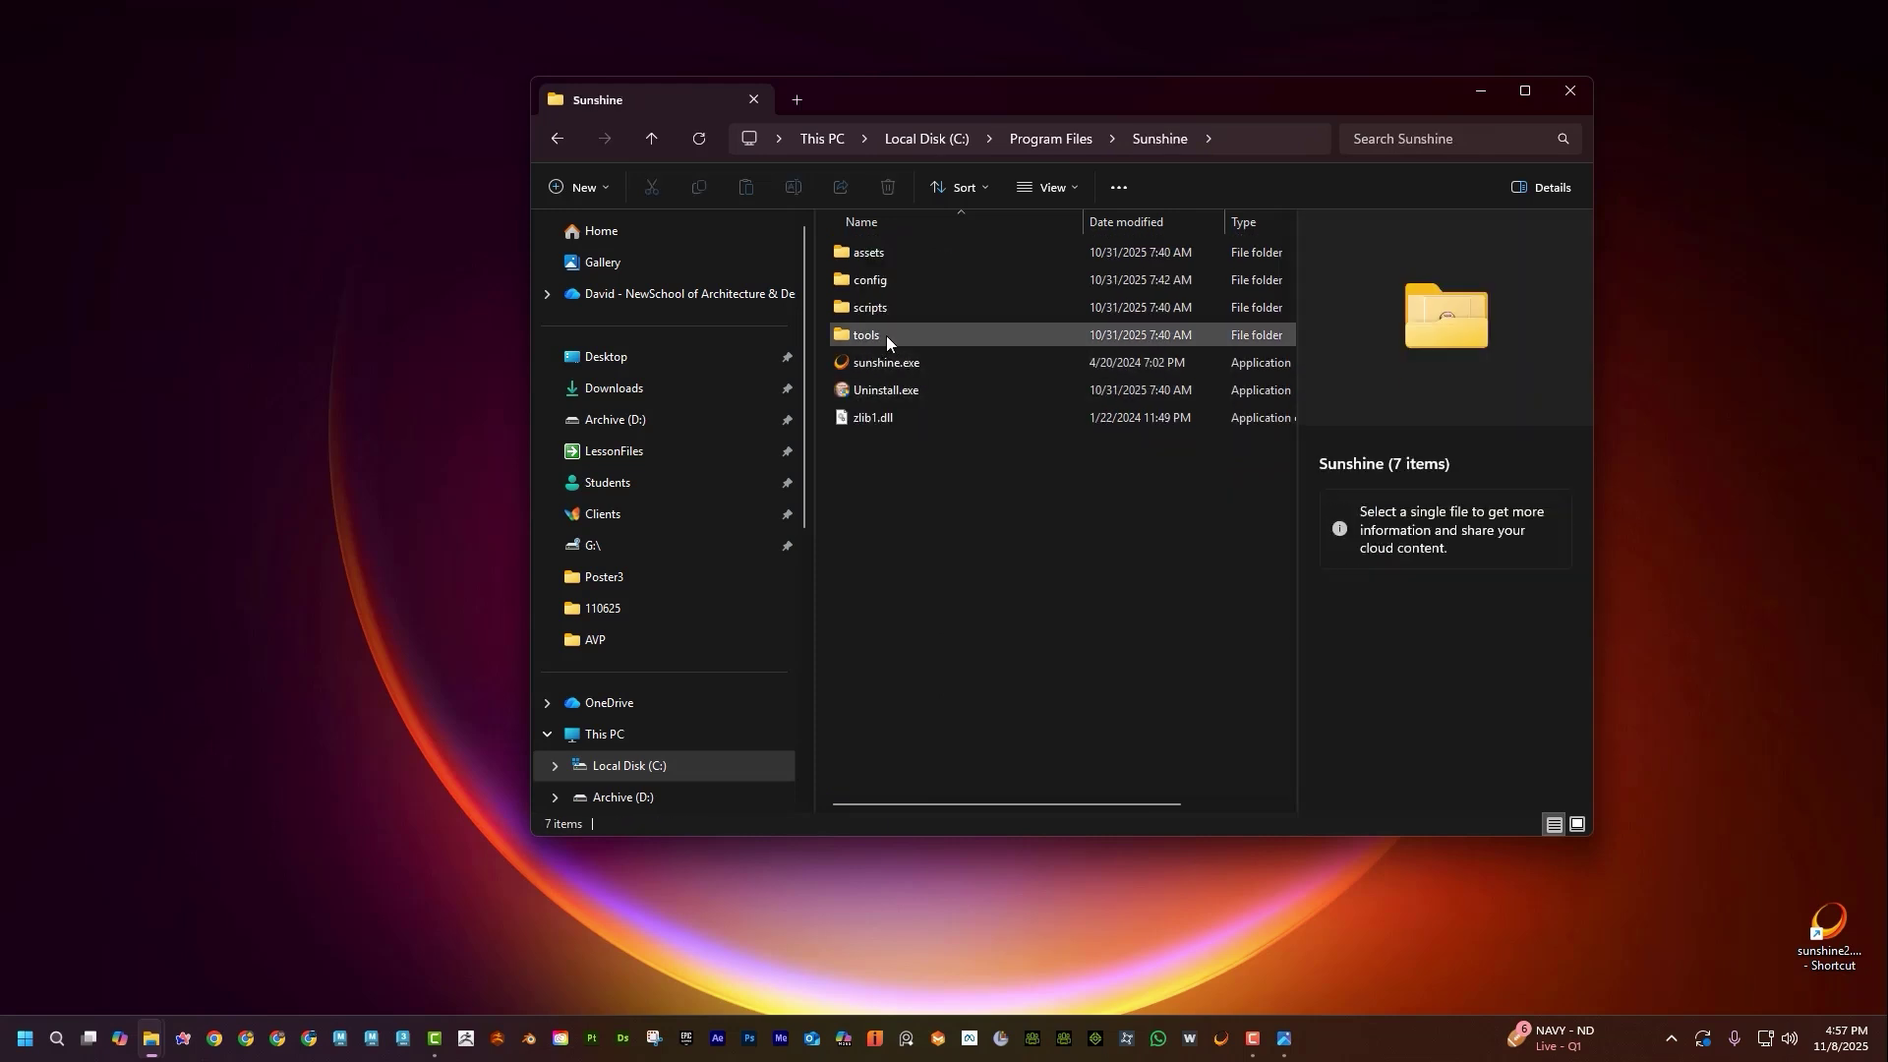
pyautogui.doubleClick(887, 334)
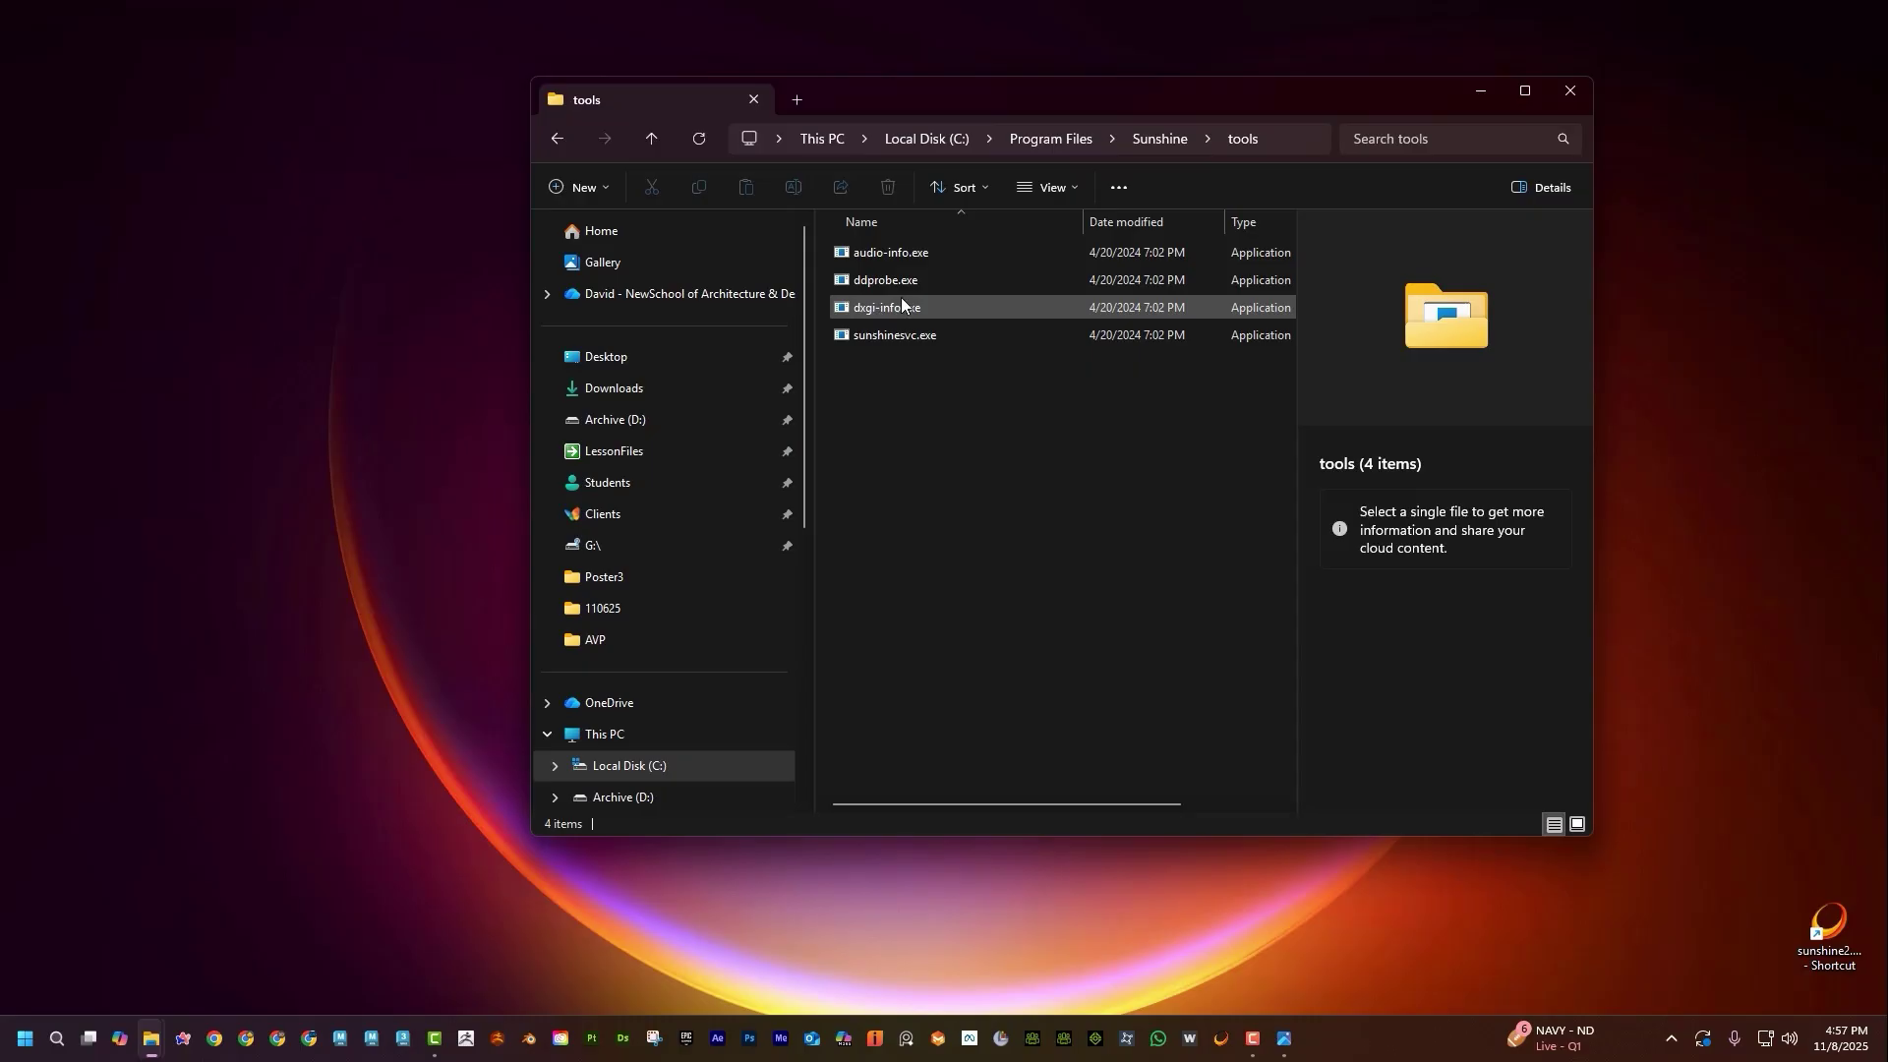
pyautogui.moveTo(1005, 104); pyautogui.dragTo(1201, 114)
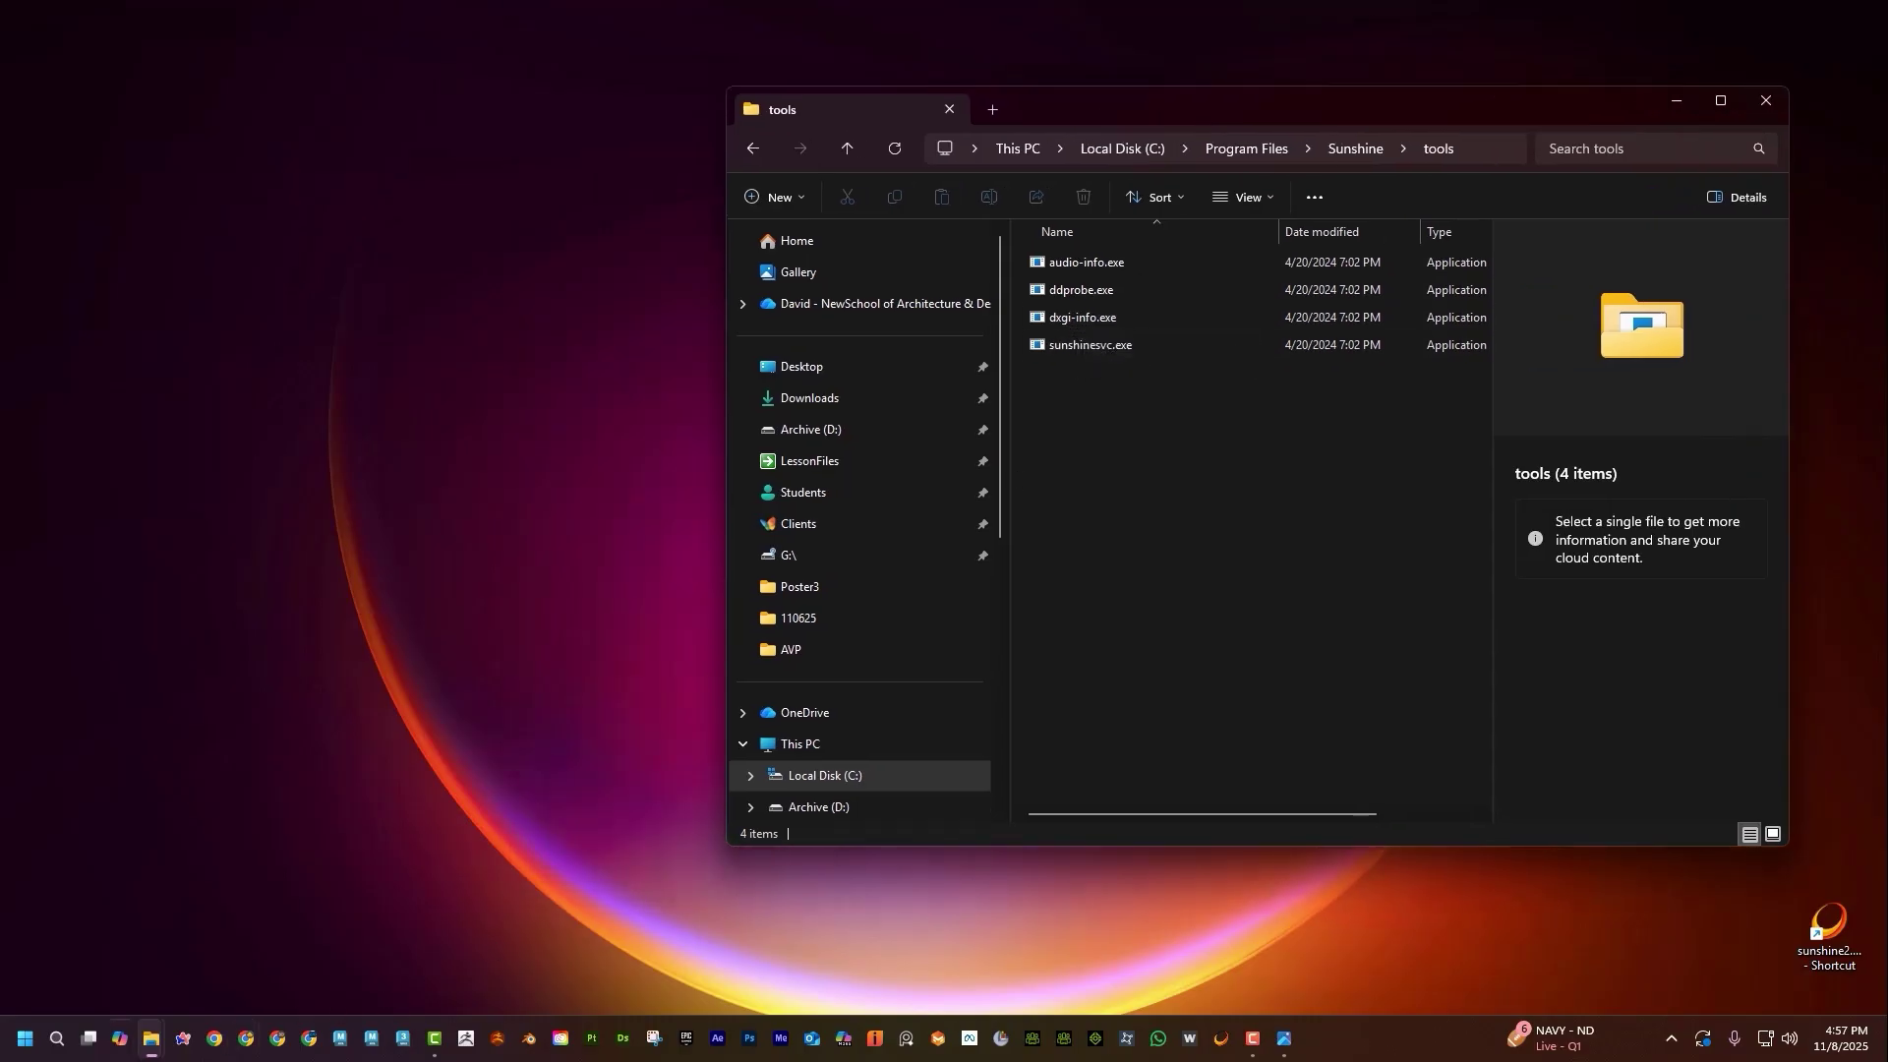
# - Launch Command Prompt from a Start search for 'com'
pyautogui.click(57, 1040)
pyautogui.write('com')
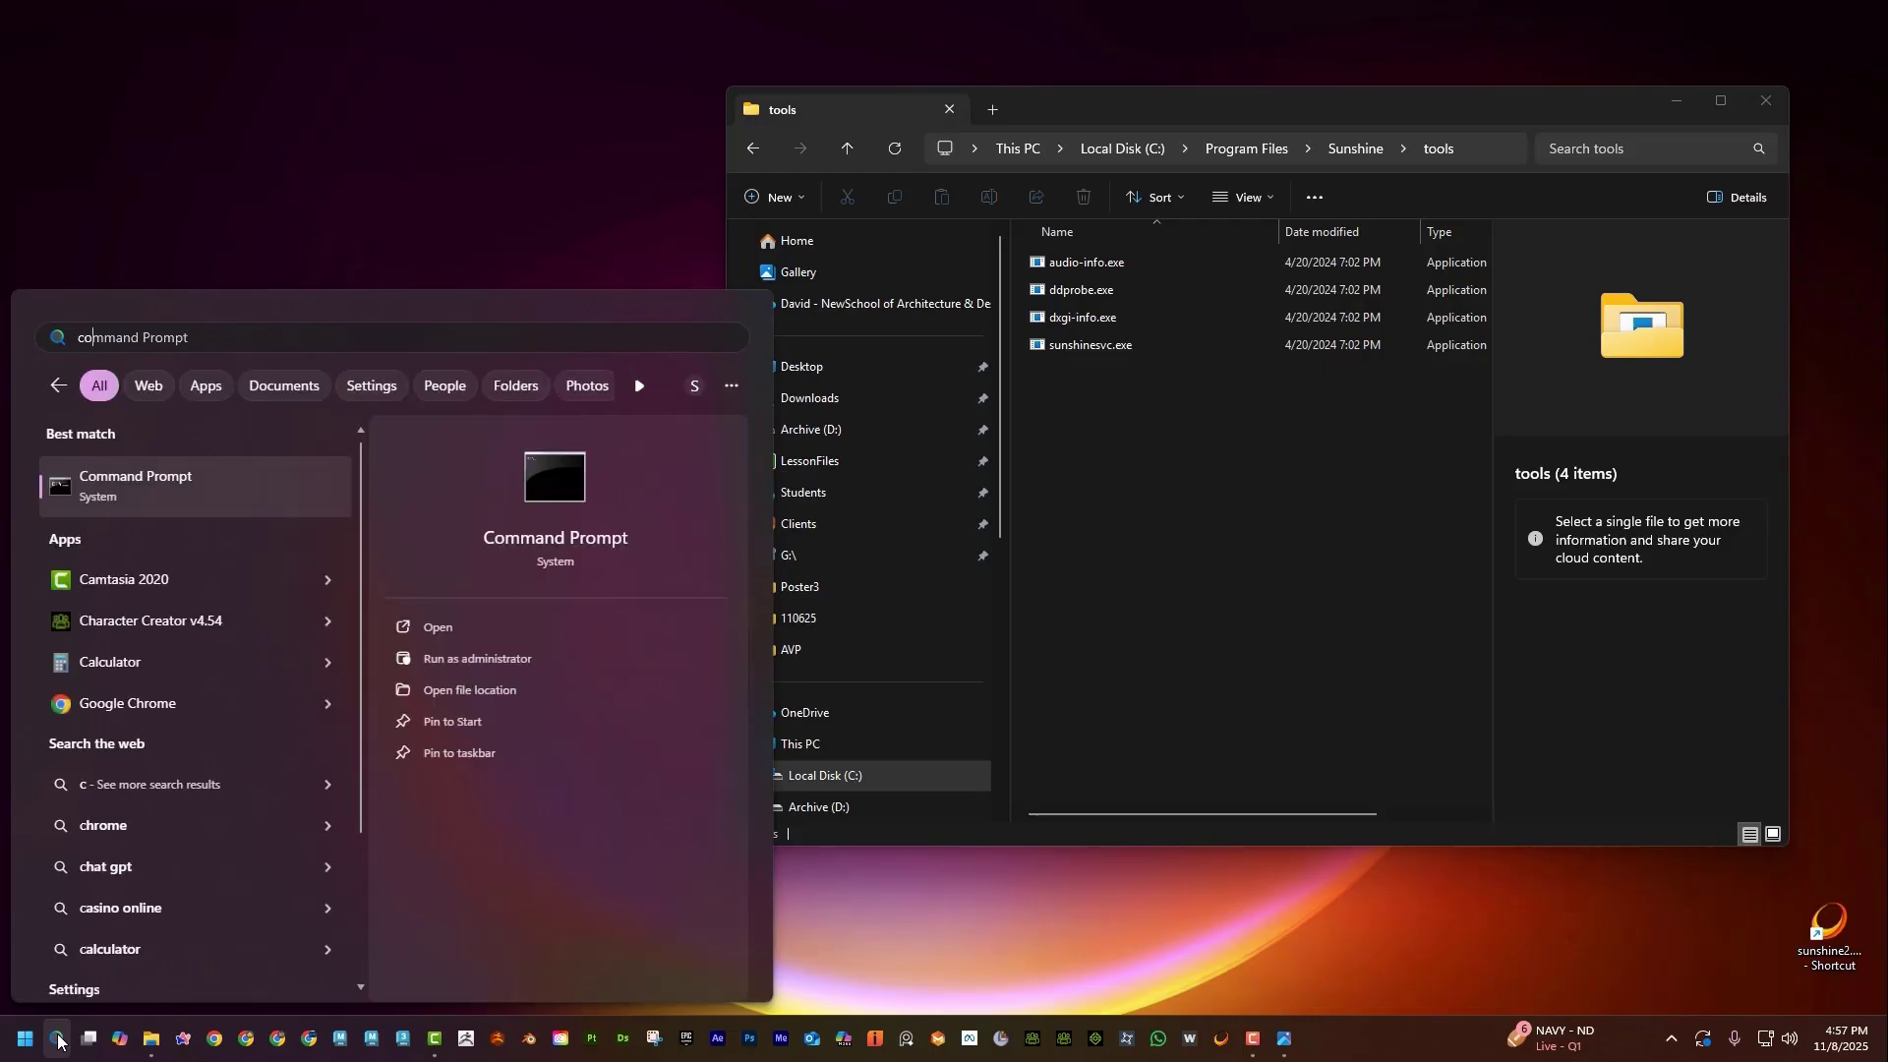
pyautogui.click(103, 479)
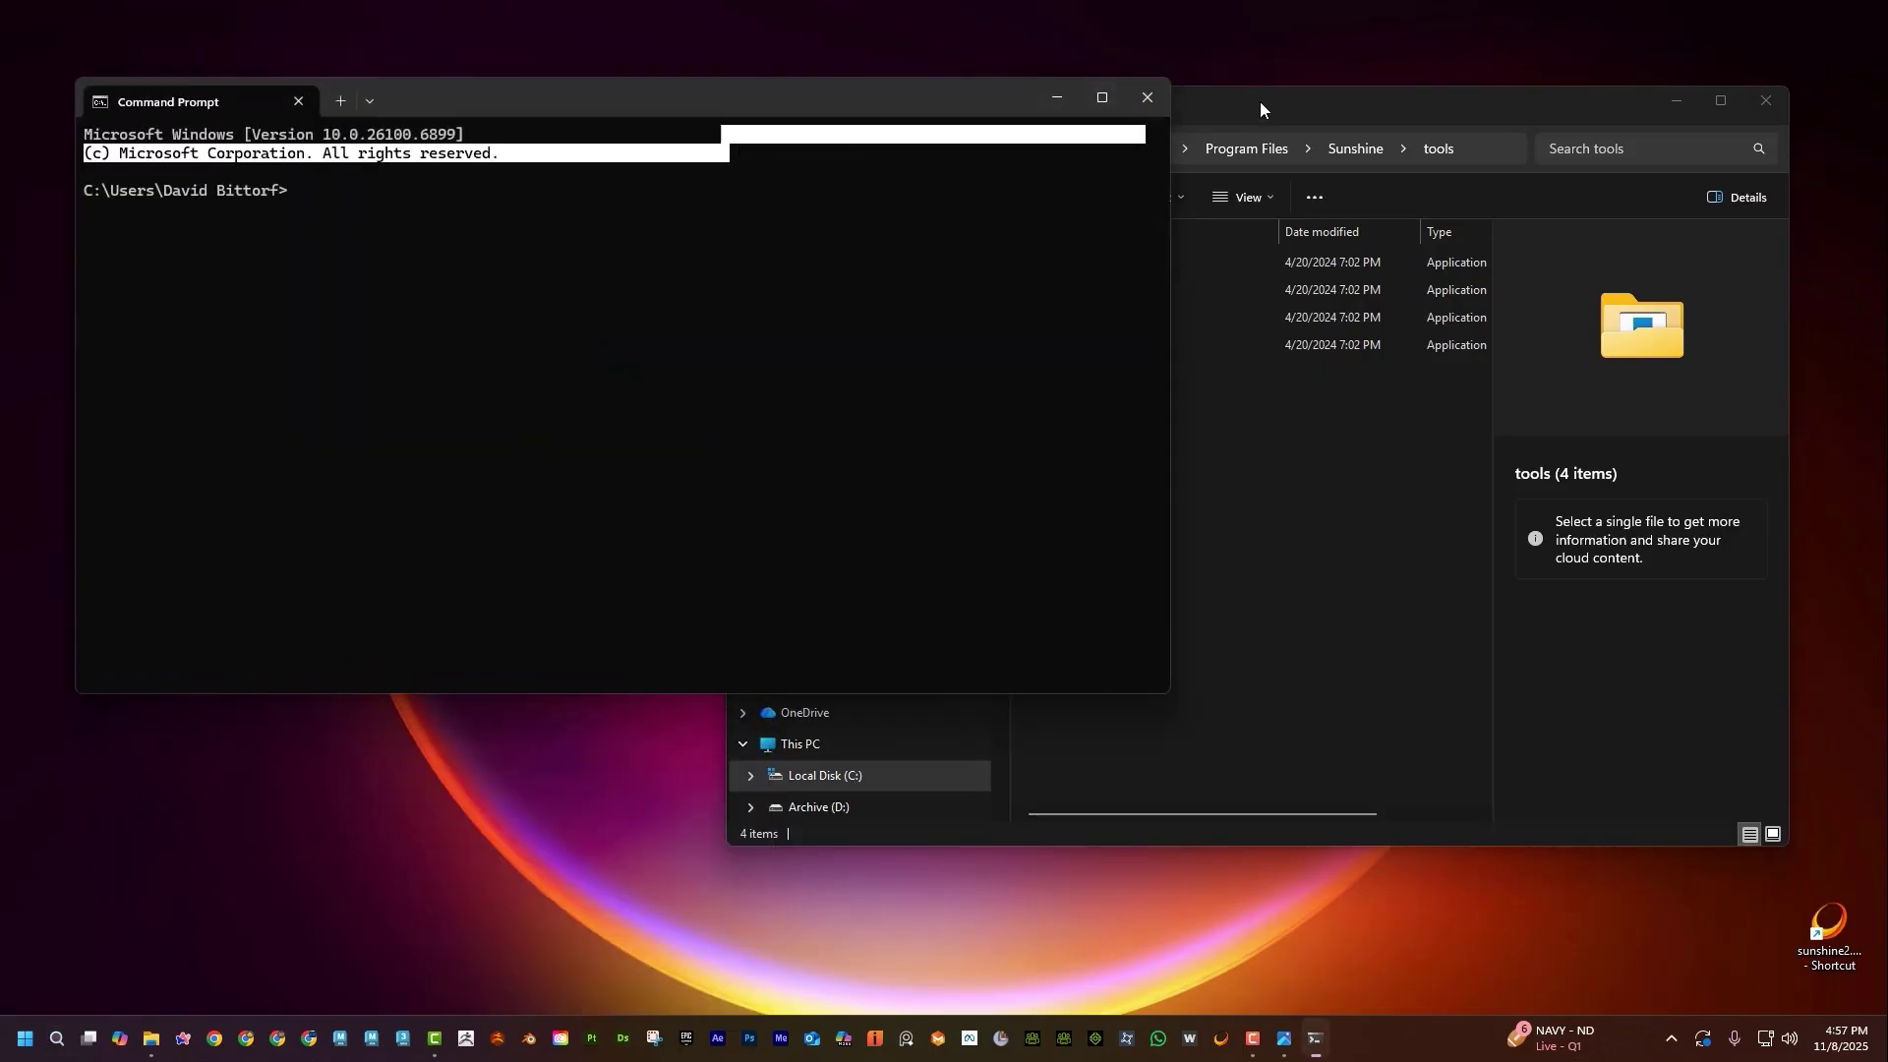
# - Run dxgi-info.exe from the Sunshine tools folder and scroll through its adapter and display report
pyautogui.click(1284, 475)
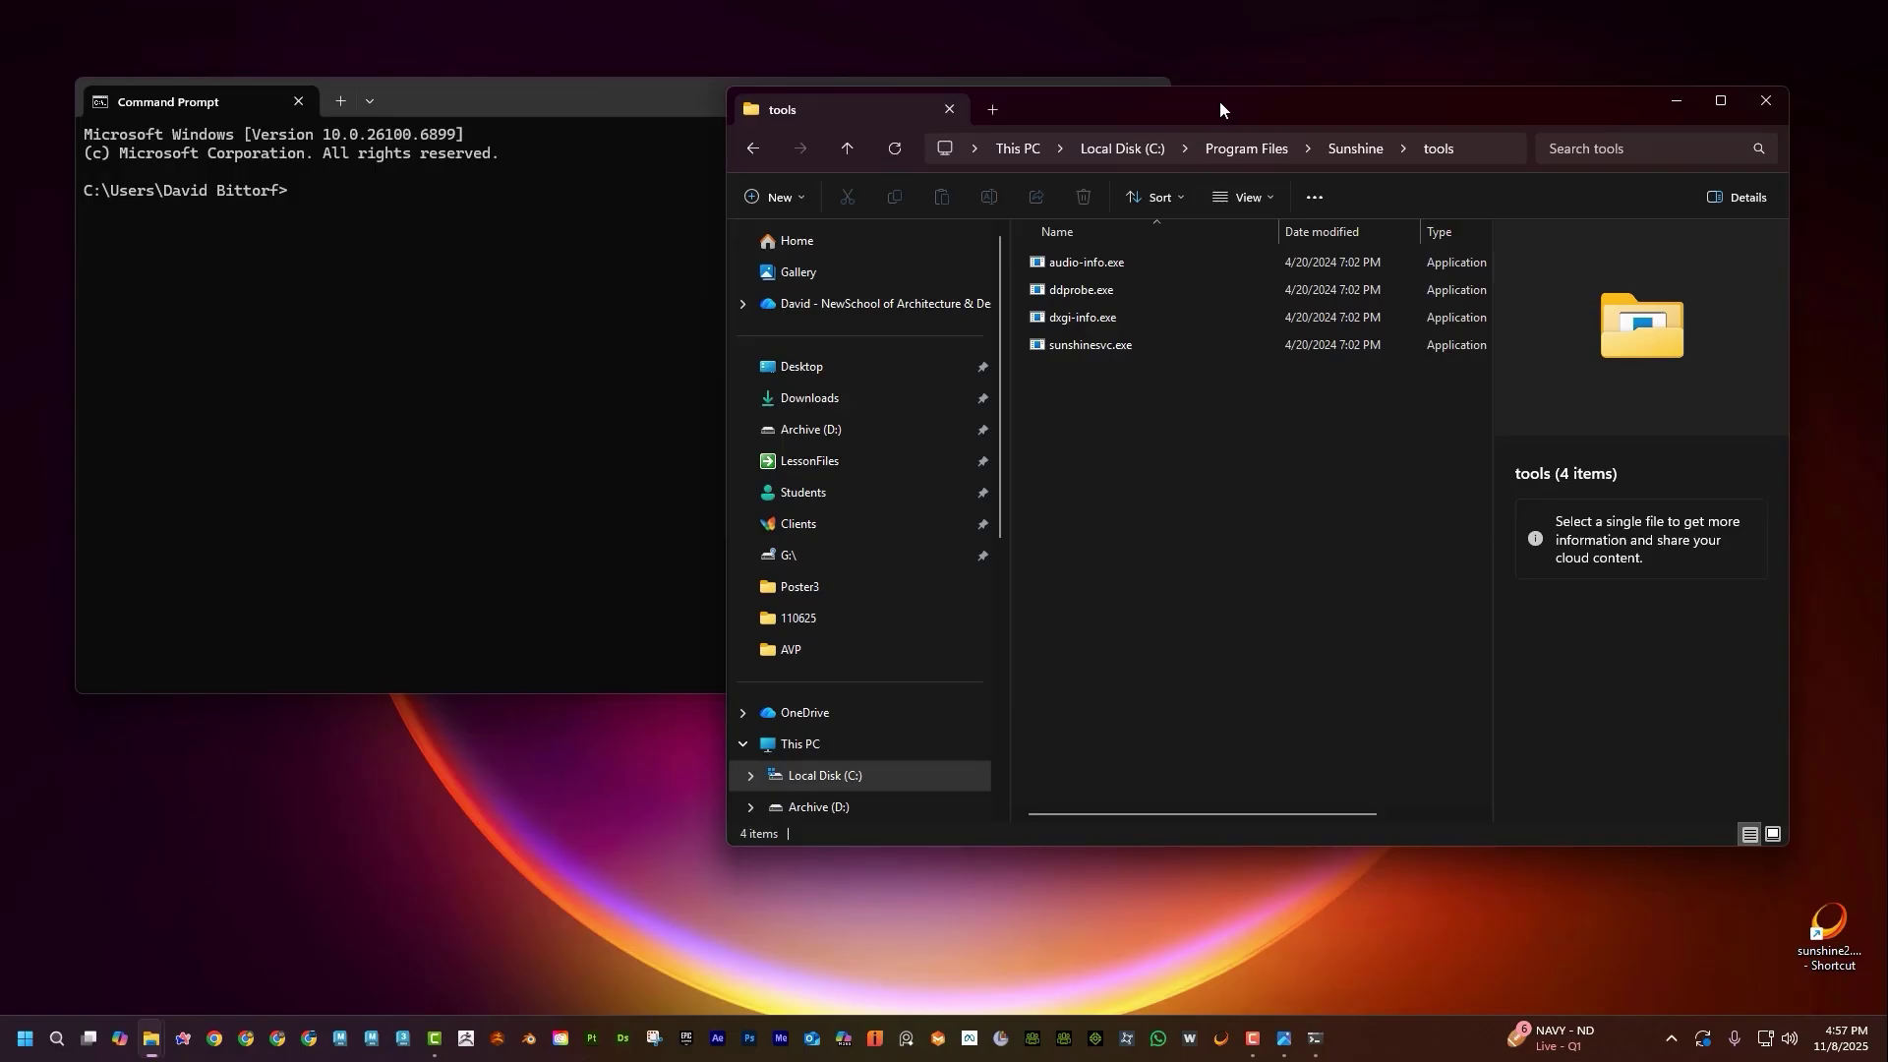
pyautogui.moveTo(1219, 100); pyautogui.dragTo(1356, 171)
pyautogui.click(1238, 387)
pyautogui.moveTo(1238, 387); pyautogui.dragTo(547, 367)
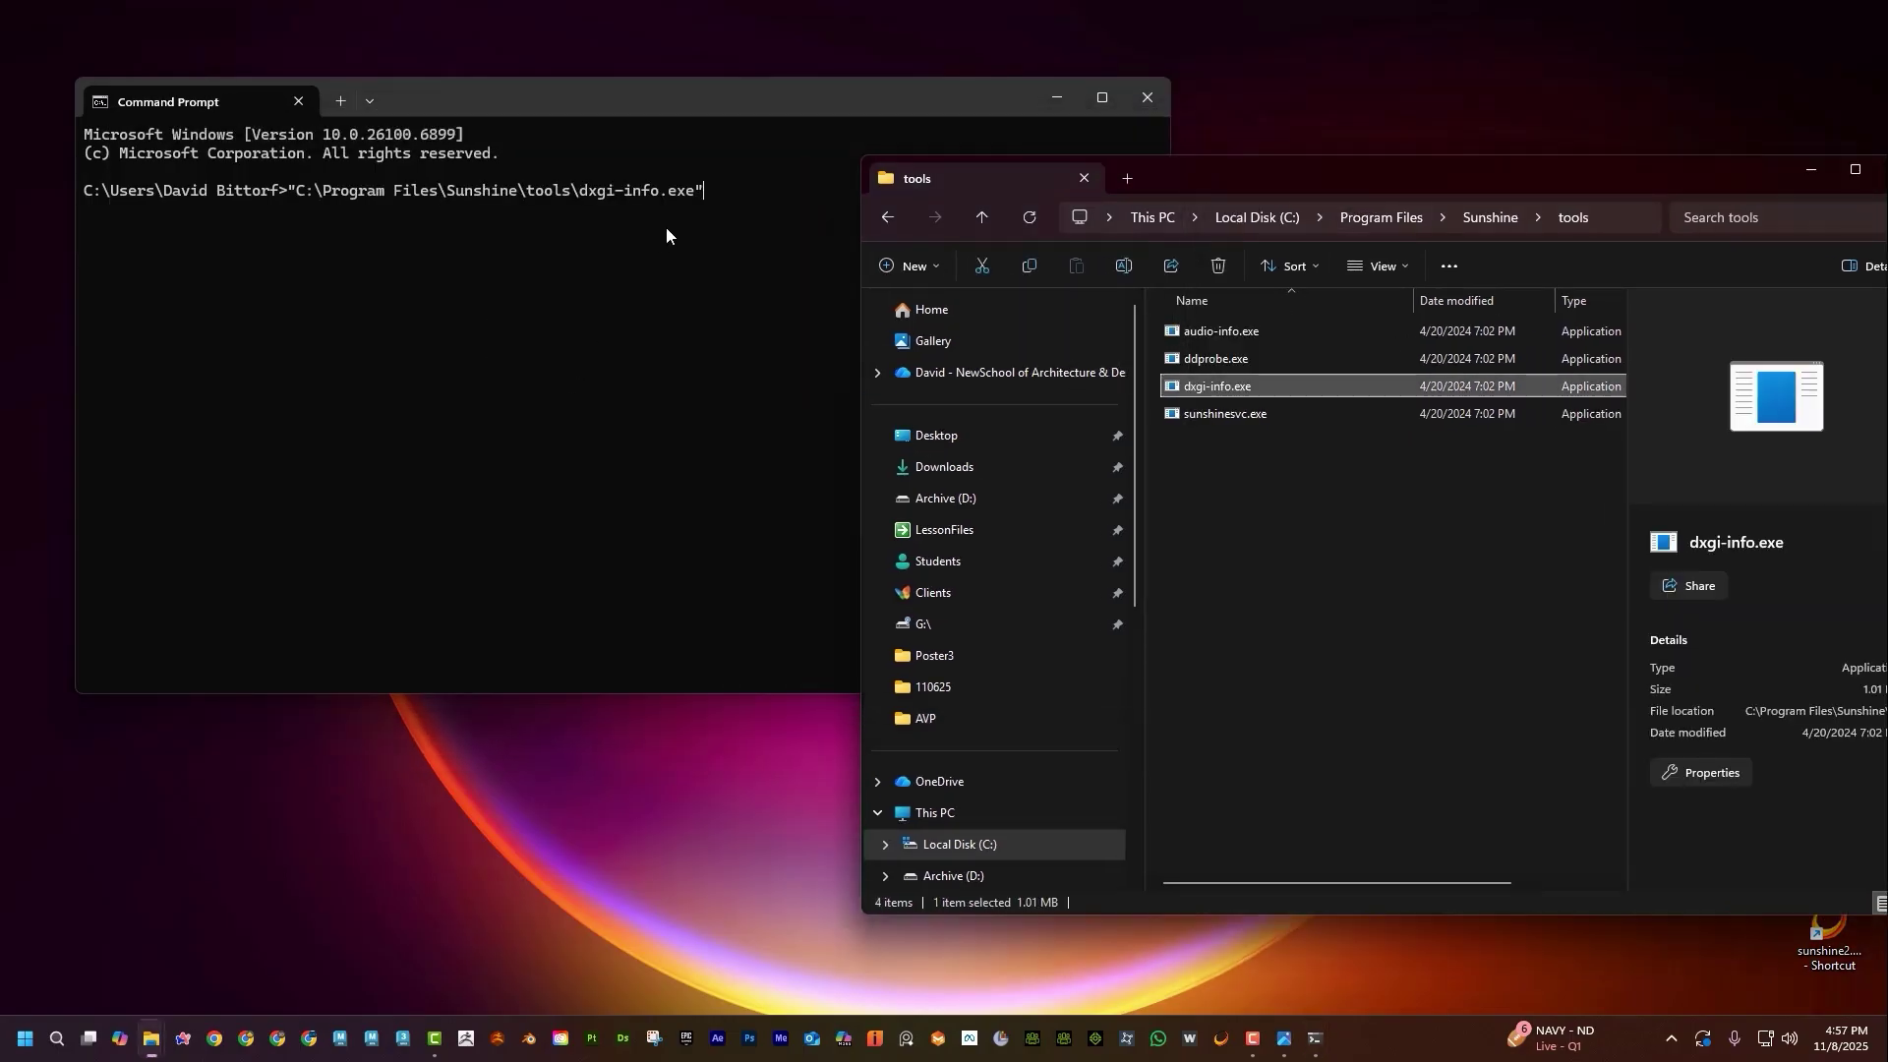
pyautogui.click(718, 185)
pyautogui.press('Return')
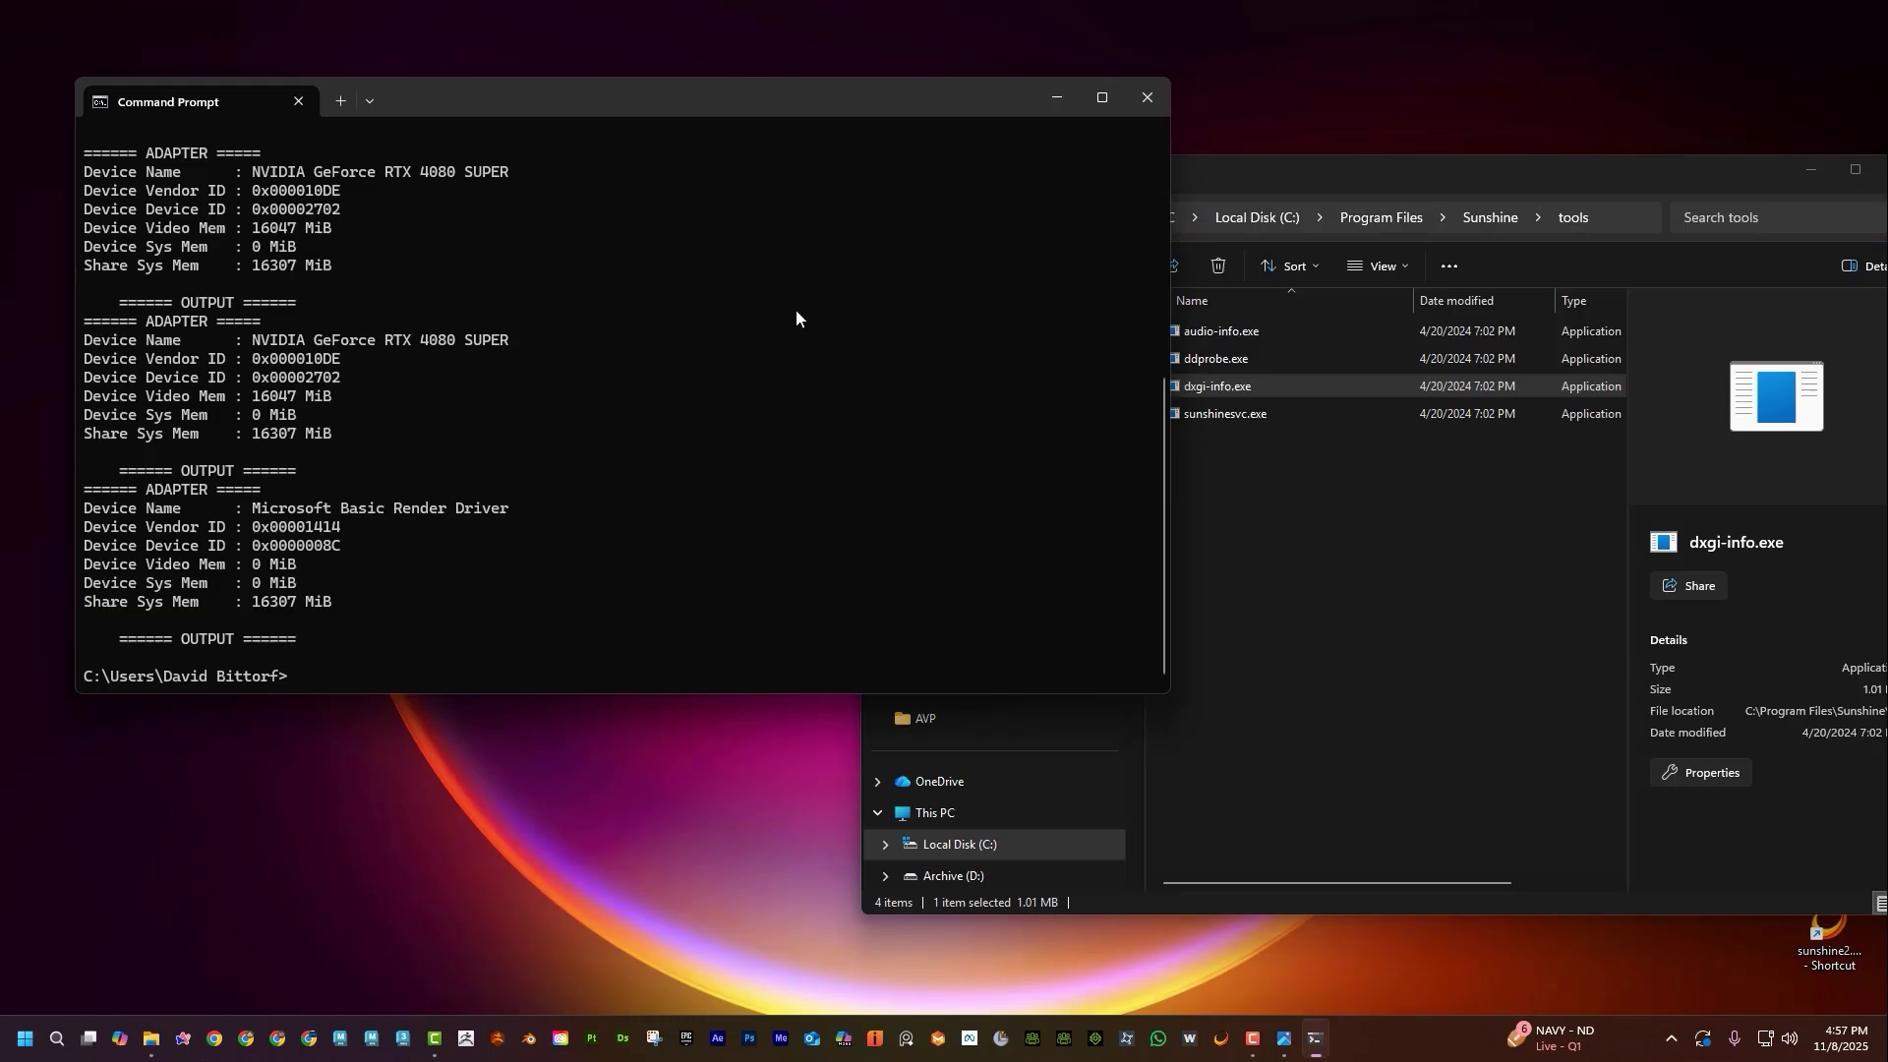
pyautogui.moveTo(1159, 419); pyautogui.dragTo(1166, 189)
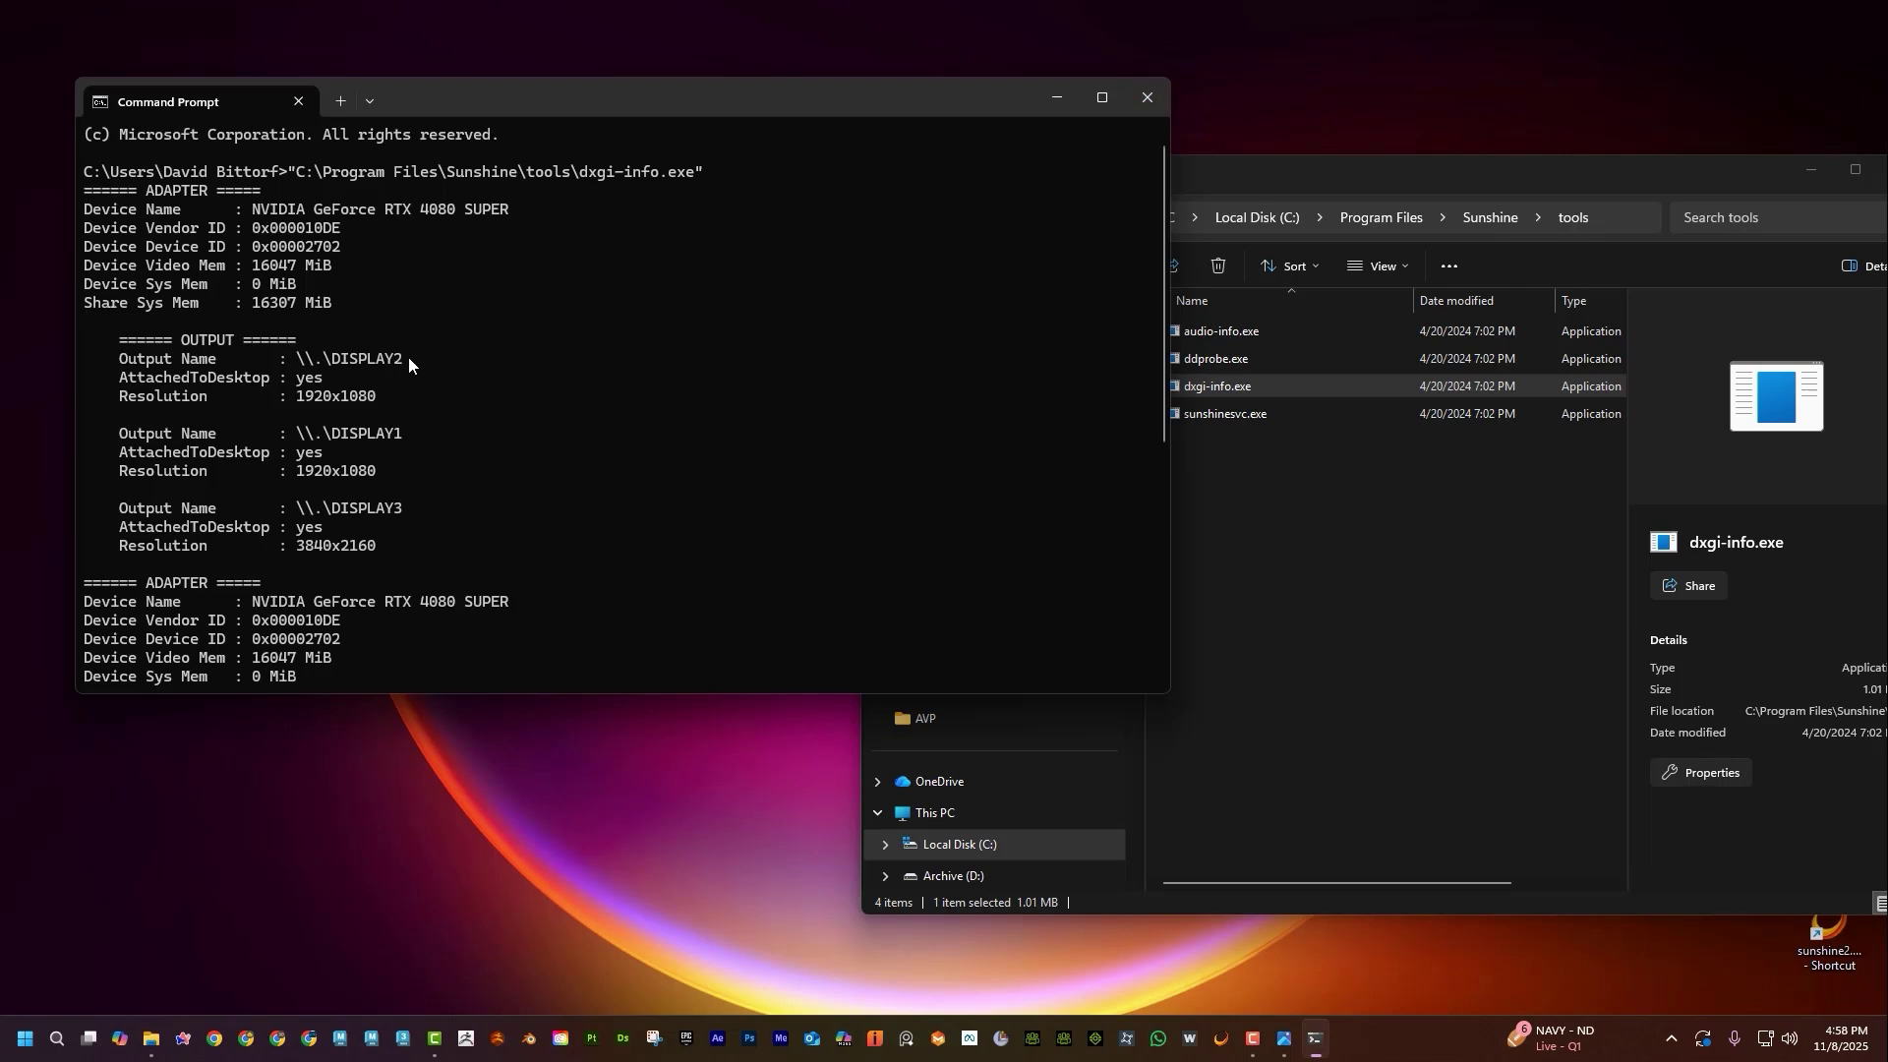
# - Close Command Prompt, return Explorer to the Sunshine folder, and launch Chrome with the first profile
pyautogui.click(1146, 95)
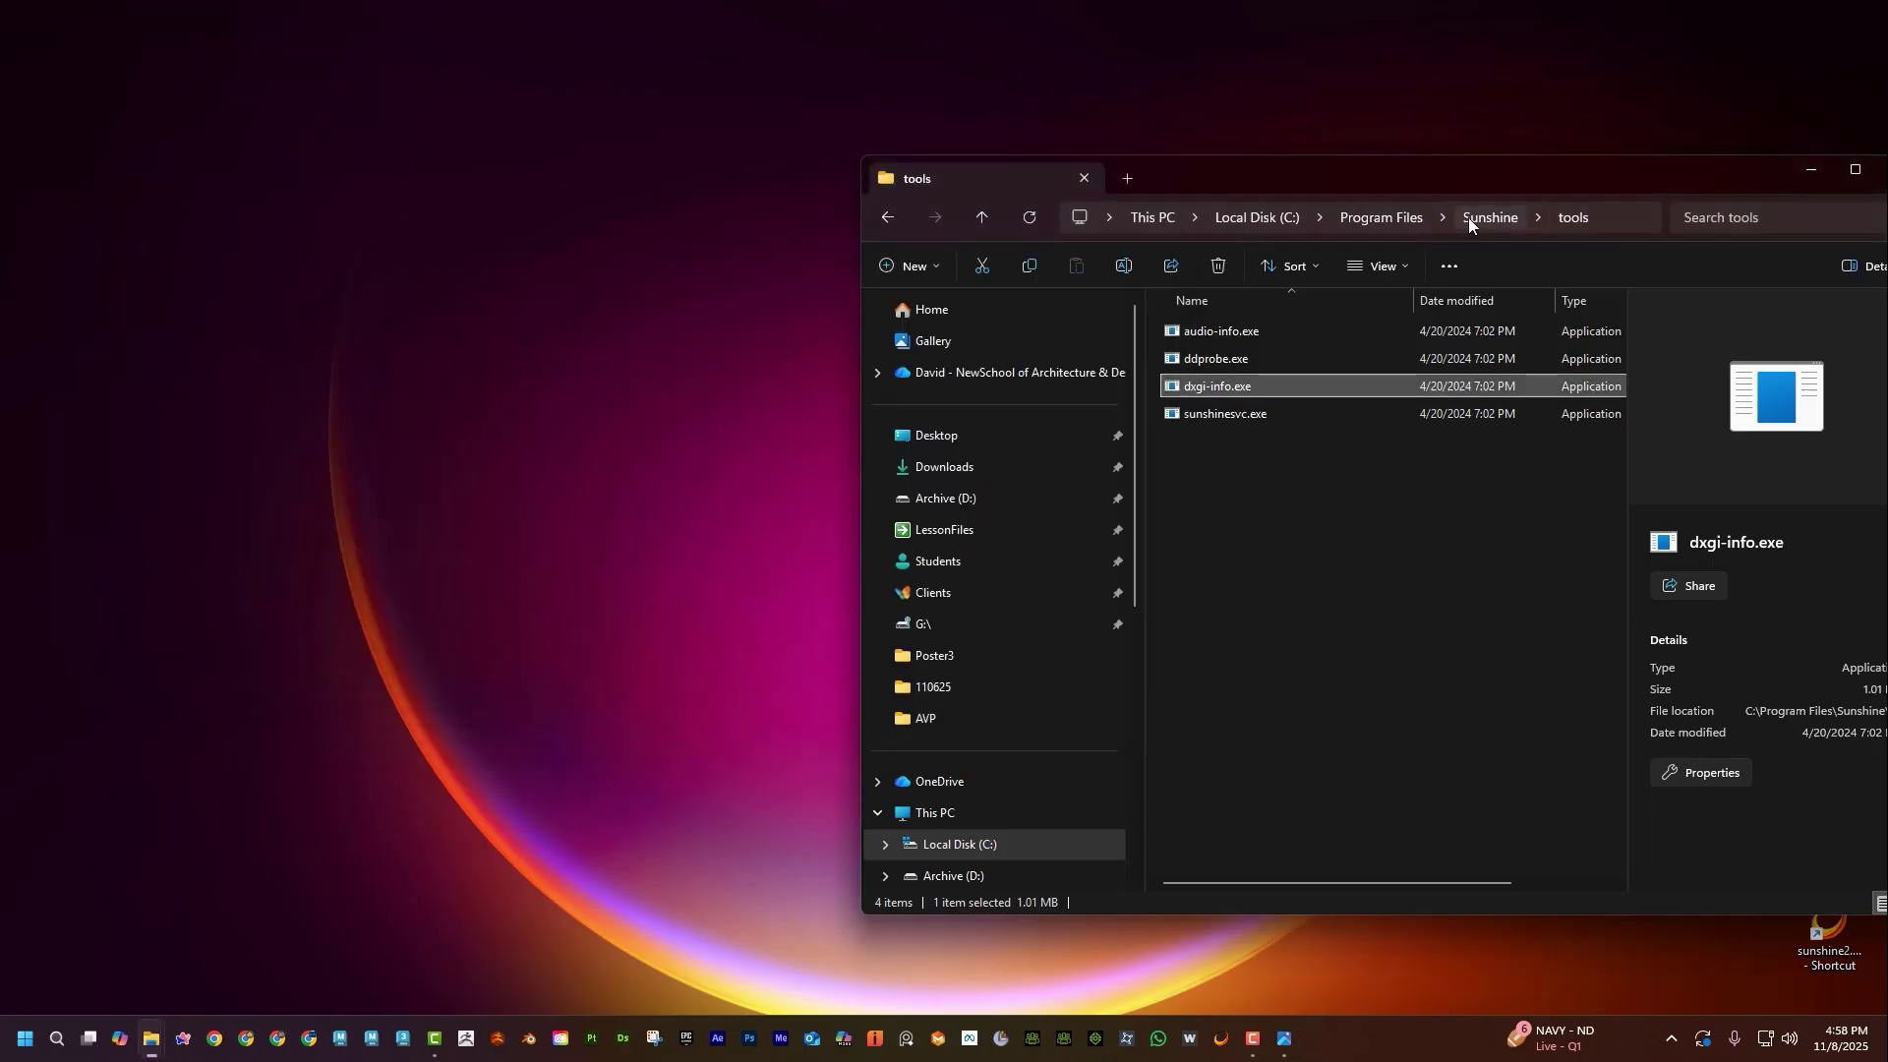
pyautogui.moveTo(1473, 170); pyautogui.dragTo(1117, 131)
pyautogui.click(531, 176)
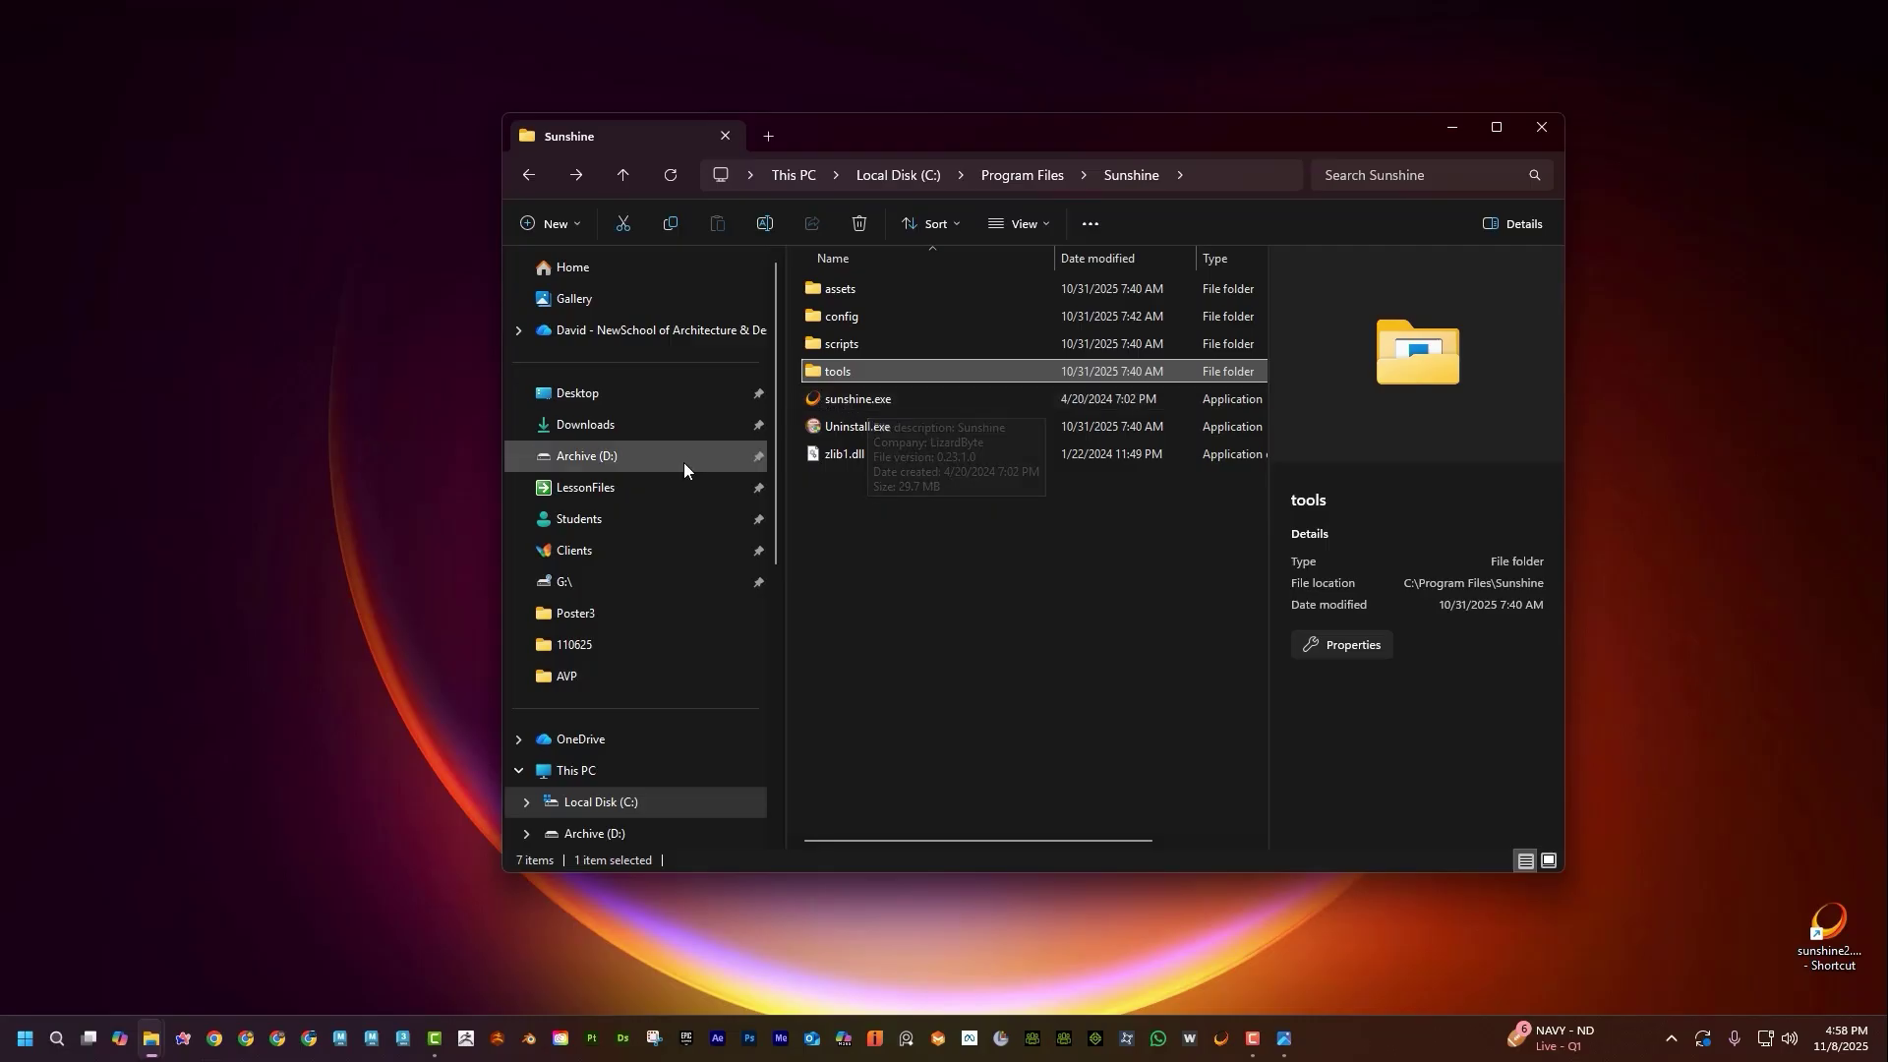
pyautogui.click(214, 1040)
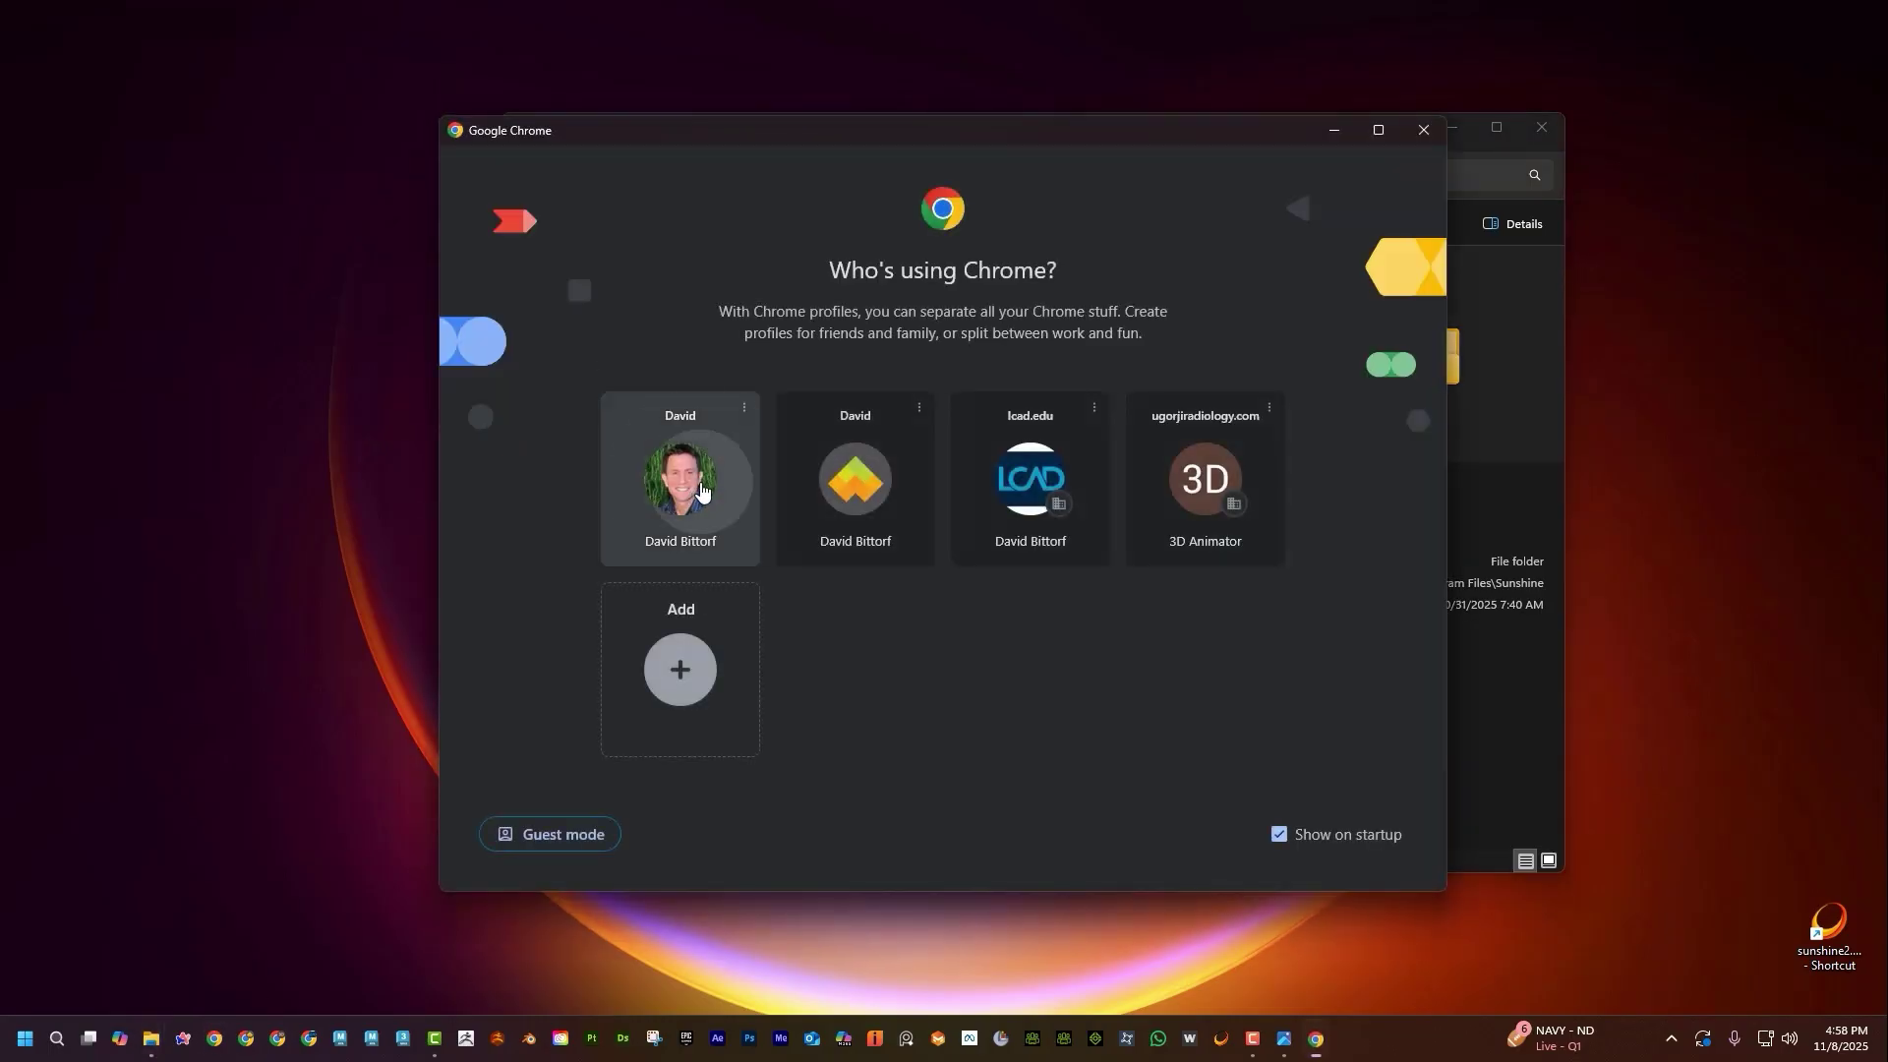
pyautogui.click(700, 489)
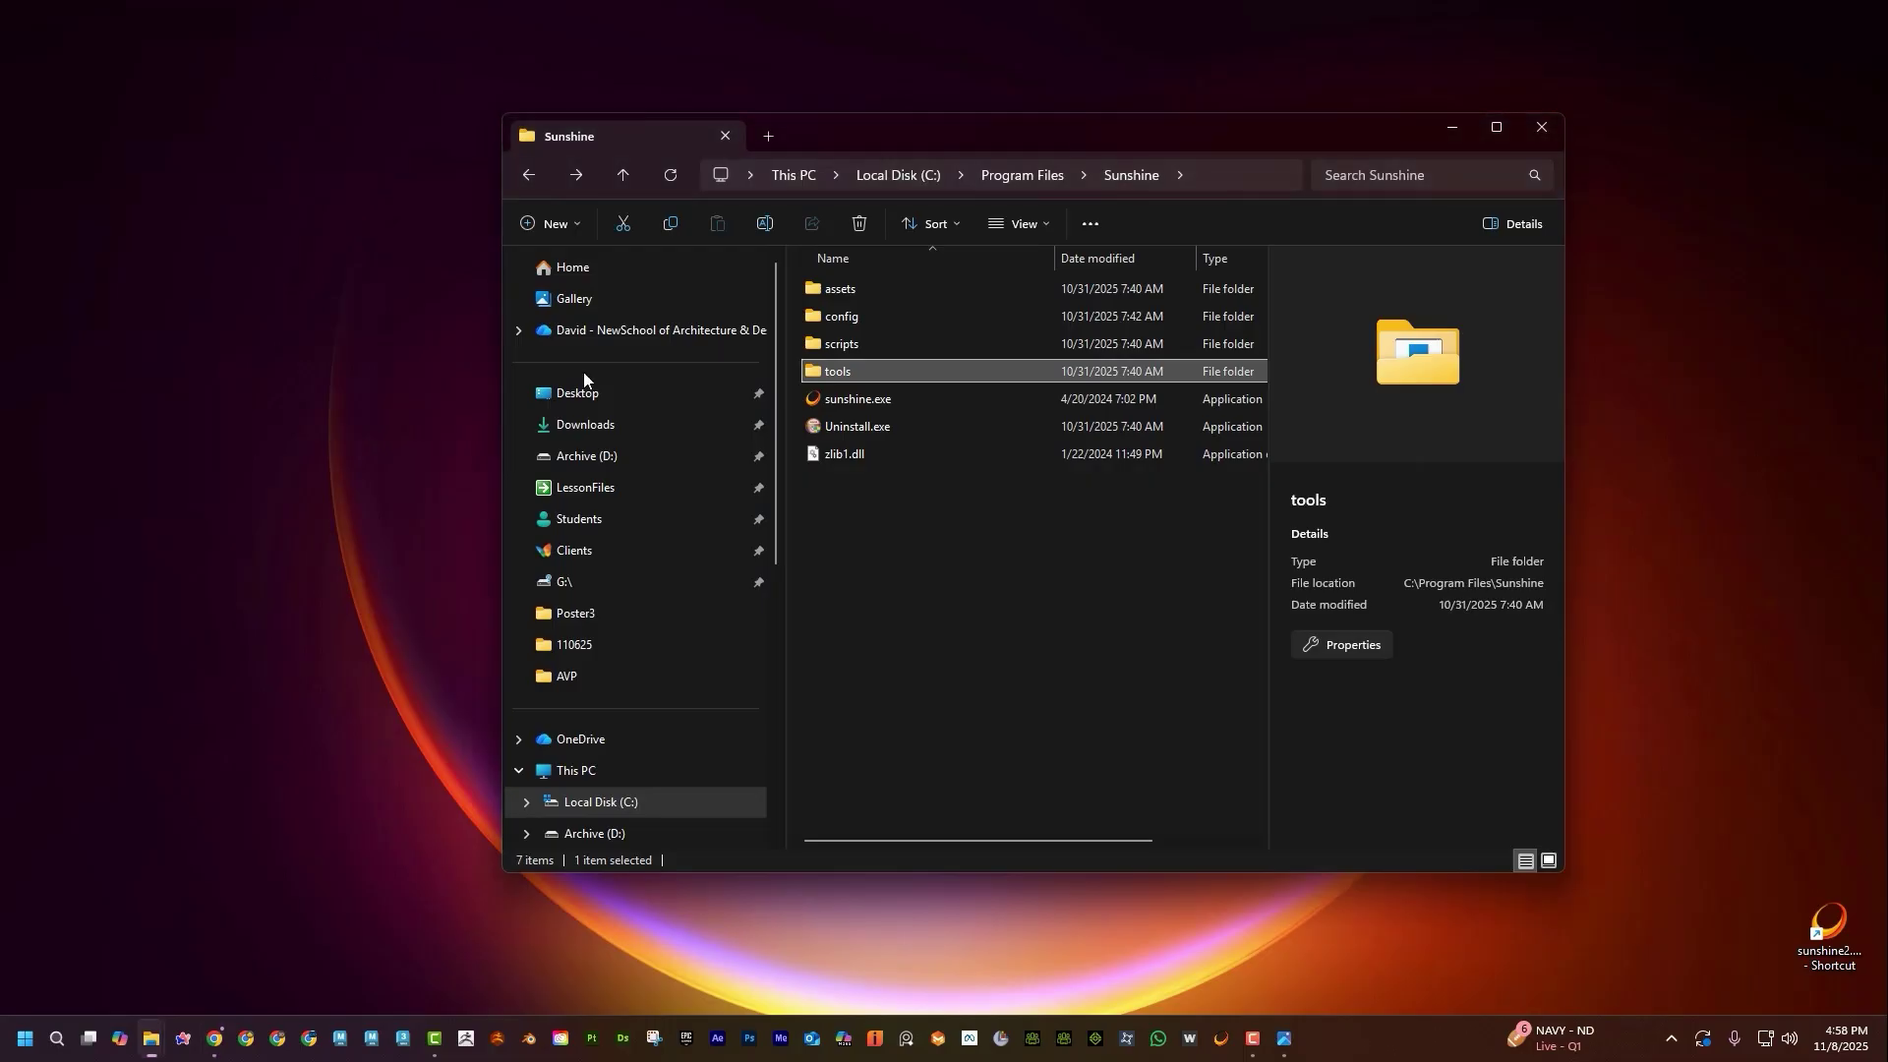
# - Inspect sunshine.exe's context menu in Program Files\Sunshine without choosing anything
pyautogui.click(527, 176)
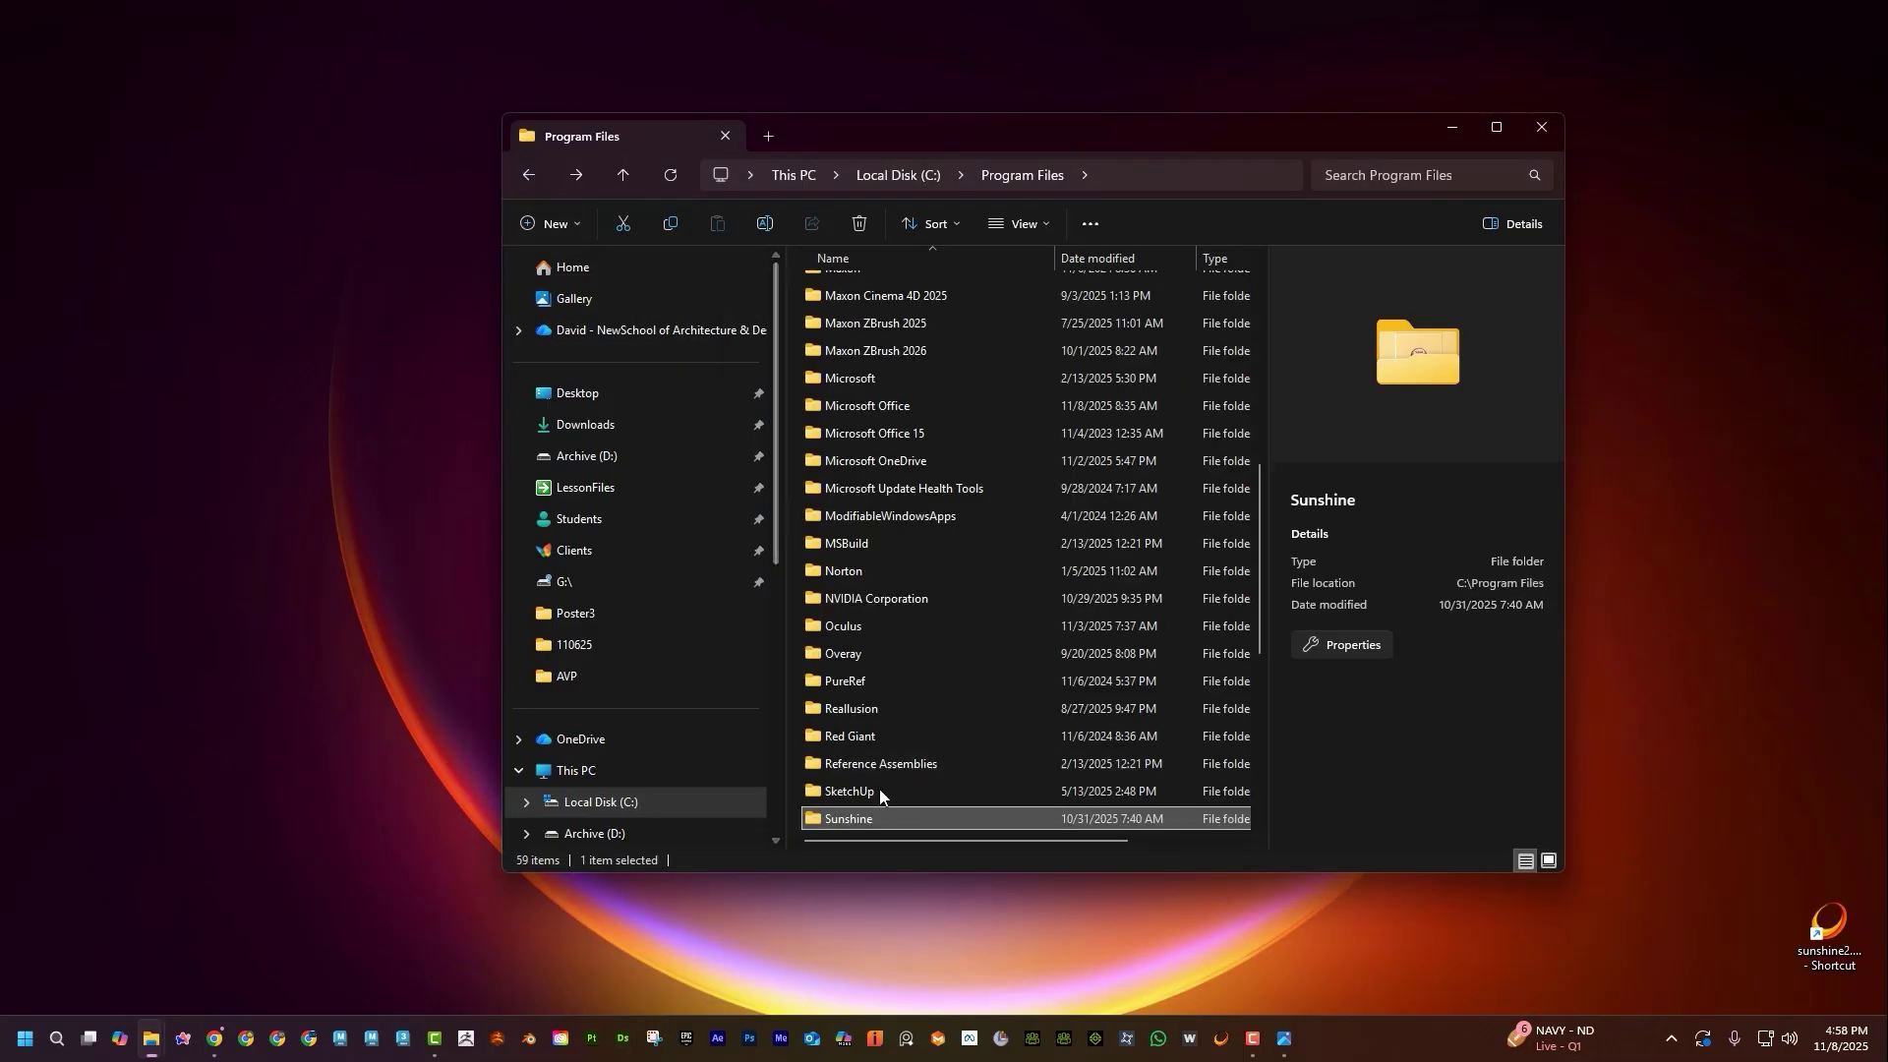
pyautogui.scroll(-3, 879, 788)
pyautogui.doubleClick(846, 571)
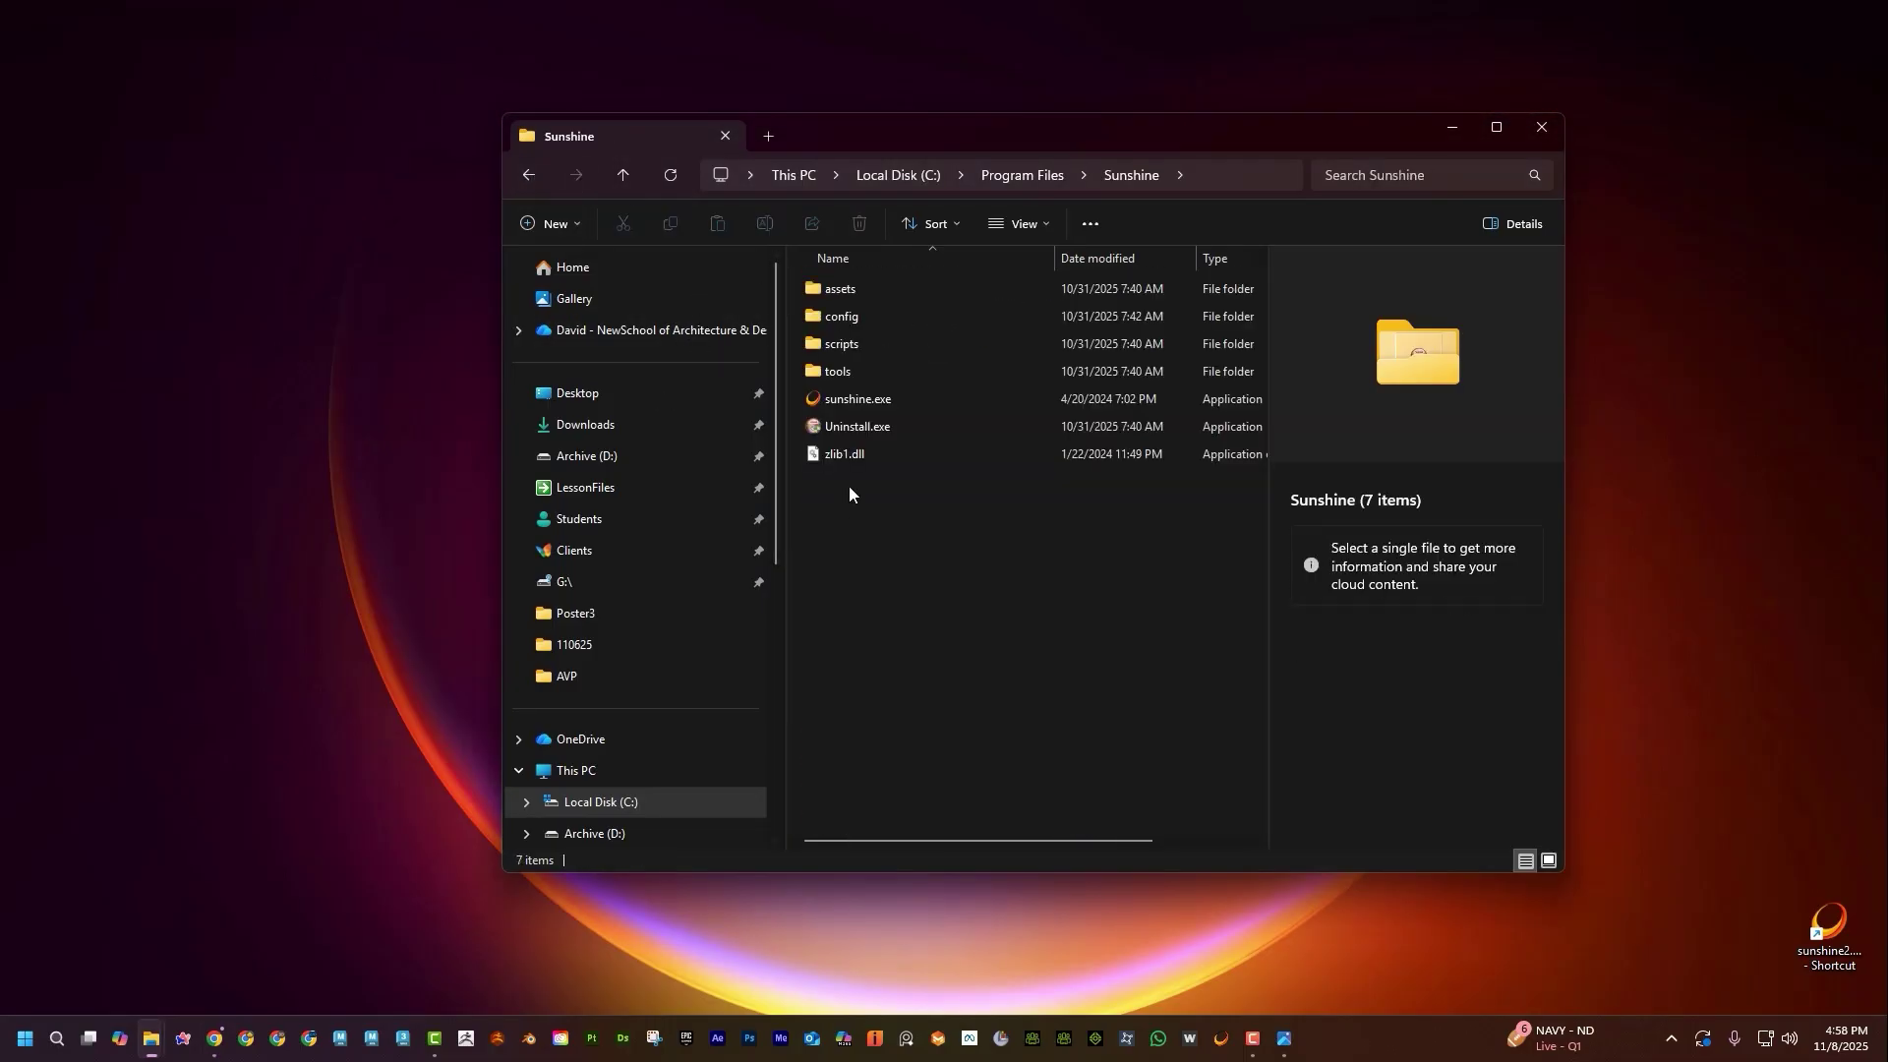
pyautogui.rightClick(863, 400)
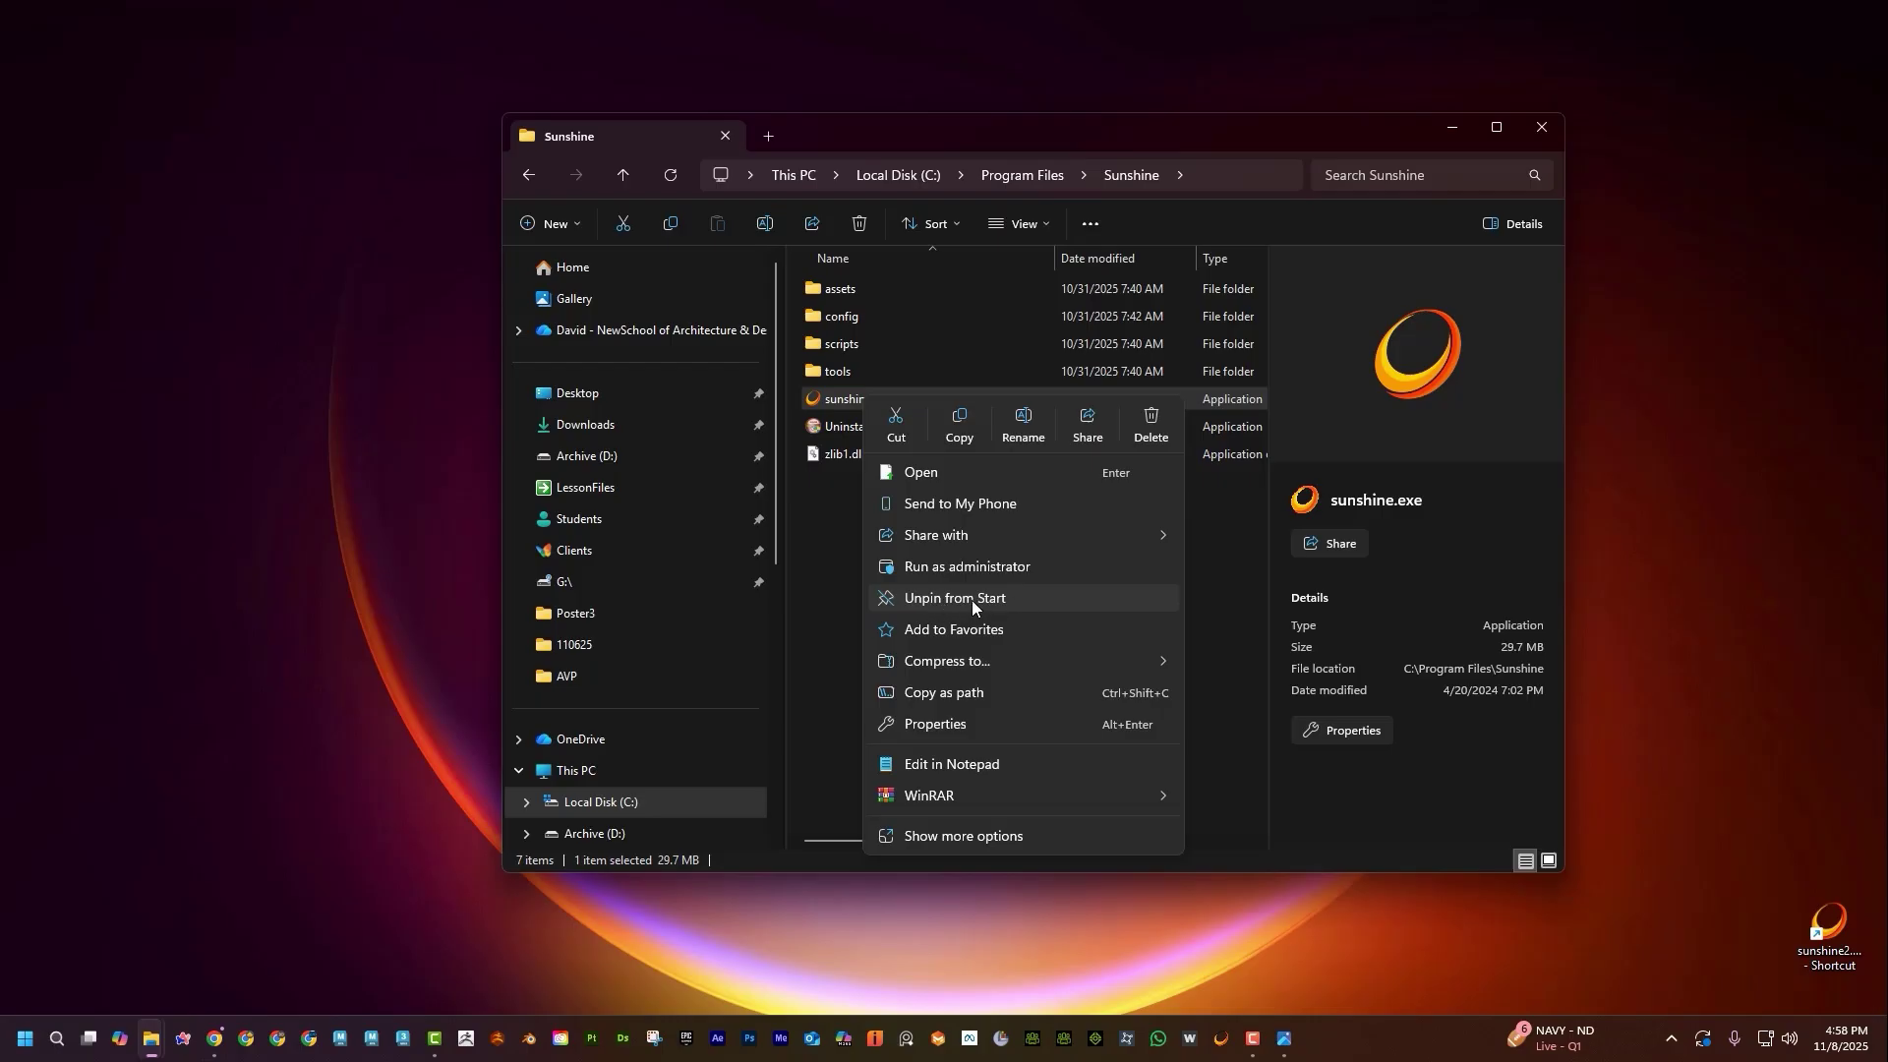
pyautogui.click(810, 568)
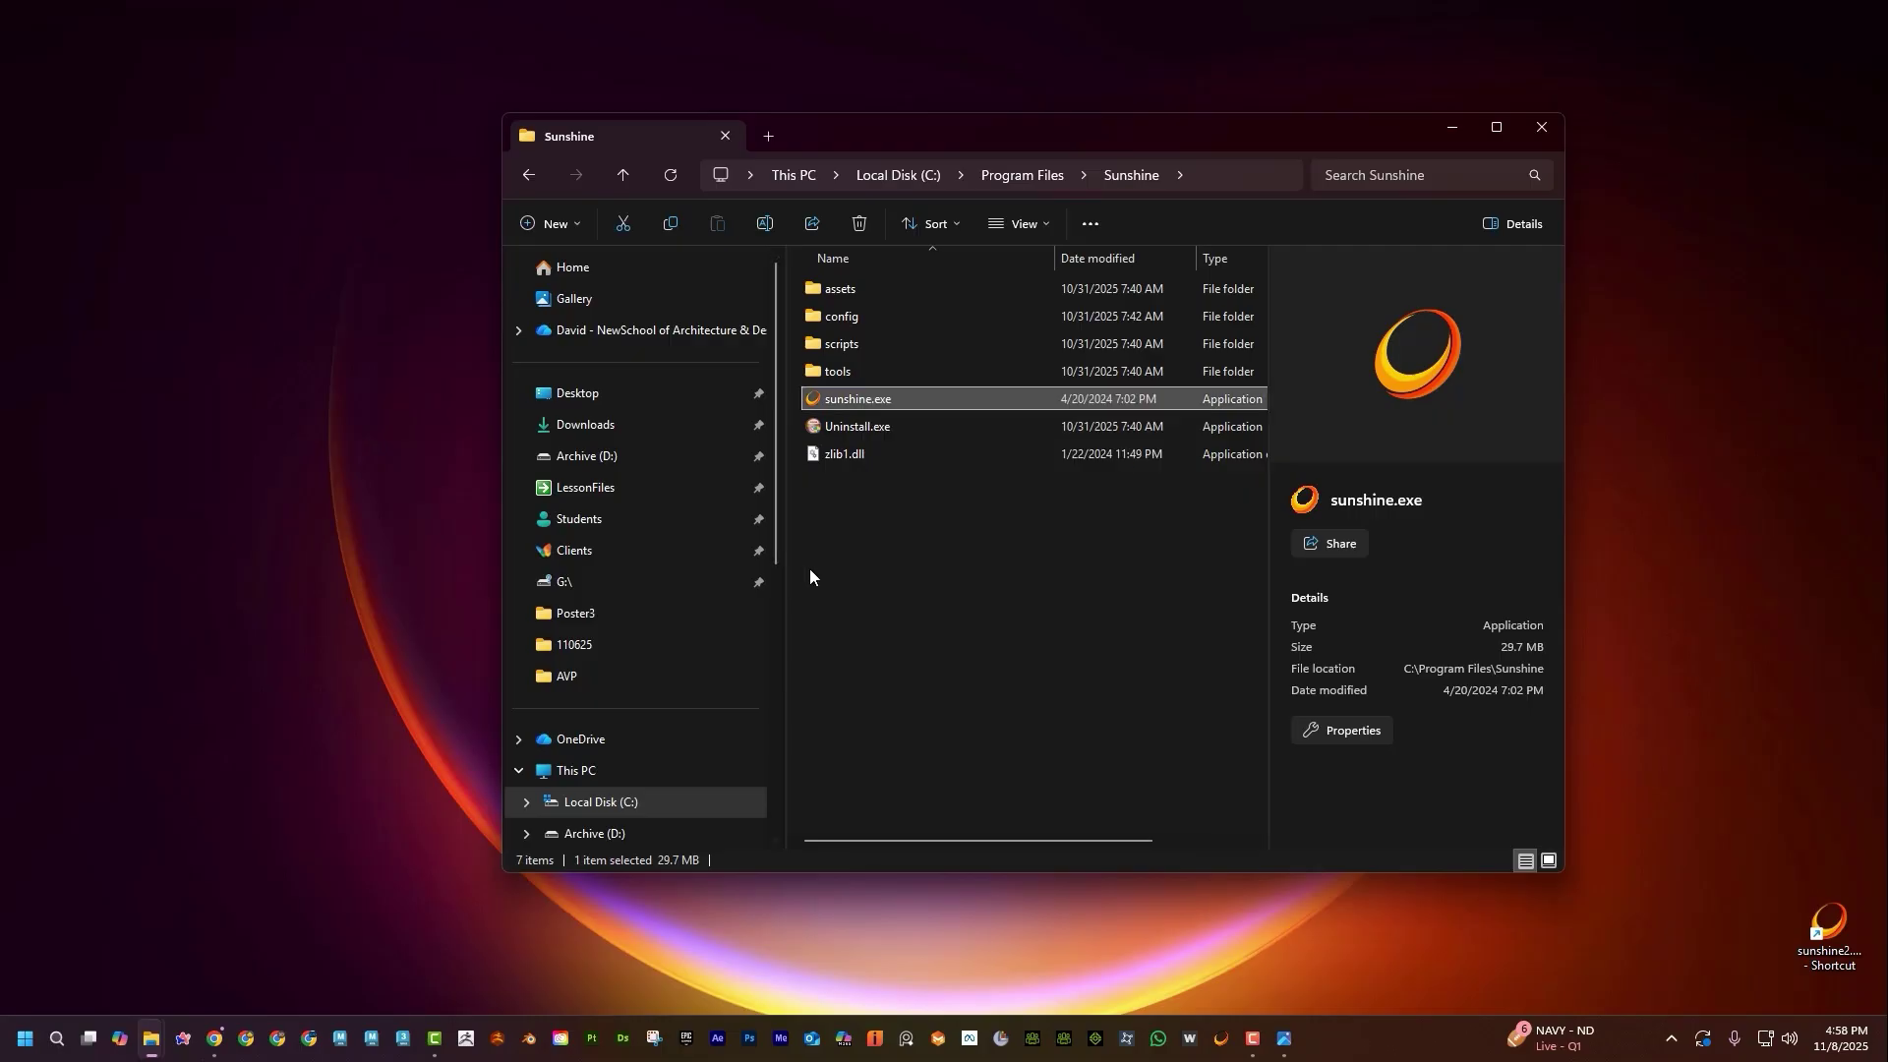
# - Open the Program Files\Sunshine2 folder and bring up sunshine2.exe's context menu
pyautogui.click(528, 179)
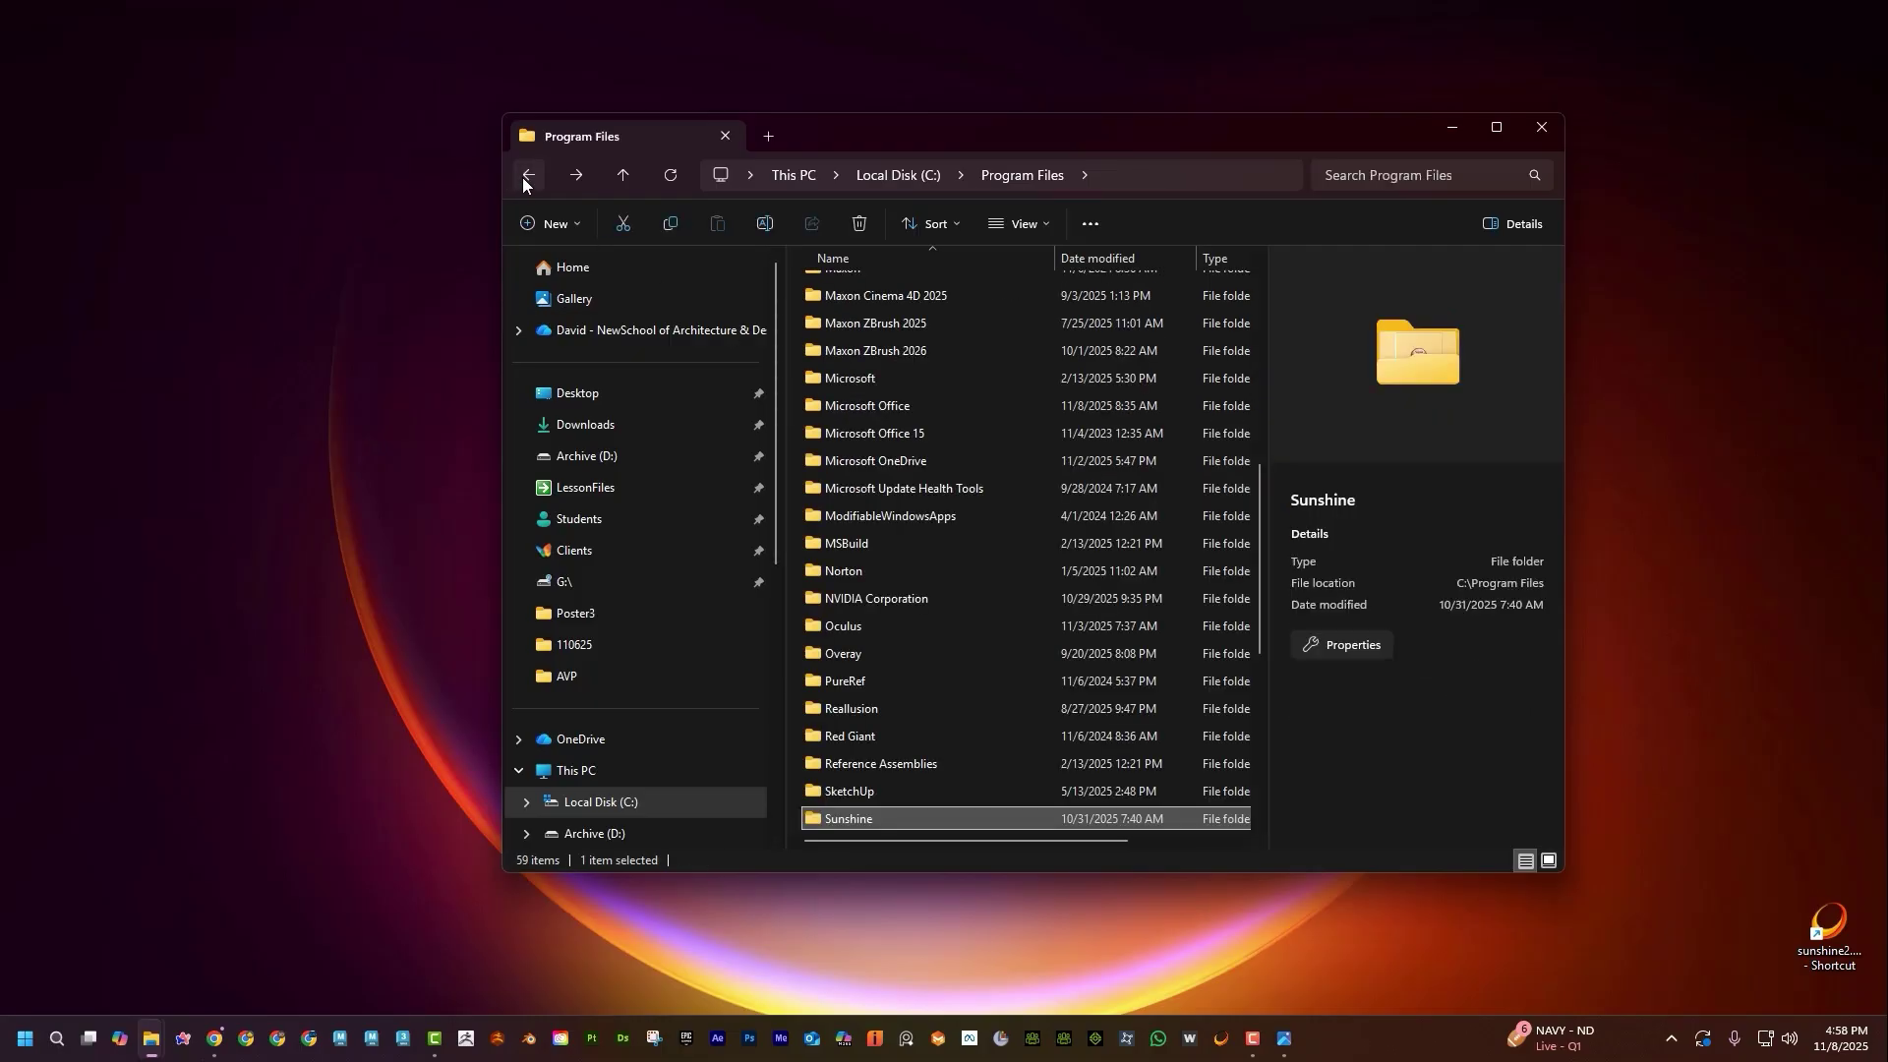
pyautogui.scroll(-3, 852, 400)
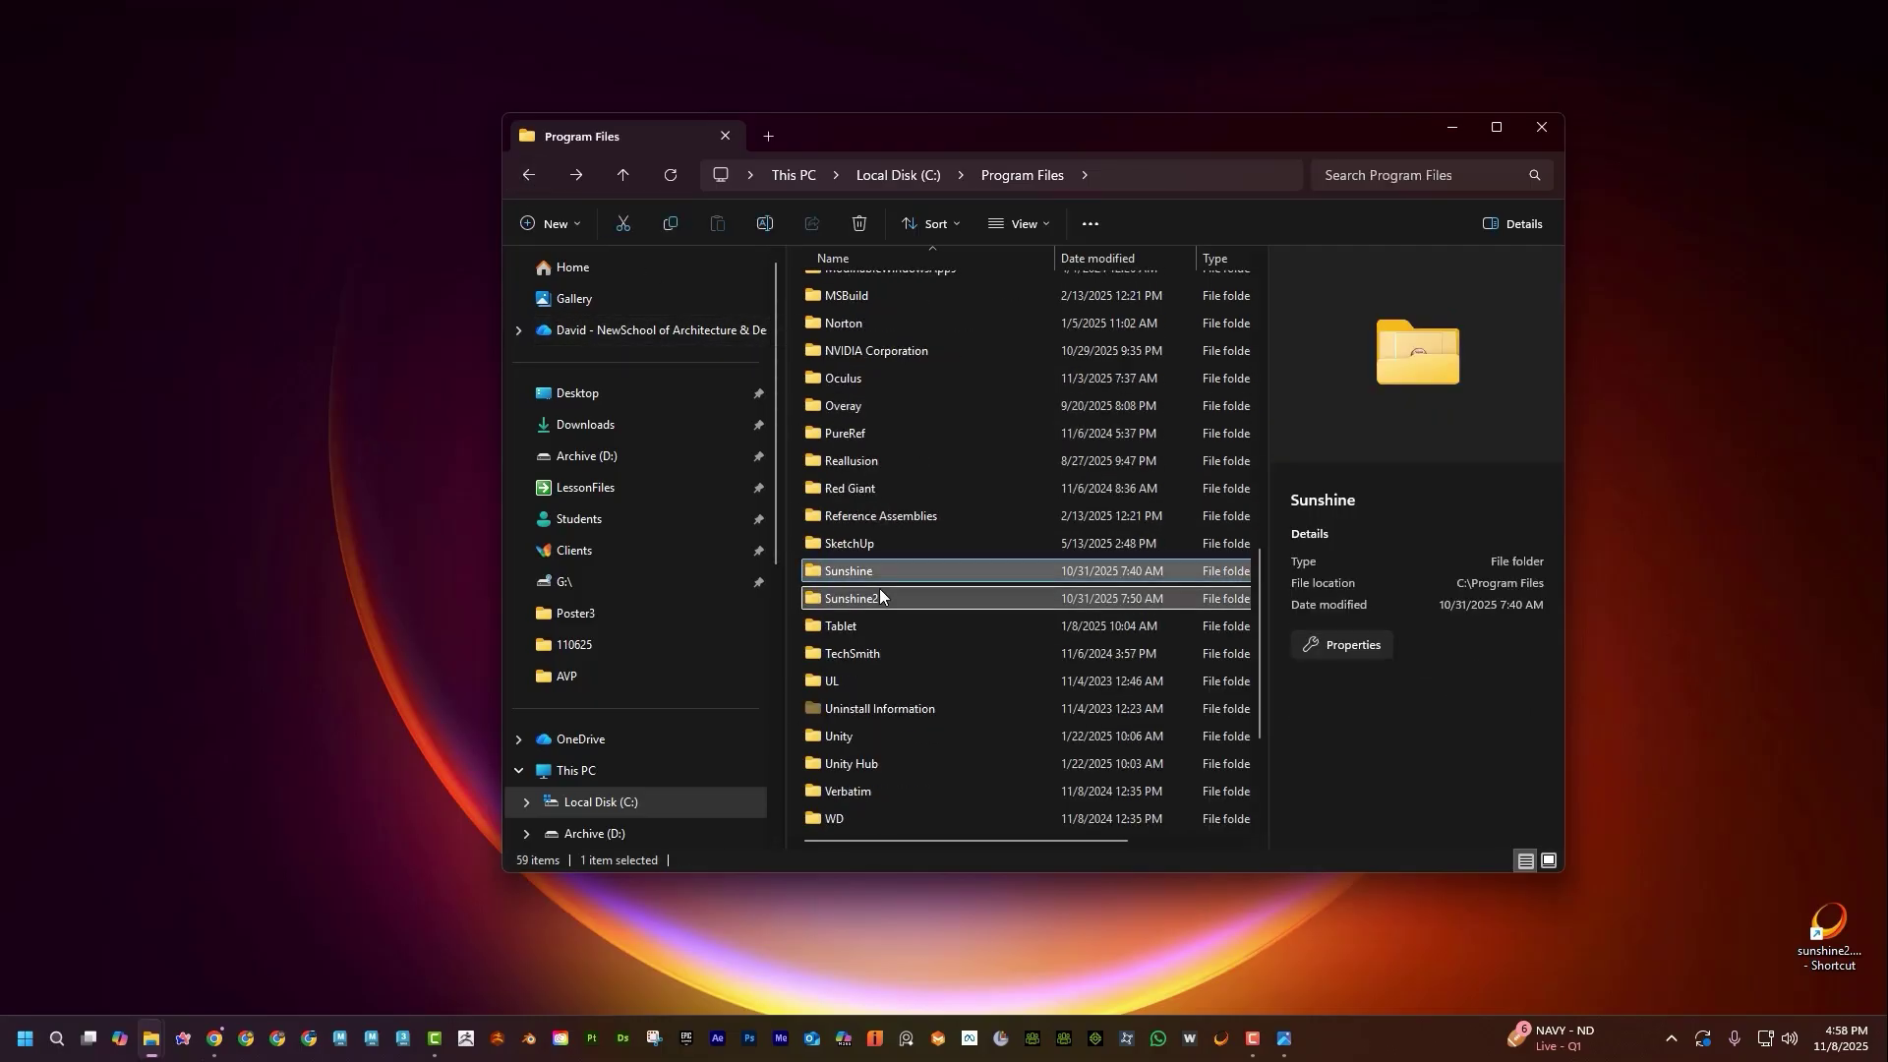
pyautogui.doubleClick(879, 590)
pyautogui.rightClick(859, 398)
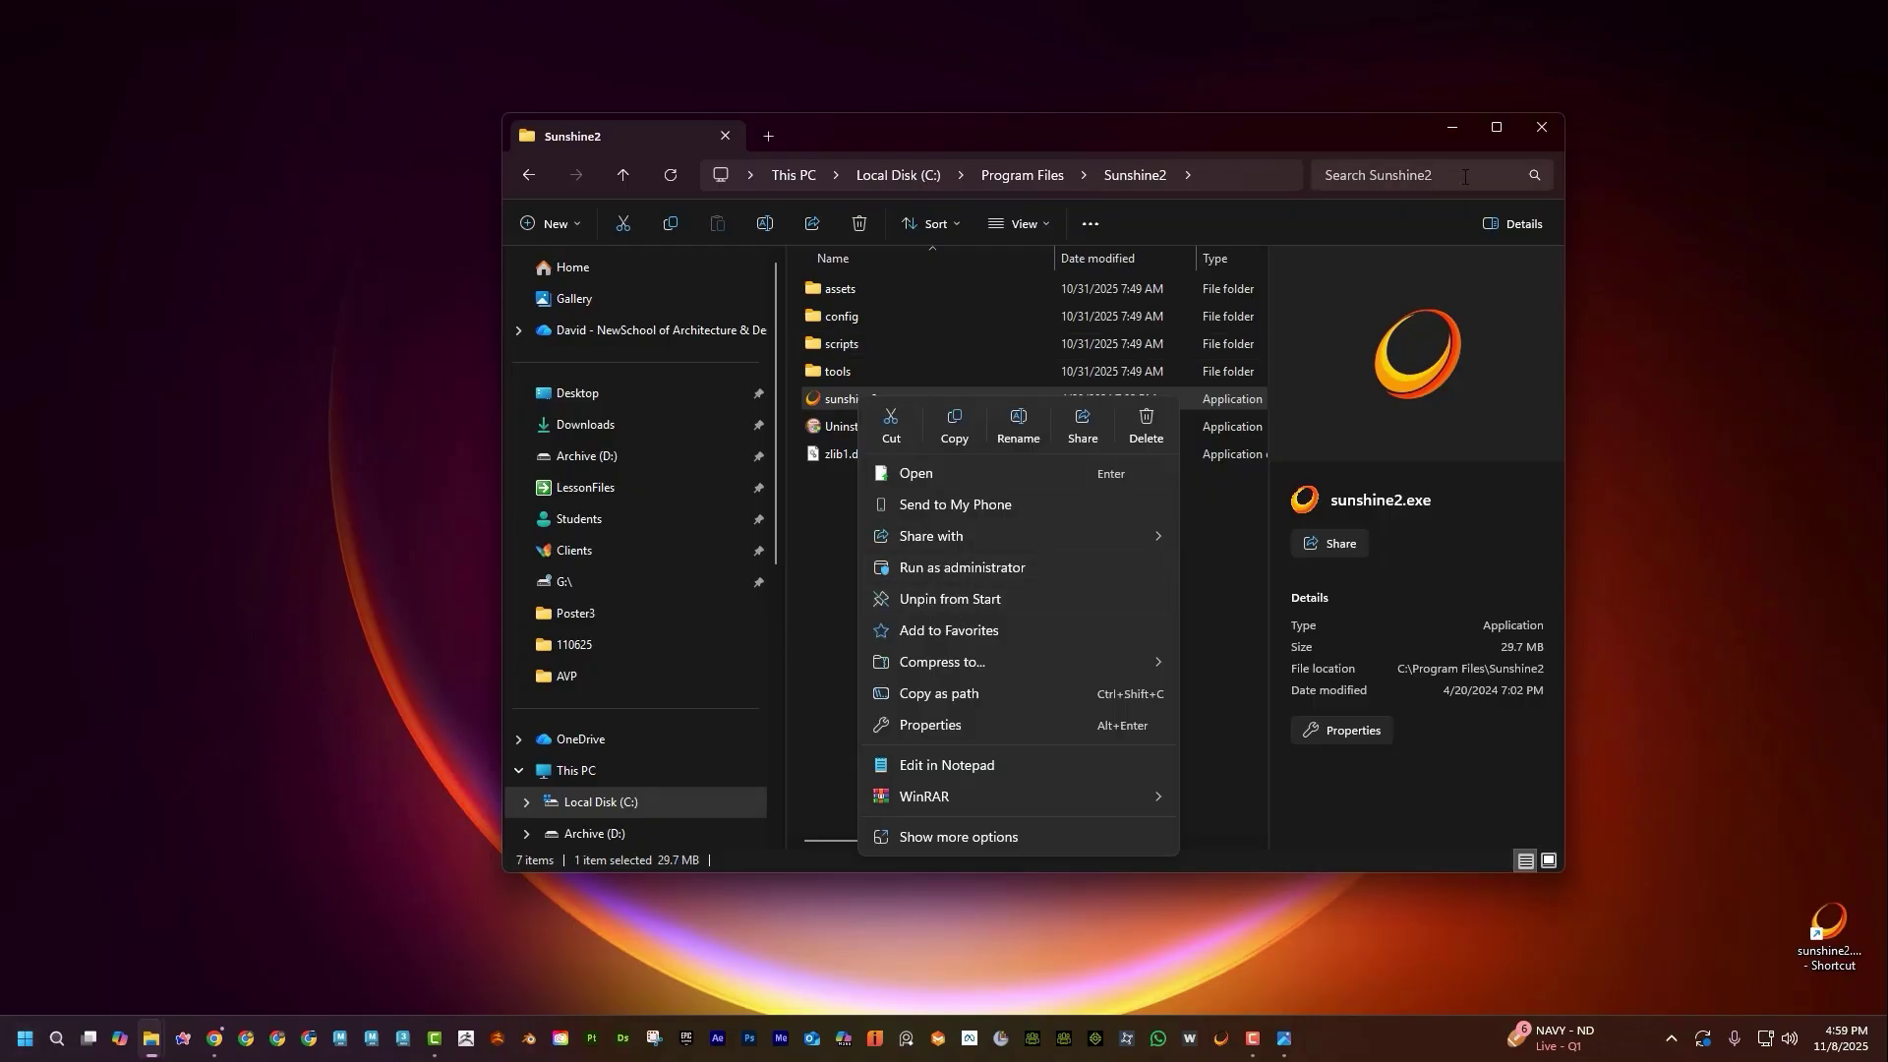
# - Minimize Explorer, start the pinned sunshine app, and read its log down to the fatal HTTP interface error
pyautogui.click(1453, 131)
pyautogui.click(25, 1038)
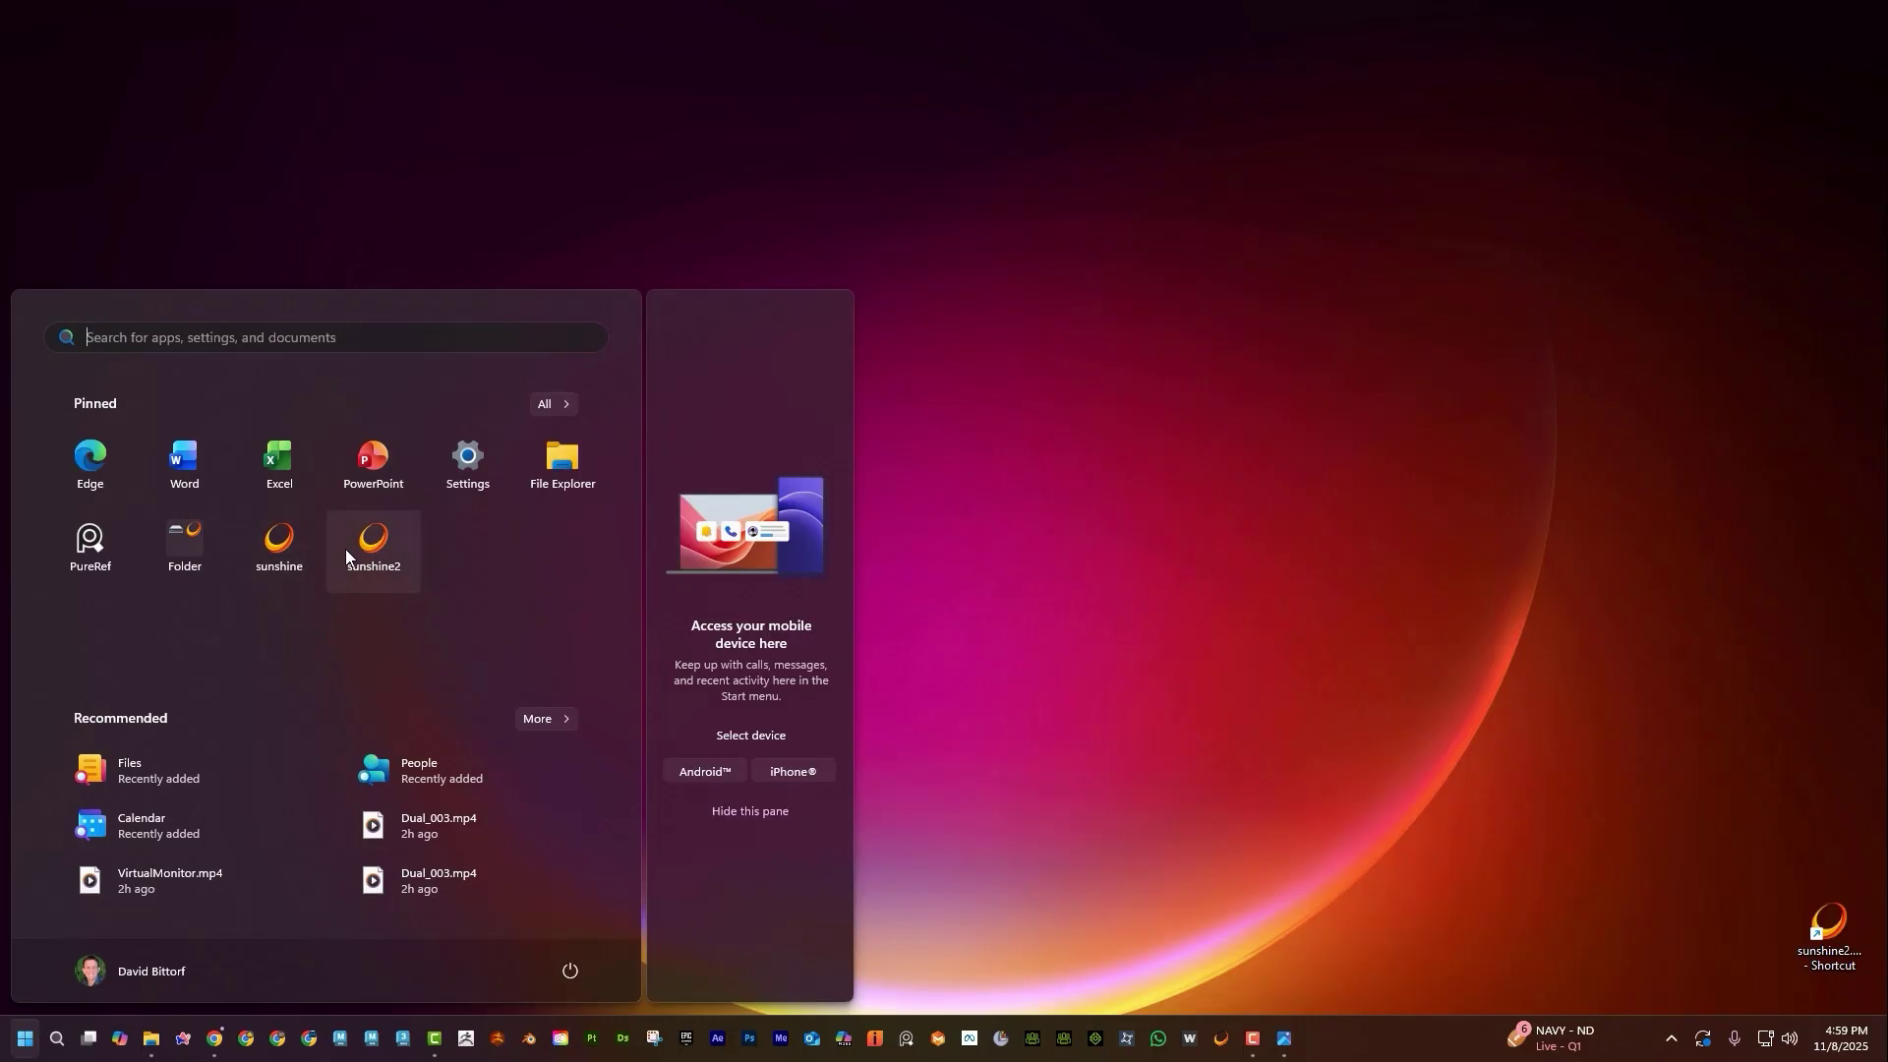
pyautogui.click(287, 548)
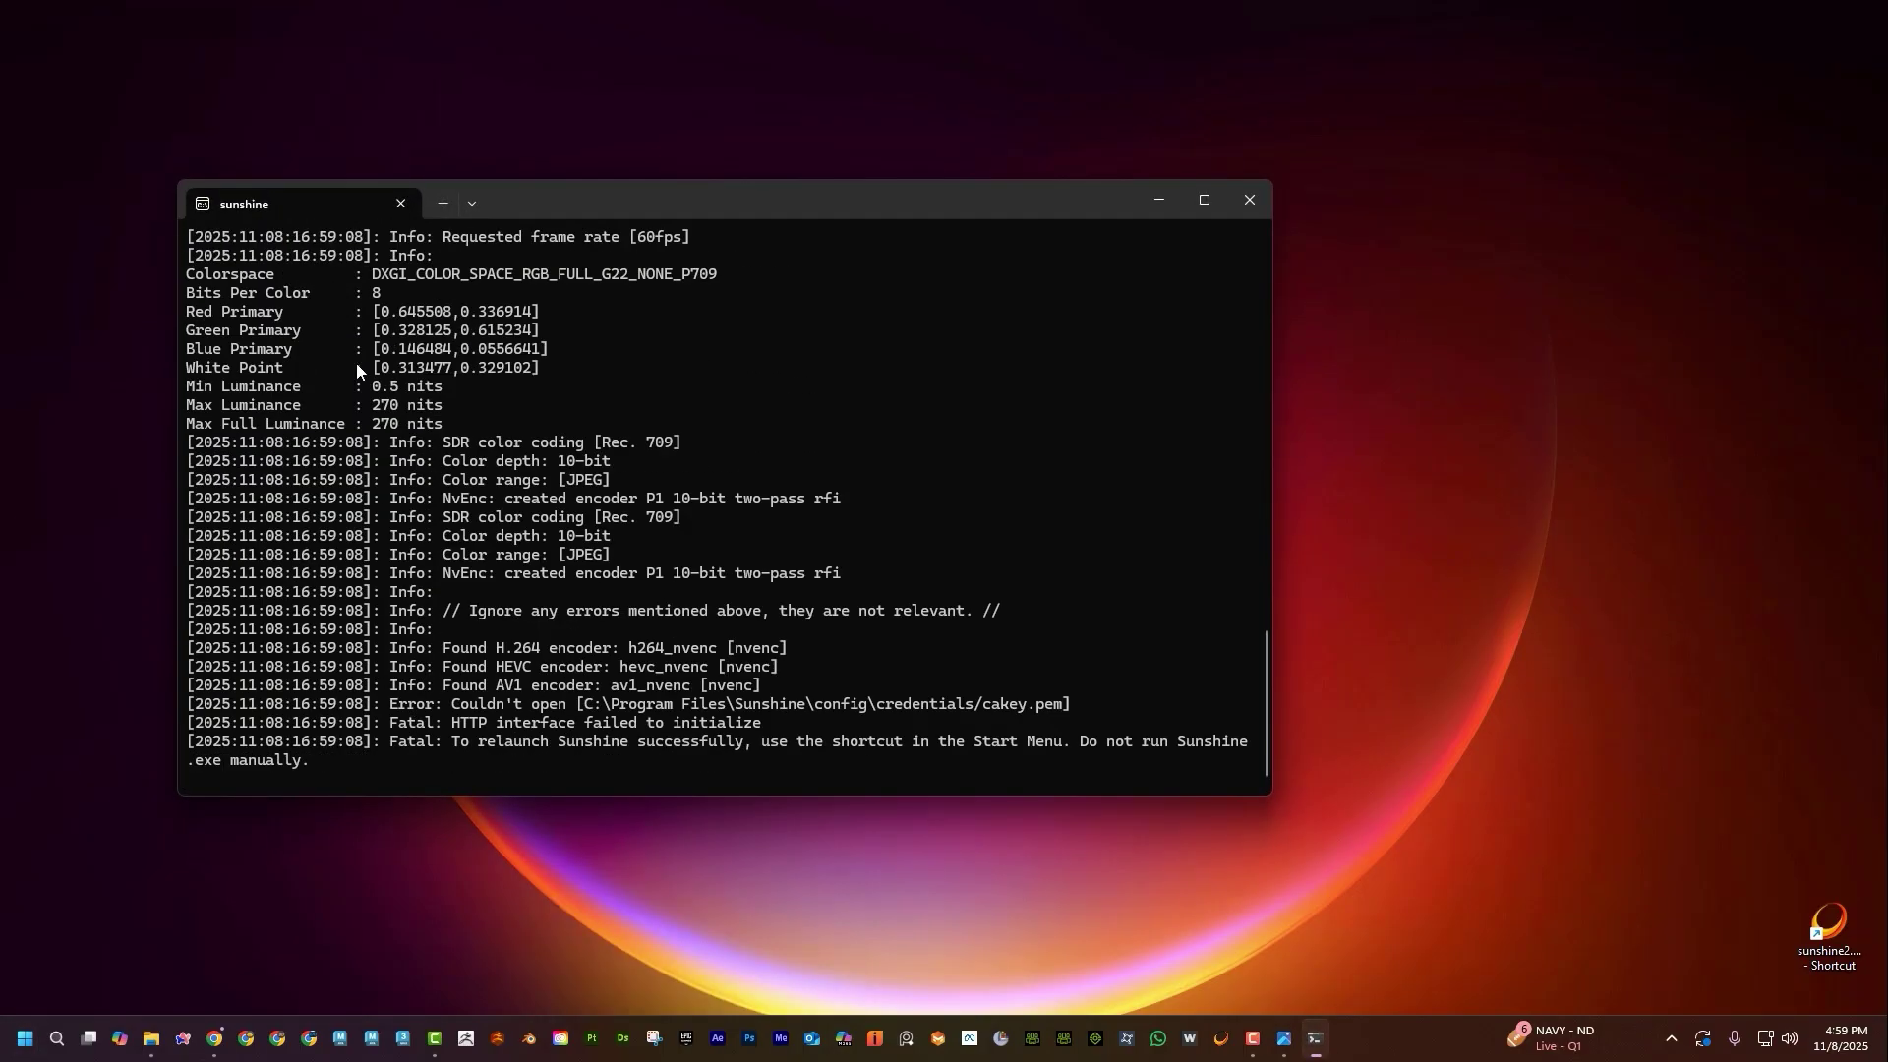
pyautogui.scroll(6, 454, 411)
pyautogui.scroll(-3, 635, 552)
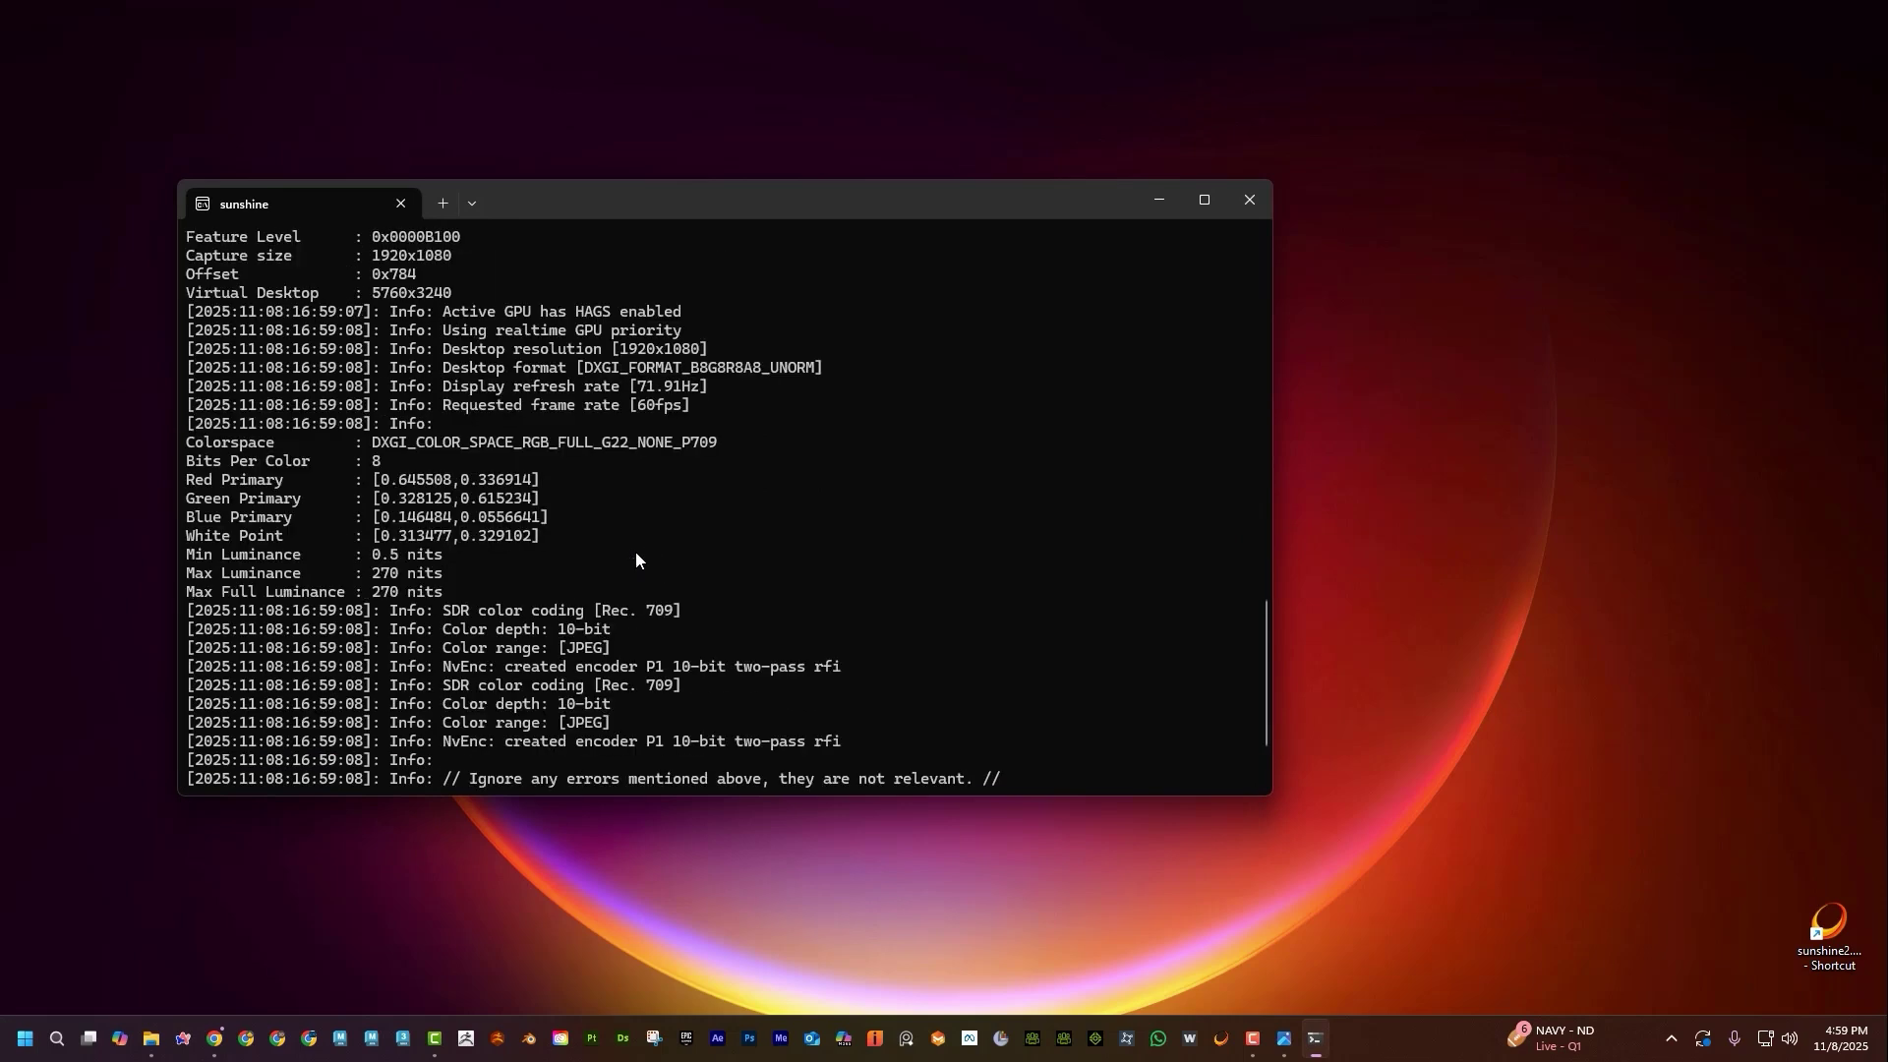
pyautogui.scroll(-3, 635, 552)
pyautogui.moveTo(1260, 618); pyautogui.dragTo(1264, 216)
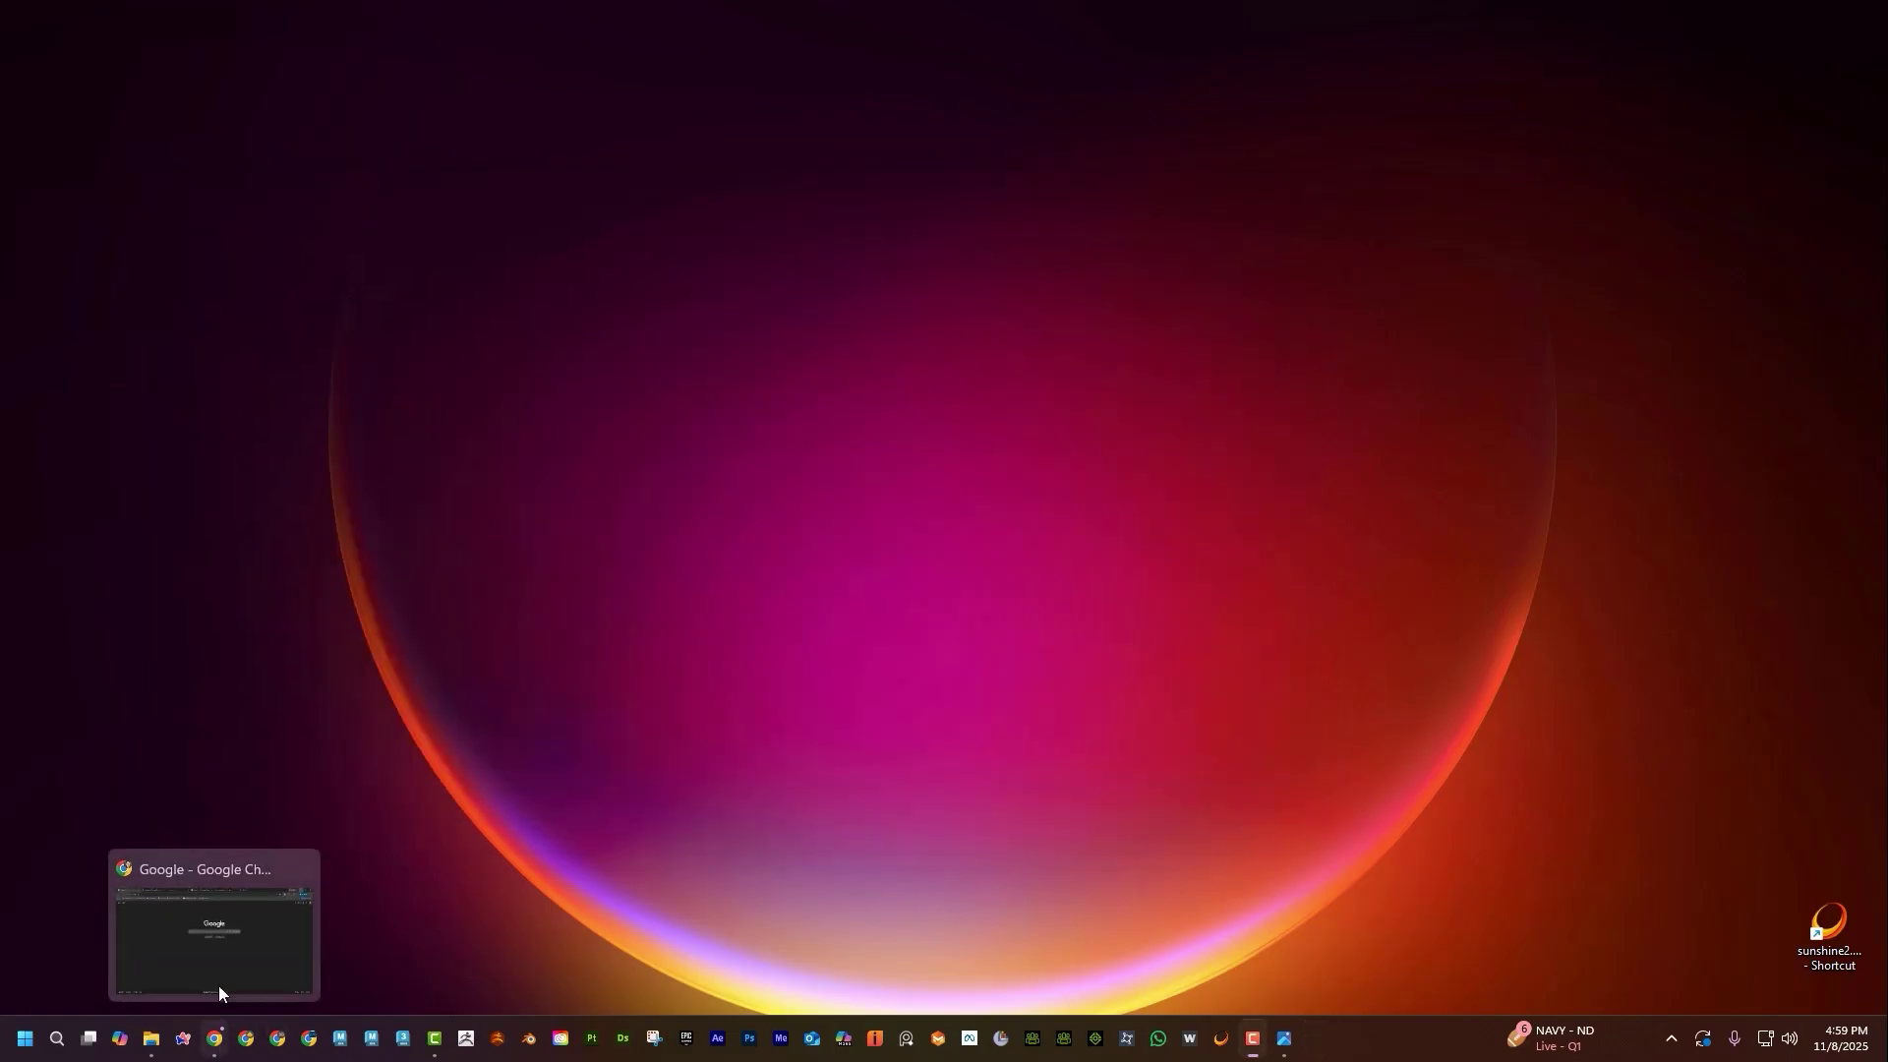
# - Maximize Chrome, open the Apple Vision Pro > Main Monitor bookmark, and sign in with the username and password
pyautogui.click(216, 867)
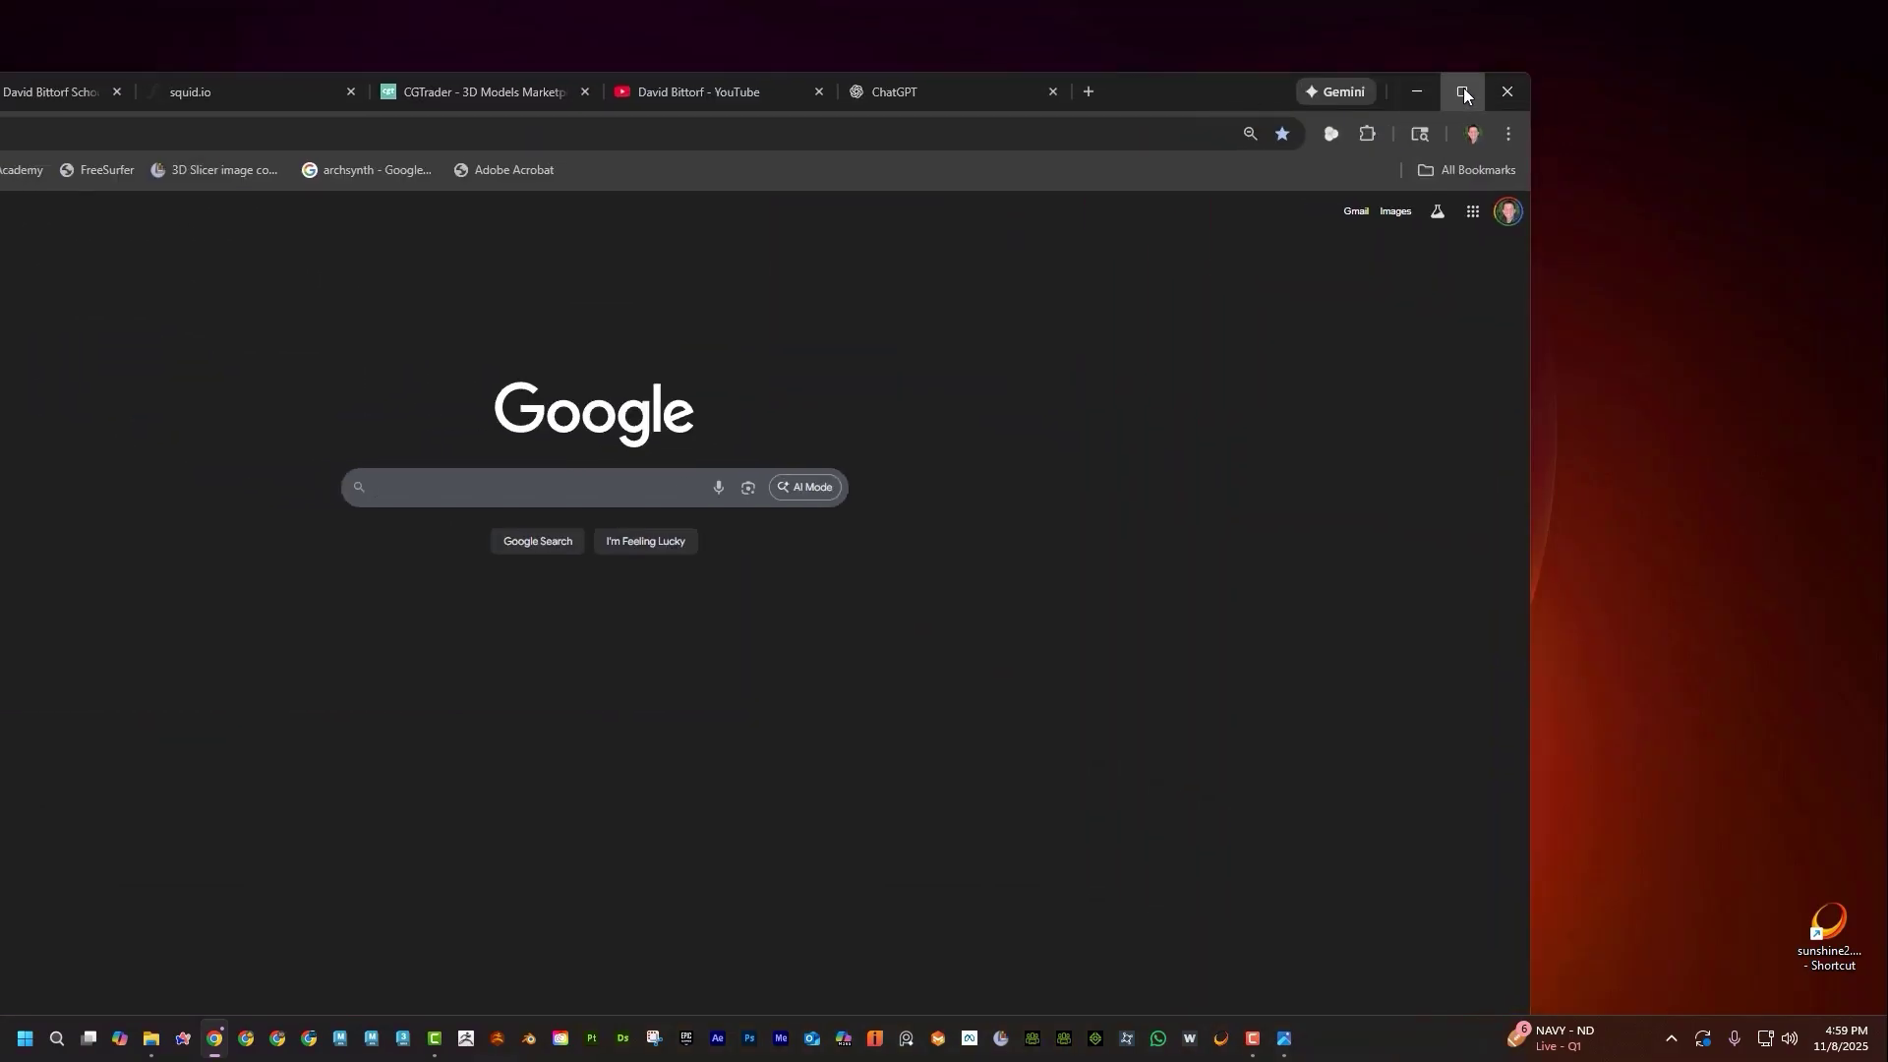
pyautogui.click(1464, 91)
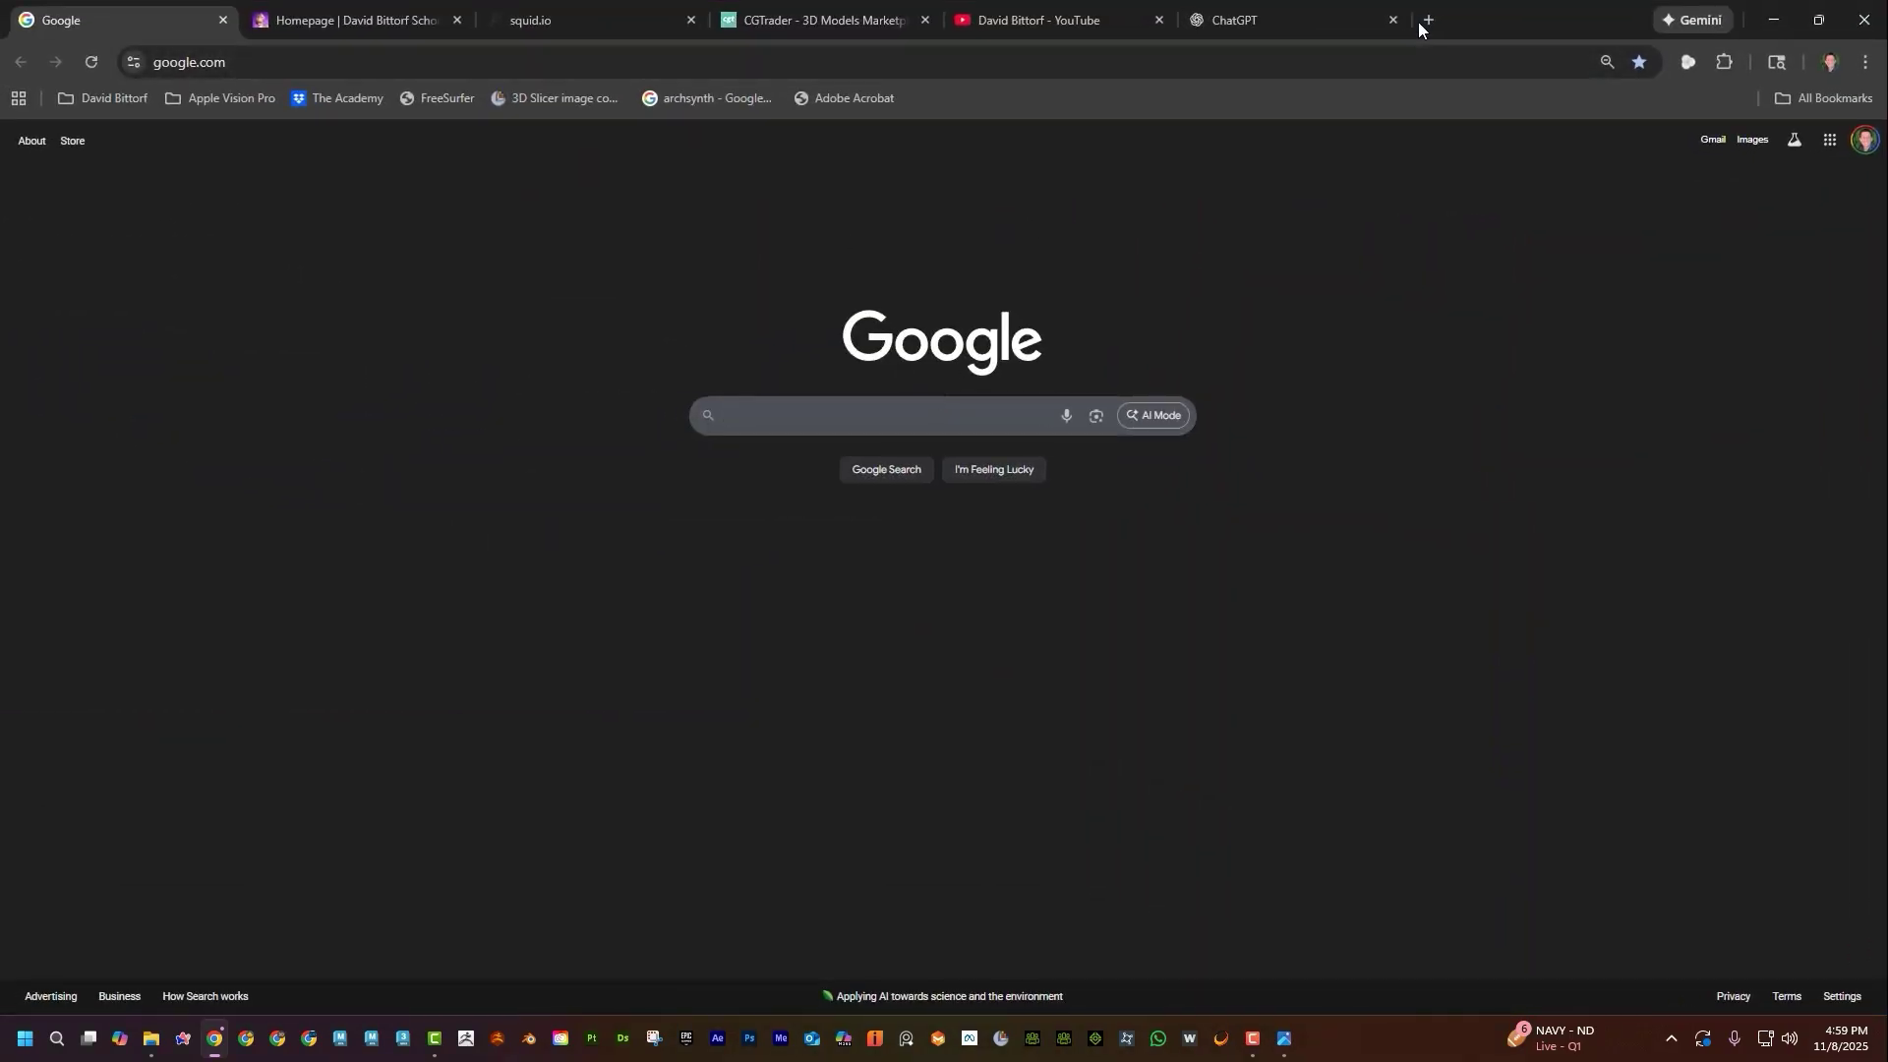
pyautogui.click(206, 96)
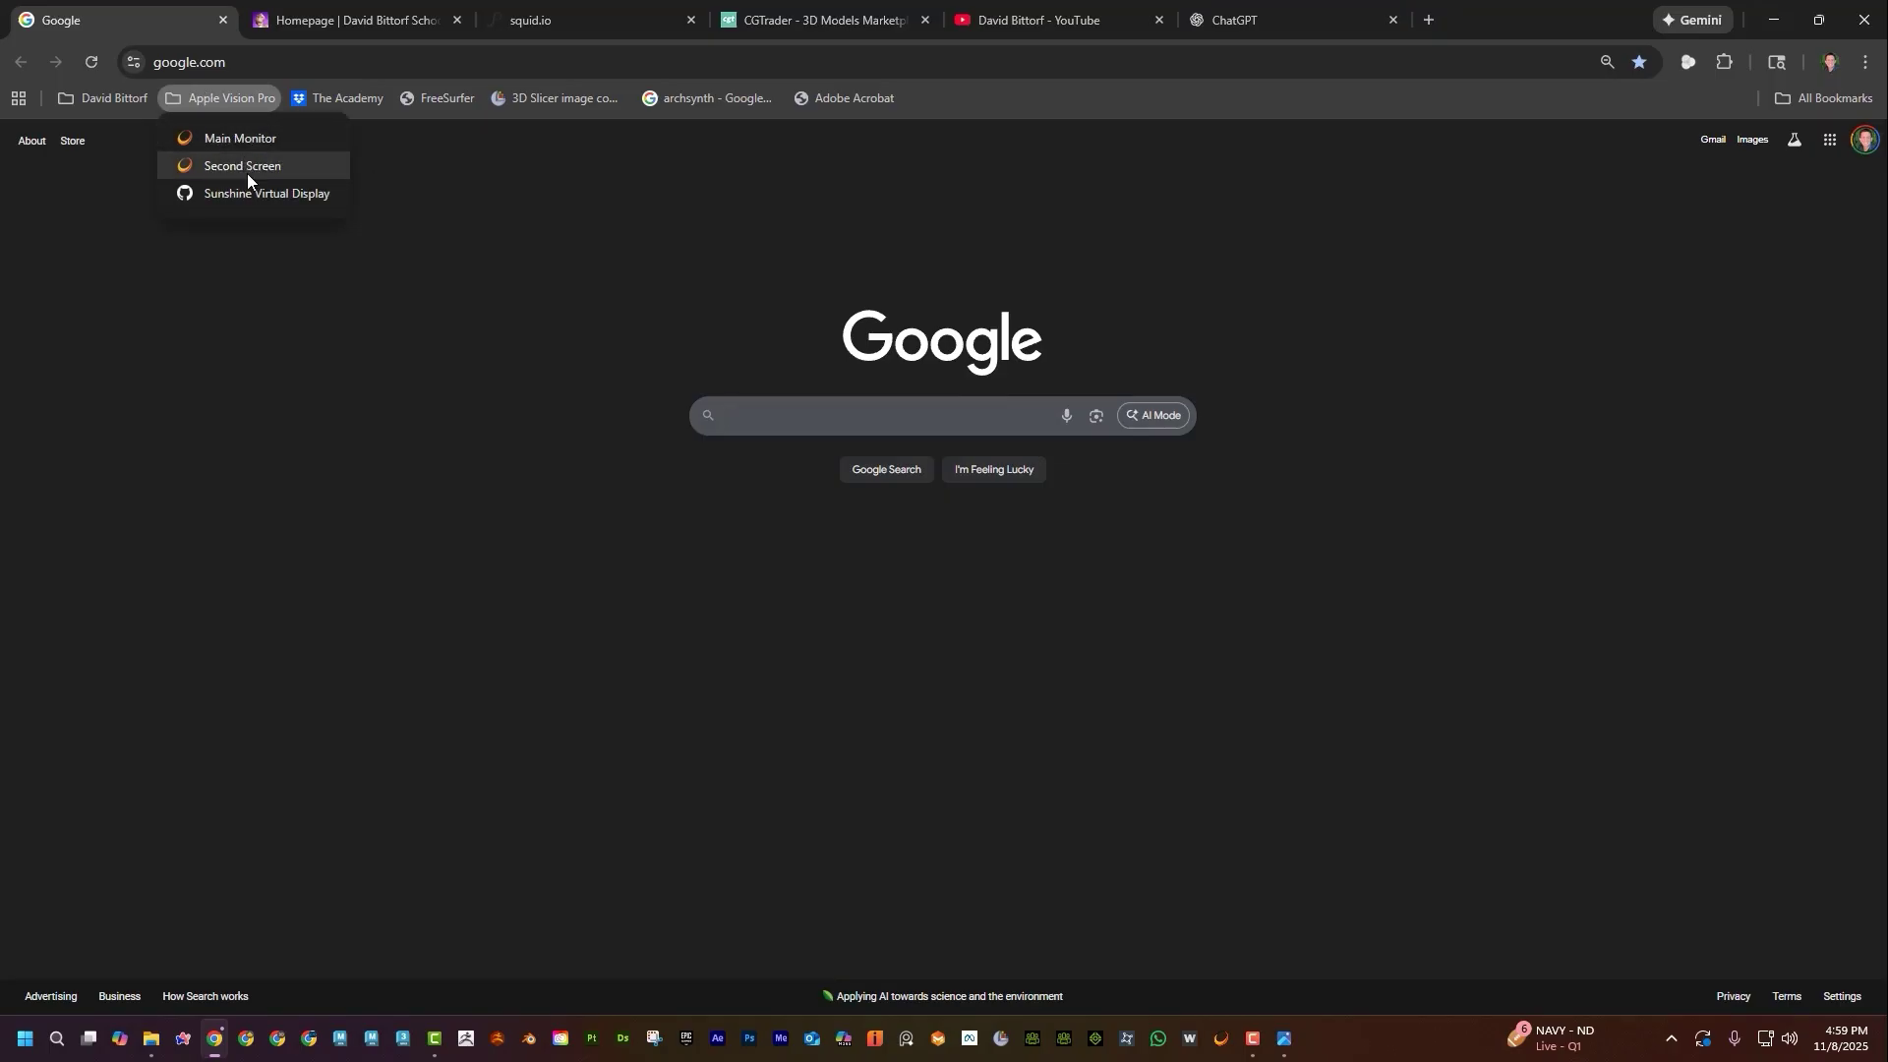
pyautogui.click(249, 138)
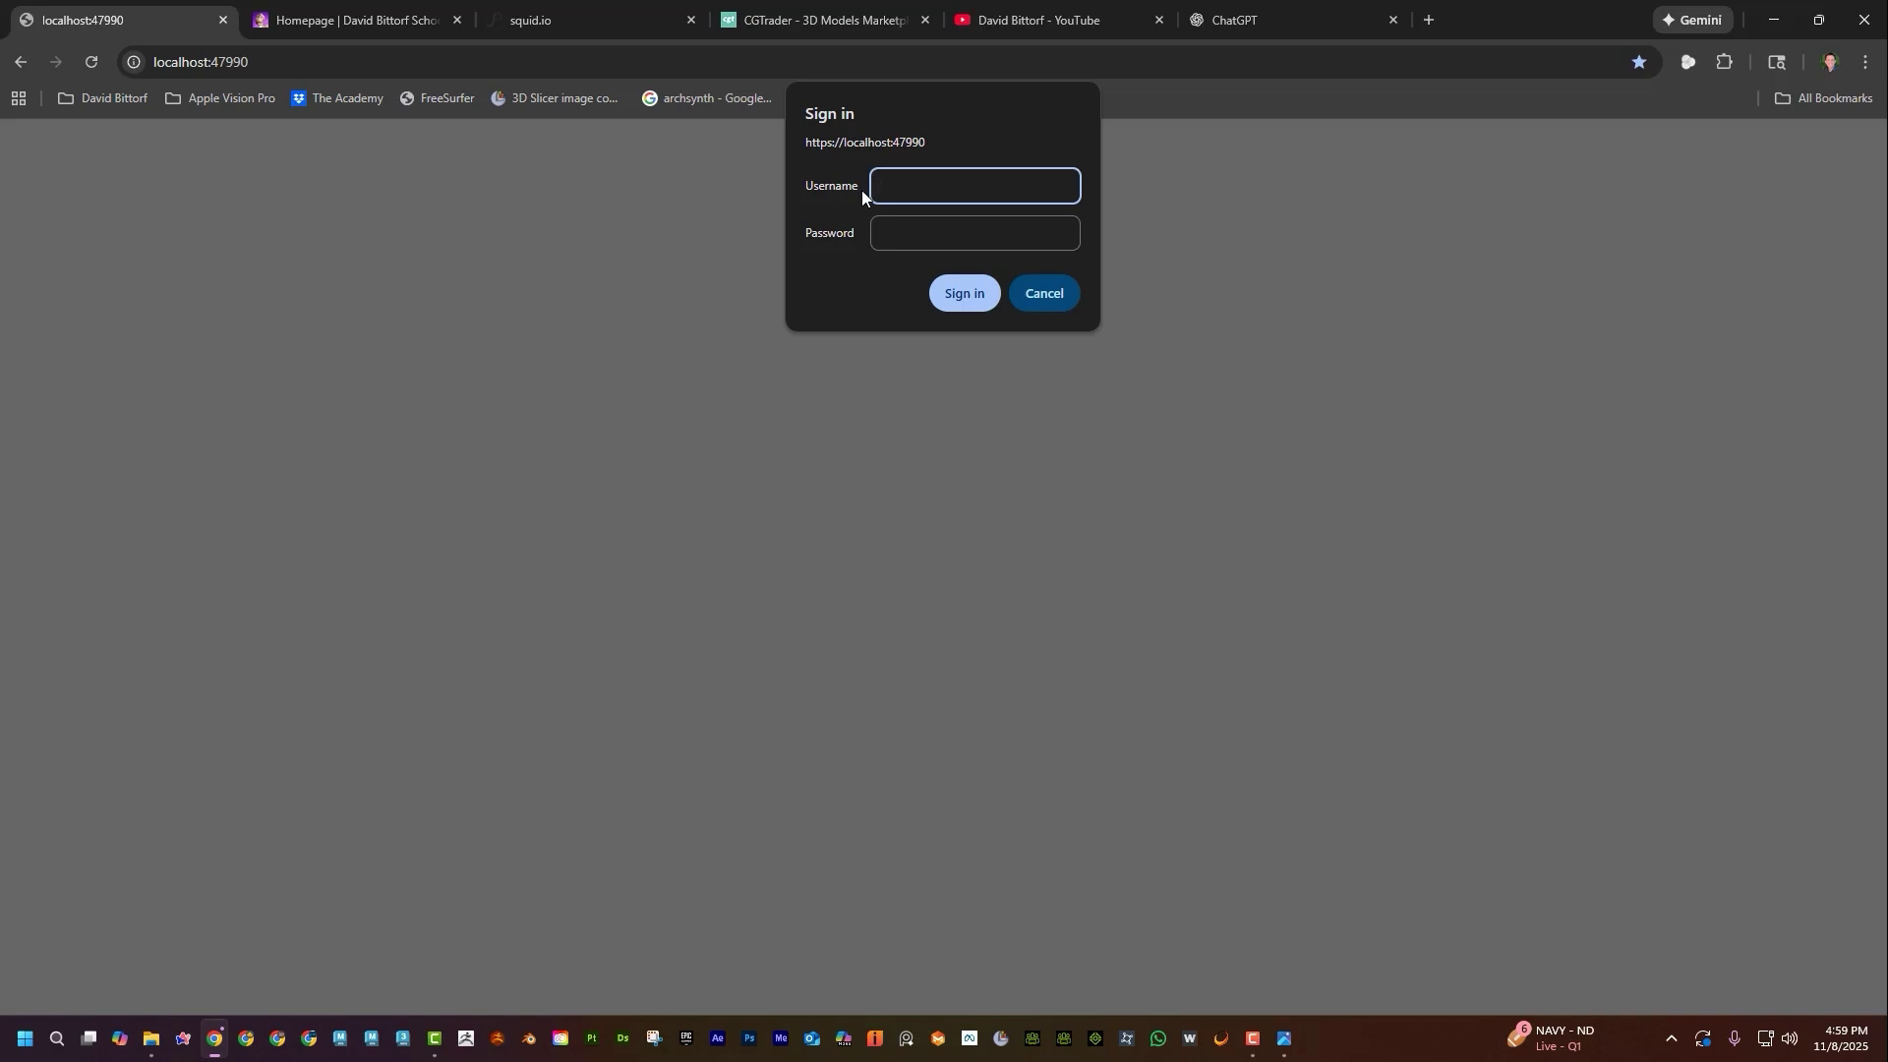
pyautogui.write('cbittorf')
pyautogui.press('Tab')
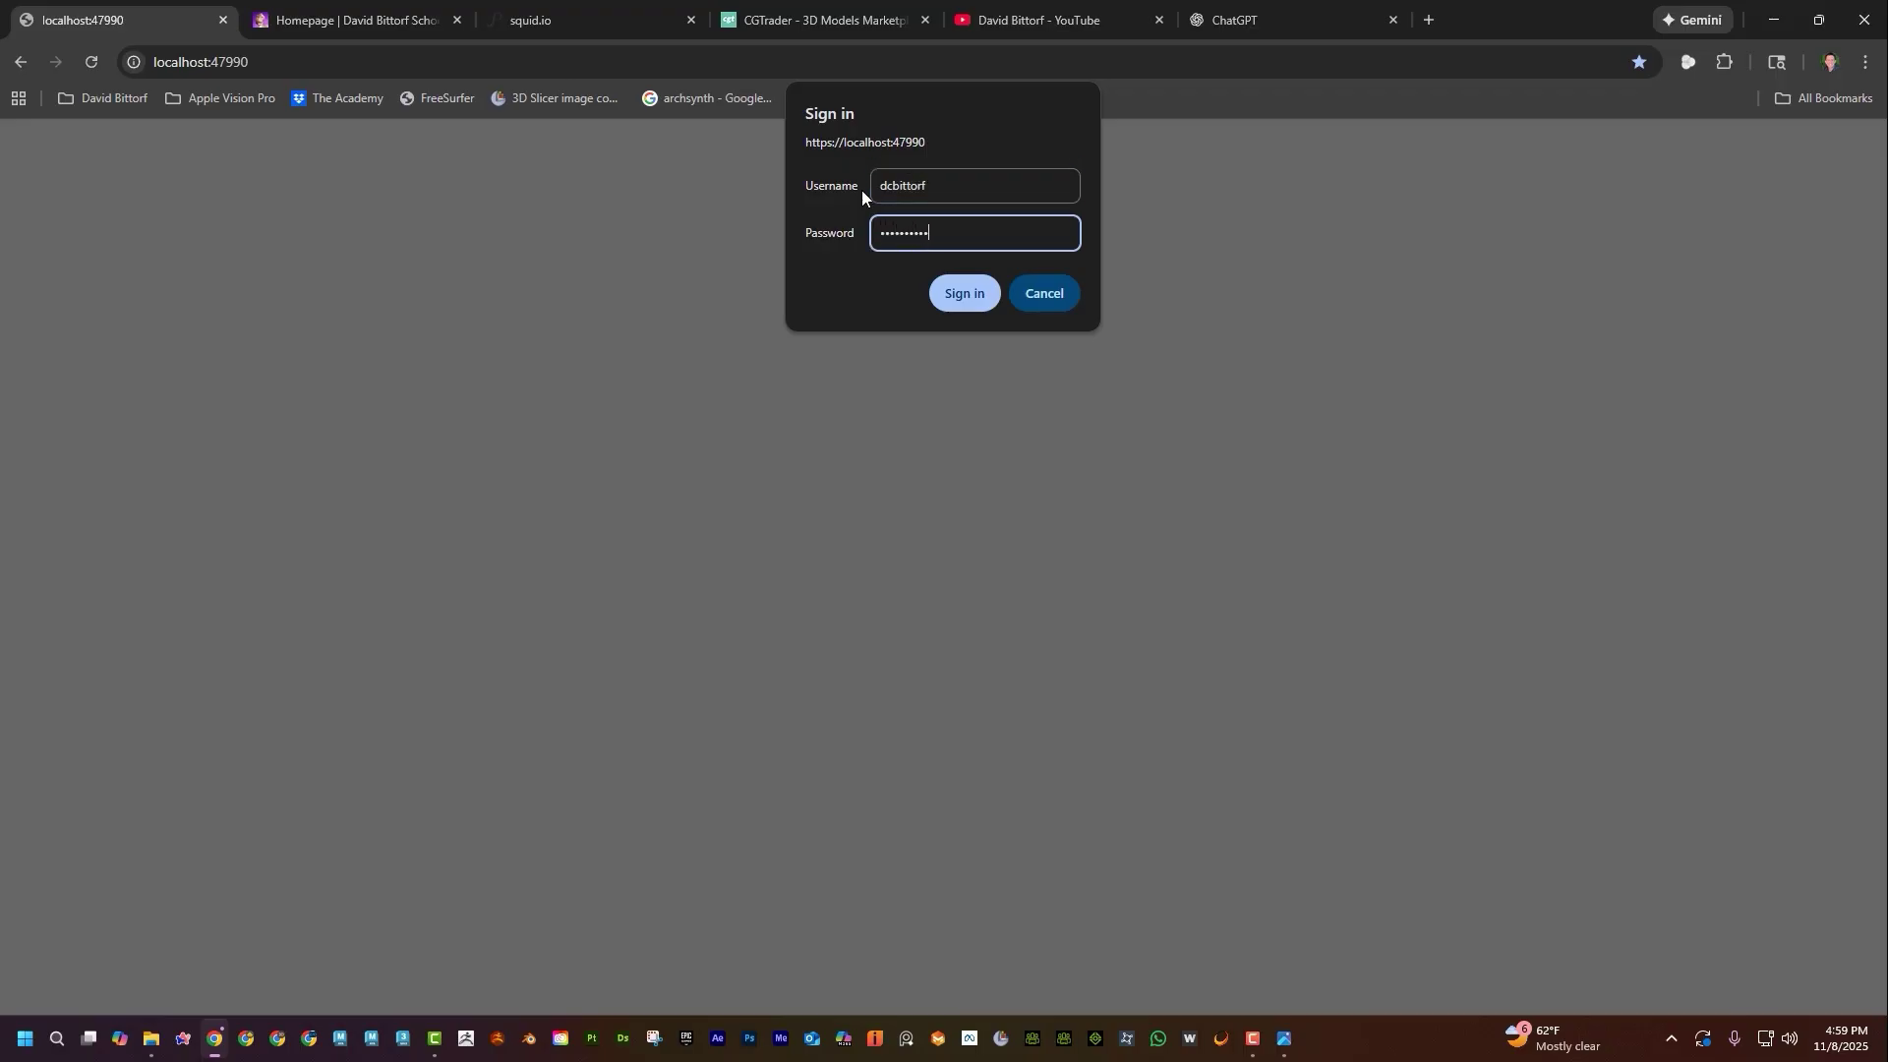
pyautogui.click(968, 291)
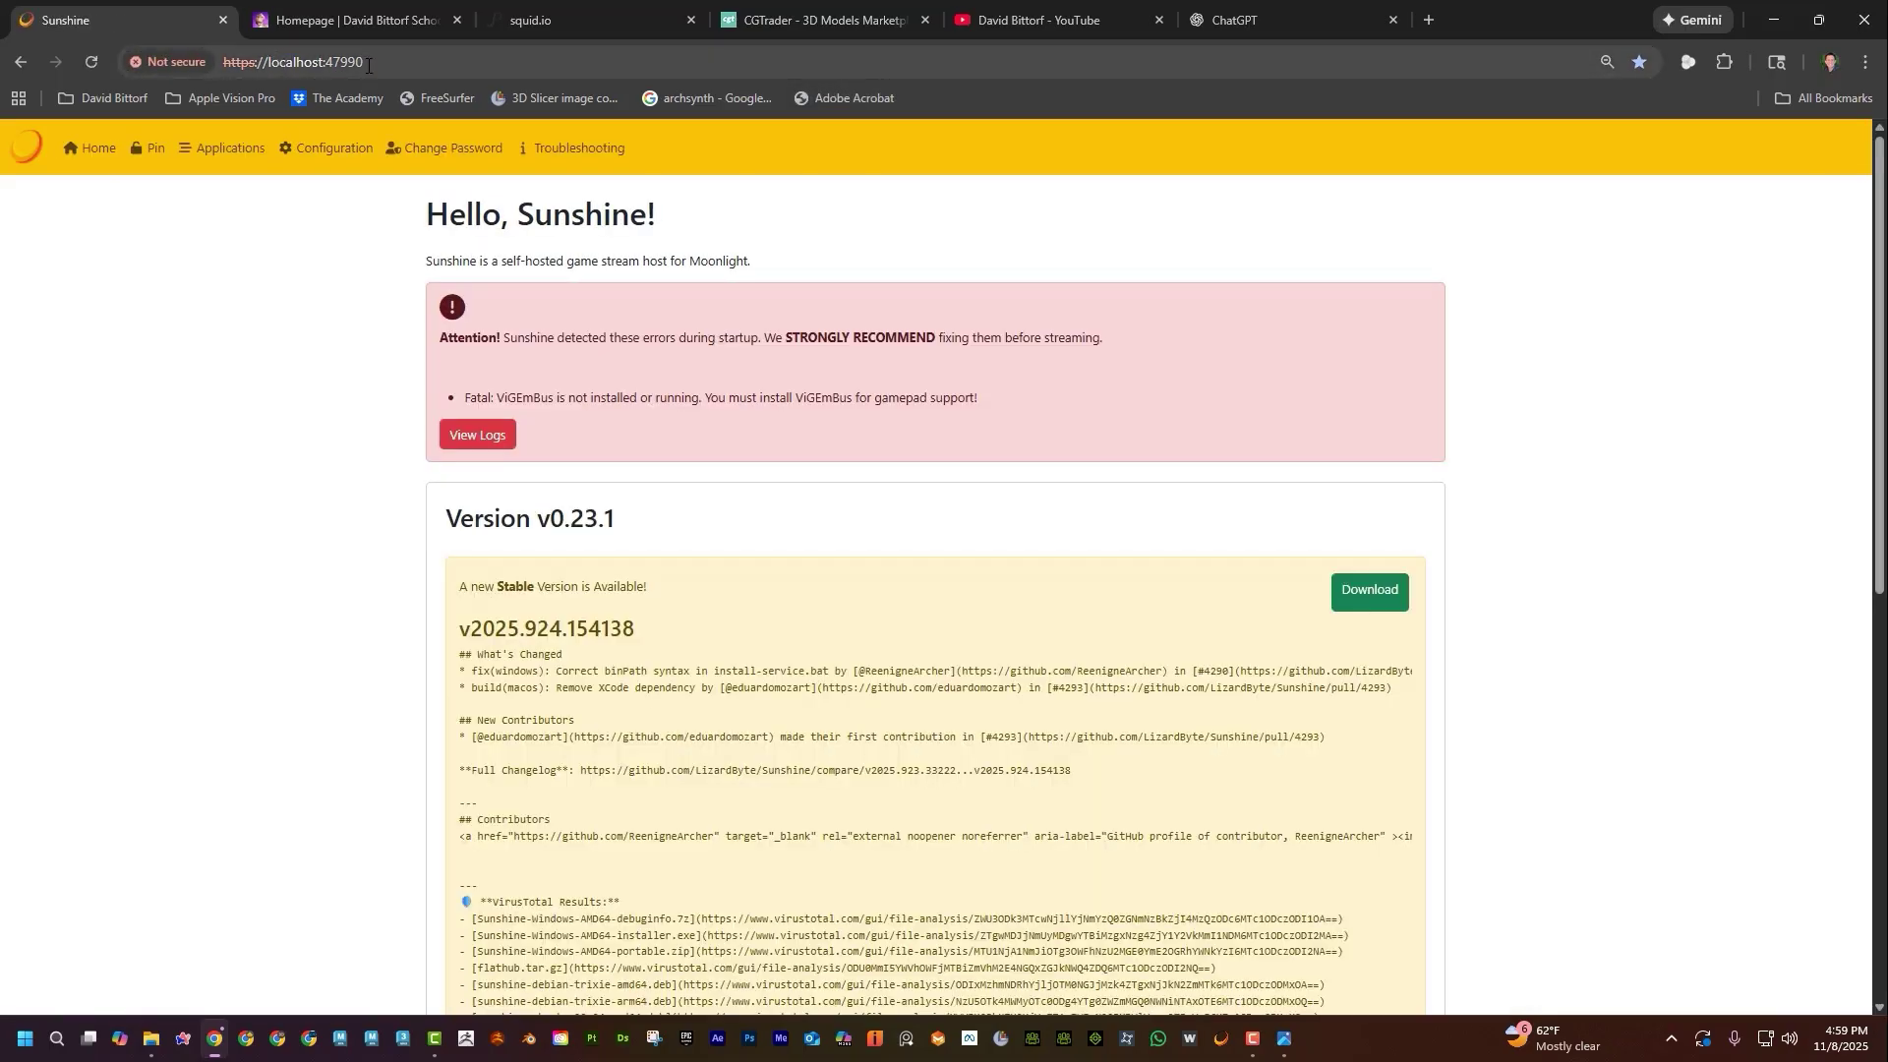
pyautogui.click(200, 97)
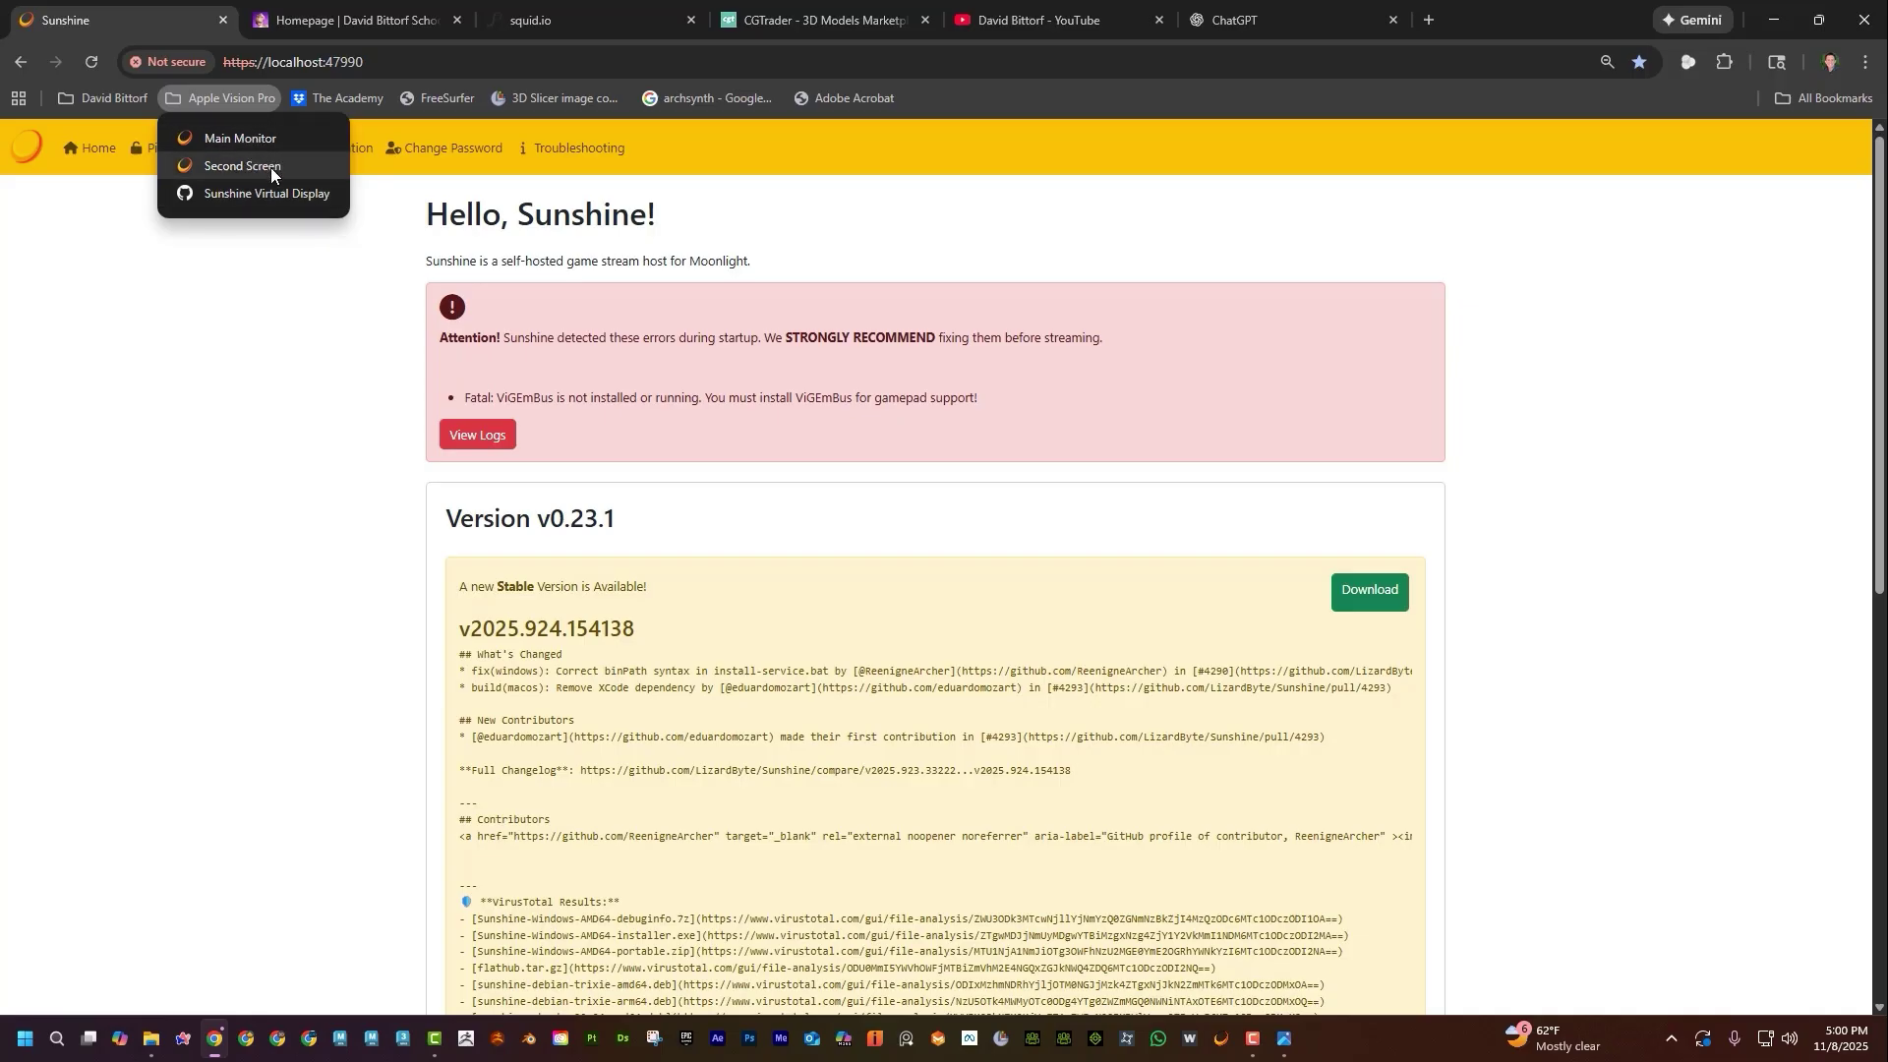
pyautogui.click(1546, 22)
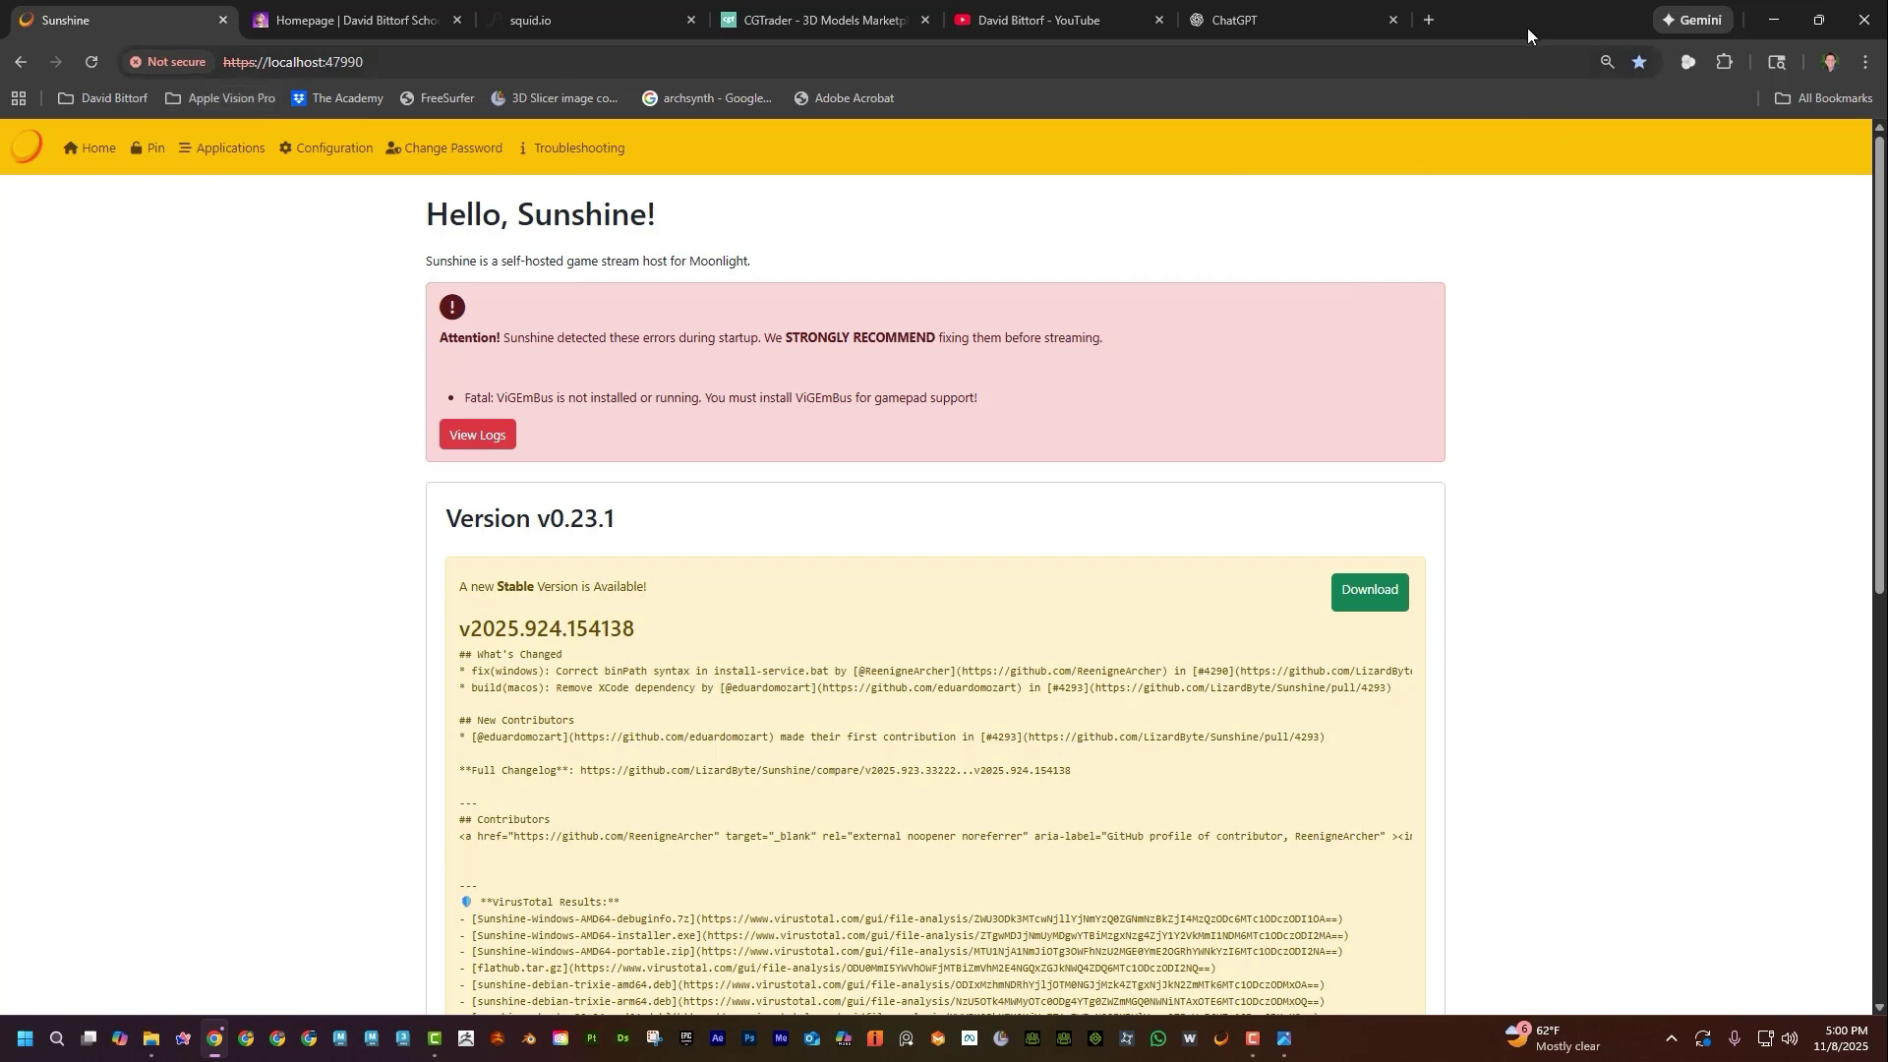
pyautogui.moveTo(1526, 28); pyautogui.dragTo(1486, 106)
pyautogui.press('super+d')
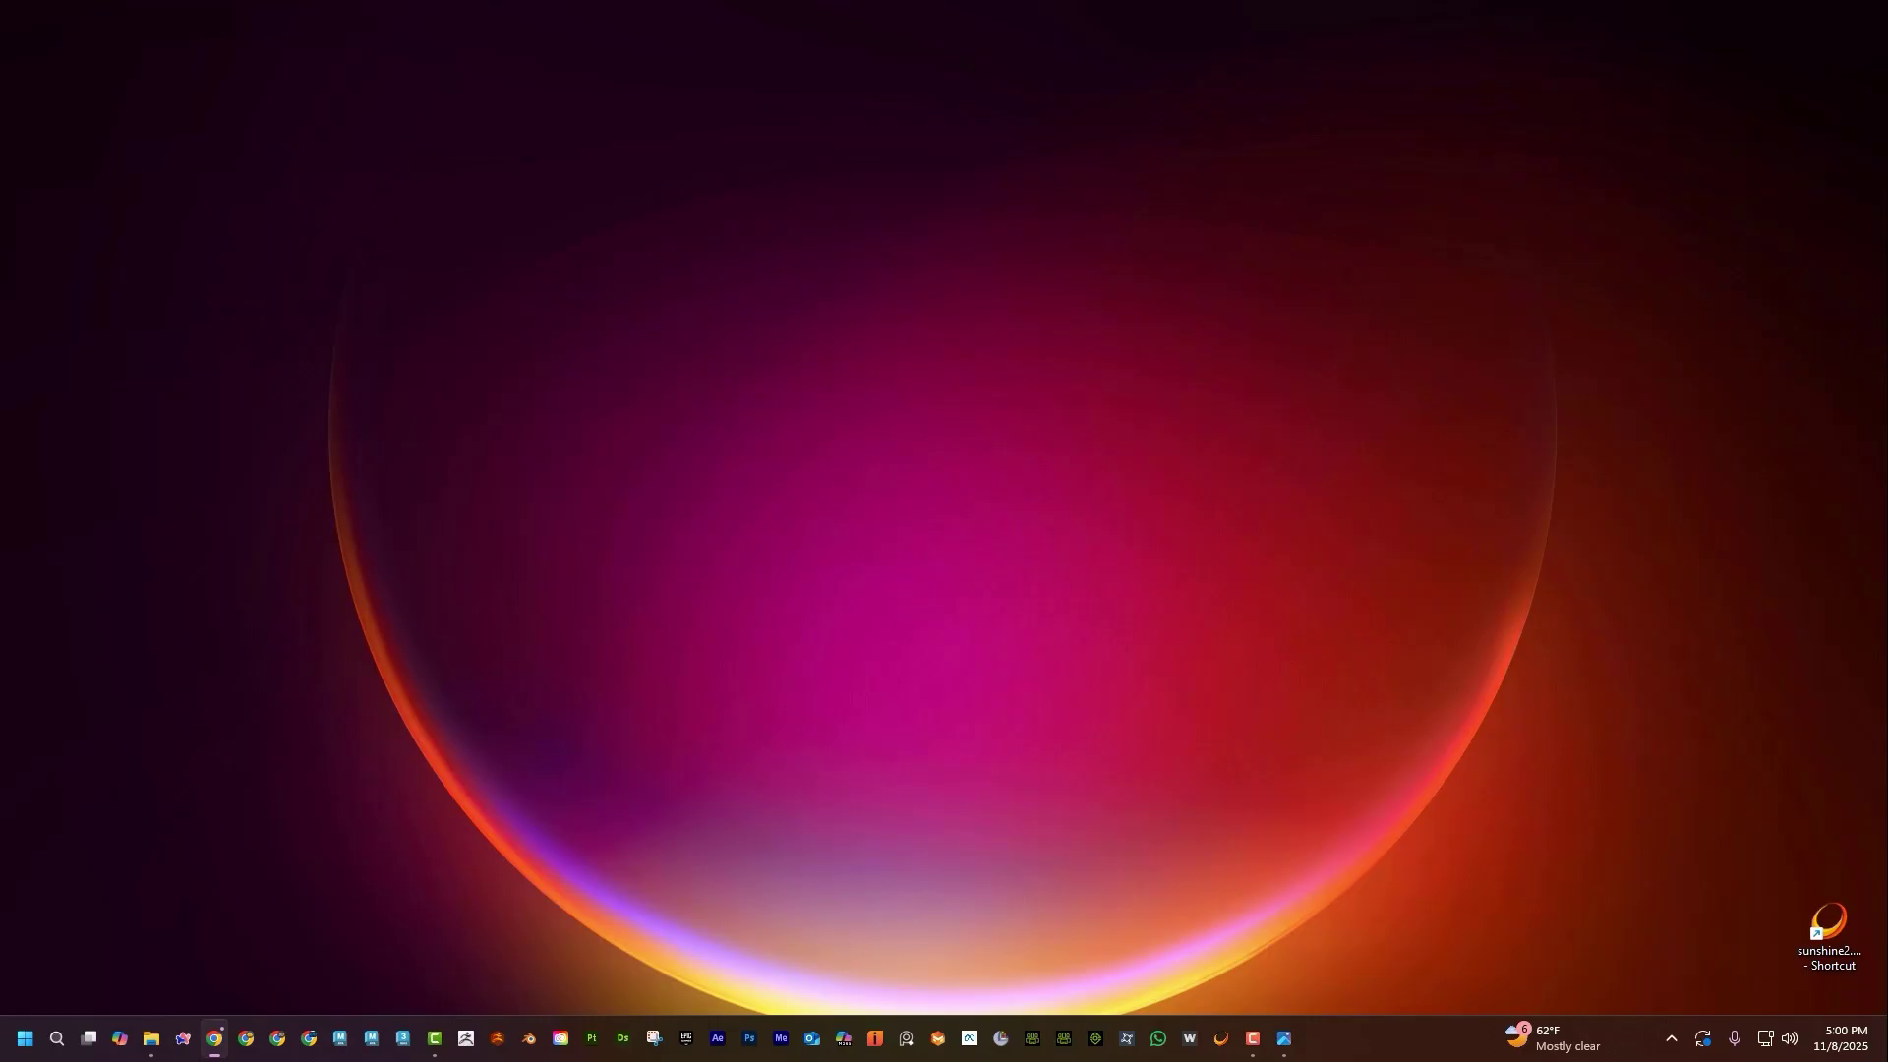
pyautogui.press('super+d')
pyautogui.click(1332, 109)
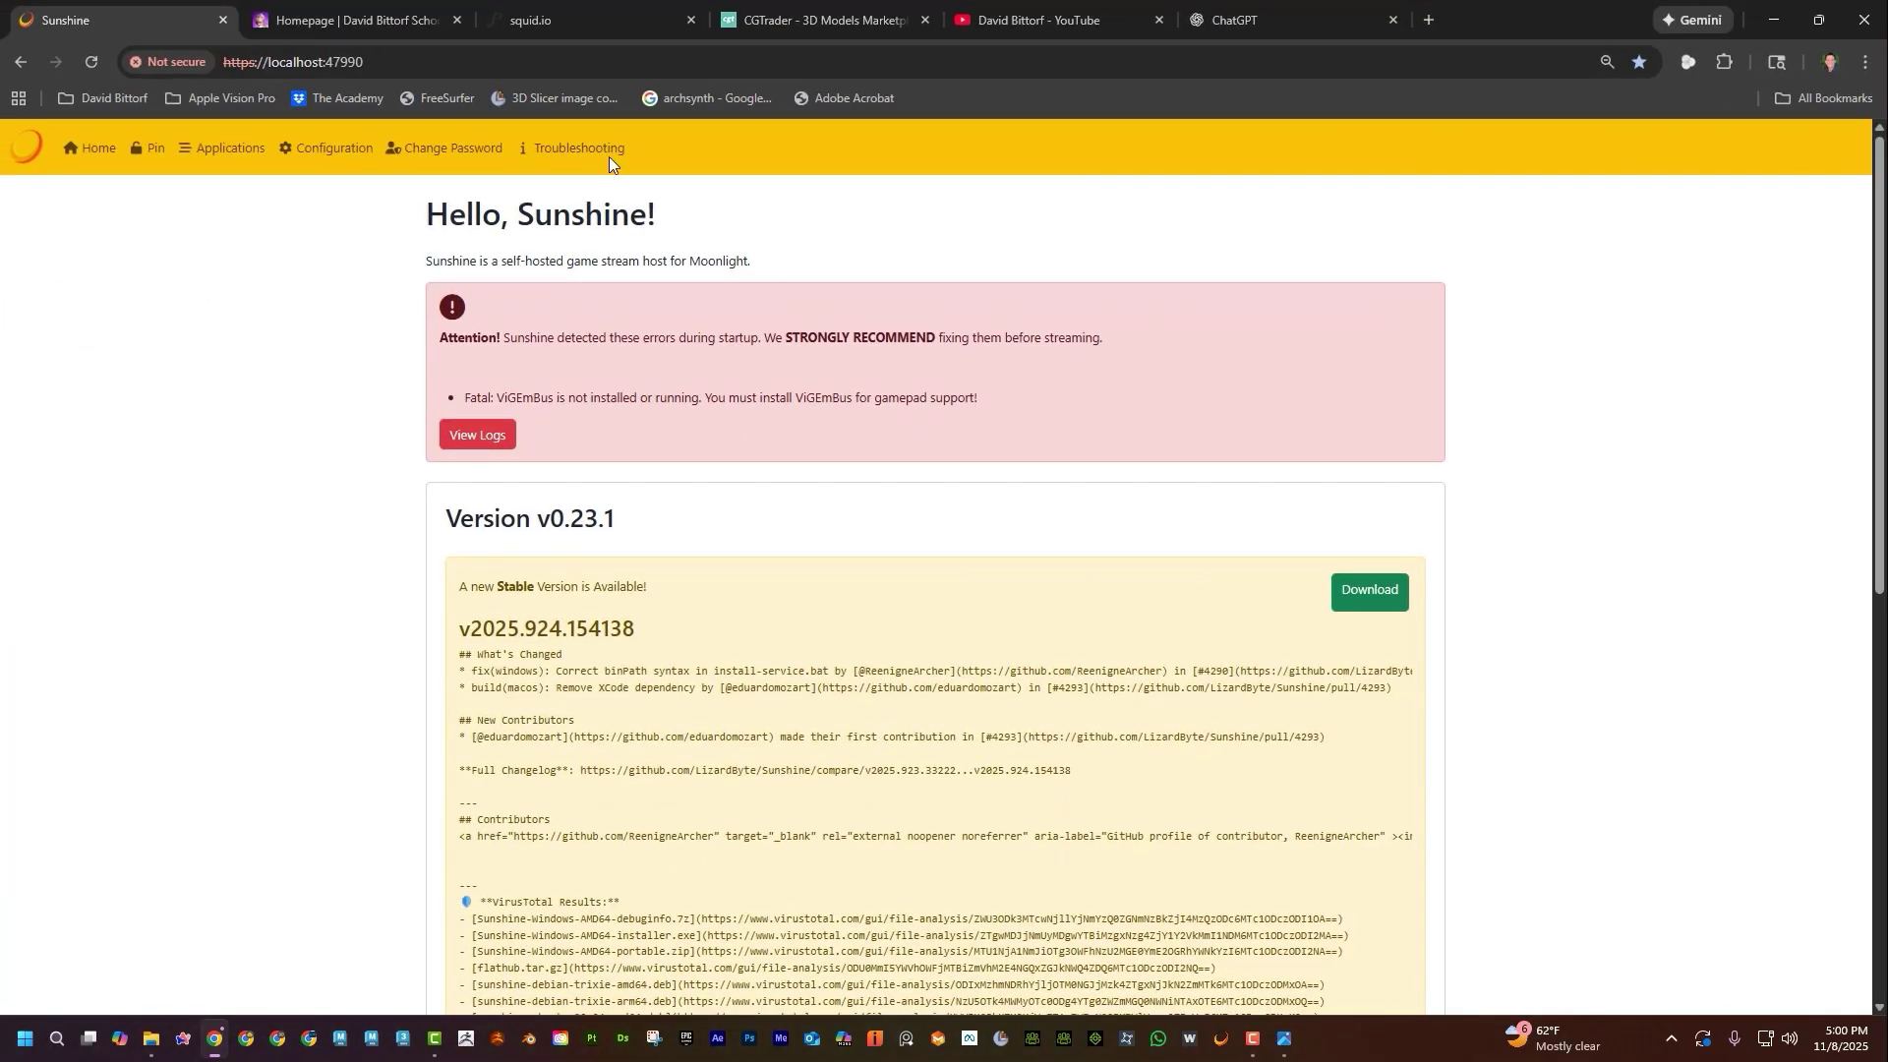
# - Check the Audio/Video configuration's Output Name, \\.\DISPLAY1, then minimize Chrome
pyautogui.click(324, 153)
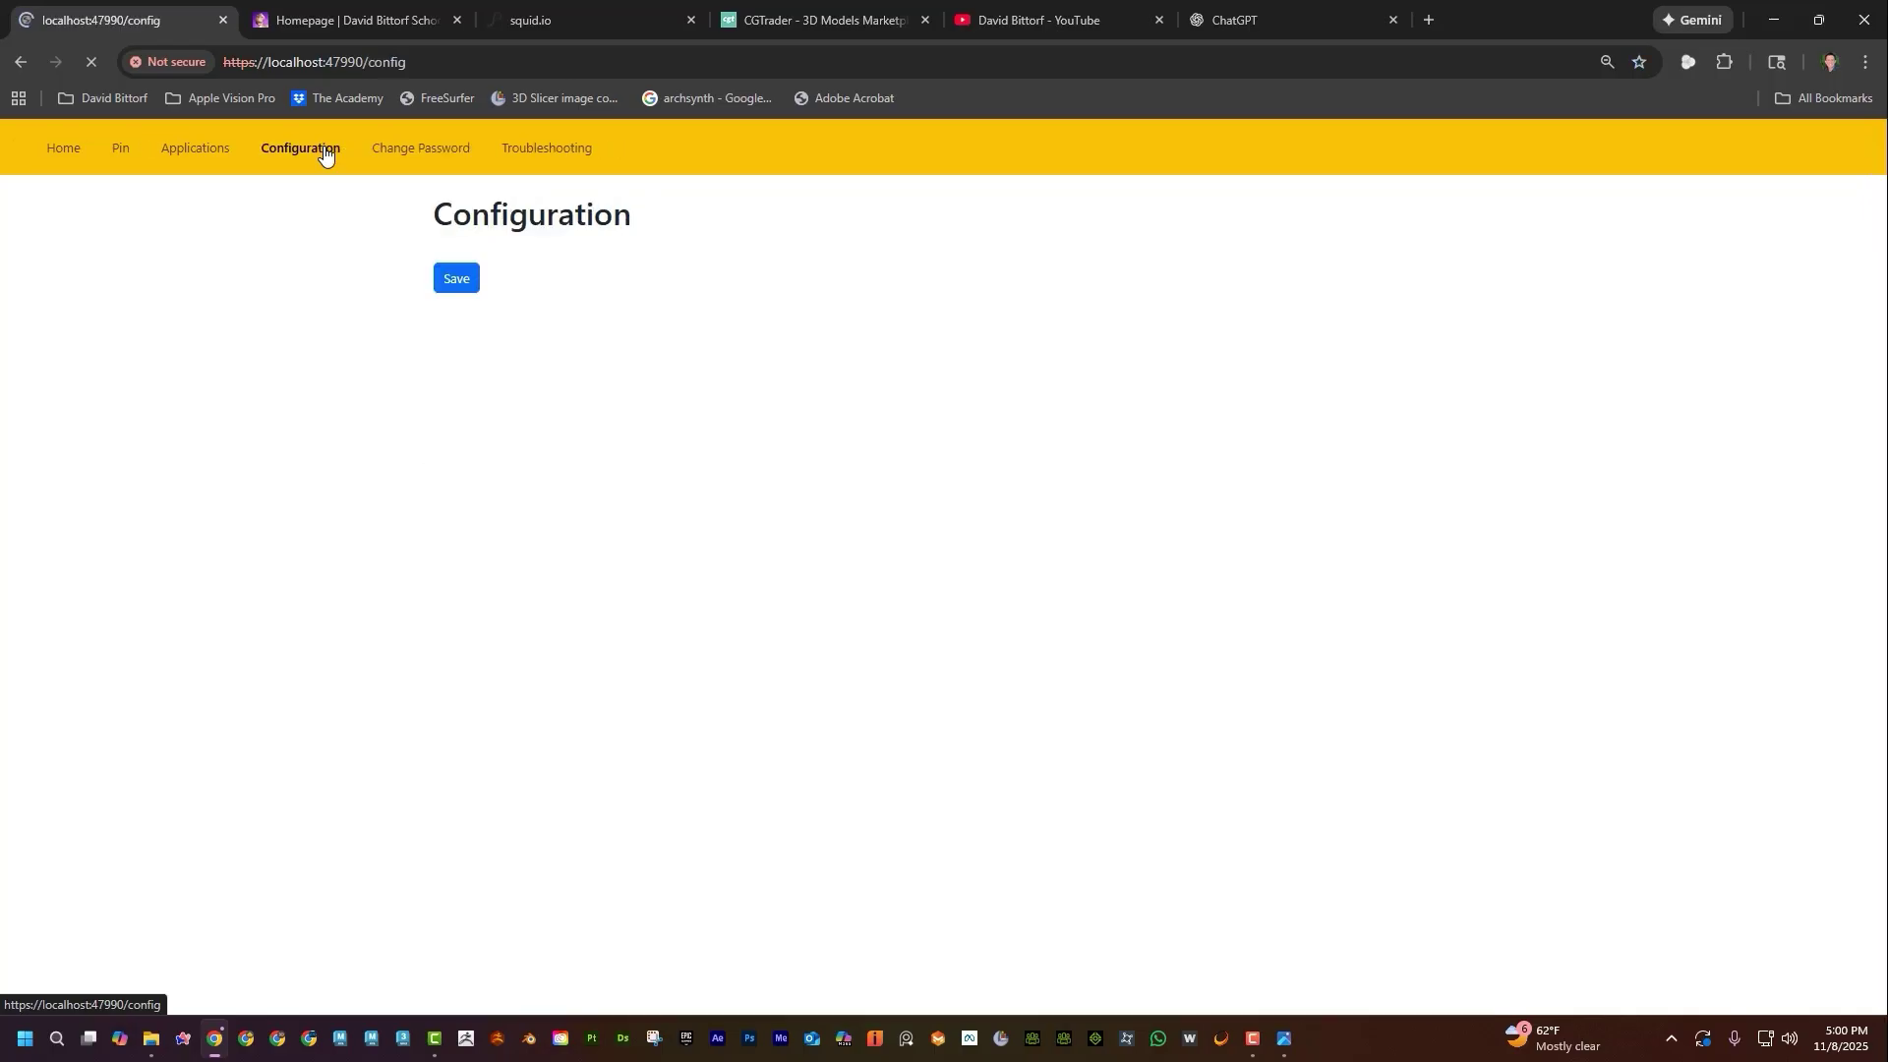
pyautogui.click(616, 269)
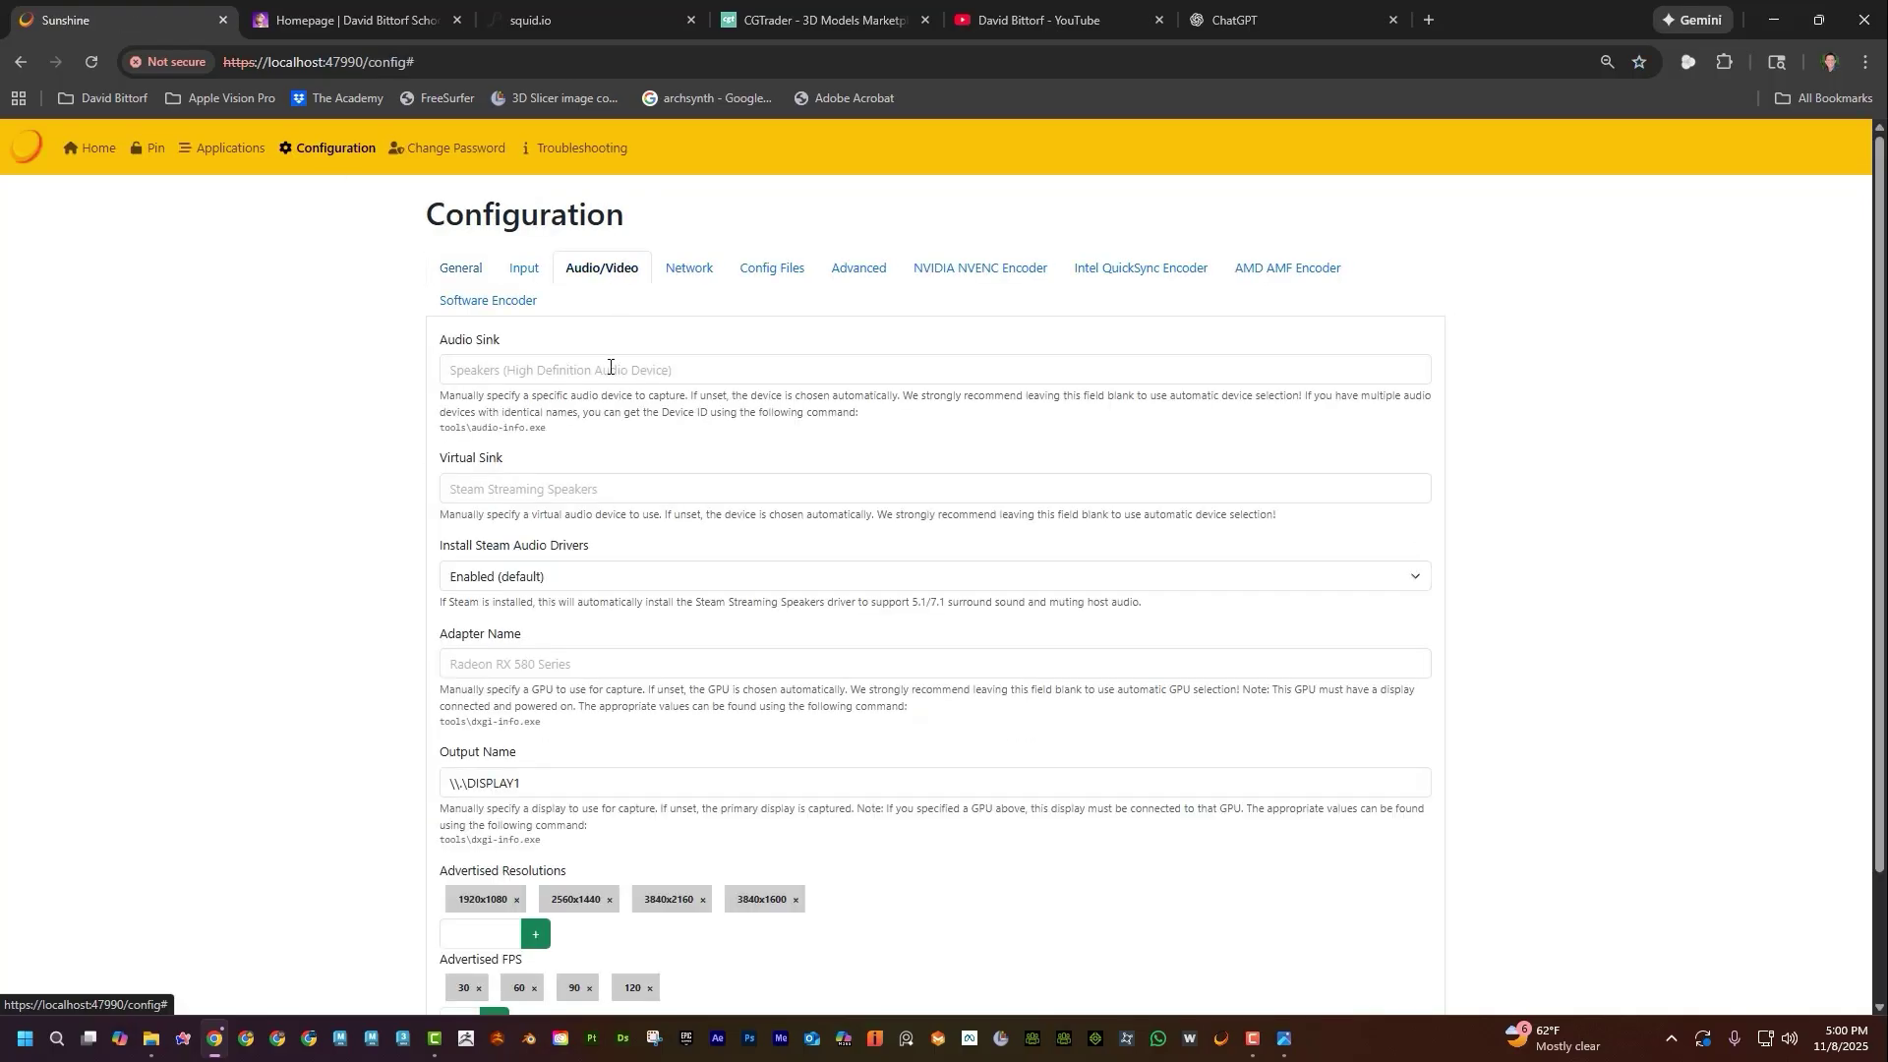
pyautogui.scroll(-1, 606, 423)
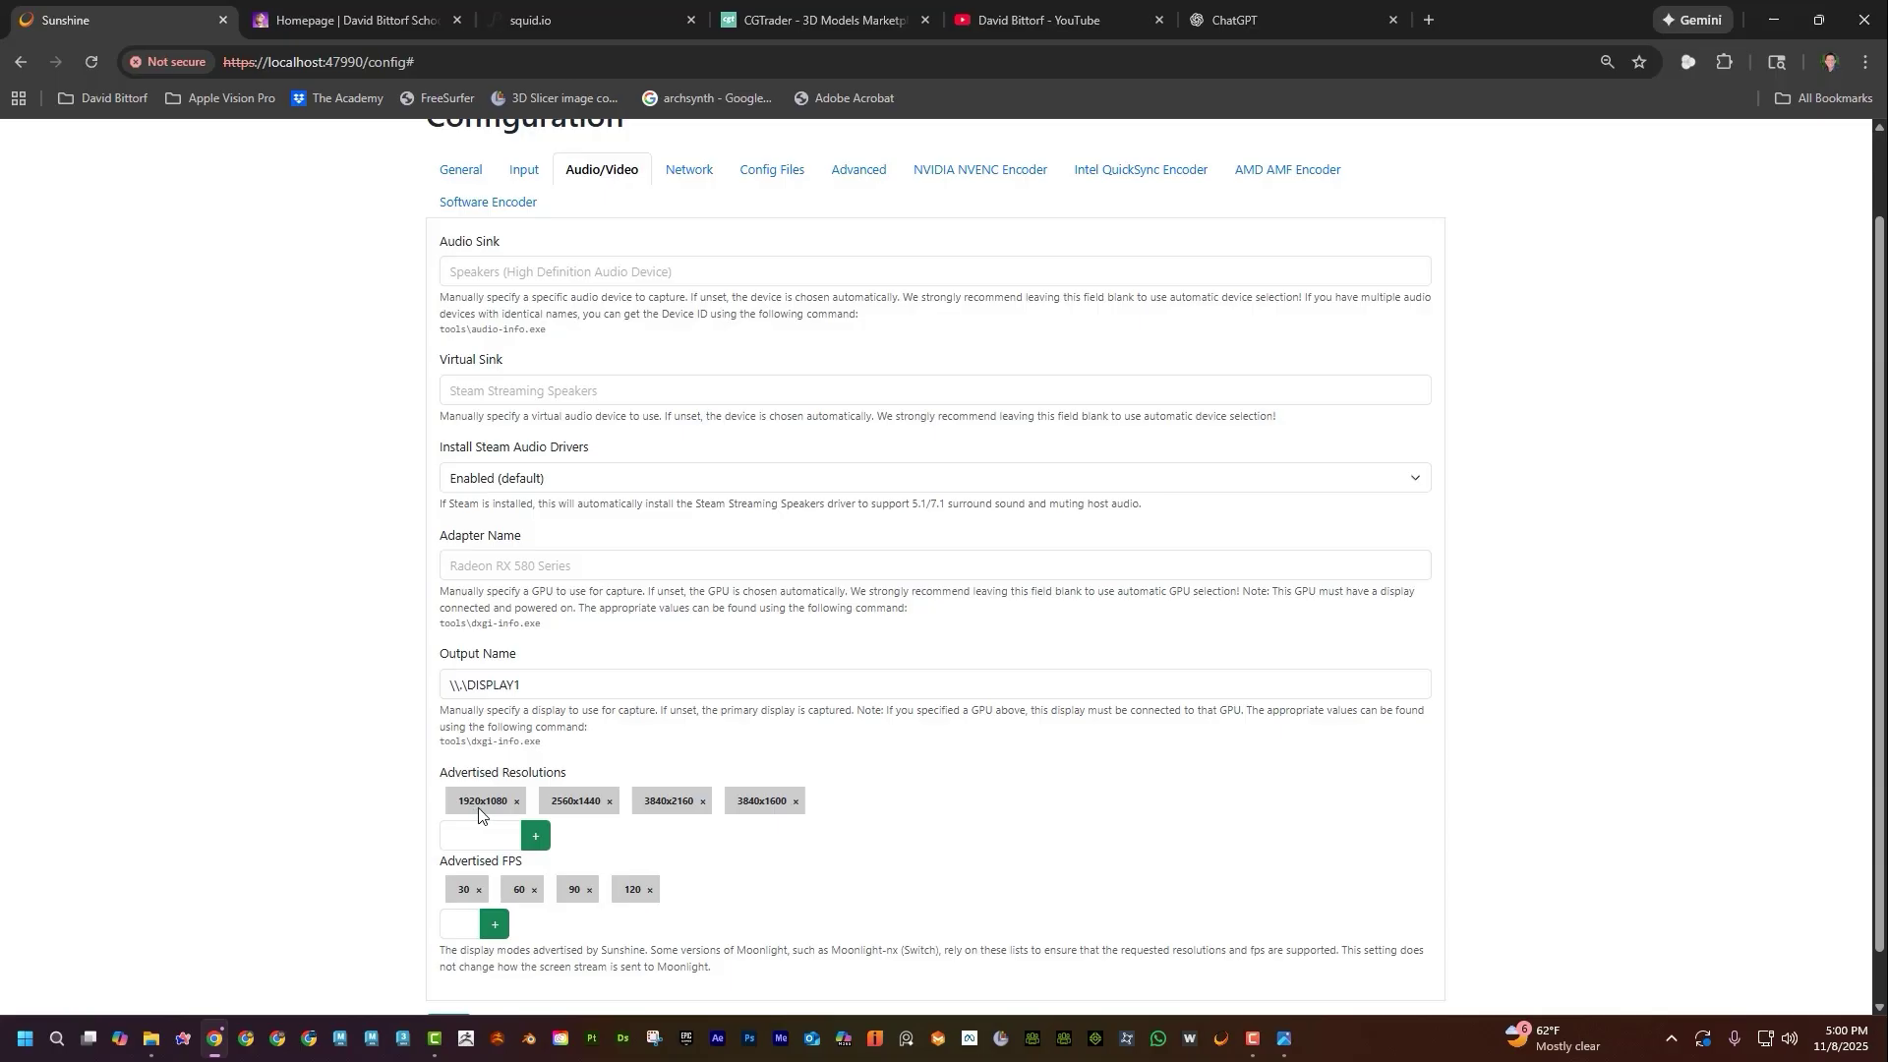
pyautogui.scroll(-1, 479, 873)
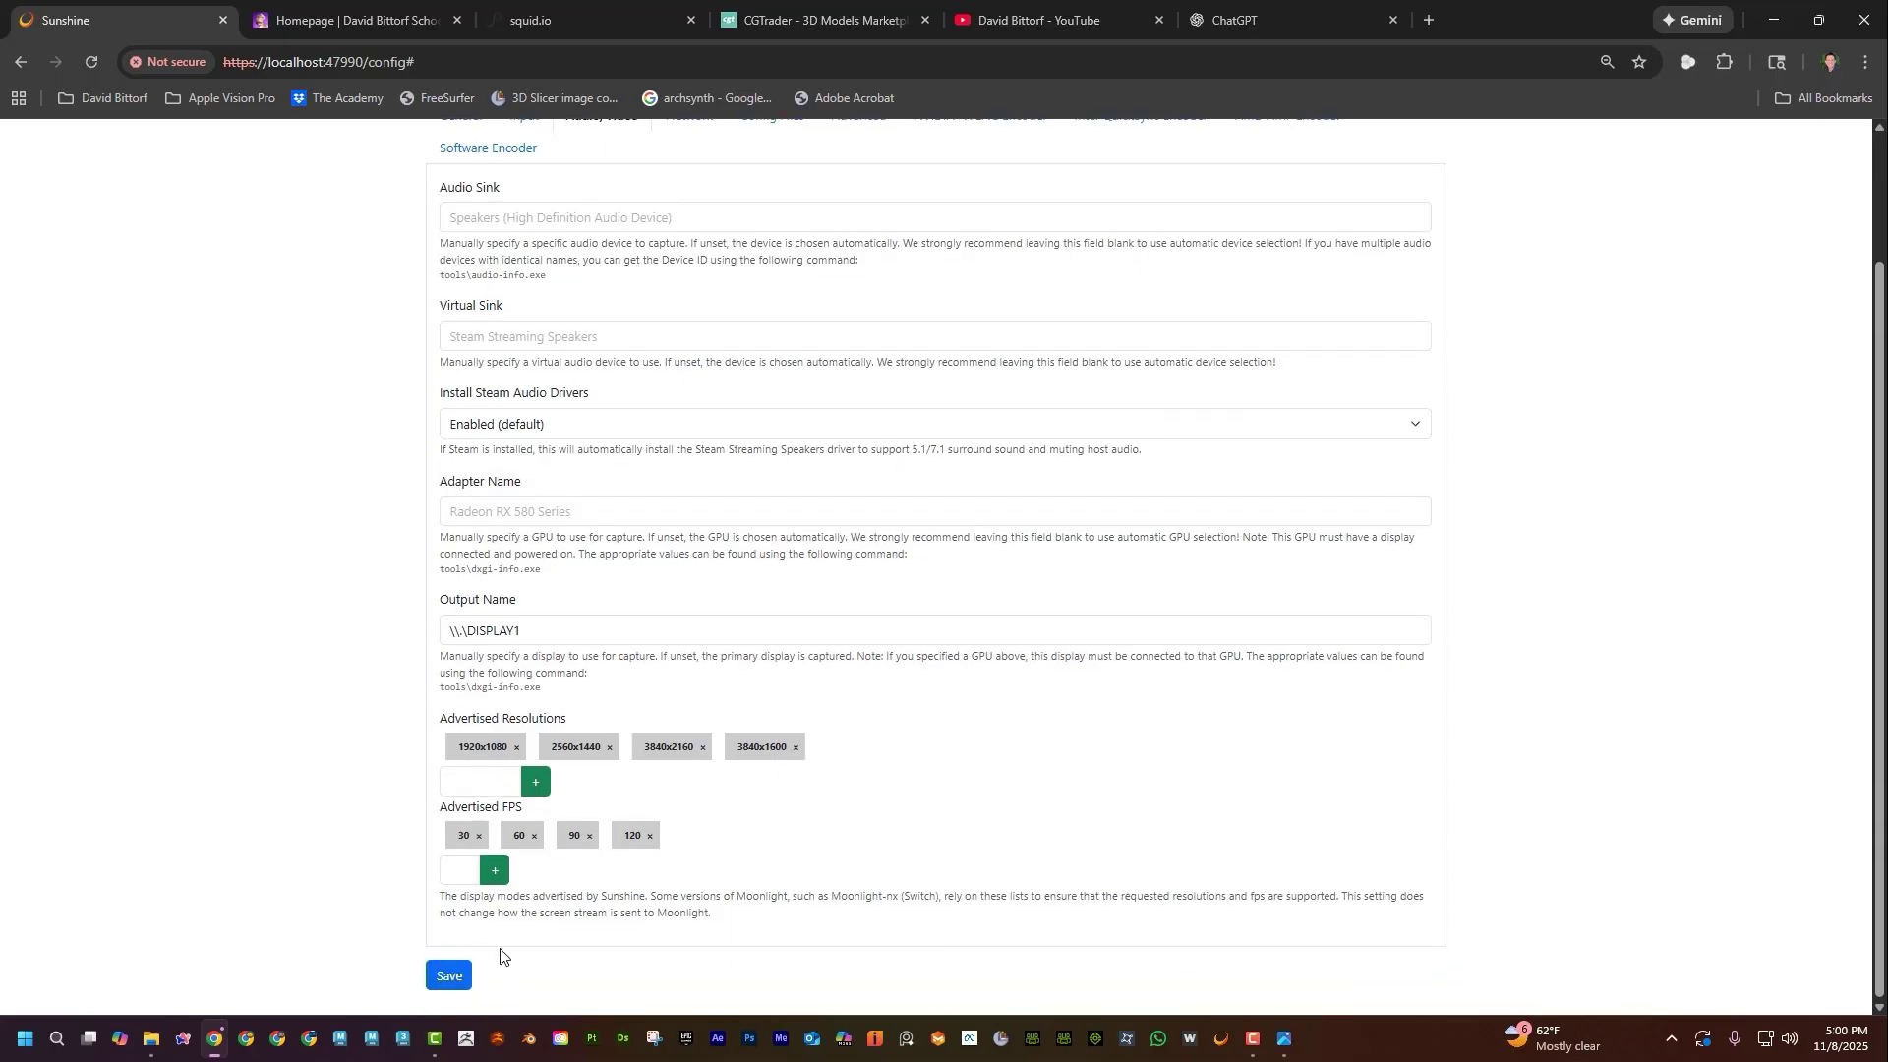
pyautogui.scroll(2, 531, 568)
pyautogui.scroll(1, 530, 568)
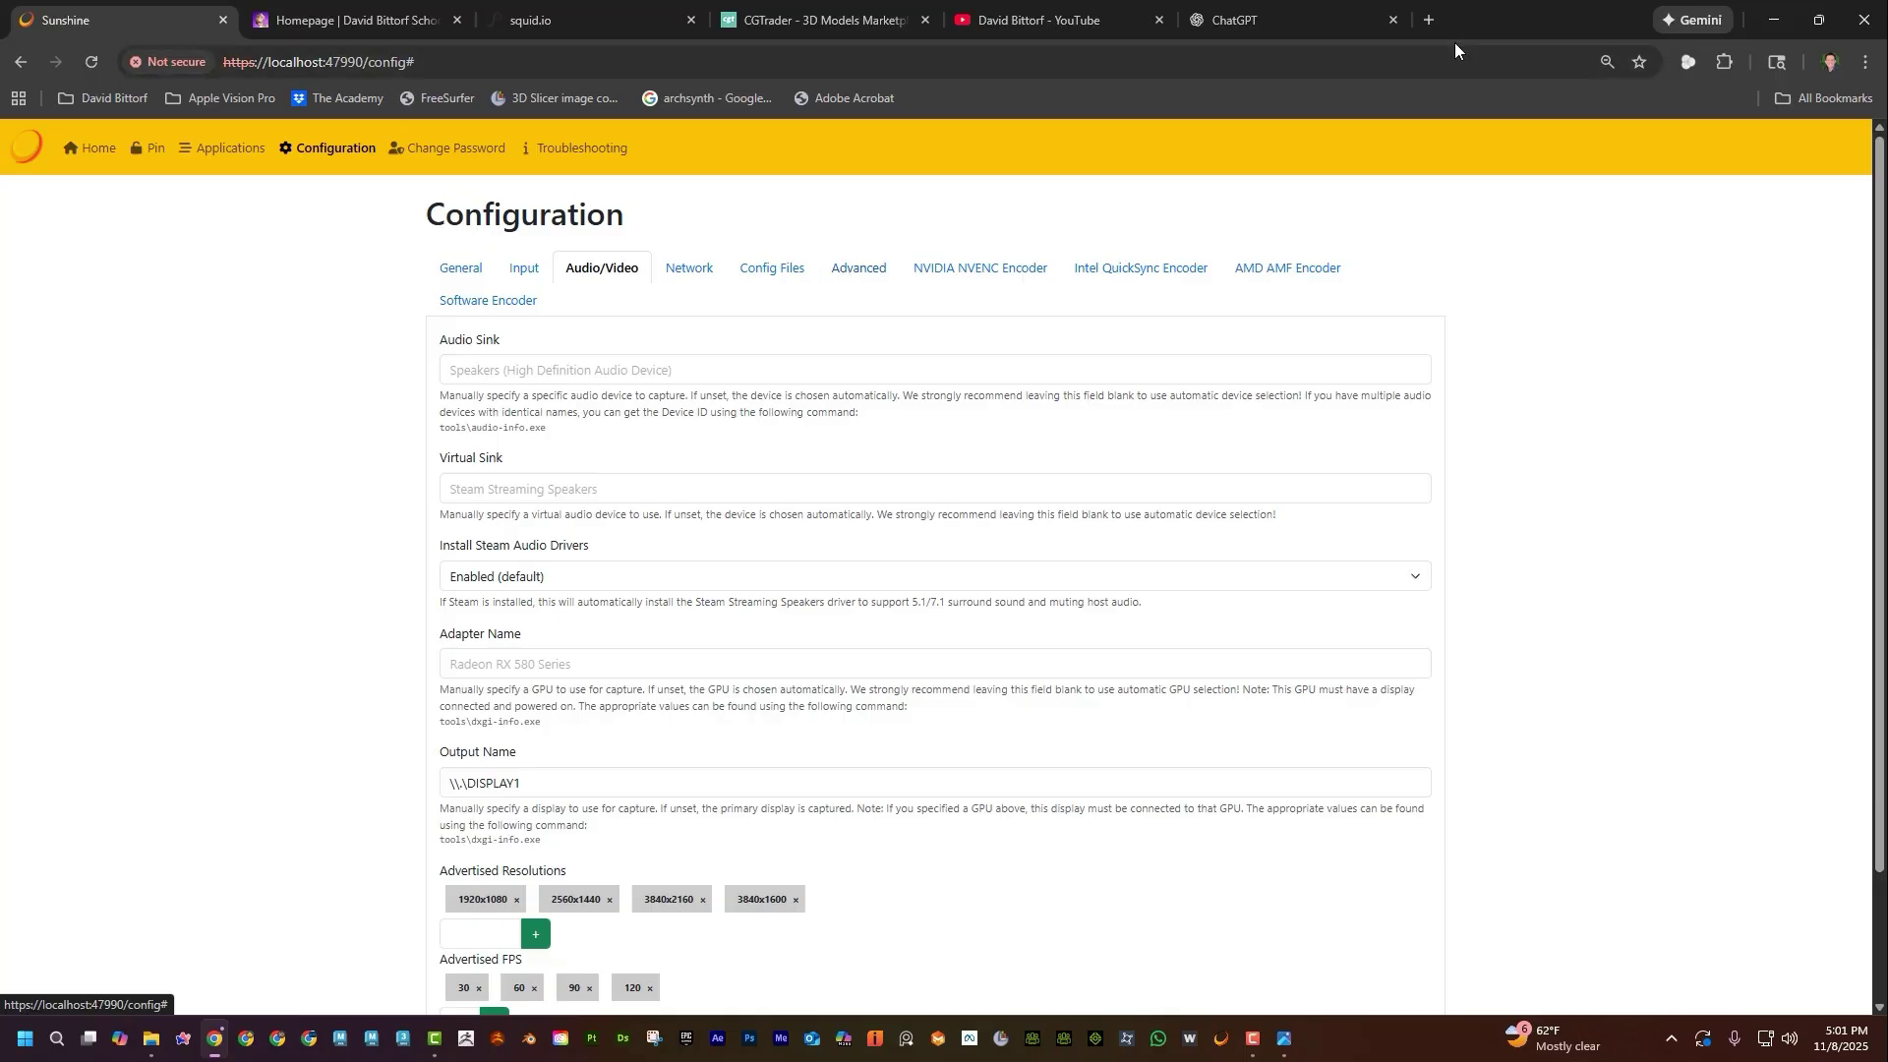
pyautogui.click(1775, 20)
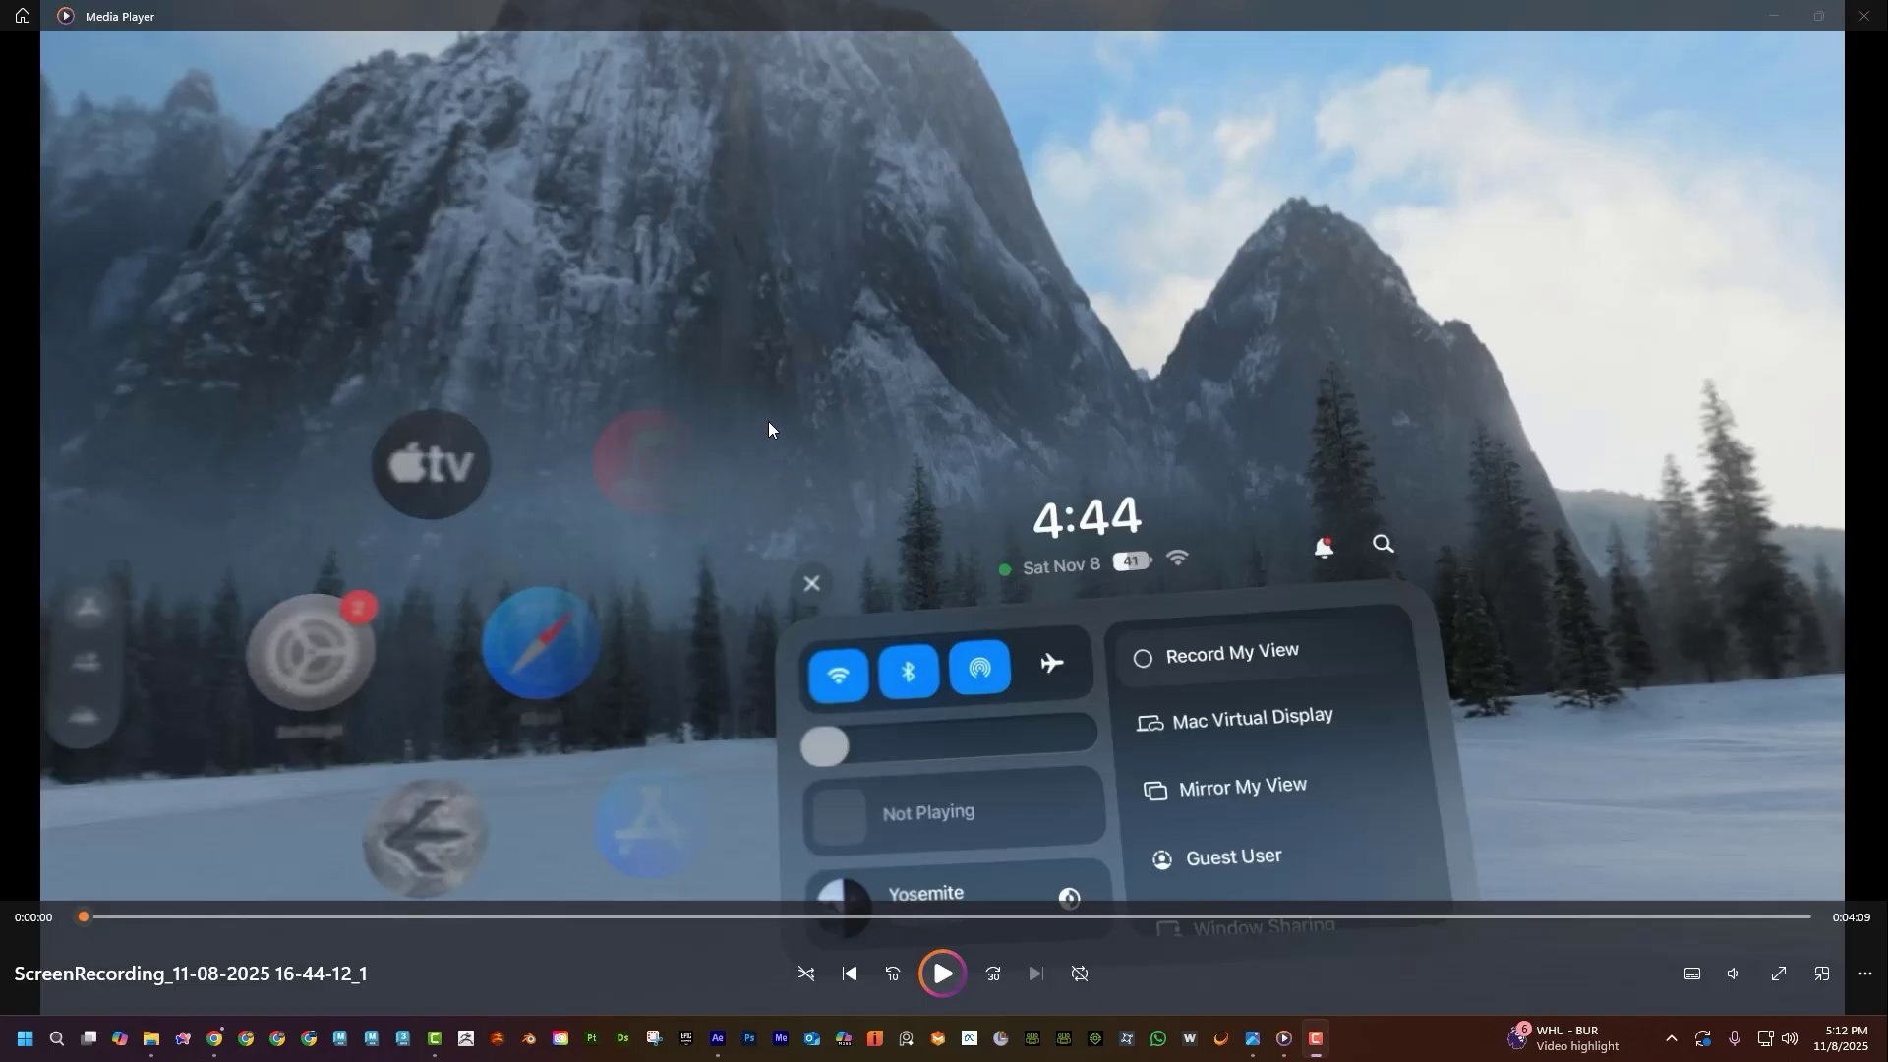
pyautogui.click(946, 973)
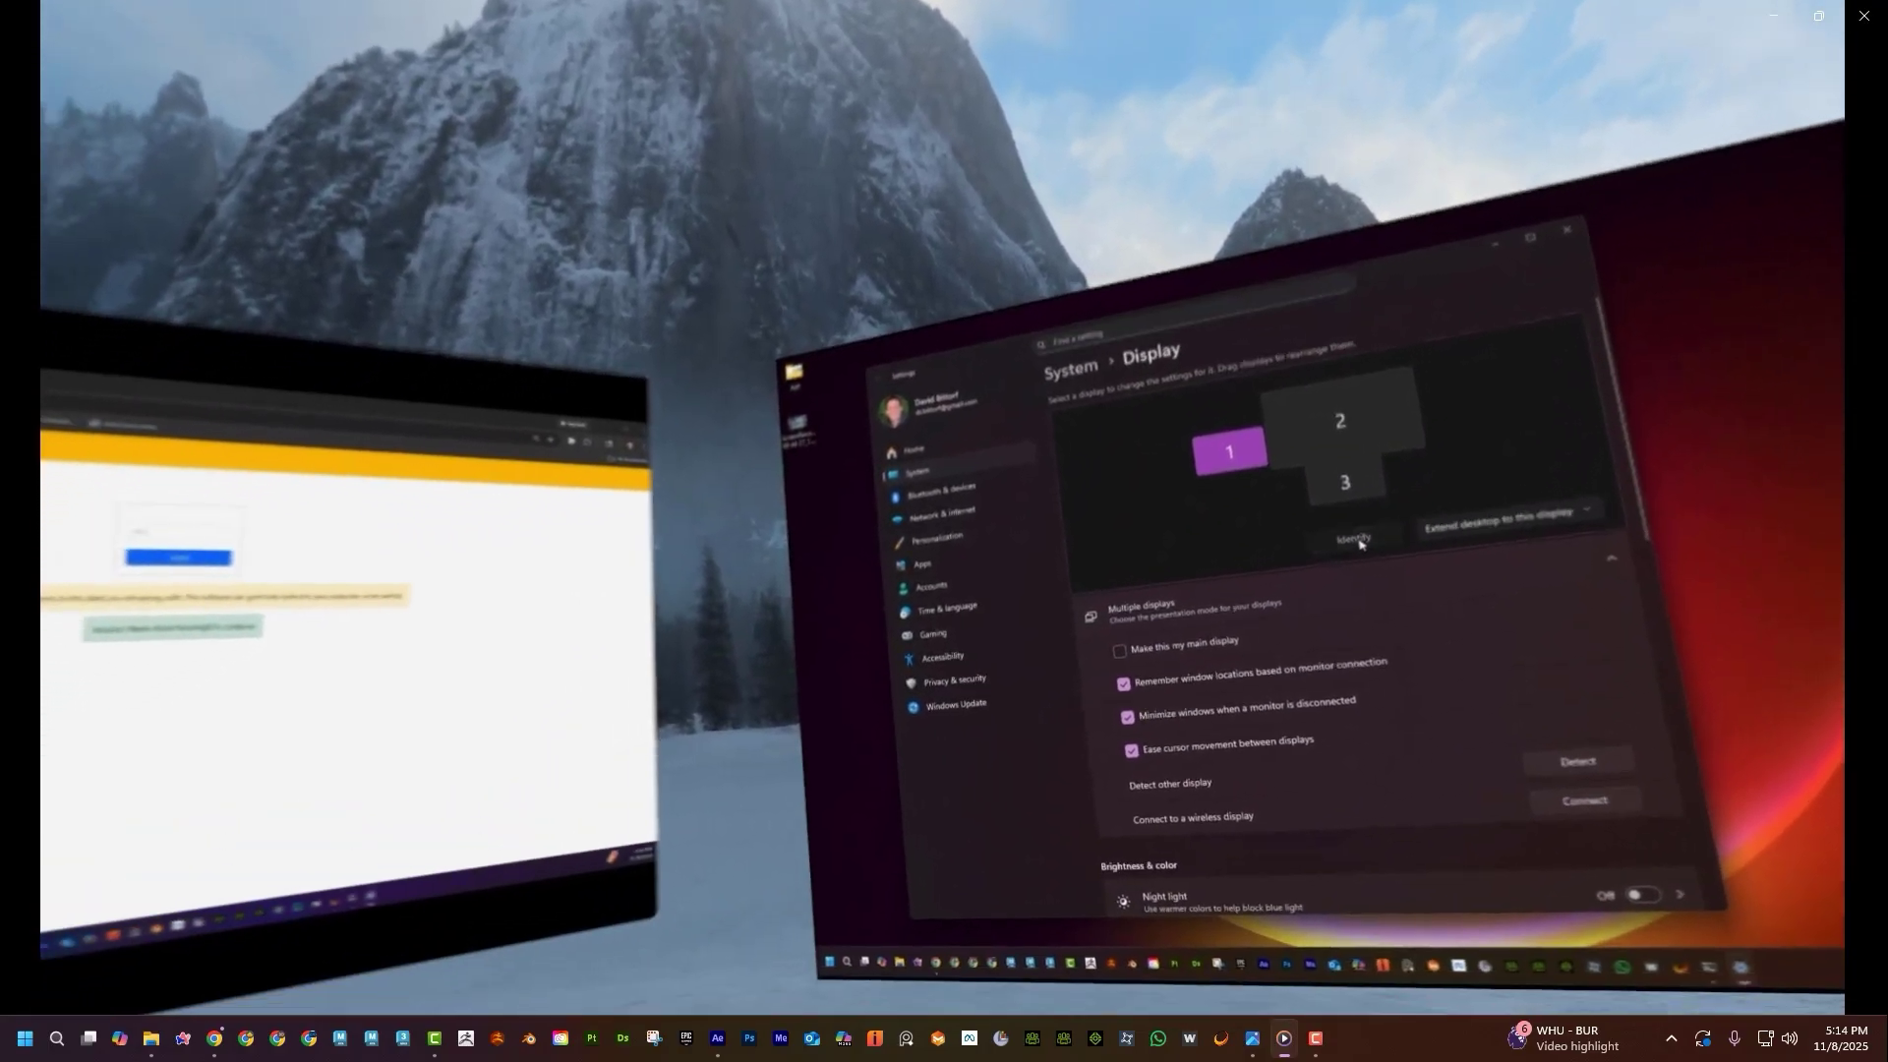
# - Continue playback until the recording shows displays 2 and 3 duplicated as 2|3 beside display 1
pyautogui.click(1281, 616)
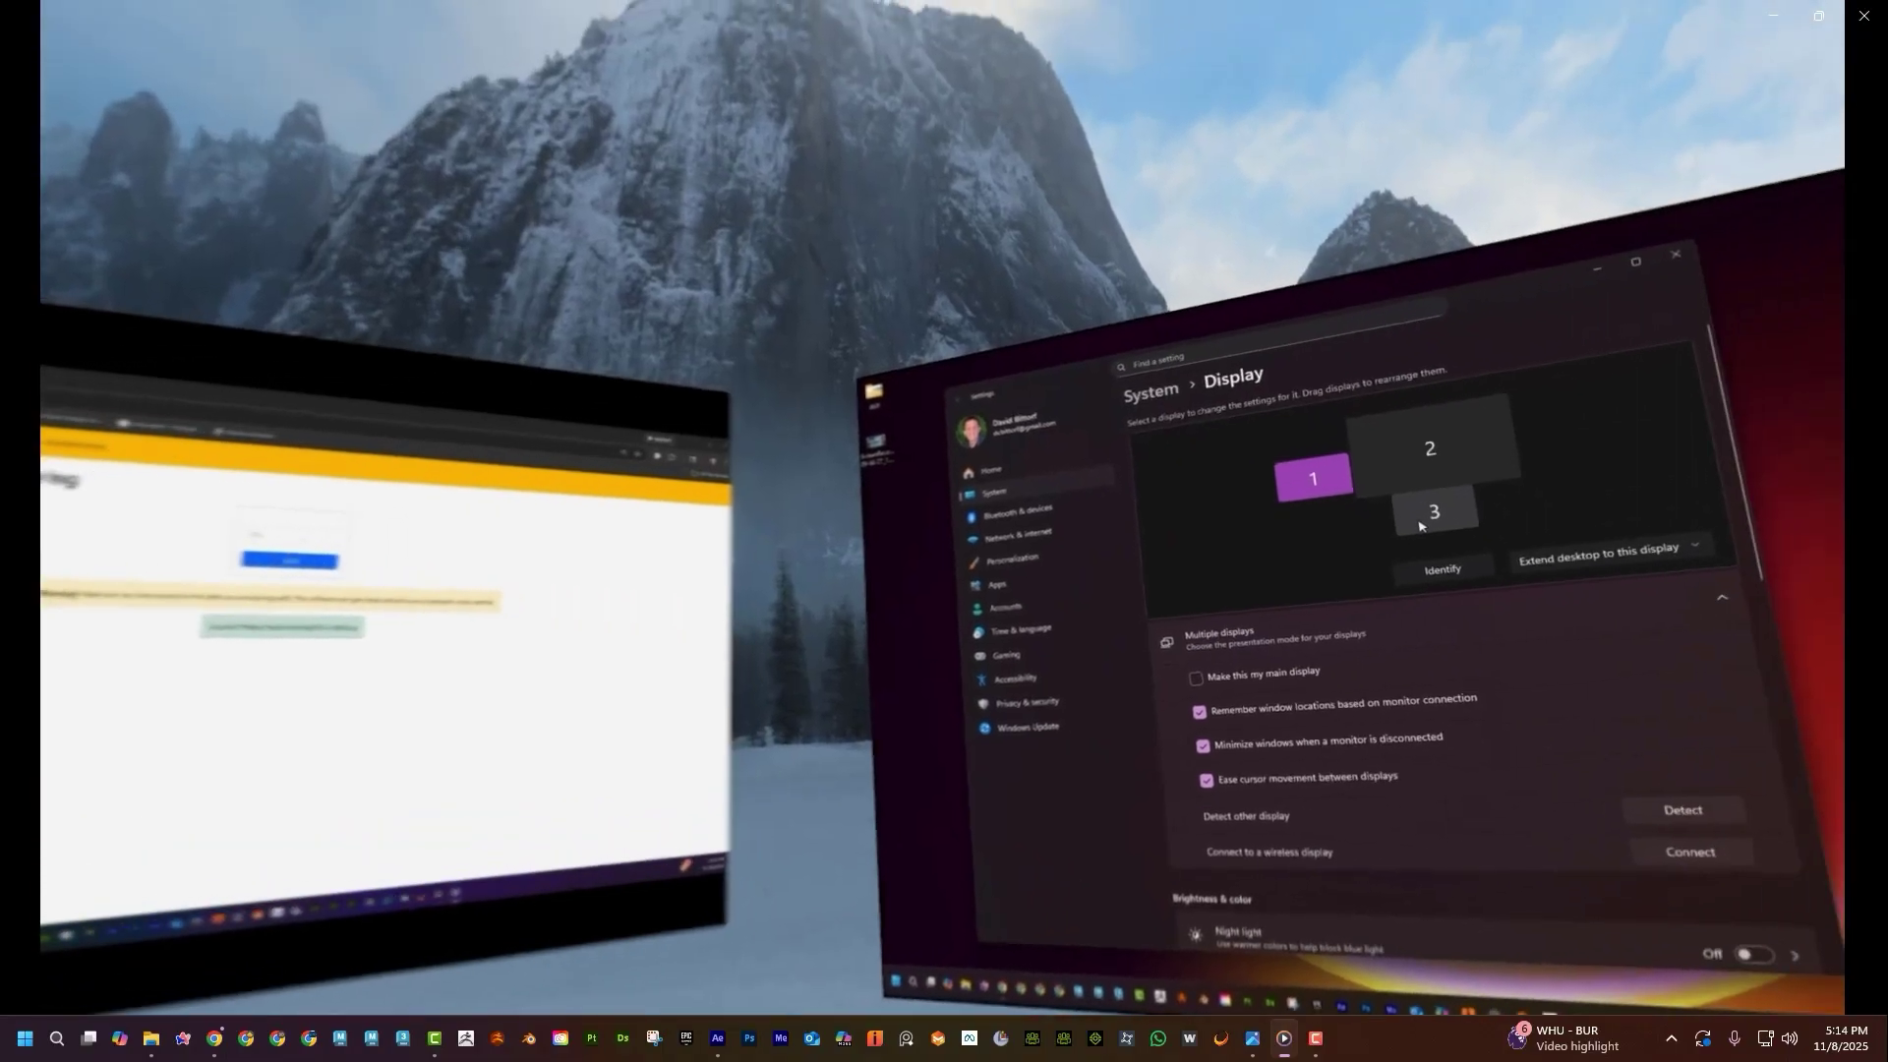
pyautogui.moveTo(1263, 499); pyautogui.dragTo(1283, 535)
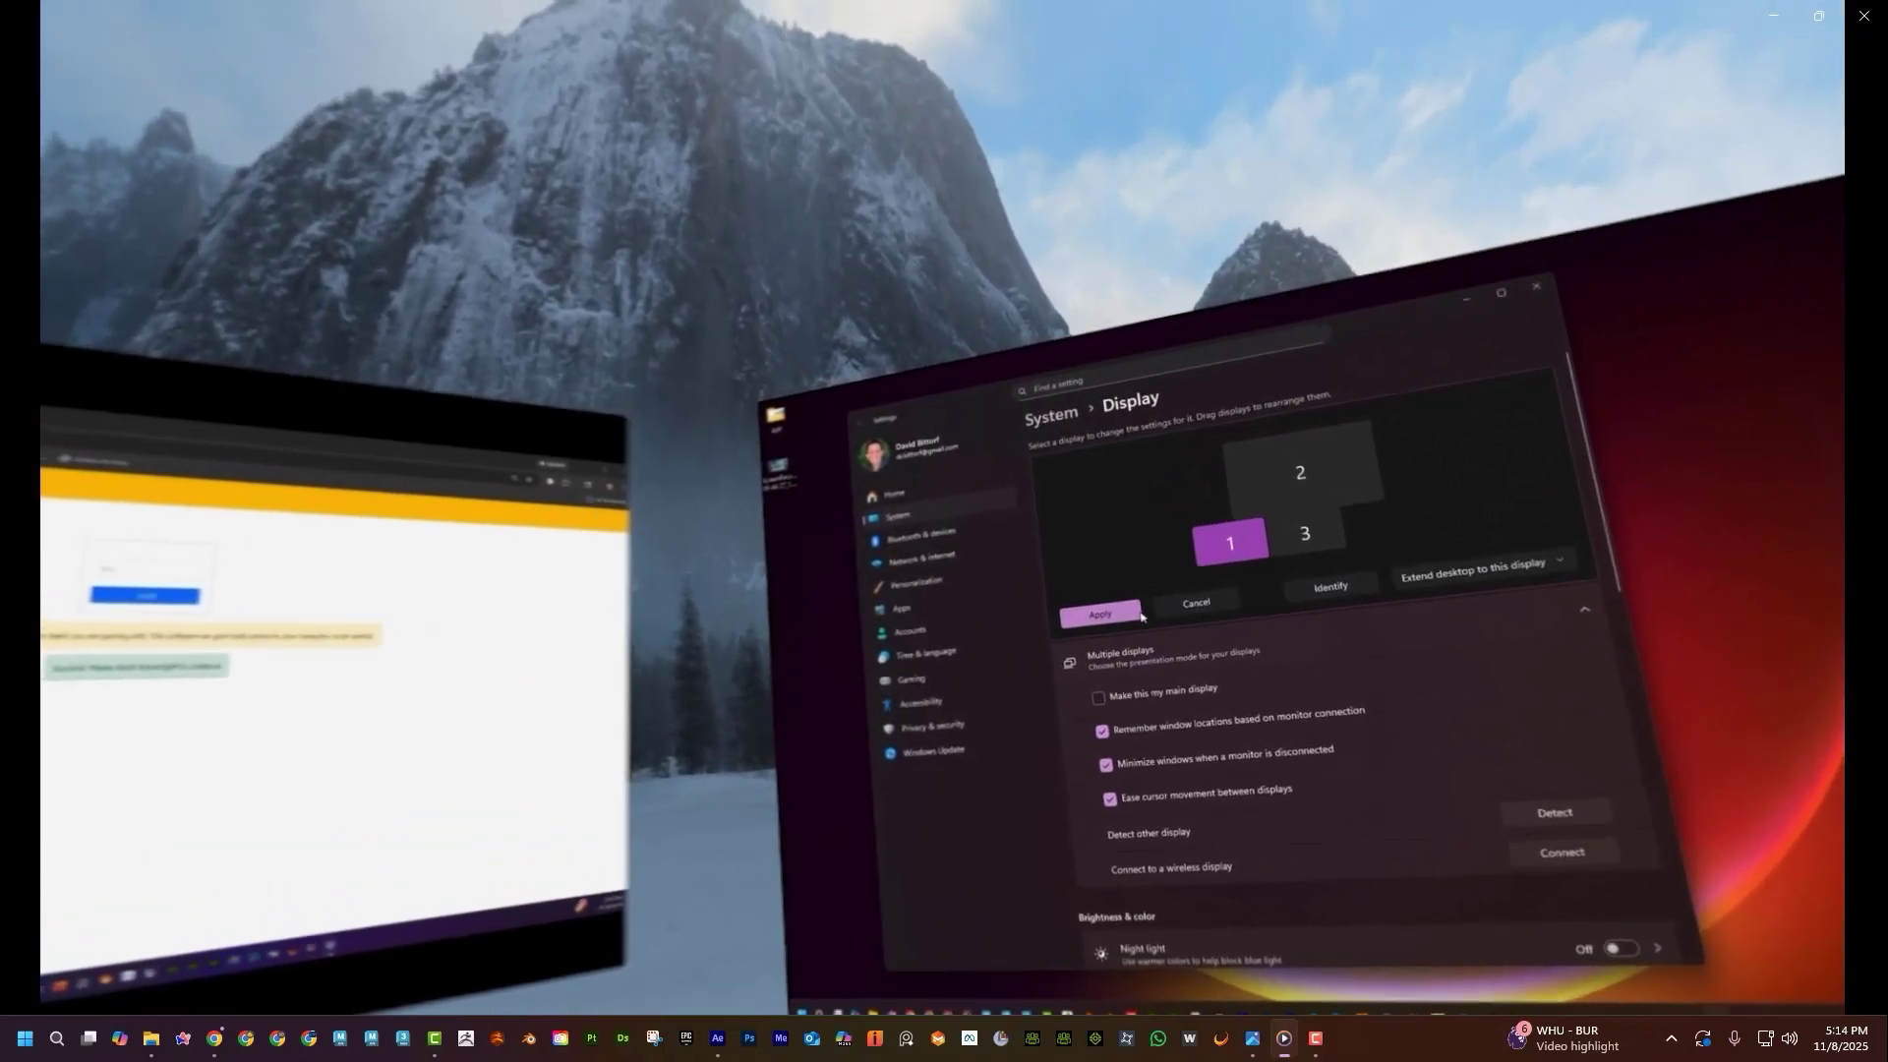
pyautogui.click(1102, 590)
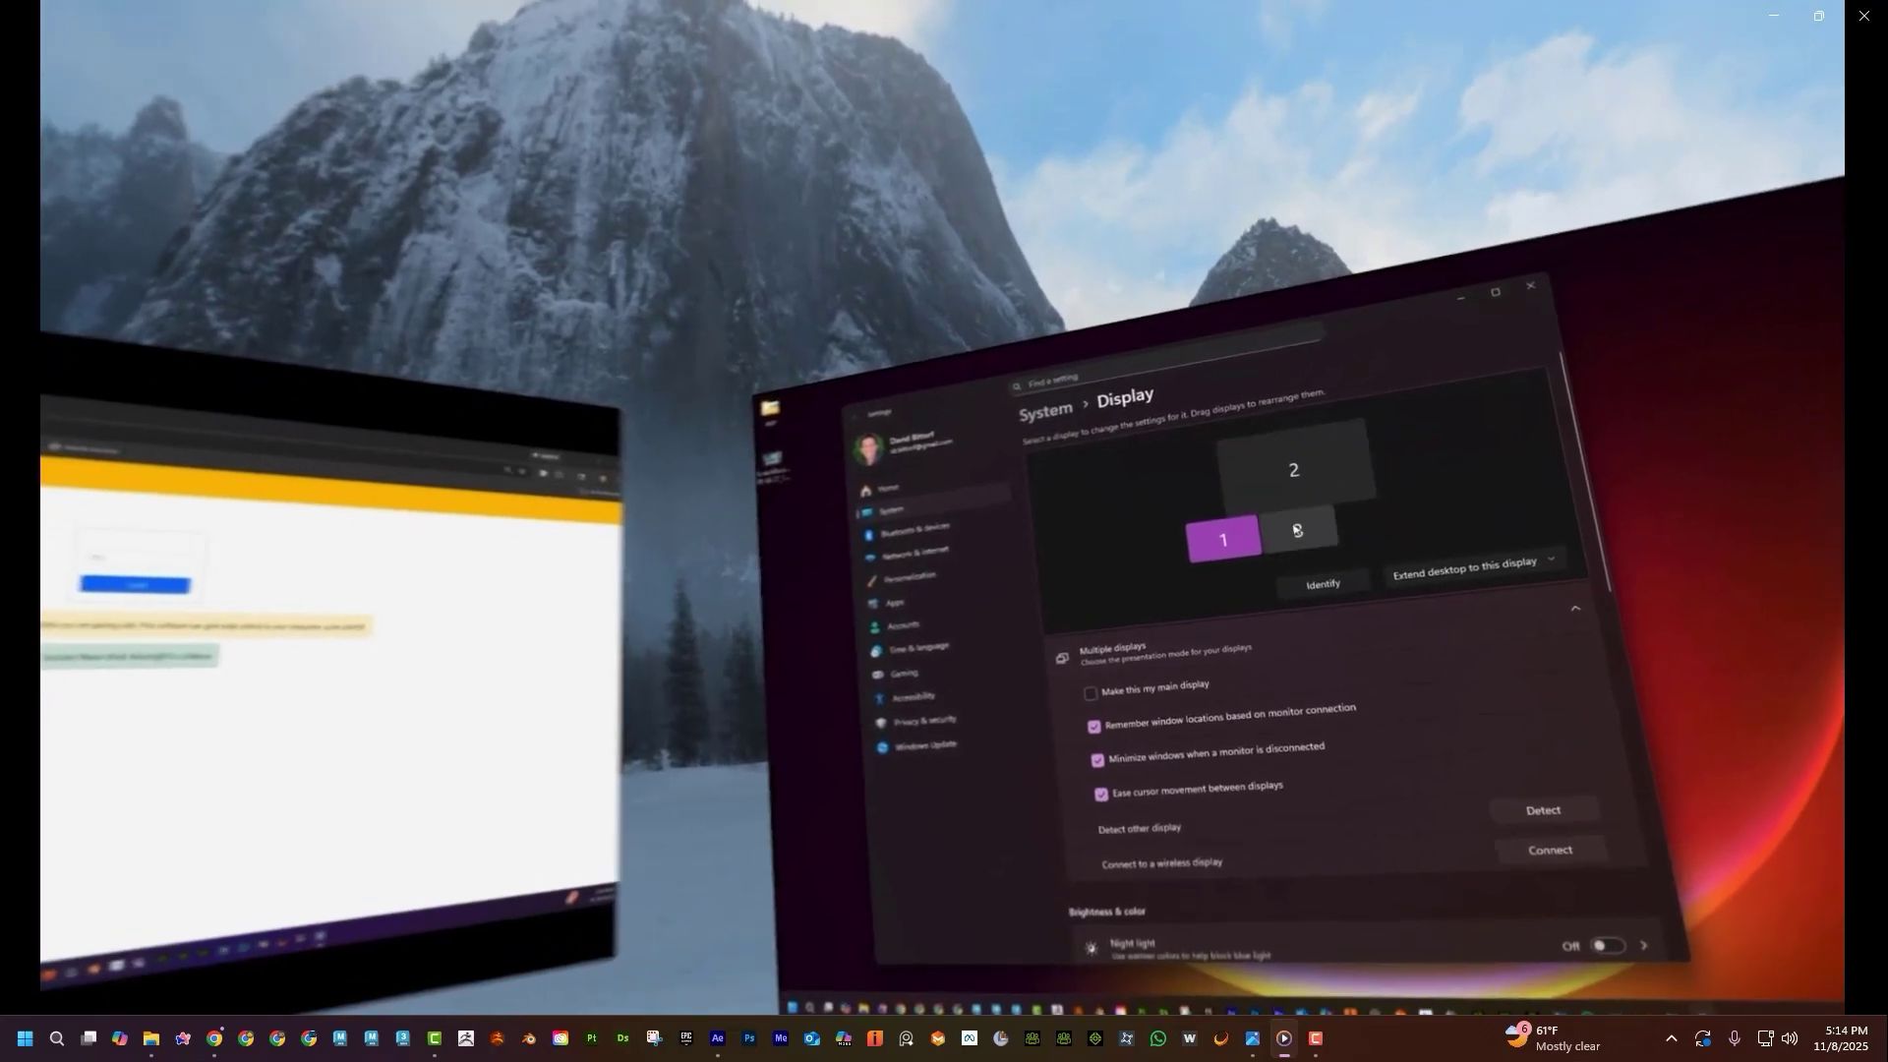
pyautogui.click(1283, 464)
pyautogui.click(1416, 562)
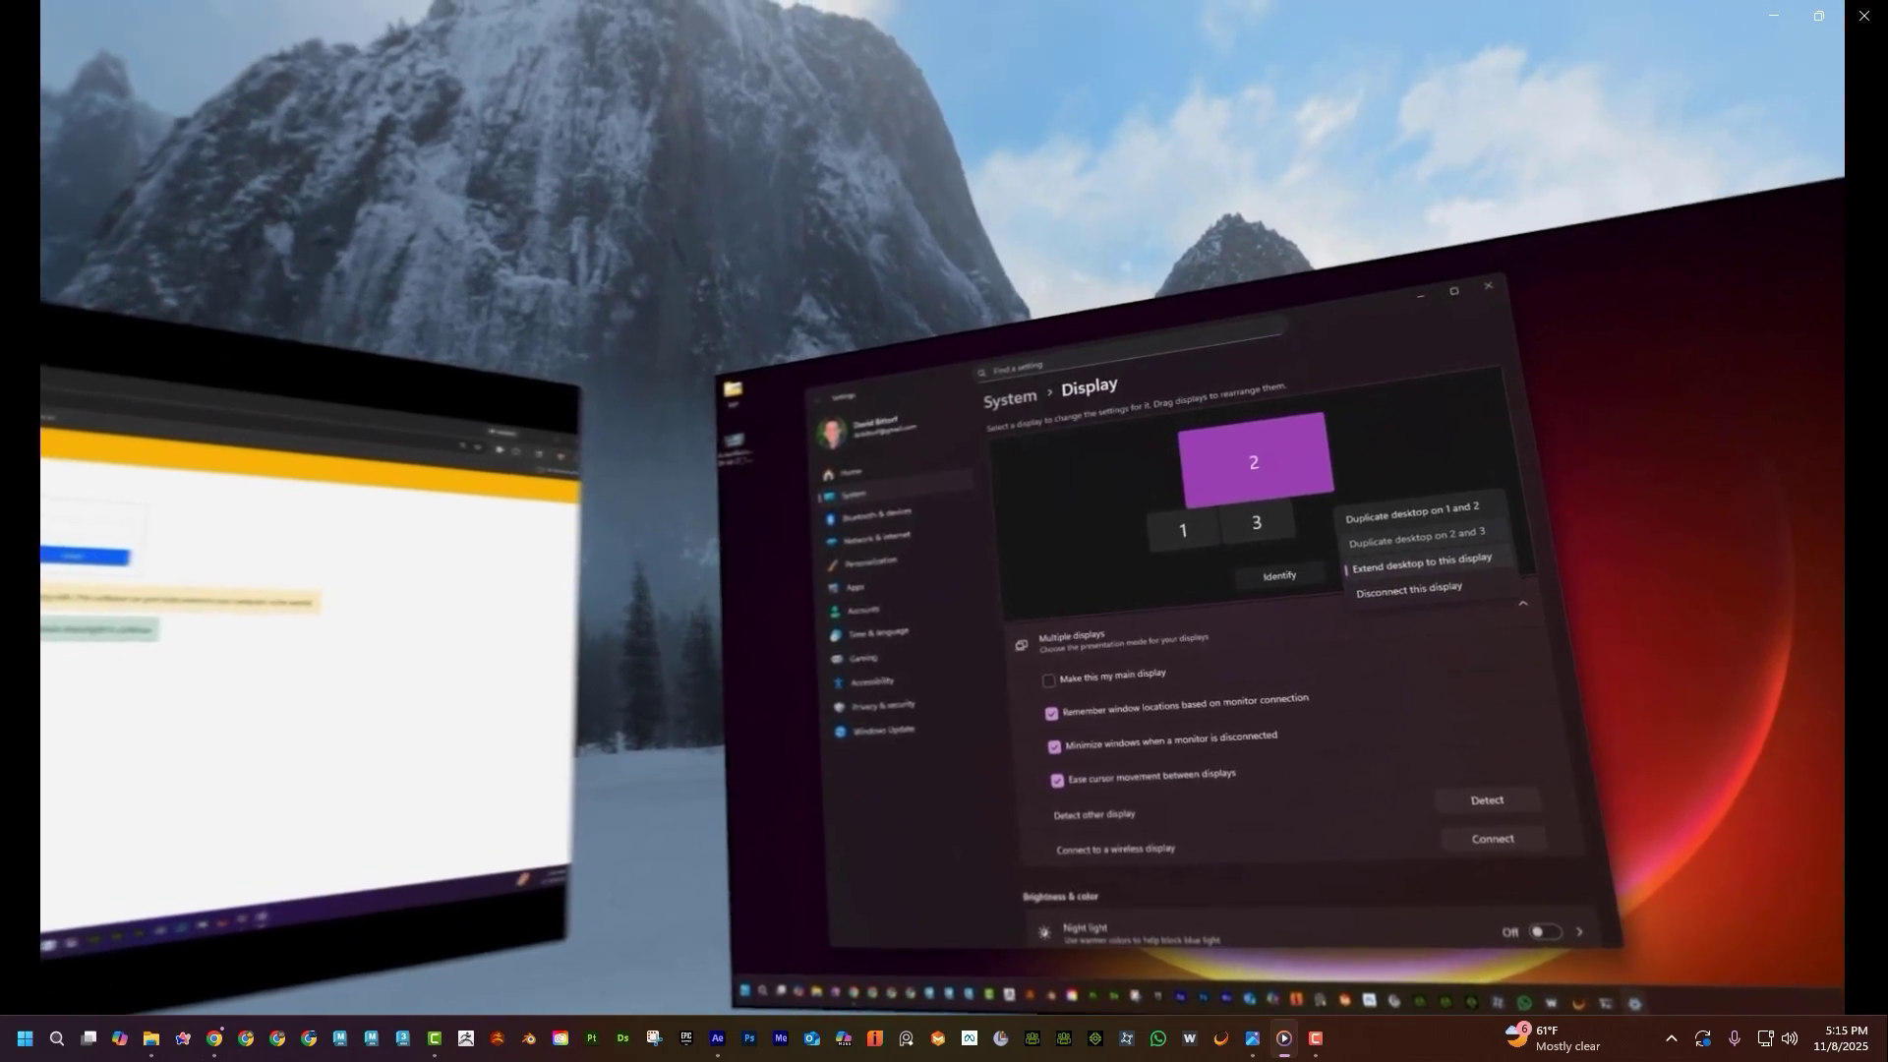
pyautogui.click(1428, 543)
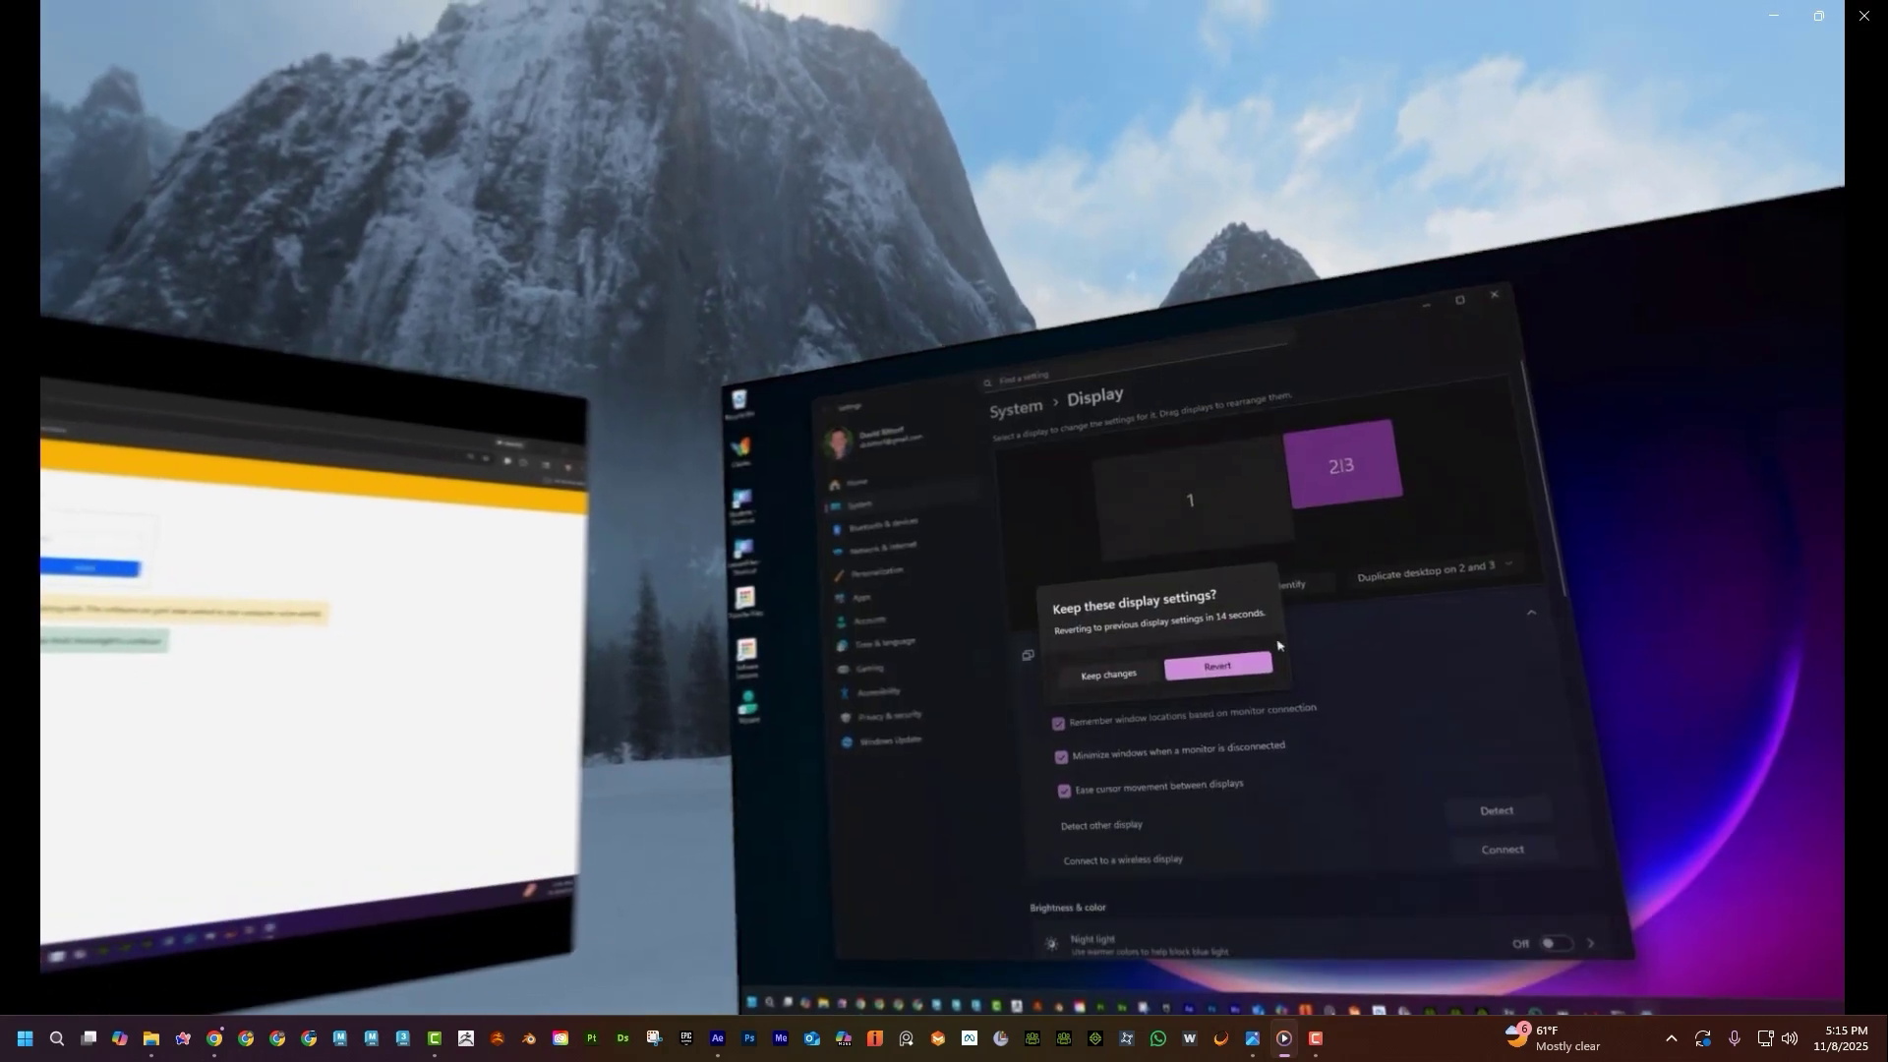
pyautogui.click(1103, 675)
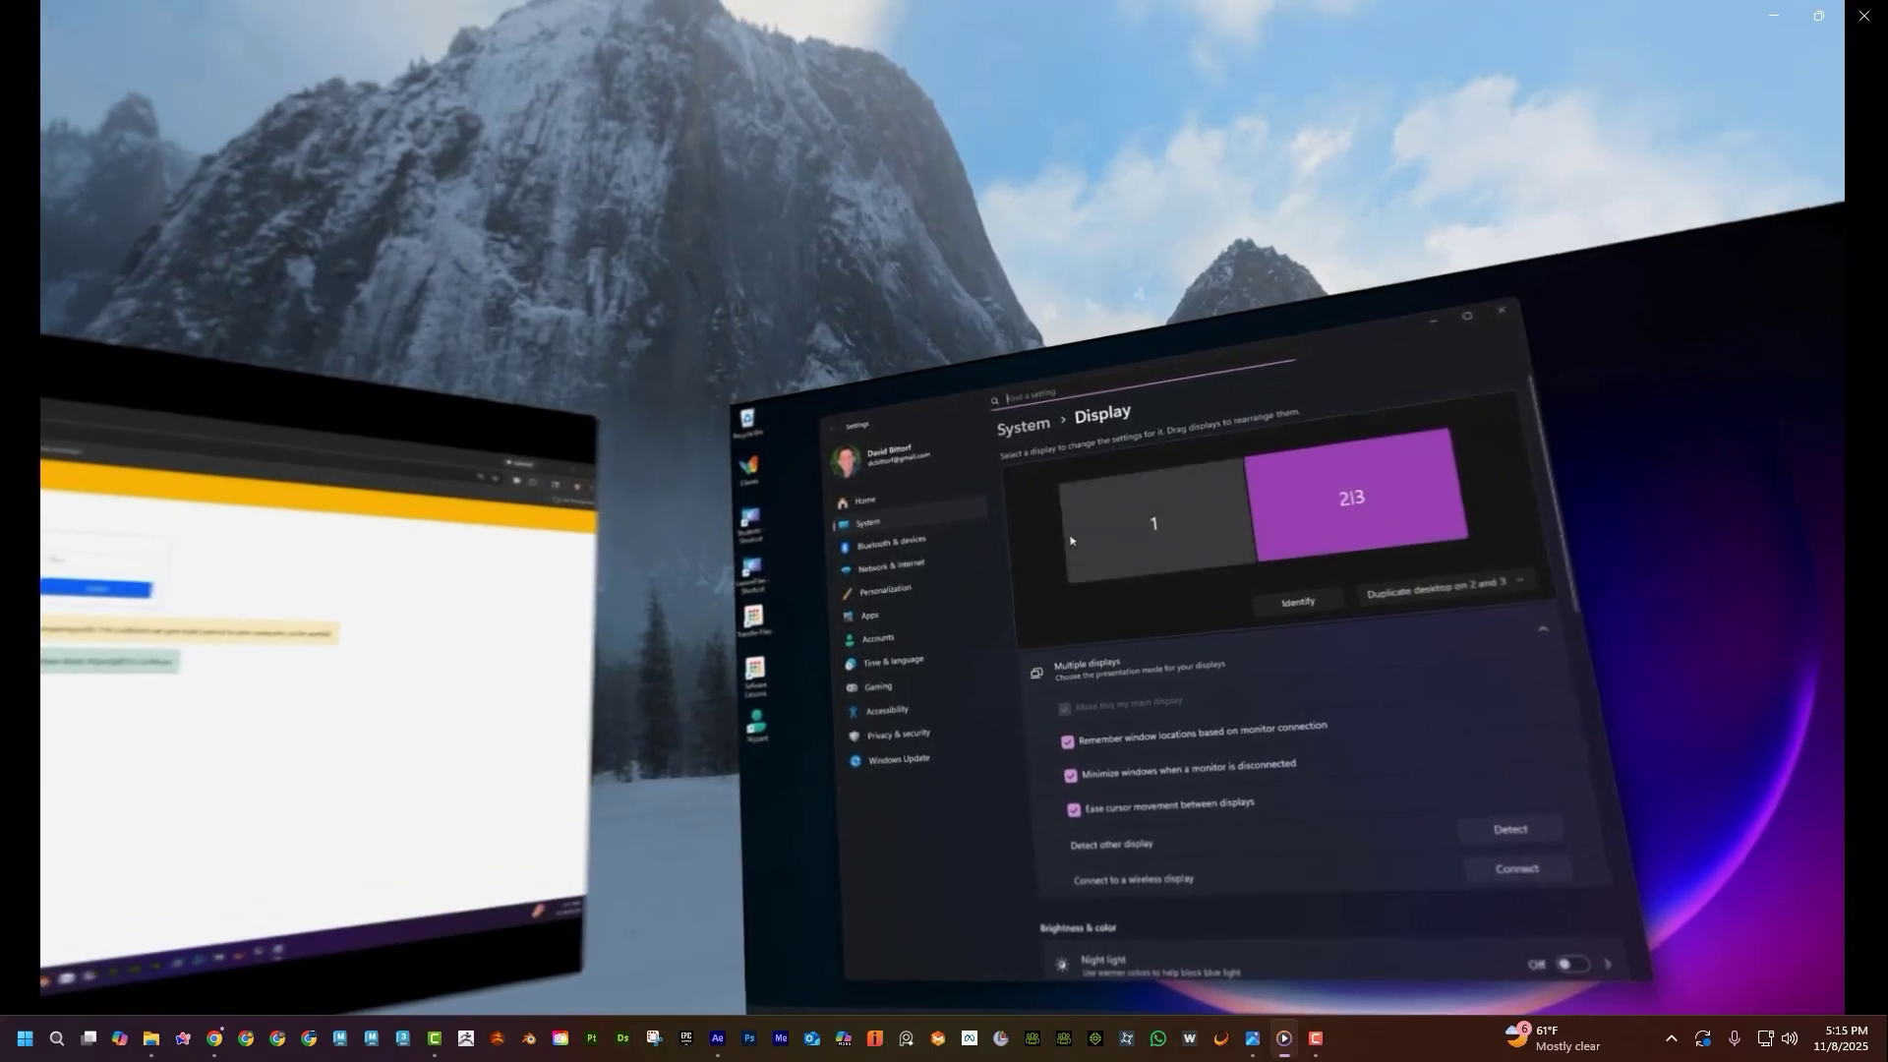